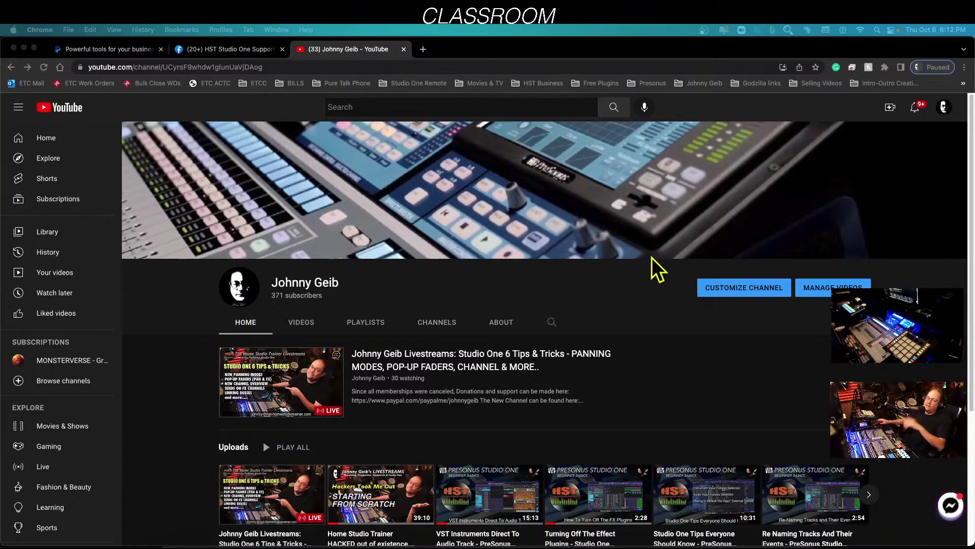
Switch from the browser to Studio One and open the recent song "The Love I Lost" (New Mix).
{"action": "left_click", "coordinate": [24, 48]}
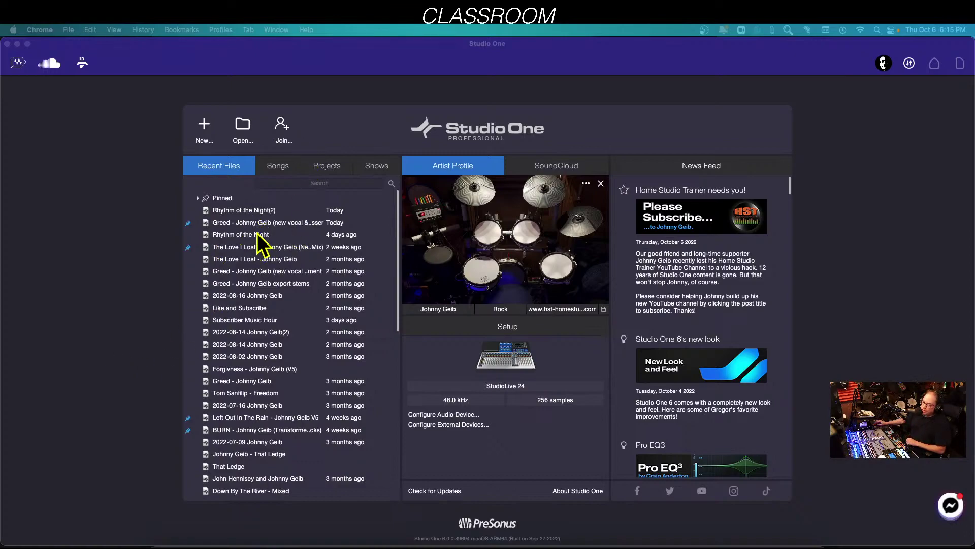
{"action": "left_click", "coordinate": [287, 247]}
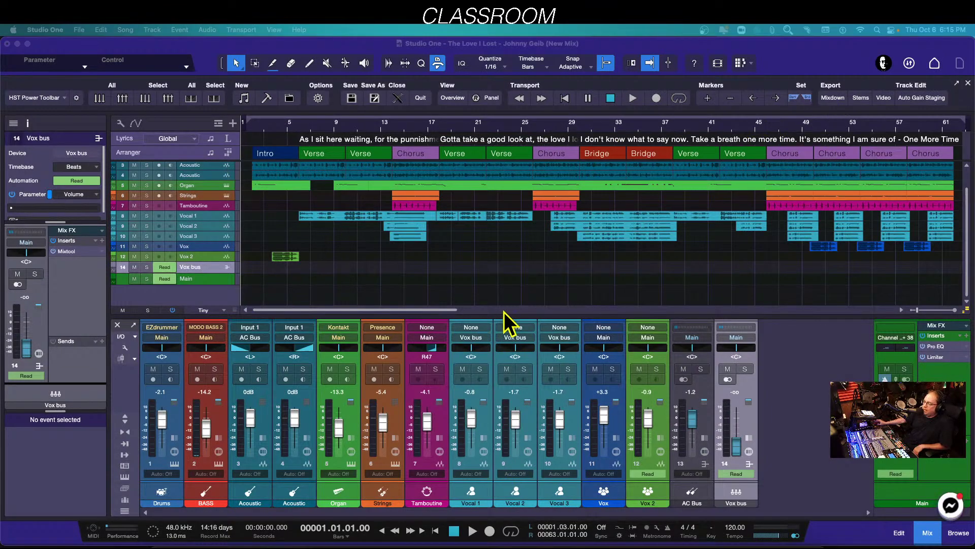
Play the song from bar 7 for a short while, then stop playback.
{"action": "left_click", "coordinate": [314, 129]}
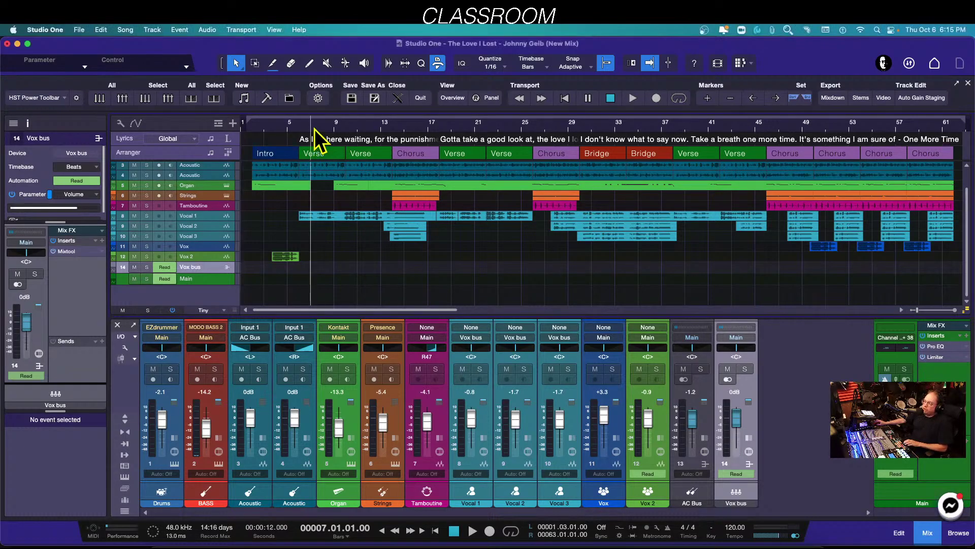
{"action": "key", "text": "space"}
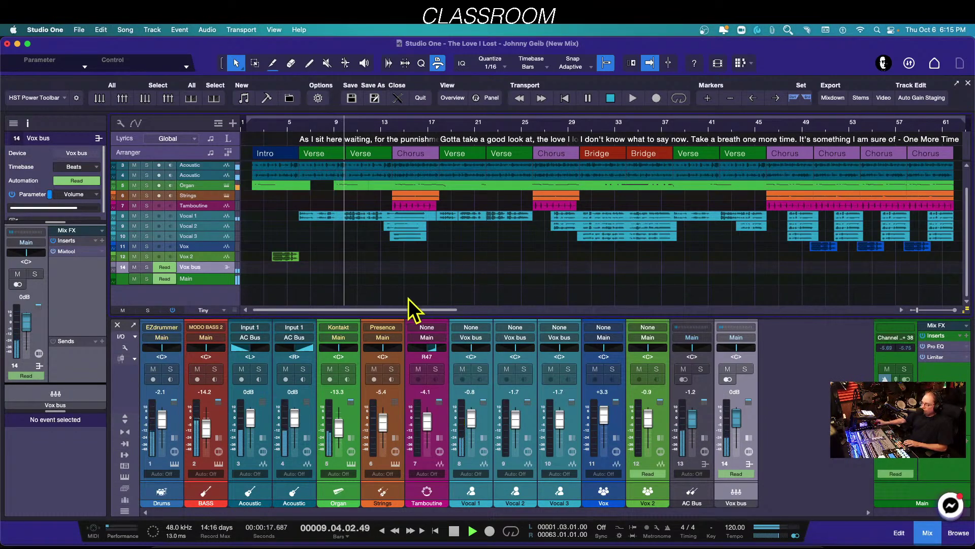
{"action": "key", "text": "space"}
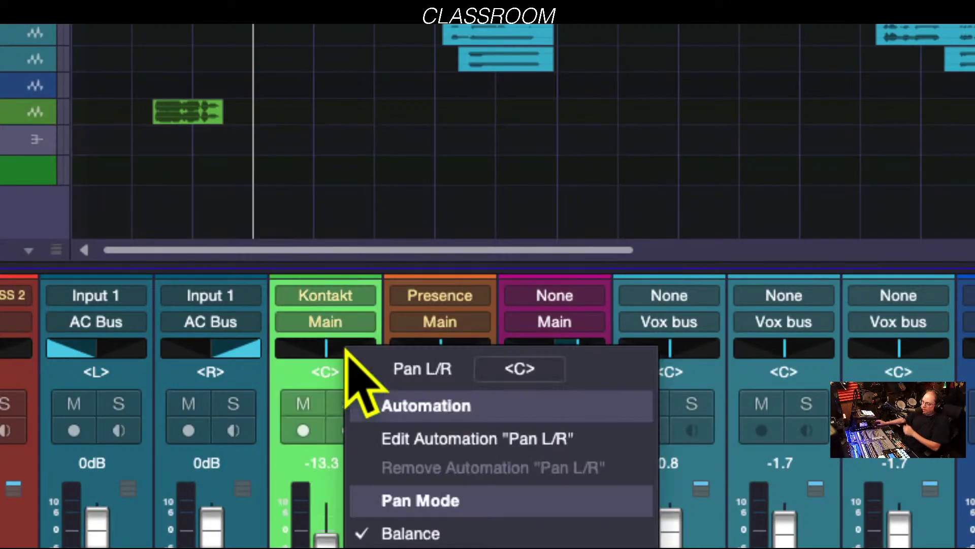
Show the pan mode options of the Organ channel and close them without changing the mode.
{"action": "right_click", "coordinate": [346, 349]}
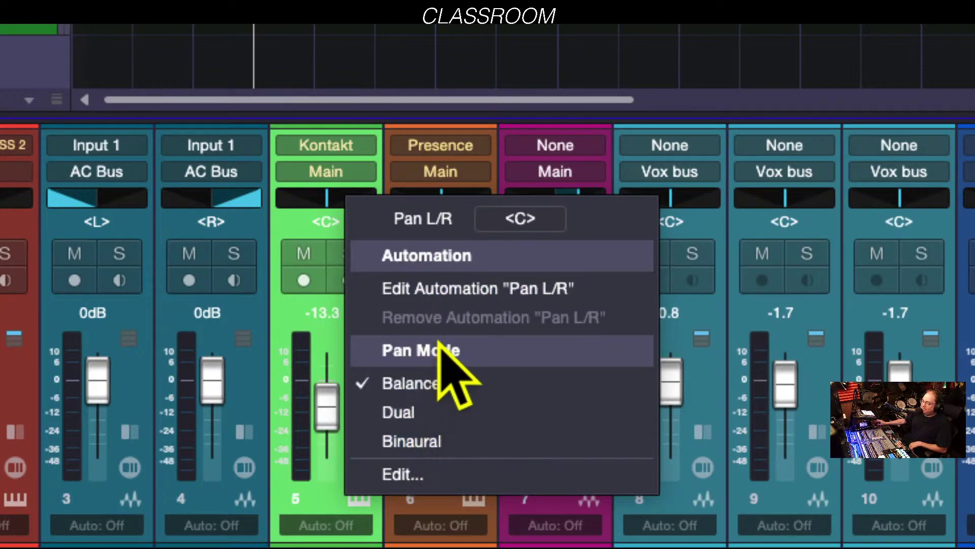
{"action": "left_click", "coordinate": [329, 211]}
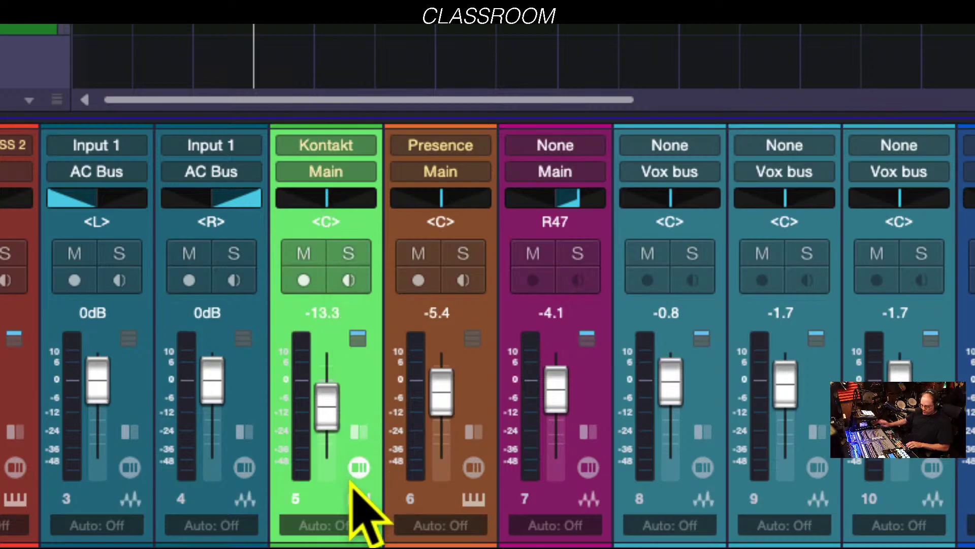
{"action": "key", "text": "alt+super+8"}
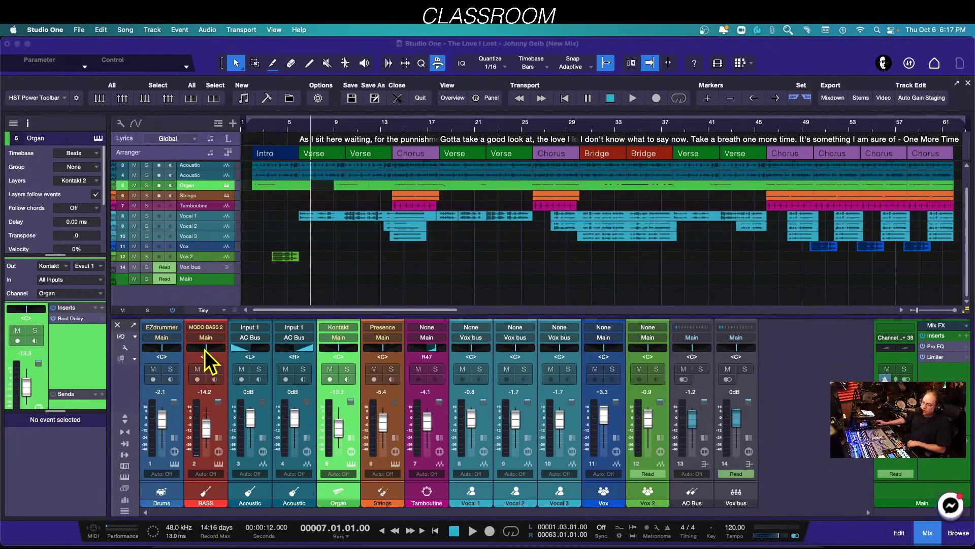
Enlarge the arrangement's track height to Medium and select the Strings track.
{"action": "left_click", "coordinate": [234, 358]}
{"action": "left_click_drag", "start_coordinate": [233, 358], "coordinate": [235, 344]}
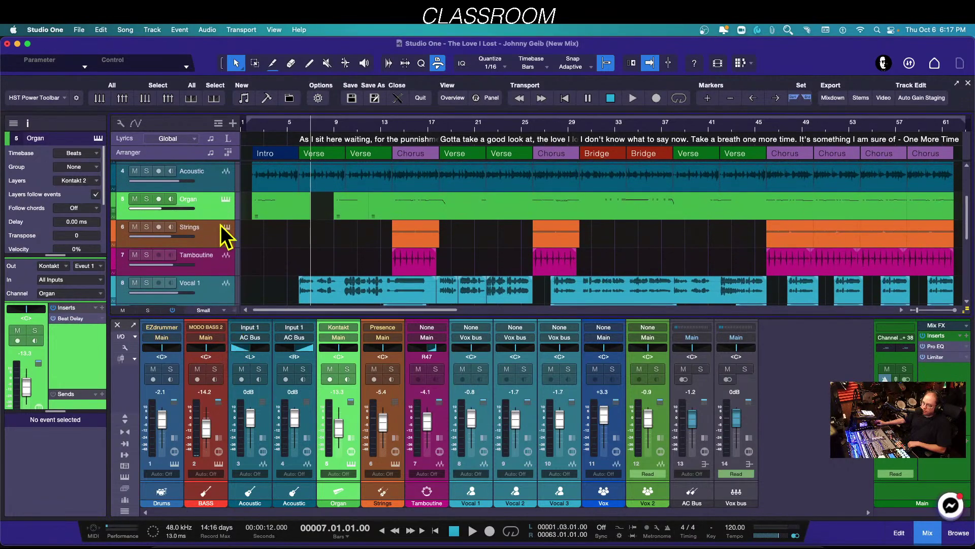
{"action": "scroll", "coordinate": [203, 276], "scroll_direction": "down", "scroll_amount": 2}
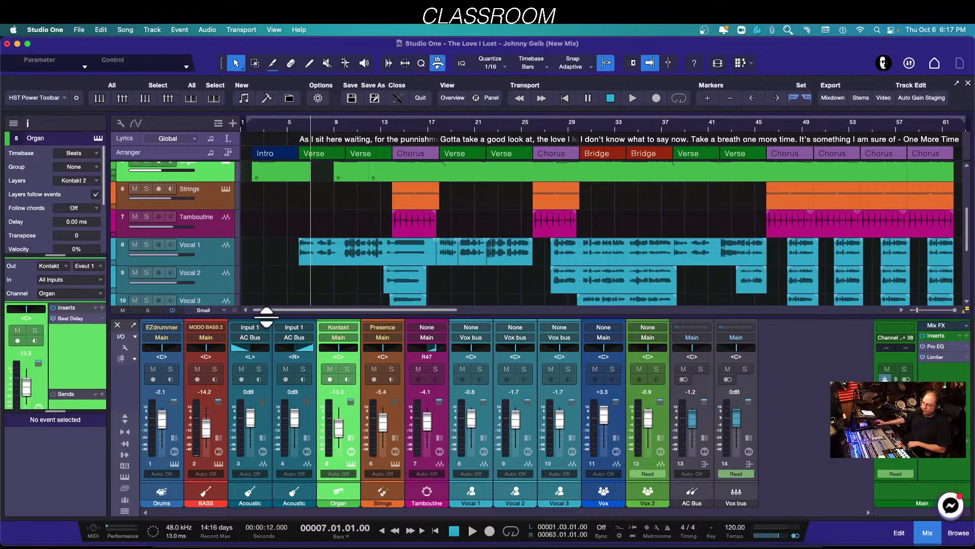
{"action": "left_click_drag", "start_coordinate": [236, 312], "coordinate": [231, 333]}
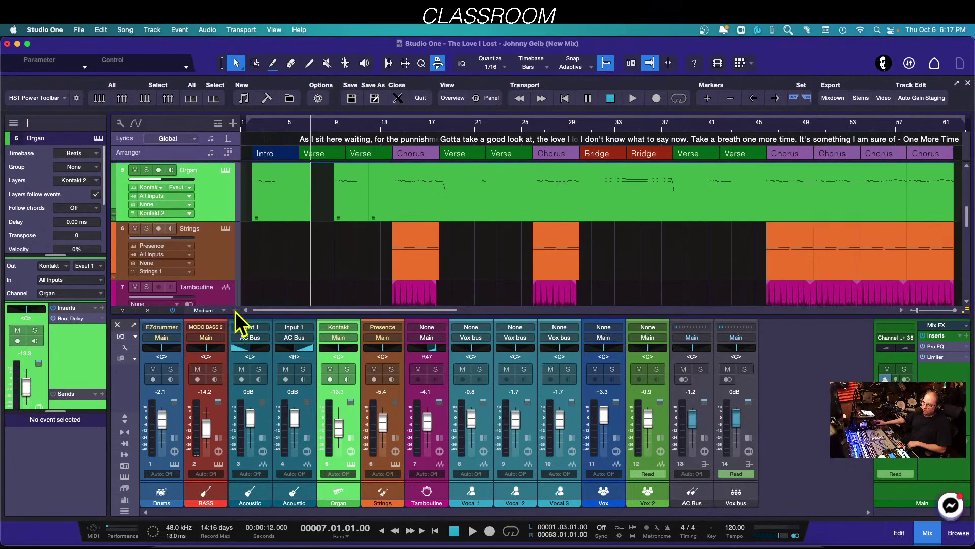
{"action": "scroll", "coordinate": [218, 283], "scroll_direction": "down", "scroll_amount": 3}
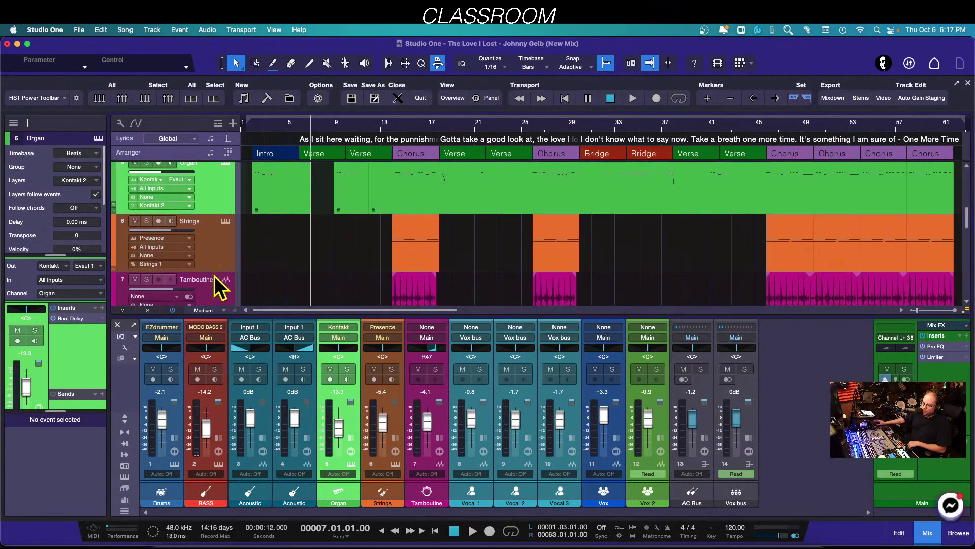
{"action": "left_click", "coordinate": [213, 217]}
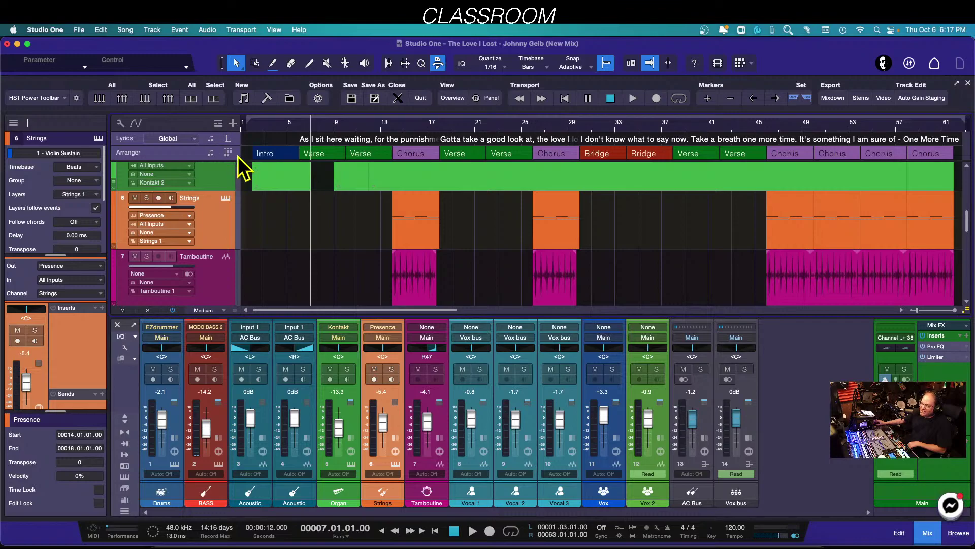
Widen the arrangement's track list and select the Tamboutine track.
{"action": "left_click_drag", "start_coordinate": [240, 187], "coordinate": [312, 188]}
{"action": "scroll", "coordinate": [269, 261], "scroll_direction": "down", "scroll_amount": 1}
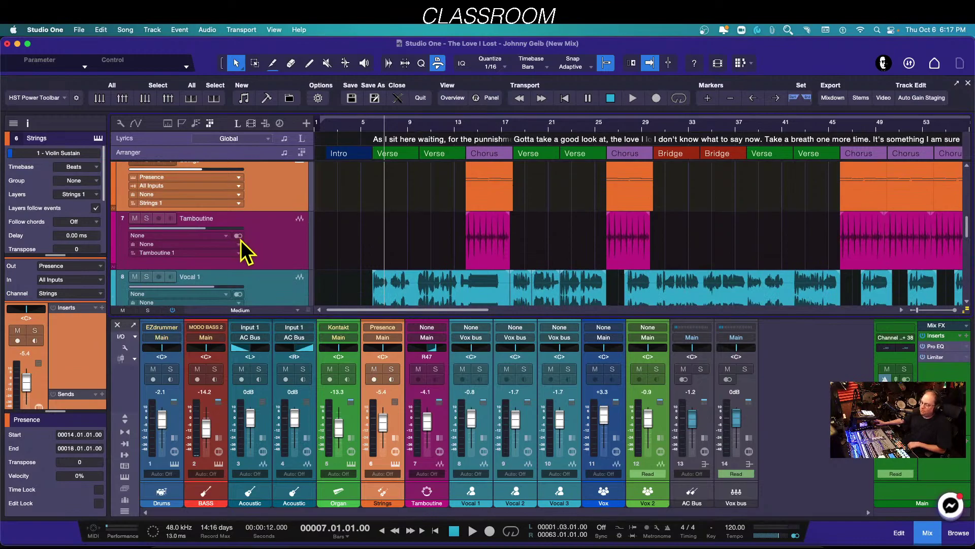
{"action": "scroll", "coordinate": [276, 200], "scroll_direction": "up", "scroll_amount": 1}
{"action": "scroll", "coordinate": [275, 200], "scroll_direction": "down", "scroll_amount": 1}
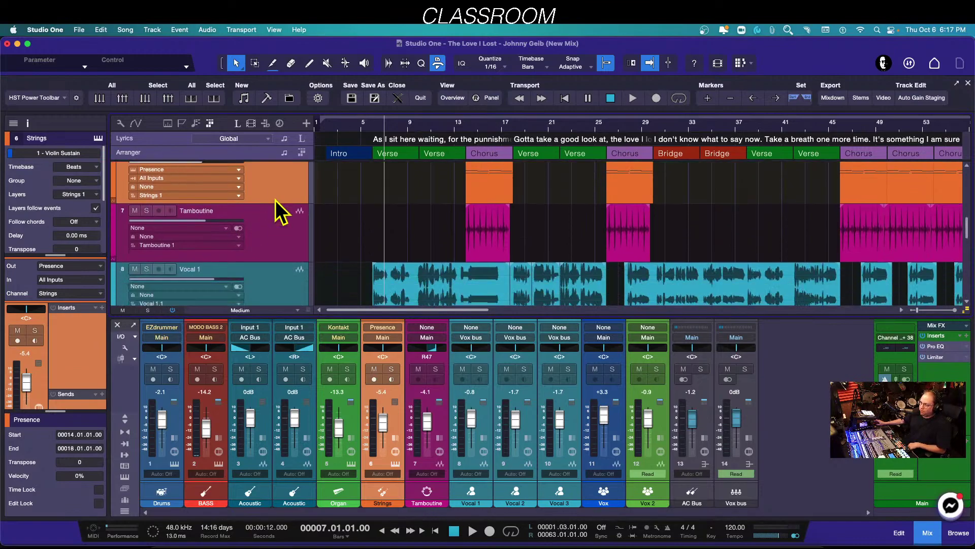
{"action": "left_click", "coordinate": [279, 234]}
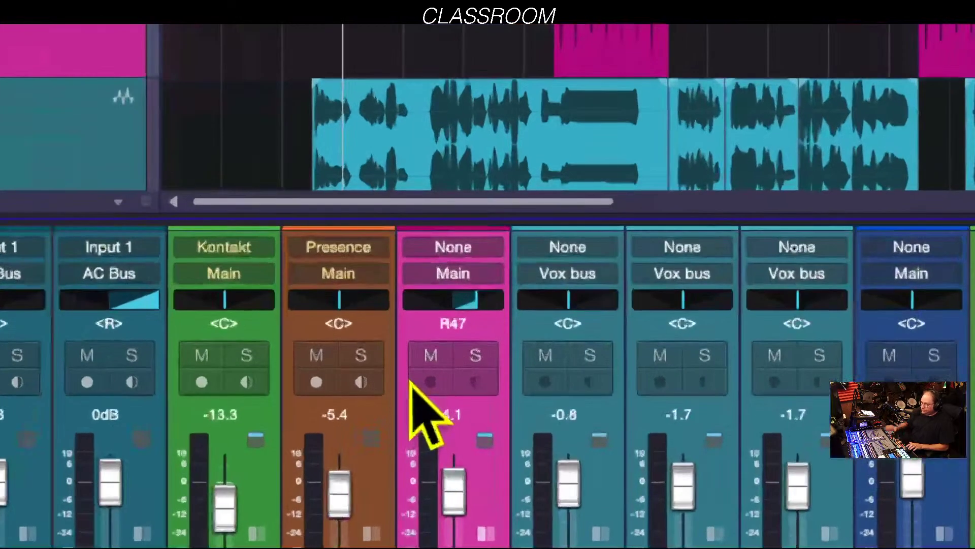
Keep the Tamboutine channel in Balance pan mode and pan it fully left, fully right, and back to R12.
{"action": "right_click", "coordinate": [463, 310]}
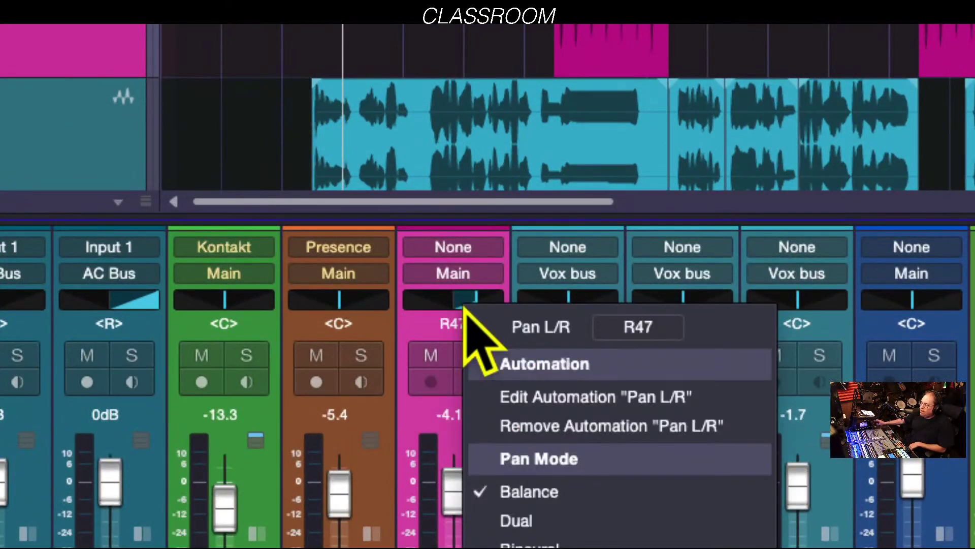
{"action": "left_click", "coordinate": [526, 491]}
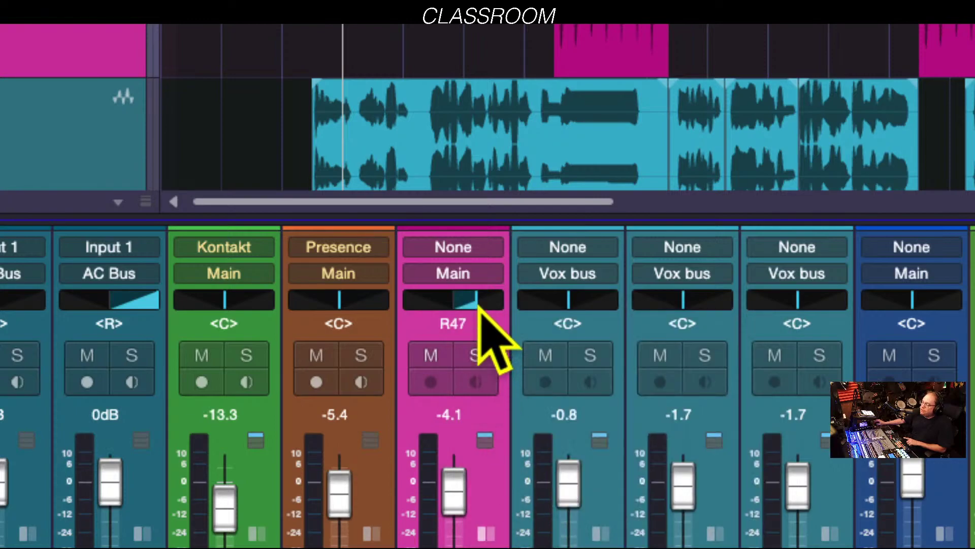
{"action": "left_click_drag", "start_coordinate": [477, 307], "coordinate": [402, 304]}
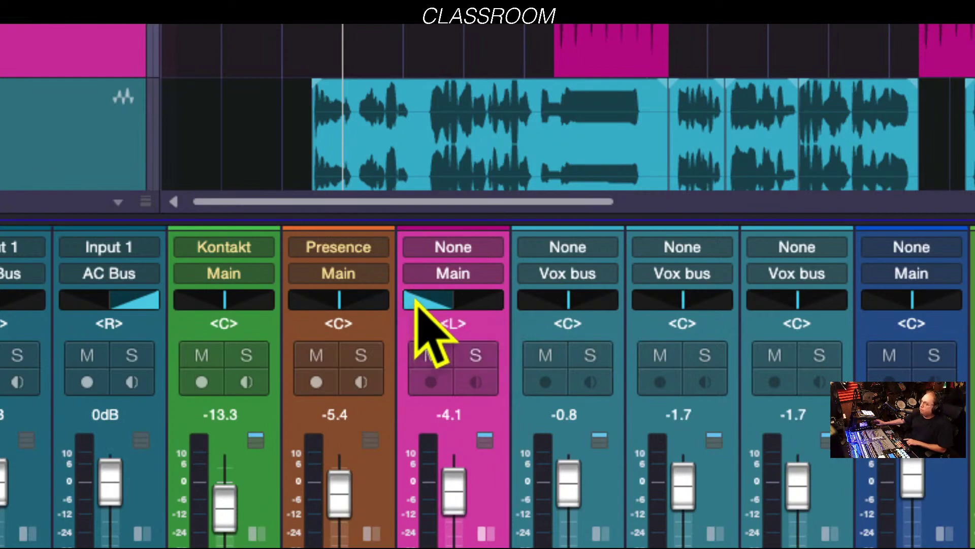
{"action": "left_click_drag", "start_coordinate": [416, 303], "coordinate": [507, 311]}
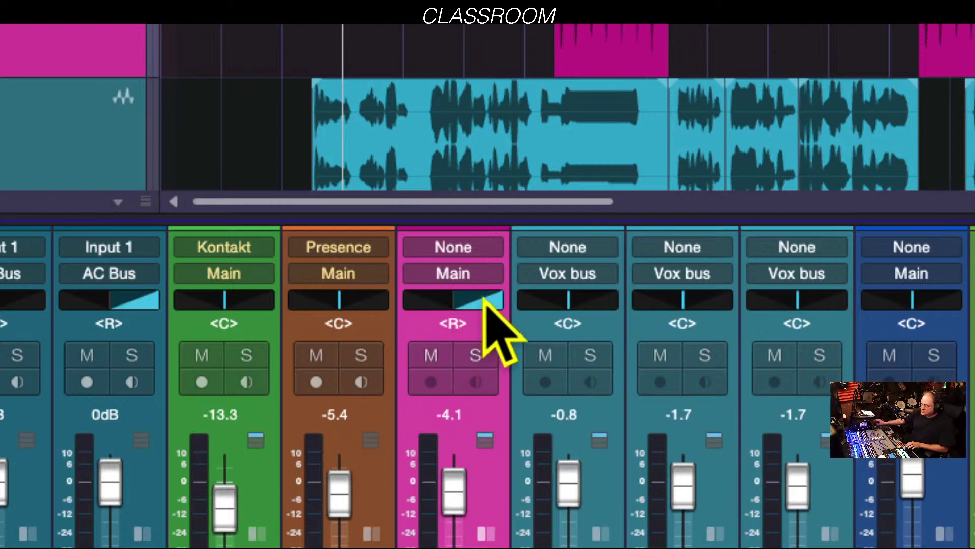
{"action": "left_click_drag", "start_coordinate": [497, 301], "coordinate": [456, 302]}
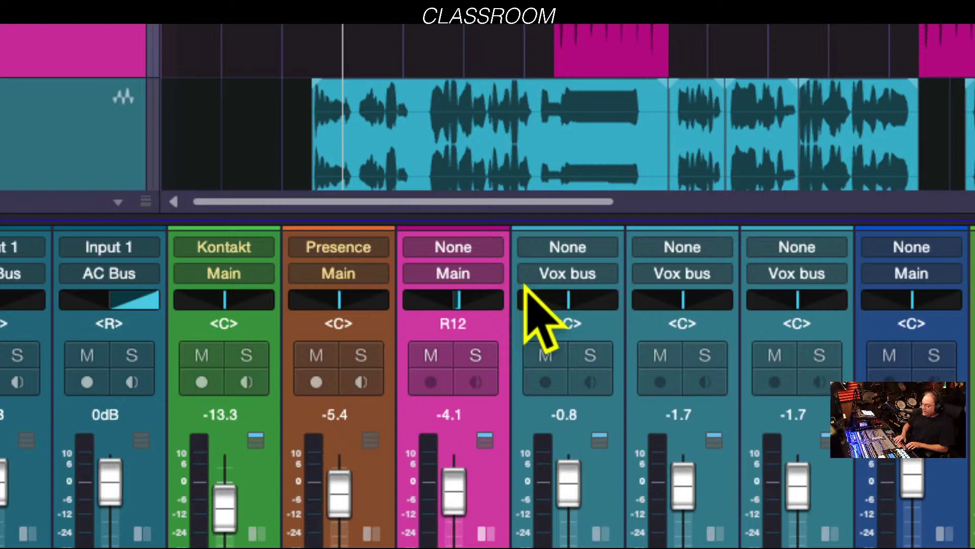
Switch the Tamboutine channel to Dual pan mode and adjust both sides separately, ending at L46 and R41.
{"action": "right_click", "coordinate": [492, 303]}
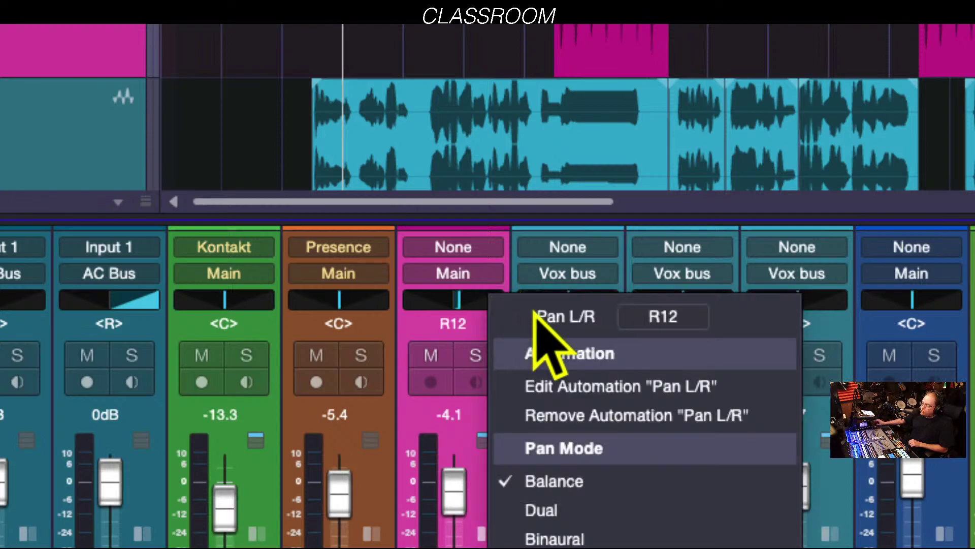
{"action": "left_click", "coordinate": [541, 510]}
{"action": "mouse_move", "coordinate": [418, 311]}
{"action": "left_mouse_down"}
{"action": "mouse_move", "coordinate": [410, 304]}
{"action": "mouse_move", "coordinate": [449, 308]}
{"action": "mouse_move", "coordinate": [401, 311]}
{"action": "left_mouse_up"}
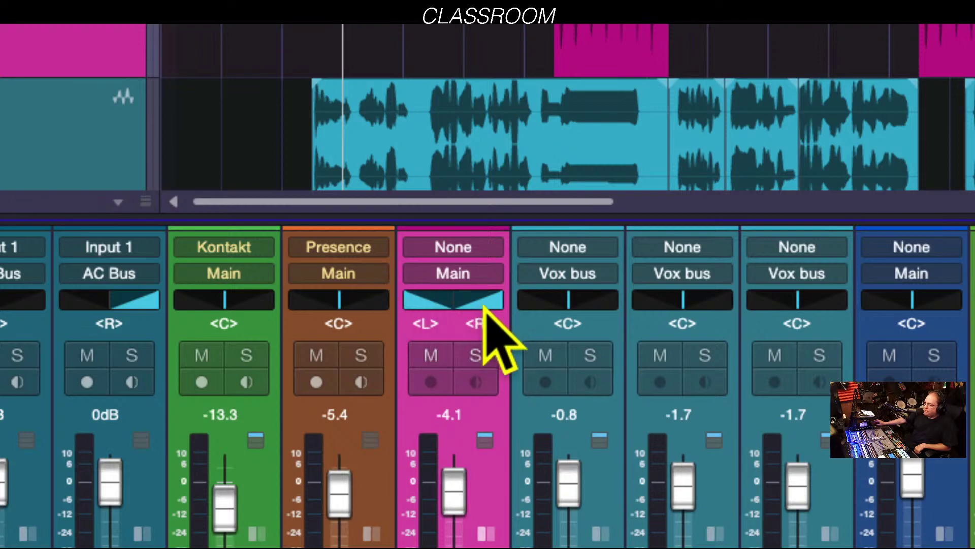
{"action": "mouse_move", "coordinate": [501, 303]}
{"action": "left_mouse_down"}
{"action": "mouse_move", "coordinate": [486, 305]}
{"action": "mouse_move", "coordinate": [497, 304]}
{"action": "left_mouse_up"}
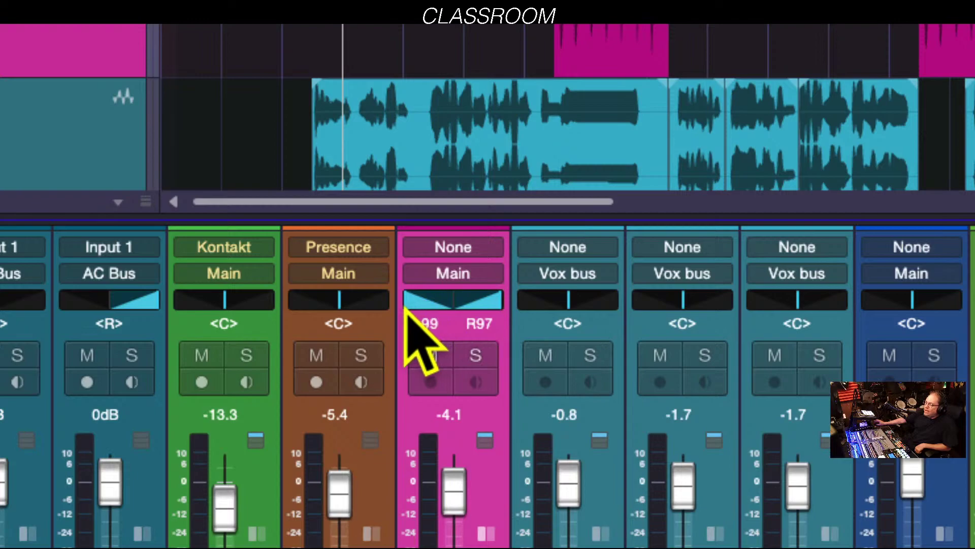
{"action": "left_click_drag", "start_coordinate": [406, 308], "coordinate": [440, 311]}
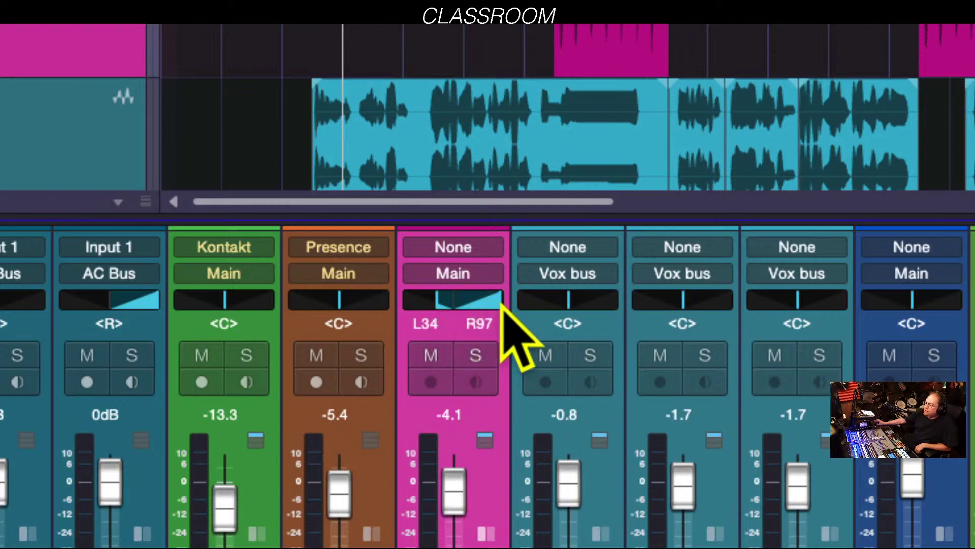
{"action": "left_click_drag", "start_coordinate": [502, 305], "coordinate": [405, 309]}
{"action": "mouse_move", "coordinate": [489, 304]}
{"action": "left_mouse_down"}
{"action": "mouse_move", "coordinate": [500, 311]}
{"action": "mouse_move", "coordinate": [418, 311]}
{"action": "mouse_move", "coordinate": [410, 302]}
{"action": "mouse_move", "coordinate": [474, 307]}
{"action": "left_mouse_up"}
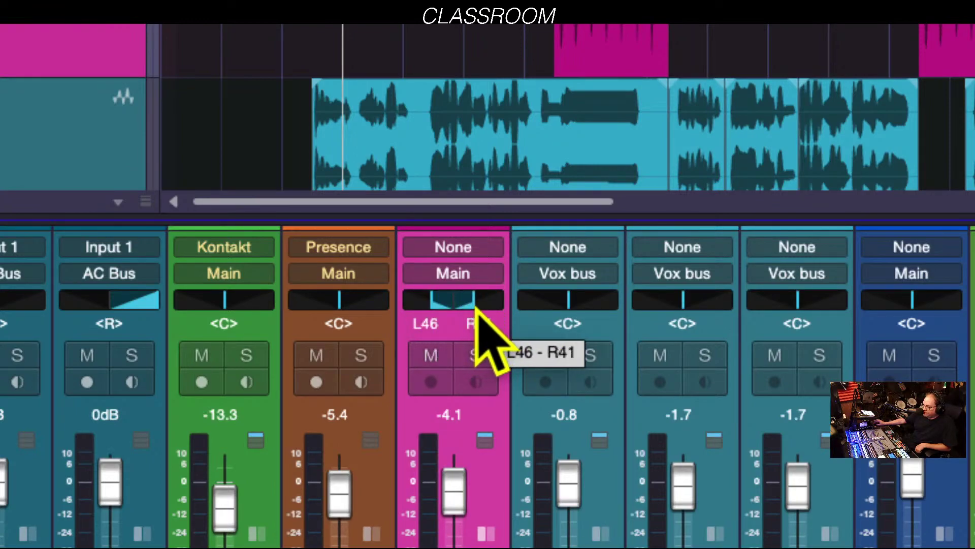
Switch the Tamboutine channel to Binaural pan mode, center its pan, and move it to R16.
{"action": "right_click", "coordinate": [467, 302]}
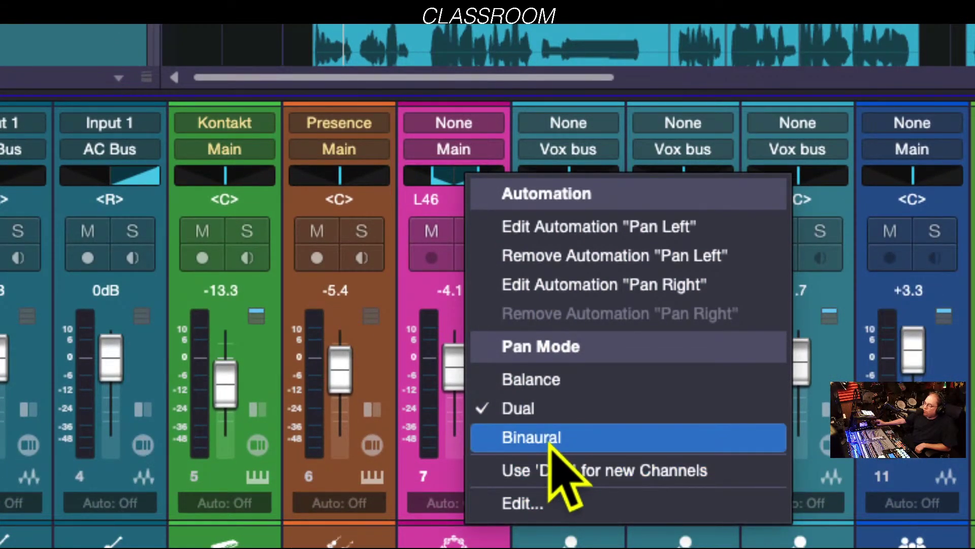
{"action": "left_click", "coordinate": [548, 438]}
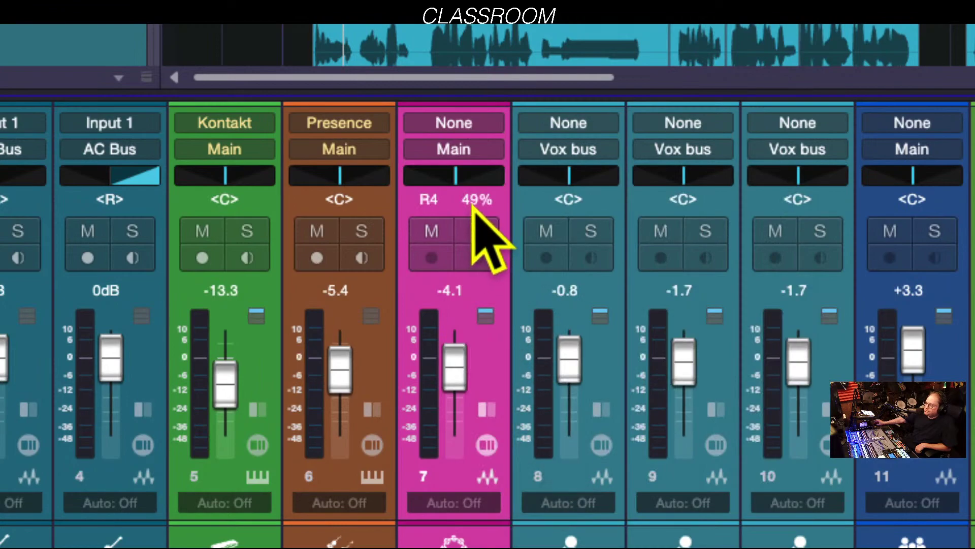
{"action": "mouse_move", "coordinate": [455, 179]}
{"action": "left_mouse_down"}
{"action": "mouse_move", "coordinate": [411, 178]}
{"action": "mouse_move", "coordinate": [435, 178]}
{"action": "mouse_move", "coordinate": [464, 200]}
{"action": "mouse_move", "coordinate": [462, 173]}
{"action": "mouse_move", "coordinate": [426, 180]}
{"action": "mouse_move", "coordinate": [410, 168]}
{"action": "mouse_move", "coordinate": [453, 177]}
{"action": "left_mouse_up"}
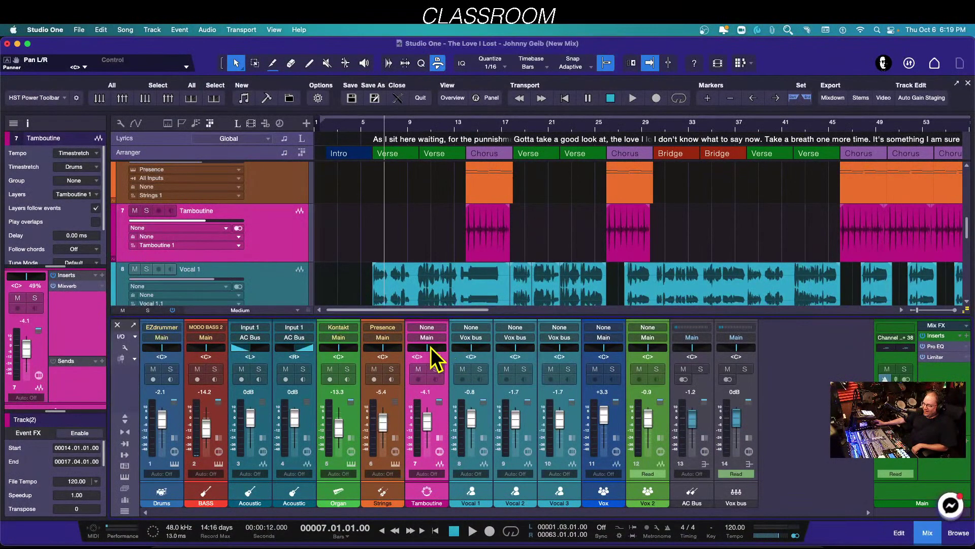
{"action": "mouse_move", "coordinate": [431, 349]}
{"action": "left_mouse_down"}
{"action": "mouse_move", "coordinate": [422, 353]}
{"action": "mouse_move", "coordinate": [431, 353]}
{"action": "left_mouse_up"}
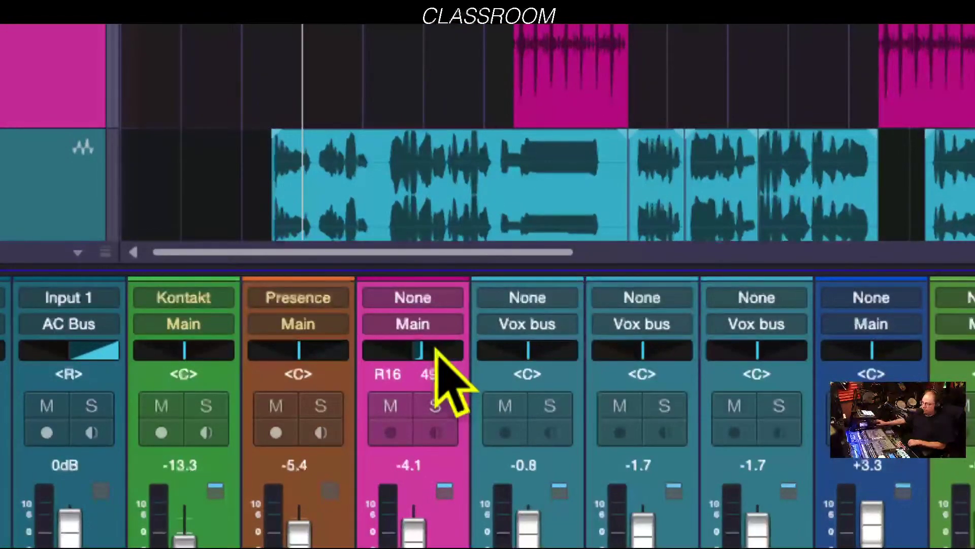
Return the Tamboutine channel to Dual pan mode and vary its stereo width, ending at L97 and full right.
{"action": "right_click", "coordinate": [437, 351]}
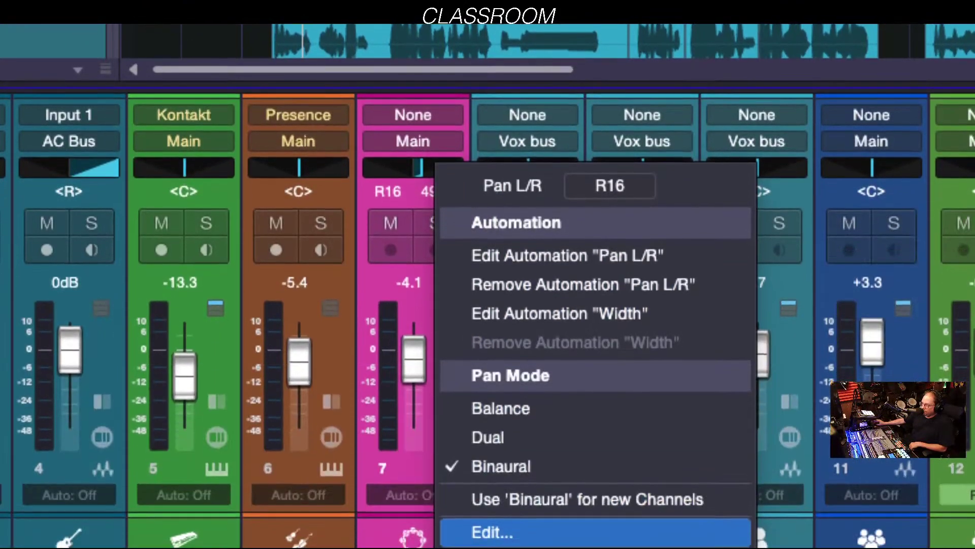
{"action": "left_click", "coordinate": [490, 438]}
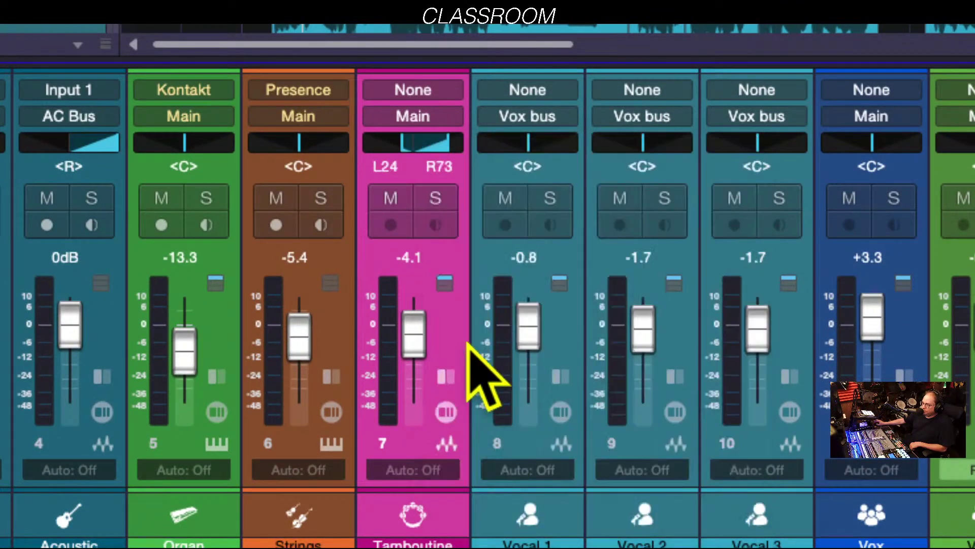
{"action": "left_click_drag", "start_coordinate": [413, 147], "coordinate": [416, 193]}
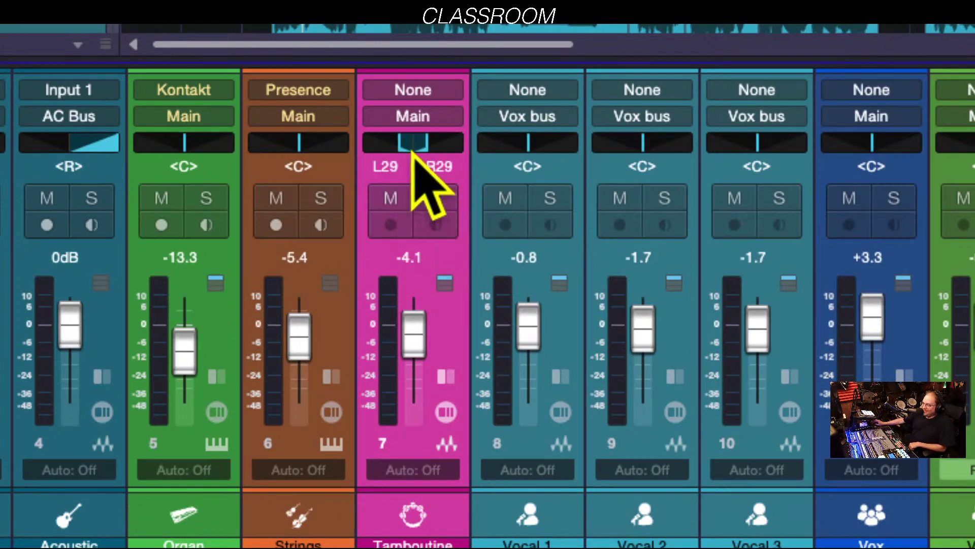
{"action": "left_click_drag", "start_coordinate": [412, 150], "coordinate": [414, 214]}
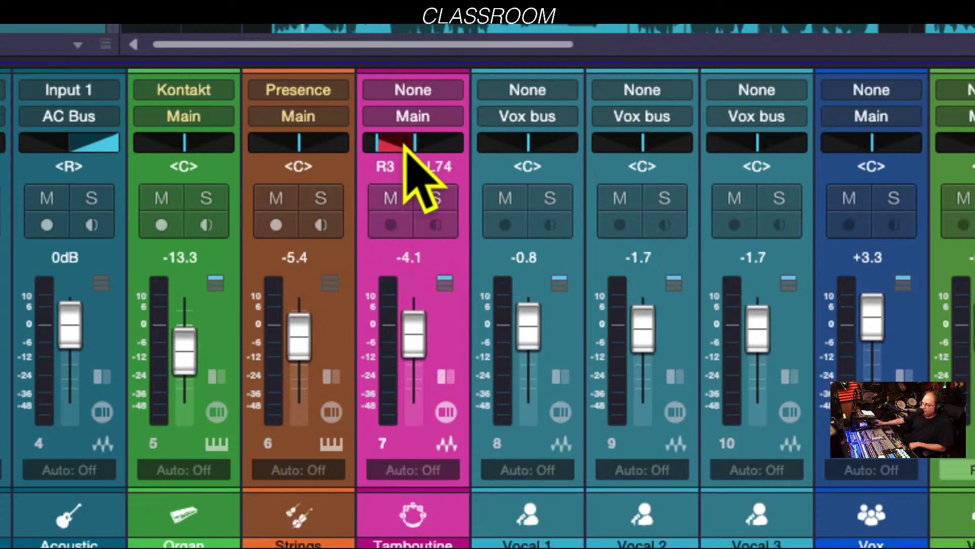
{"action": "mouse_move", "coordinate": [414, 146]}
{"action": "left_mouse_down"}
{"action": "mouse_move", "coordinate": [451, 163]}
{"action": "mouse_move", "coordinate": [362, 147]}
{"action": "mouse_move", "coordinate": [468, 145]}
{"action": "mouse_move", "coordinate": [383, 152]}
{"action": "mouse_move", "coordinate": [464, 168]}
{"action": "mouse_move", "coordinate": [405, 152]}
{"action": "mouse_move", "coordinate": [417, 146]}
{"action": "left_mouse_up"}
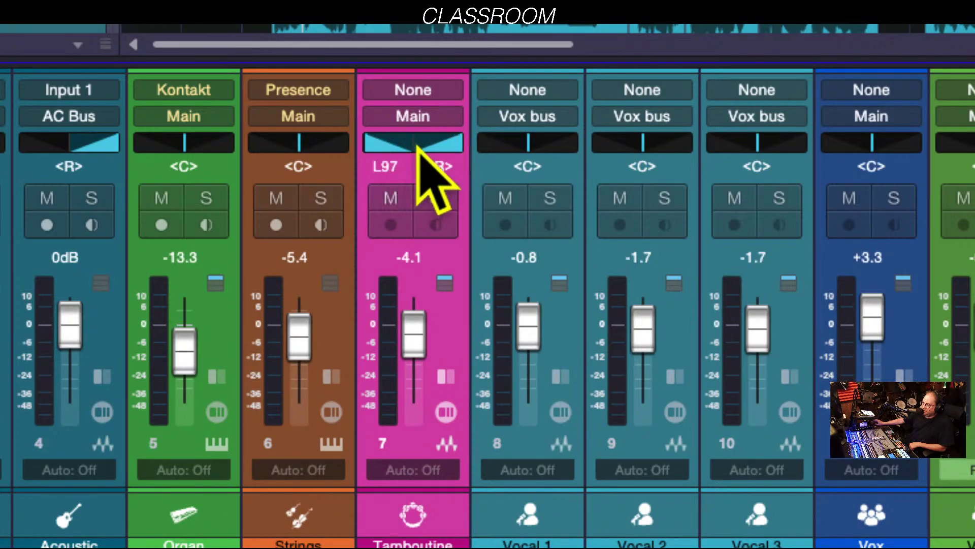
Switch the Tamboutine channel to Binaural pan mode and move its pan, ending at R21.
{"action": "right_click", "coordinate": [417, 145]}
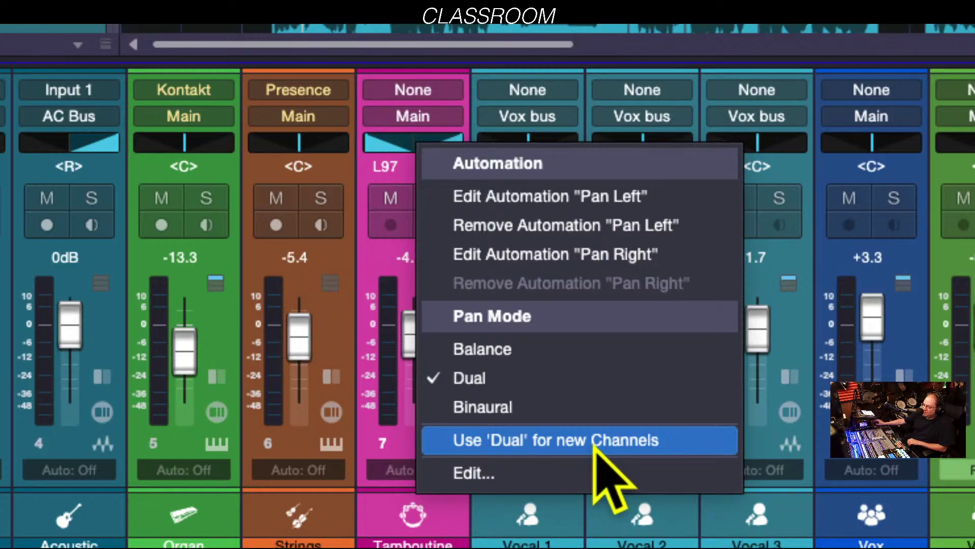
{"action": "left_click", "coordinate": [501, 409]}
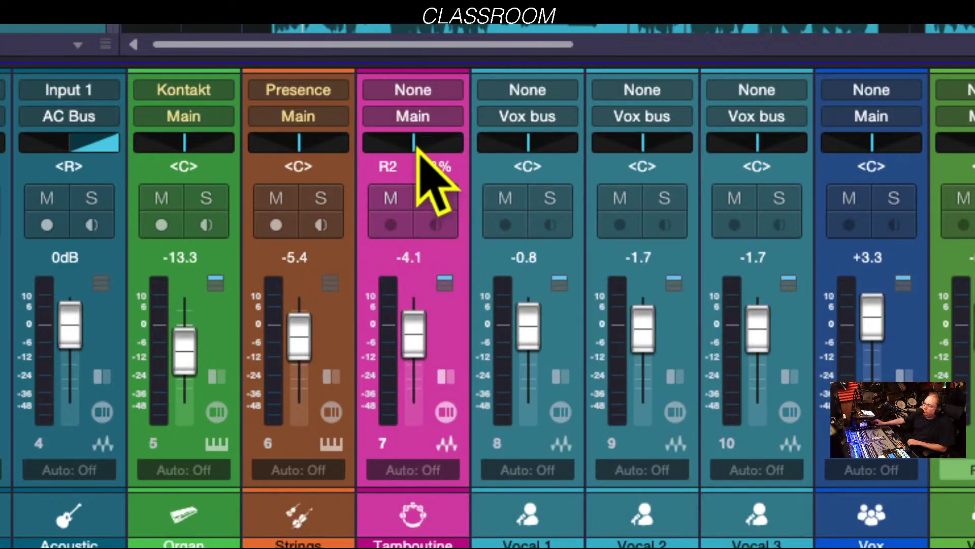
{"action": "mouse_move", "coordinate": [419, 152]}
{"action": "left_mouse_down"}
{"action": "mouse_move", "coordinate": [463, 148]}
{"action": "mouse_move", "coordinate": [366, 152]}
{"action": "mouse_move", "coordinate": [477, 153]}
{"action": "mouse_move", "coordinate": [361, 153]}
{"action": "mouse_move", "coordinate": [406, 145]}
{"action": "left_mouse_up"}
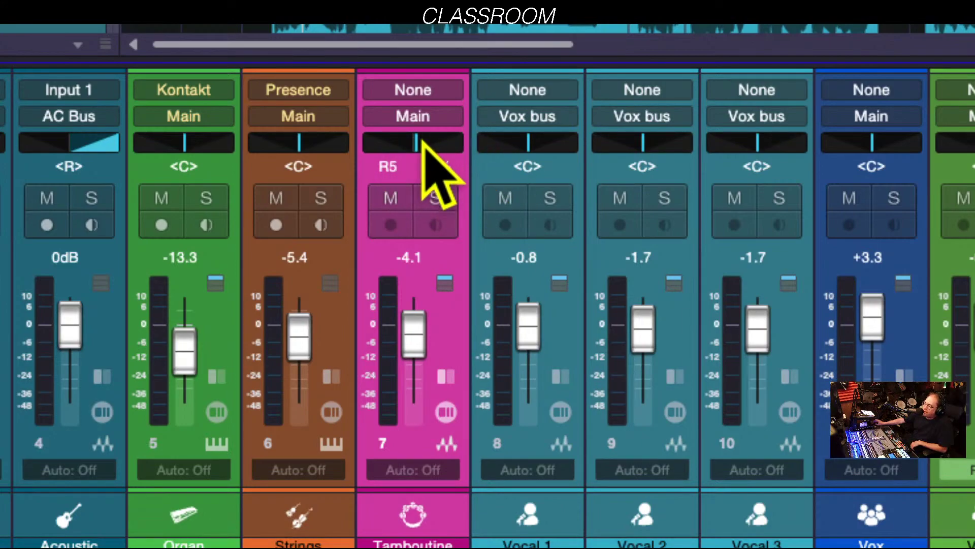
Return the Tamboutine channel to Balance pan mode and move its pan around center, ending at L5.
{"action": "right_click", "coordinate": [423, 141]}
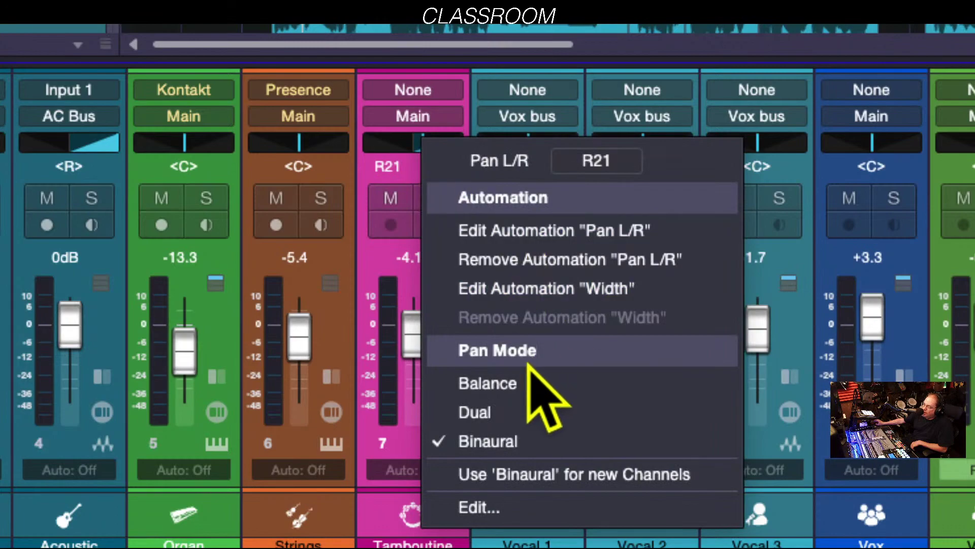
{"action": "left_click", "coordinate": [500, 388]}
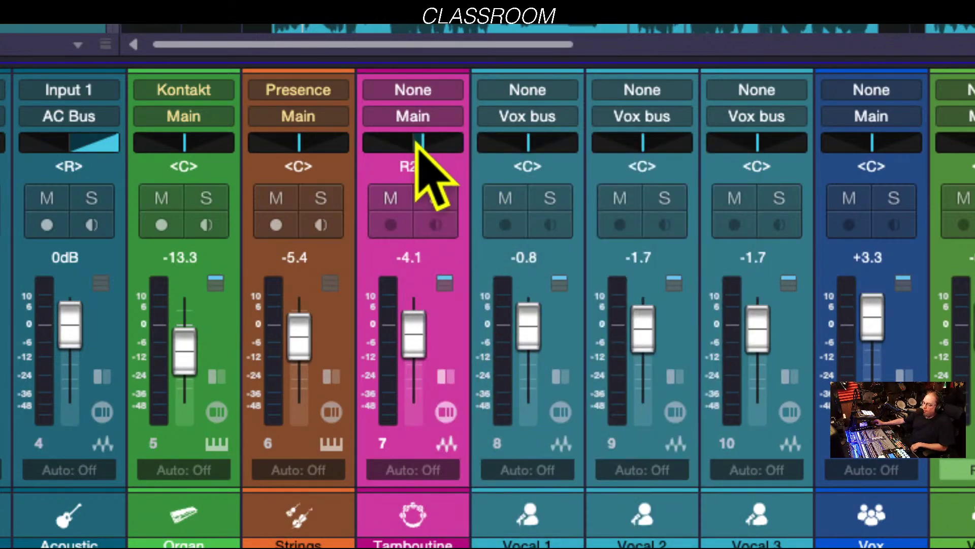
{"action": "left_click_drag", "start_coordinate": [423, 143], "coordinate": [407, 152]}
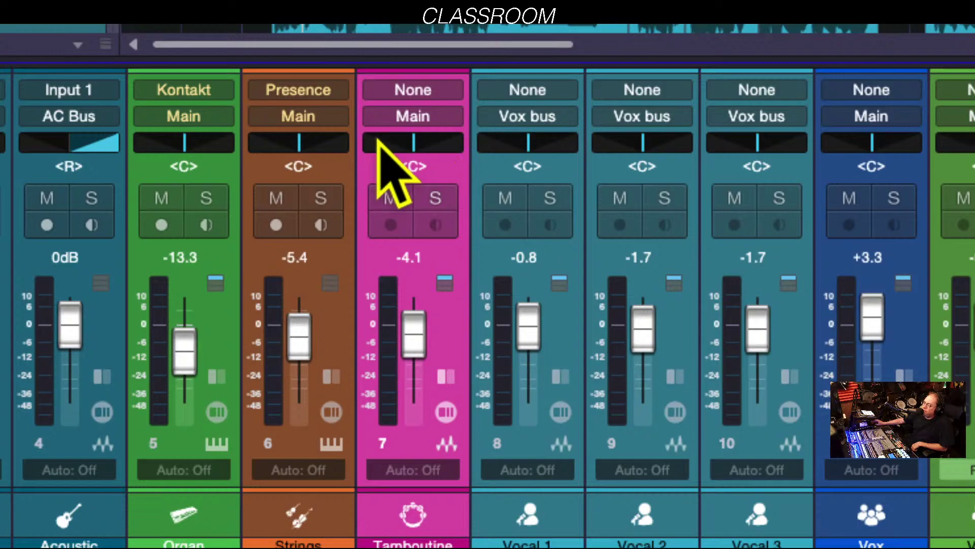
{"action": "left_click_drag", "start_coordinate": [408, 153], "coordinate": [431, 163]}
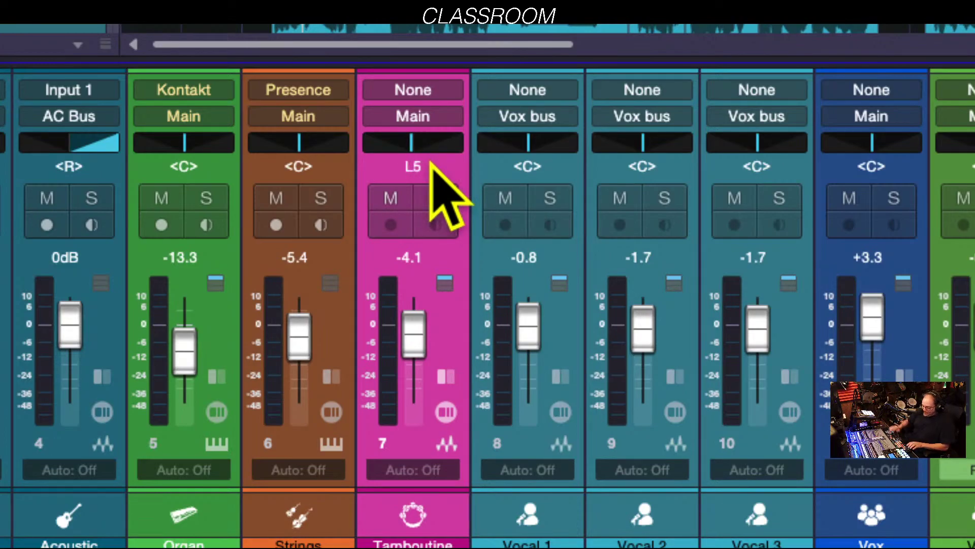
Go to the start page and create a new empty song from a user template.
{"action": "key", "text": "super+alt+8"}
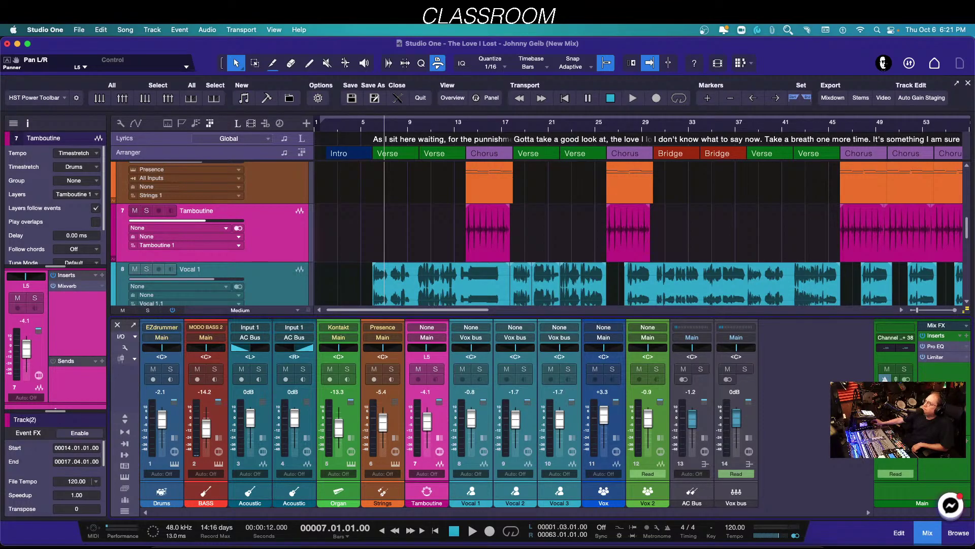
{"action": "left_click", "coordinate": [694, 24]}
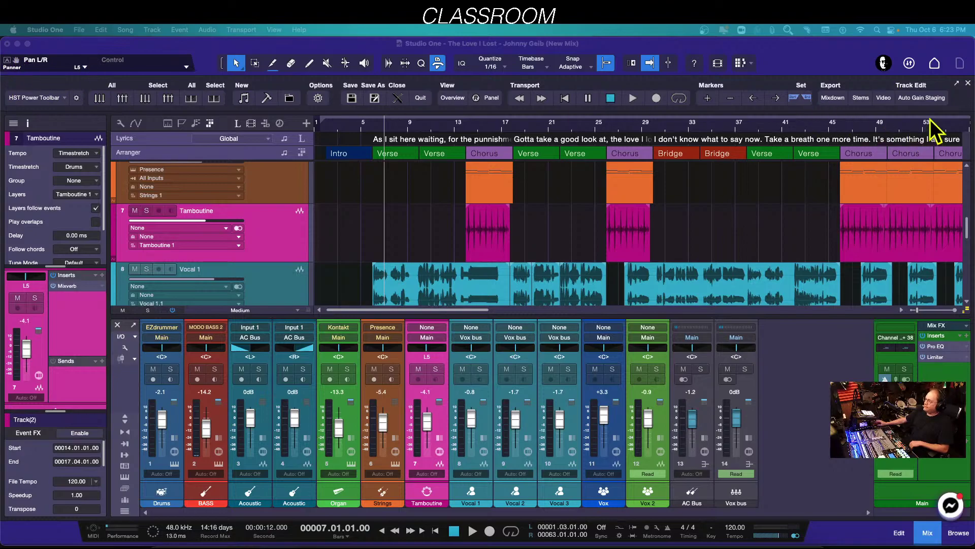
{"action": "left_click", "coordinate": [934, 67]}
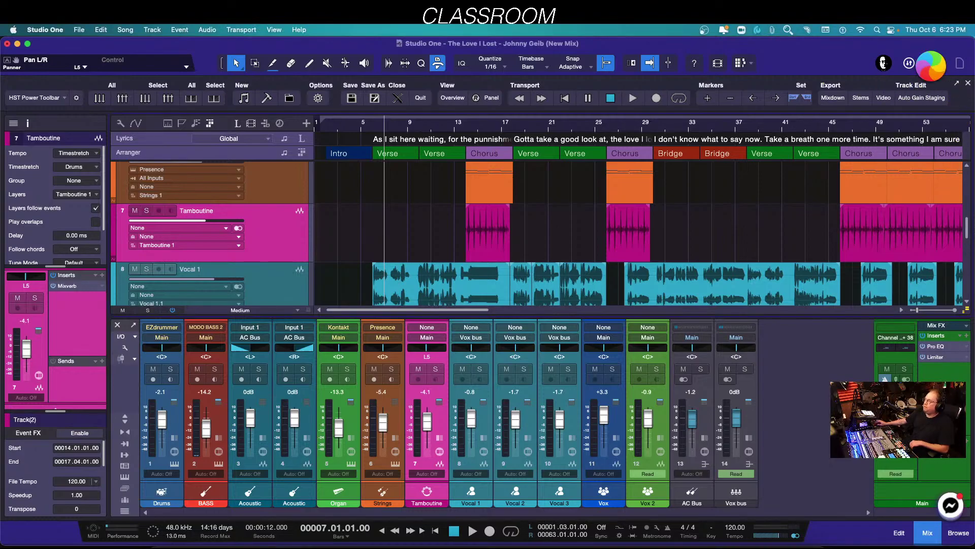
{"action": "left_click", "coordinate": [933, 65]}
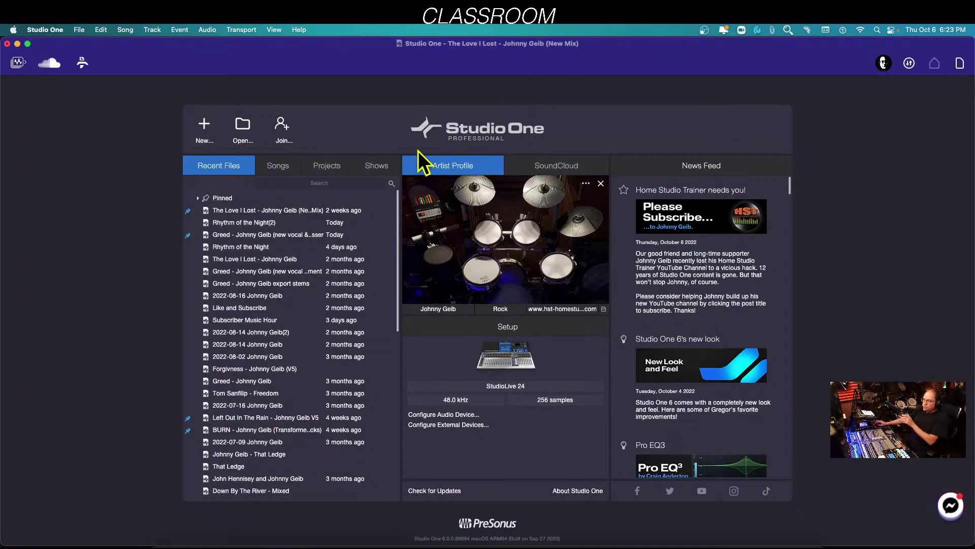
{"action": "left_click", "coordinate": [204, 127]}
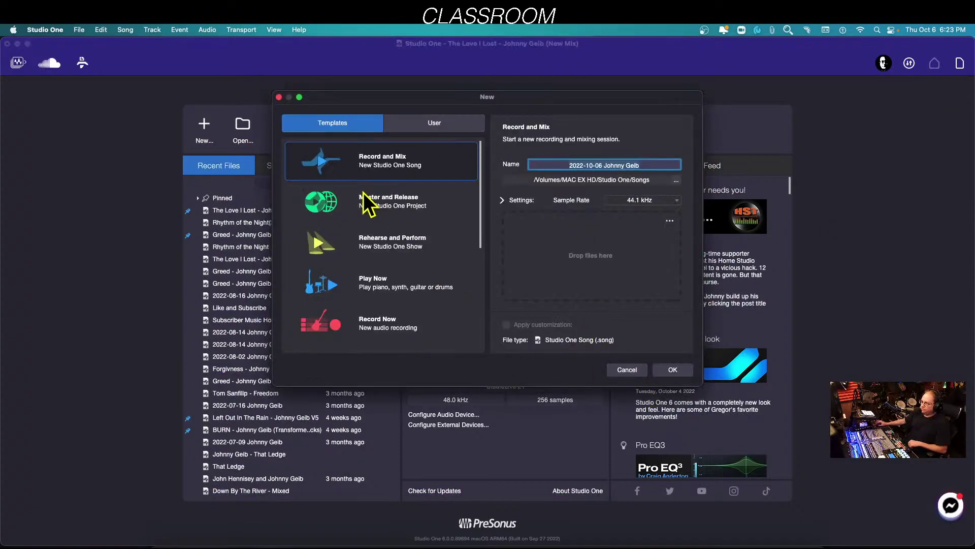
{"action": "left_click", "coordinate": [424, 124]}
{"action": "double_click", "coordinate": [376, 208]}
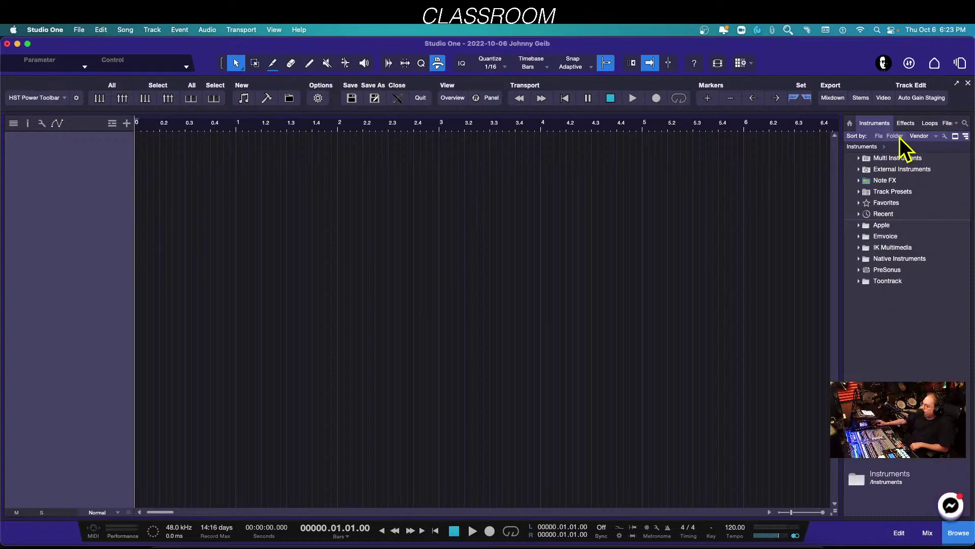
Try the Folder and Flat sortings for the browser's instruments and return to Vendor sorting.
{"action": "left_click", "coordinate": [886, 133]}
{"action": "left_click", "coordinate": [897, 139]}
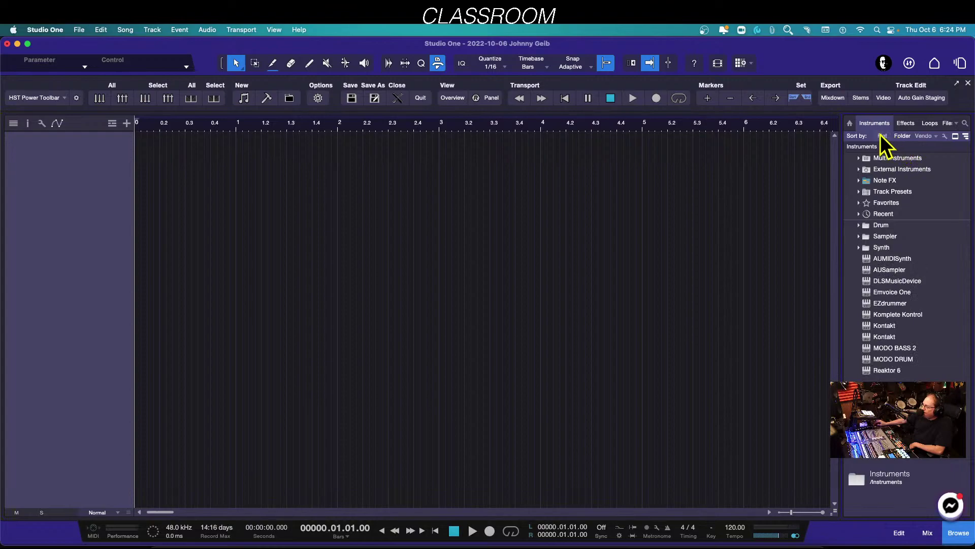
{"action": "left_click", "coordinate": [880, 135]}
{"action": "left_click", "coordinate": [924, 137]}
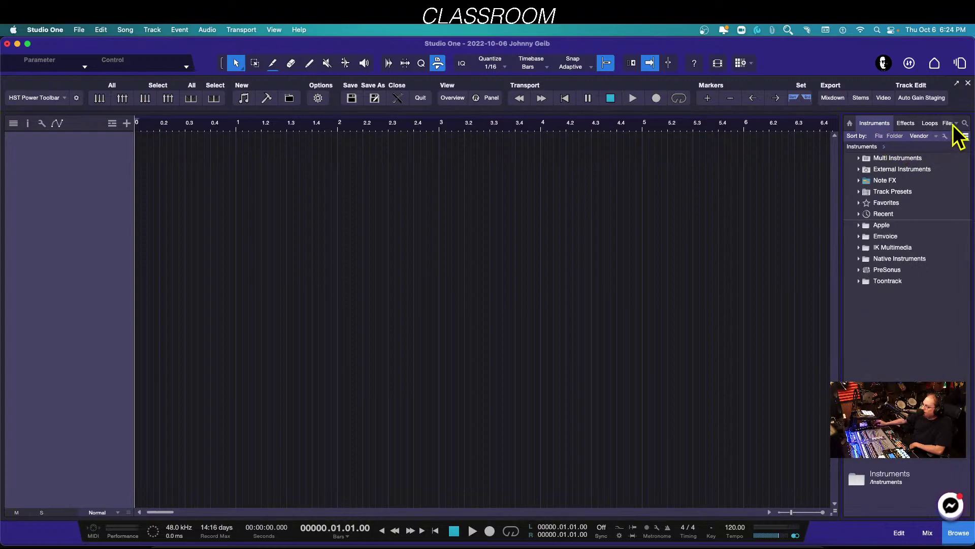
Widen the browser and open The Beatles Favorites folder on the Desktop among its files.
{"action": "left_click_drag", "start_coordinate": [840, 204], "coordinate": [761, 199]}
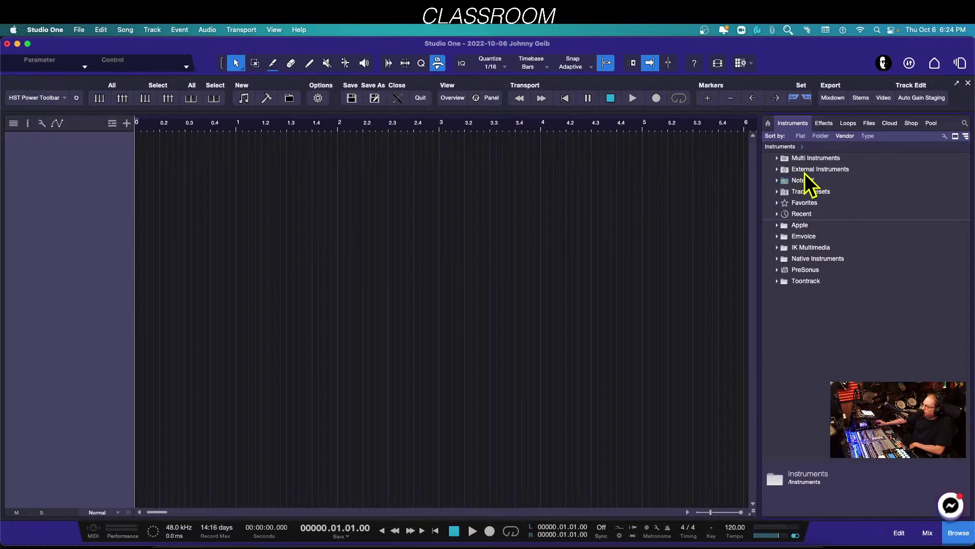
{"action": "left_click", "coordinate": [869, 123]}
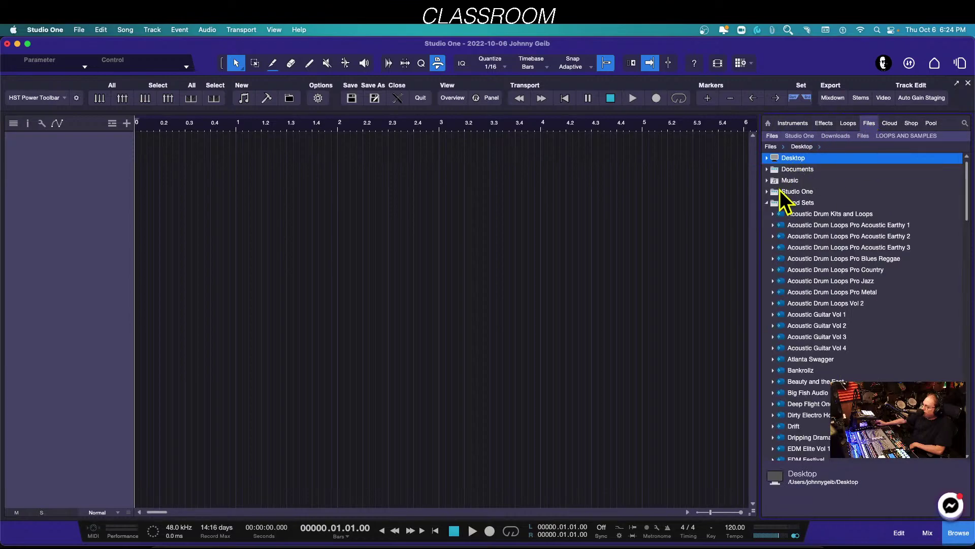
{"action": "double_click", "coordinate": [793, 157]}
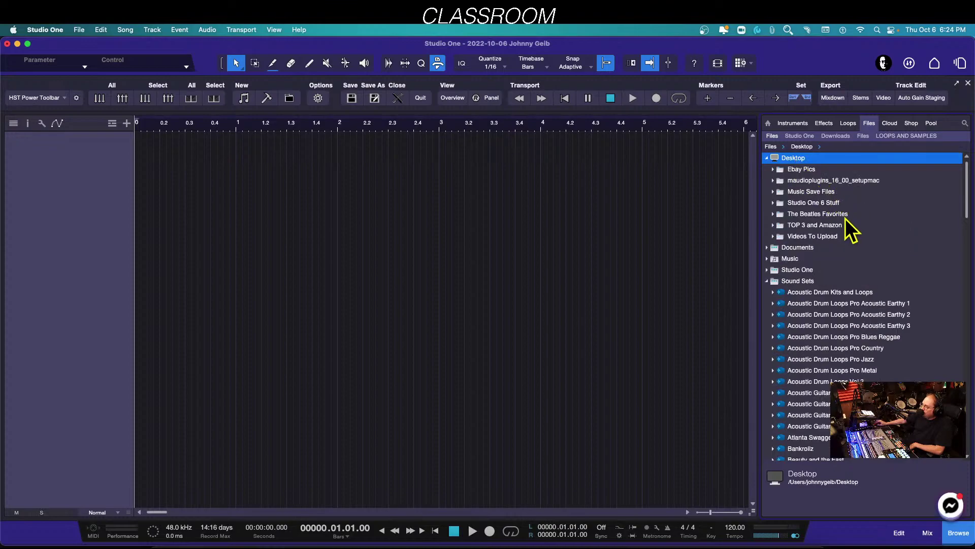
{"action": "double_click", "coordinate": [809, 212]}
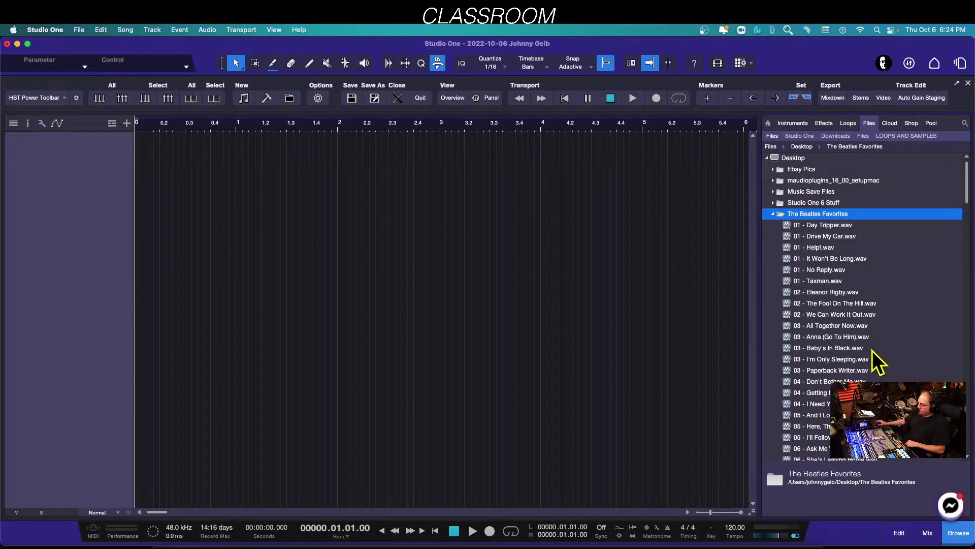
Place the audio file 06 - The Word on a new track at the song start and enlarge its waveform display.
{"action": "scroll", "coordinate": [872, 350], "scroll_direction": "down", "scroll_amount": 4}
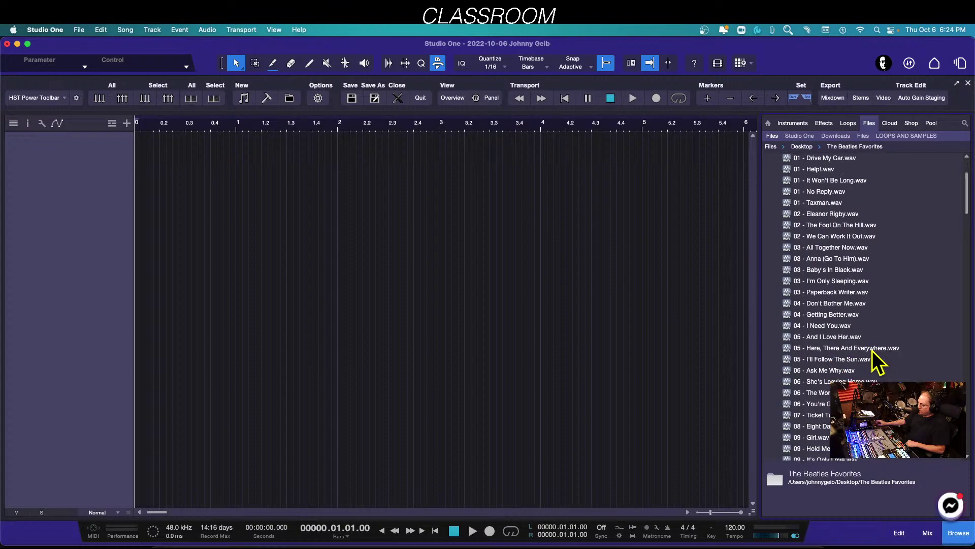
{"action": "left_click", "coordinate": [823, 392]}
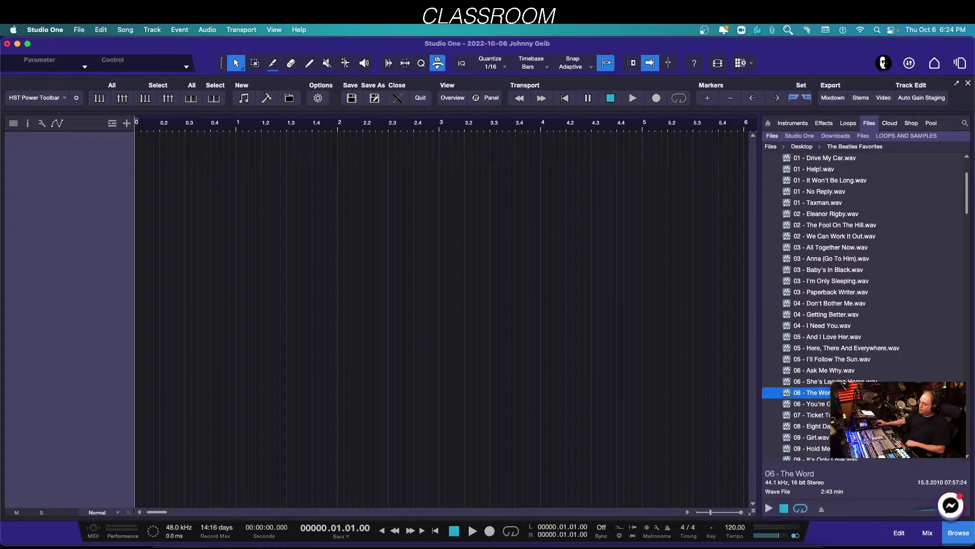
{"action": "left_click_drag", "start_coordinate": [823, 392], "coordinate": [137, 245]}
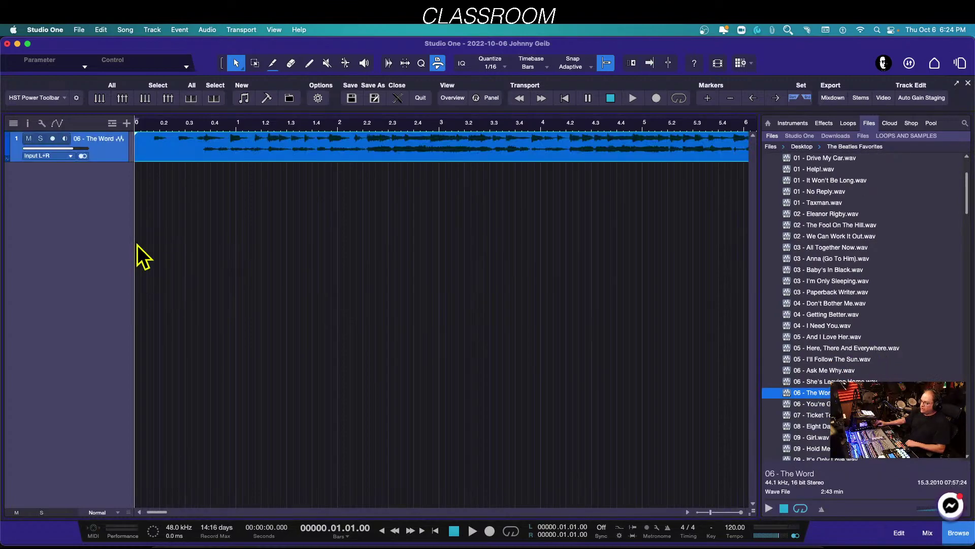
{"action": "left_click_drag", "start_coordinate": [114, 162], "coordinate": [116, 298]}
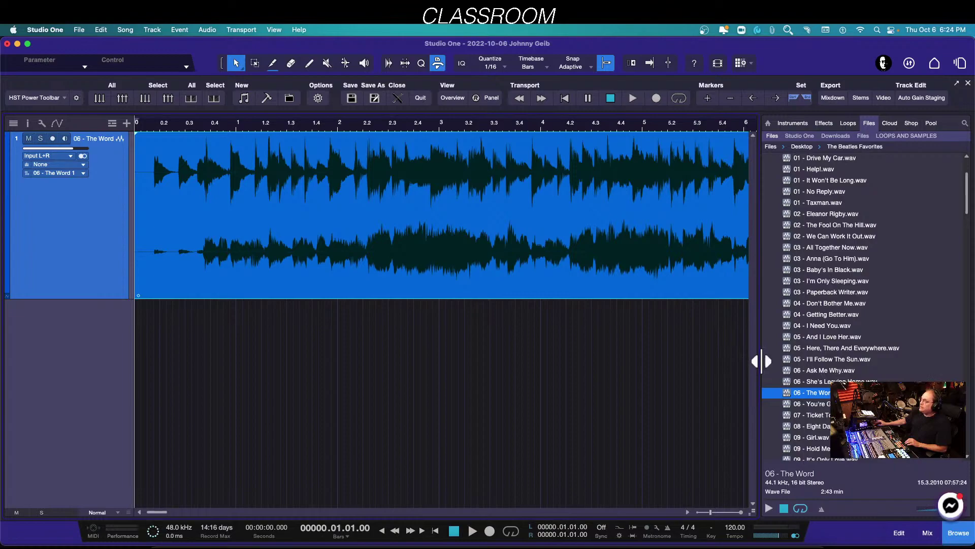
{"action": "left_click_drag", "start_coordinate": [762, 361], "coordinate": [882, 365]}
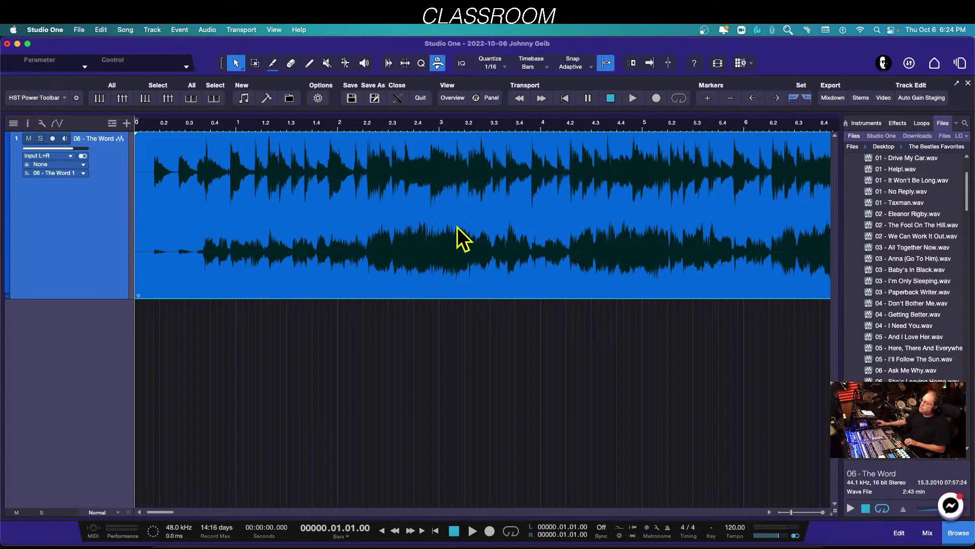
Play the new track from 00002.02.01.00 for a few bars and stop playback.
{"action": "left_click", "coordinate": [363, 127]}
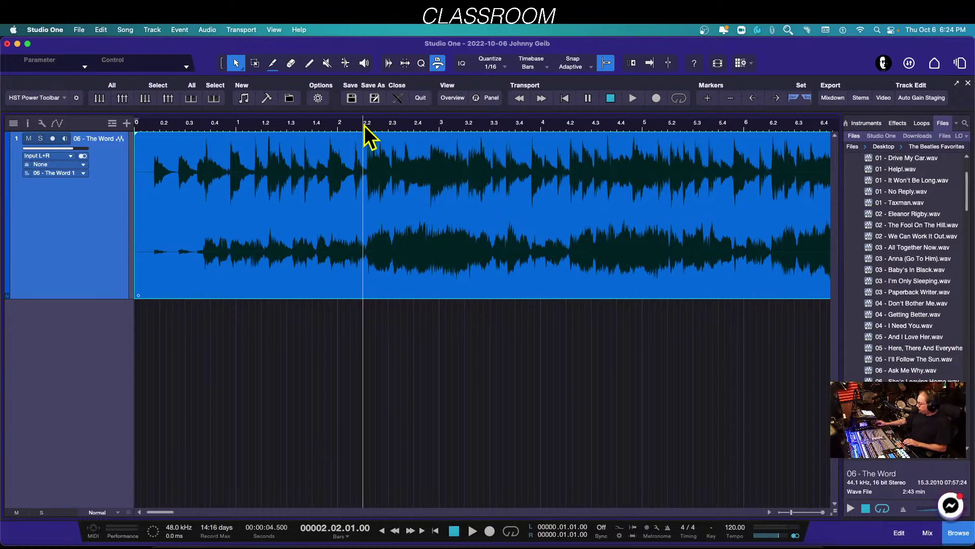
{"action": "key", "text": "space"}
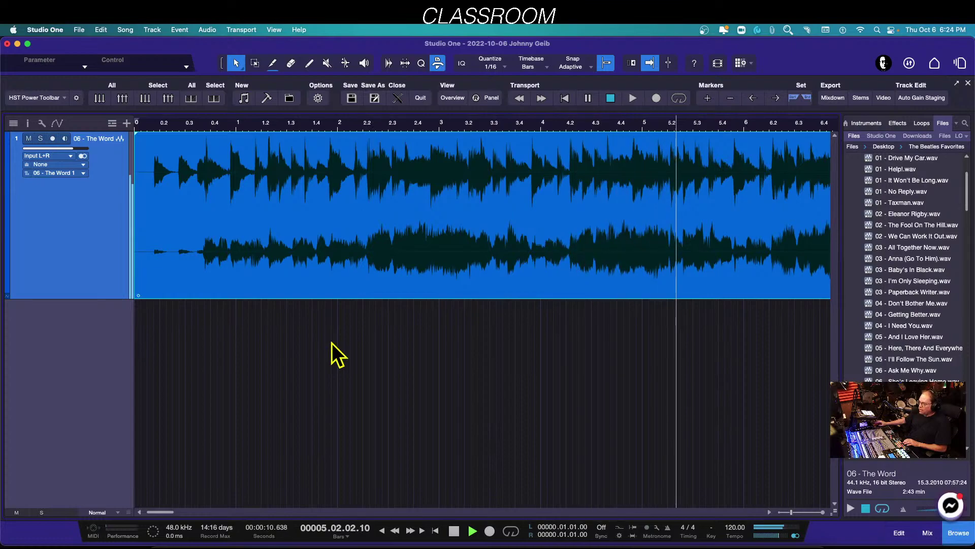
{"action": "key", "text": "space"}
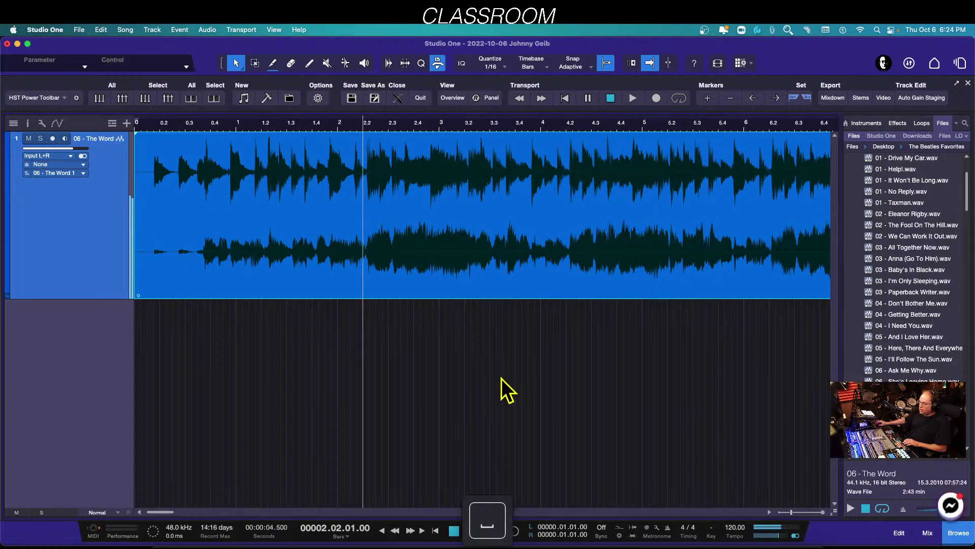
Show the mixer and choose Balance pan mode for the 06 - The Word channel.
{"action": "left_click", "coordinate": [927, 533]}
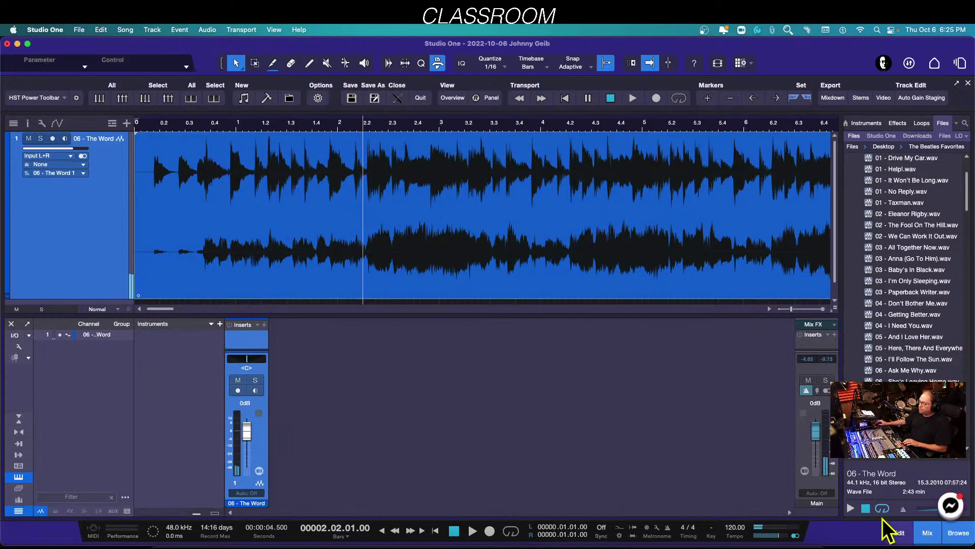
{"action": "right_click", "coordinate": [250, 360]}
{"action": "left_click", "coordinate": [278, 425]}
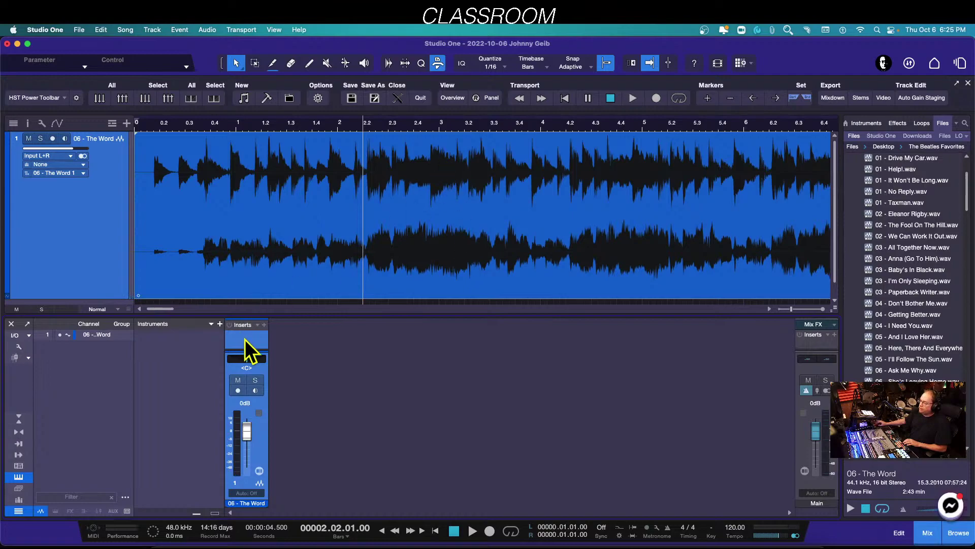
During playback, pan the 06 - The Word channel fully left and then fully right, then stop.
{"action": "key", "text": "space"}
{"action": "left_click_drag", "start_coordinate": [247, 358], "coordinate": [206, 362]}
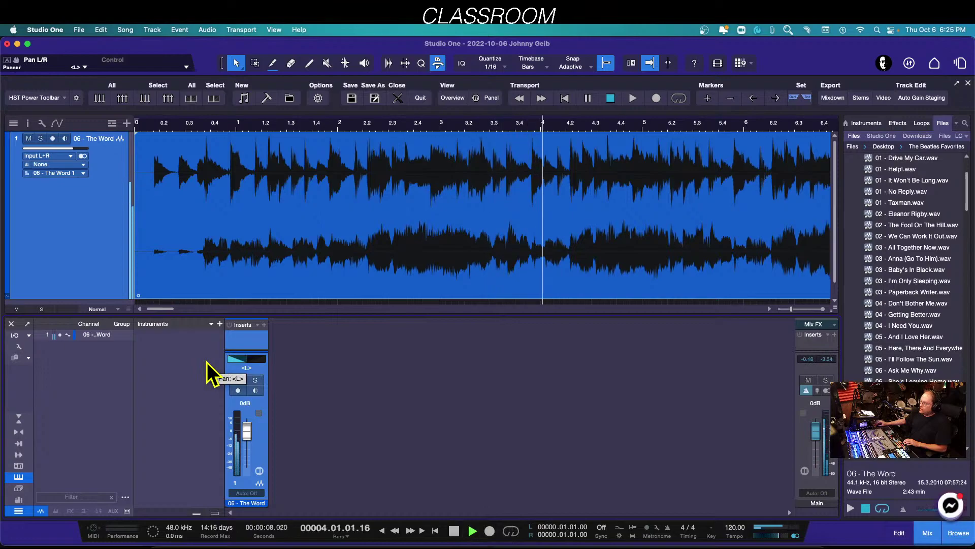
{"action": "left_click_drag", "start_coordinate": [207, 362], "coordinate": [309, 370]}
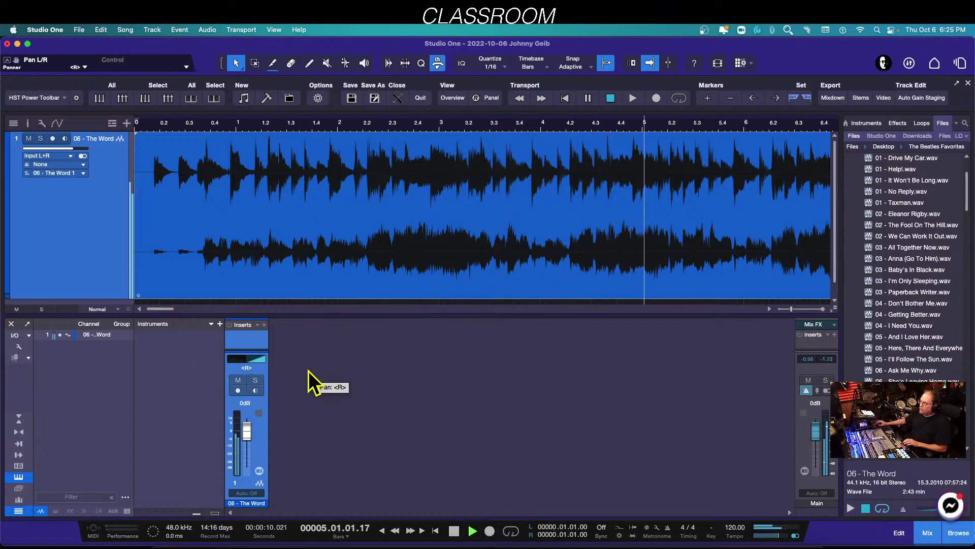
{"action": "key", "text": "space"}
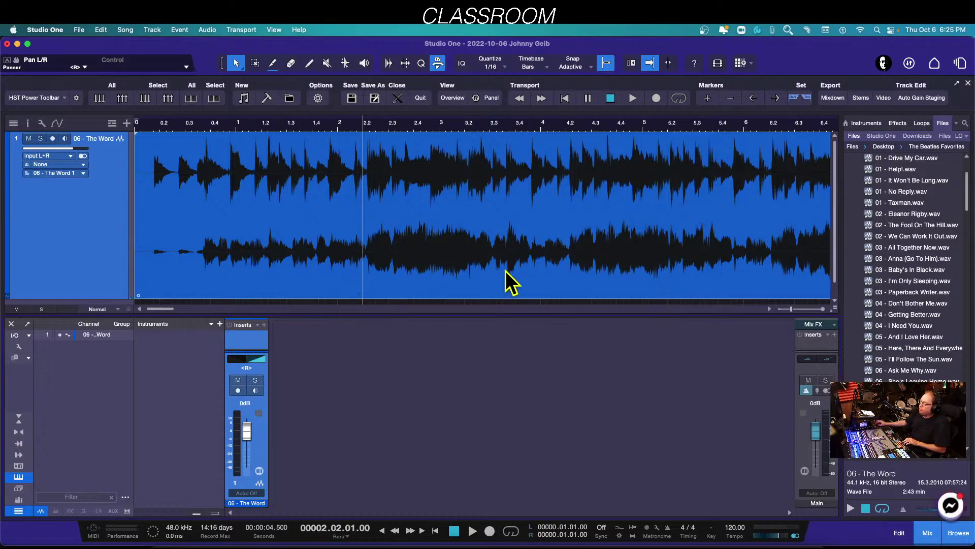
Check the channel's pan mode options and briefly play the song from 00002.02.01.00 with the pan fully right.
{"action": "right_click", "coordinate": [245, 359]}
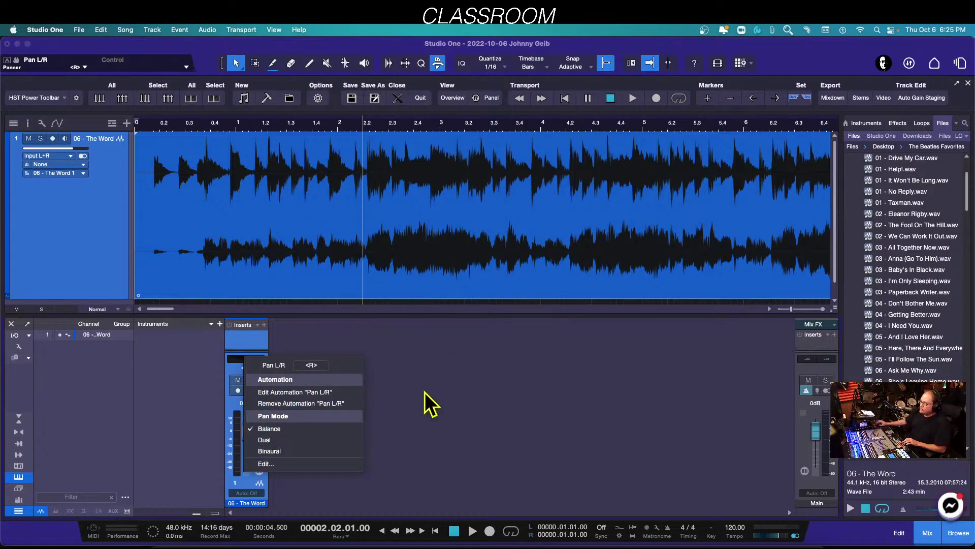
{"action": "key", "text": "space"}
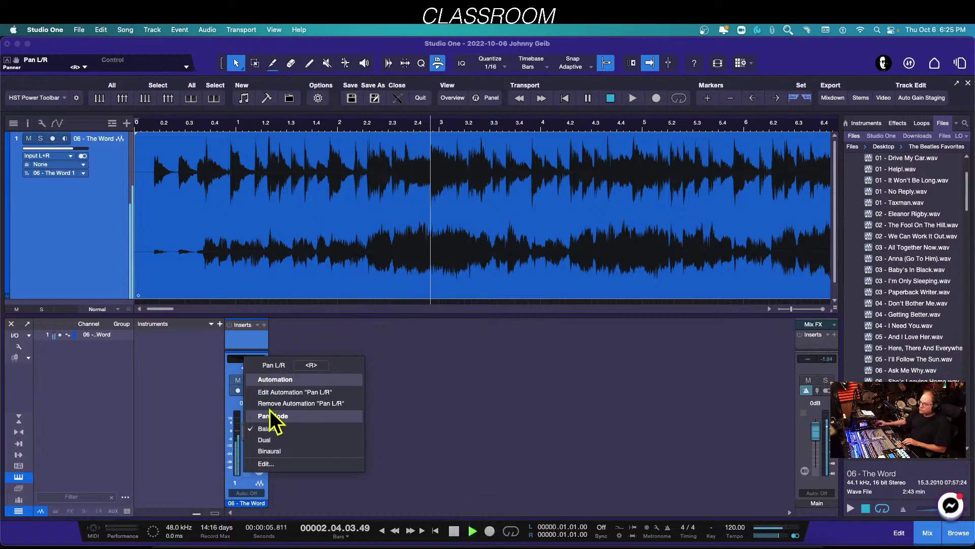
{"action": "key", "text": "space"}
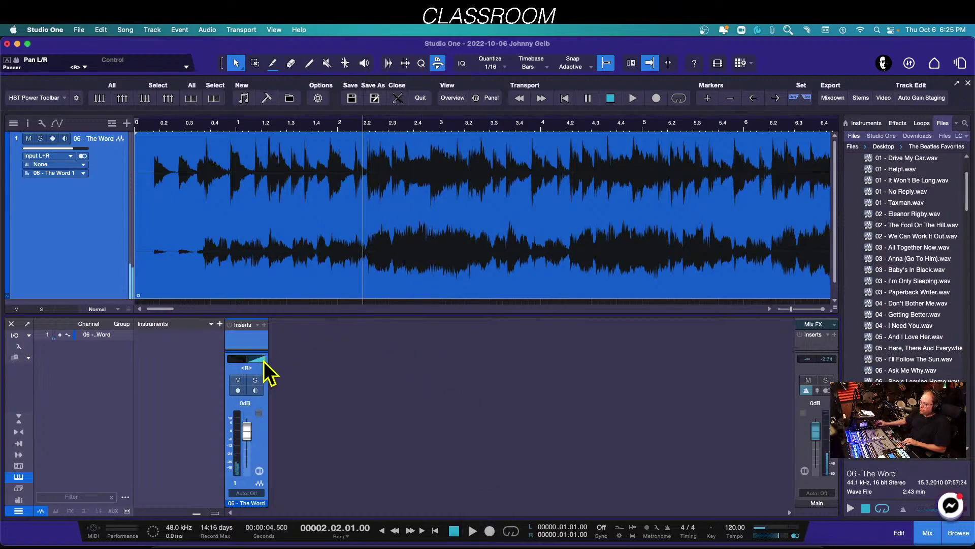
During playback, move the 06 - The Word channel's Balance pan from fully right to about L53, and stop.
{"action": "key", "text": "space"}
{"action": "mouse_move", "coordinate": [263, 361]}
{"action": "left_mouse_down"}
{"action": "mouse_move", "coordinate": [221, 364]}
{"action": "mouse_move", "coordinate": [285, 376]}
{"action": "mouse_move", "coordinate": [226, 377]}
{"action": "mouse_move", "coordinate": [274, 386]}
{"action": "mouse_move", "coordinate": [251, 388]}
{"action": "mouse_move", "coordinate": [250, 373]}
{"action": "left_mouse_up"}
{"action": "key", "text": "space"}
Switch the 06 - The Word channel to Dual pan mode and reset its two pan positions to fully left and fully right.
{"action": "right_click", "coordinate": [249, 369]}
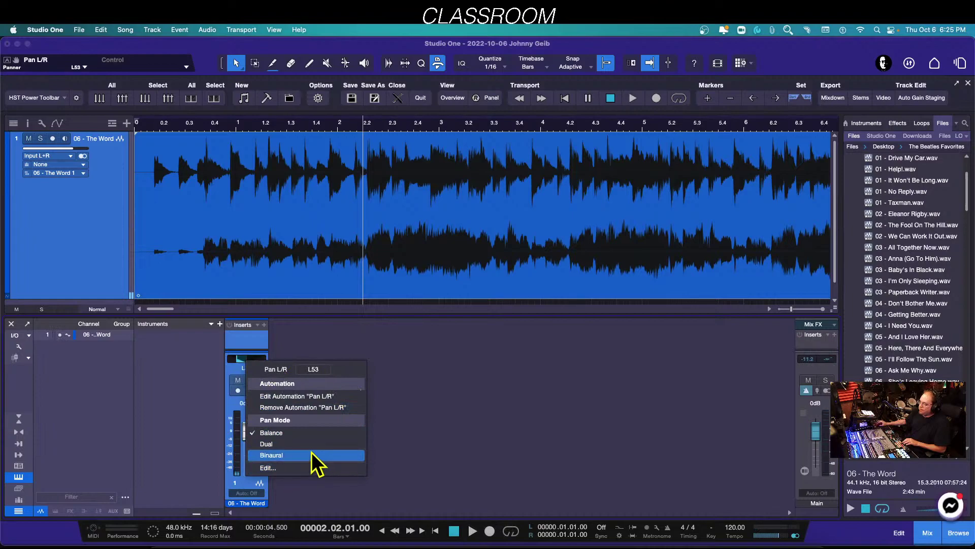
{"action": "left_click", "coordinate": [277, 445]}
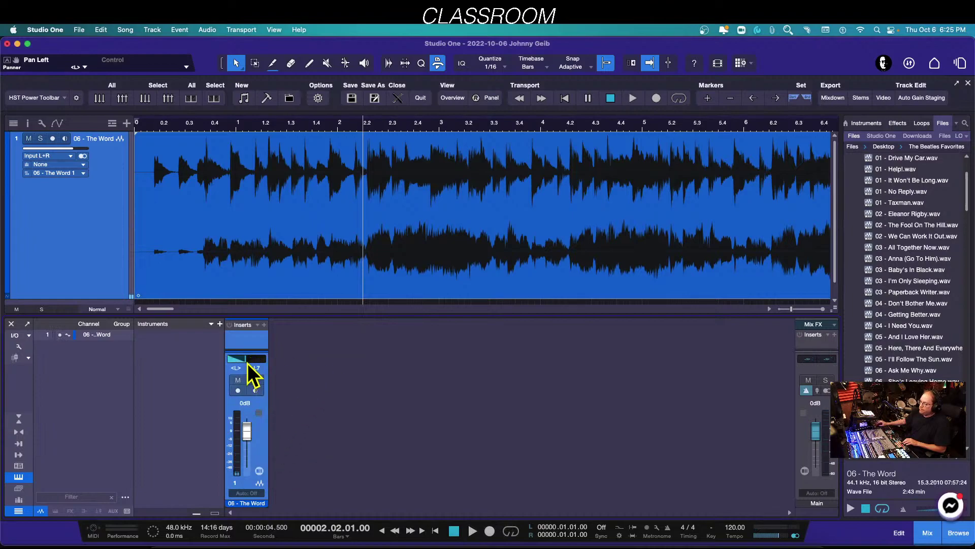
{"action": "left_click_drag", "start_coordinate": [246, 362], "coordinate": [252, 362]}
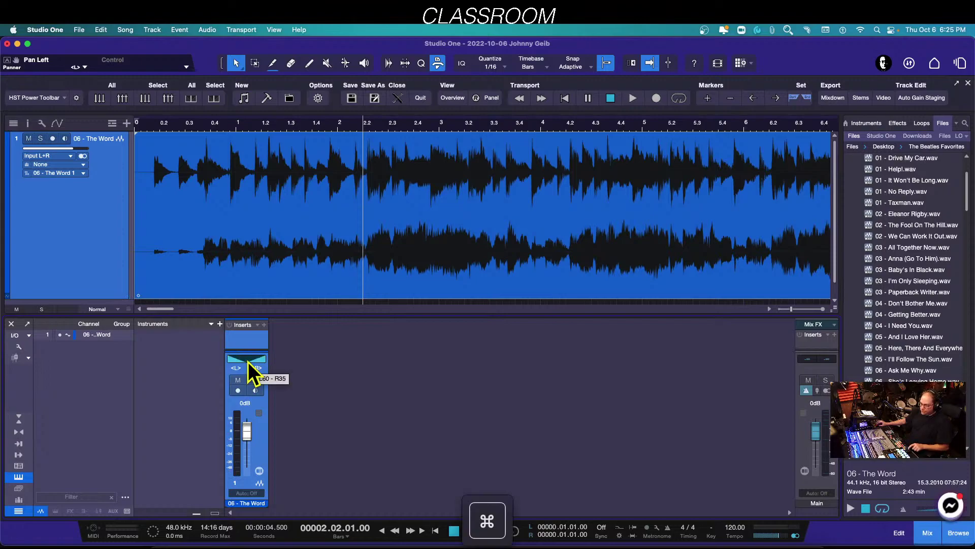
{"action": "left_click", "coordinate": [248, 361], "text": "super"}
During playback, shift both Dual pan positions fully right, stop, and return them to fully left and fully right.
{"action": "key", "text": "space"}
{"action": "left_click_drag", "start_coordinate": [258, 361], "coordinate": [301, 365]}
{"action": "key", "text": "space"}
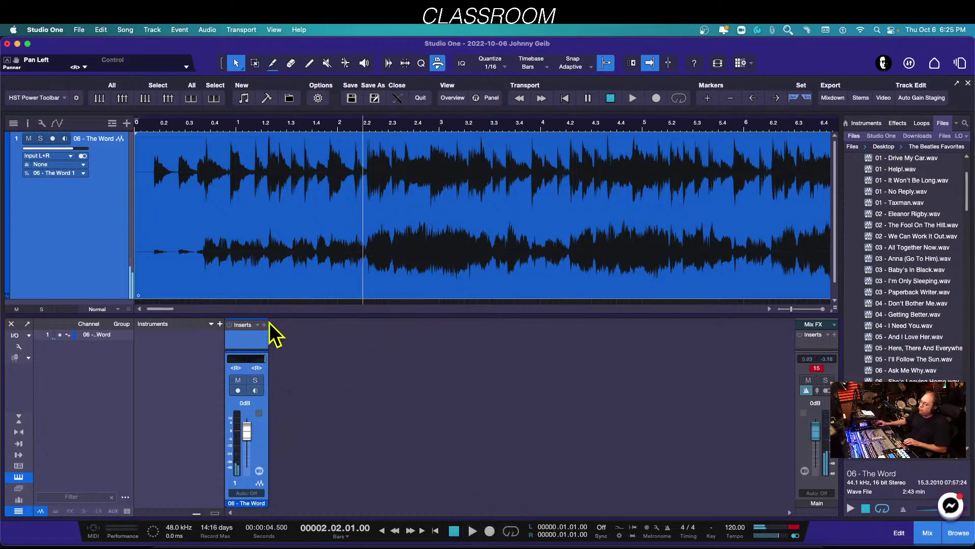
{"action": "left_click_drag", "start_coordinate": [265, 360], "coordinate": [224, 363]}
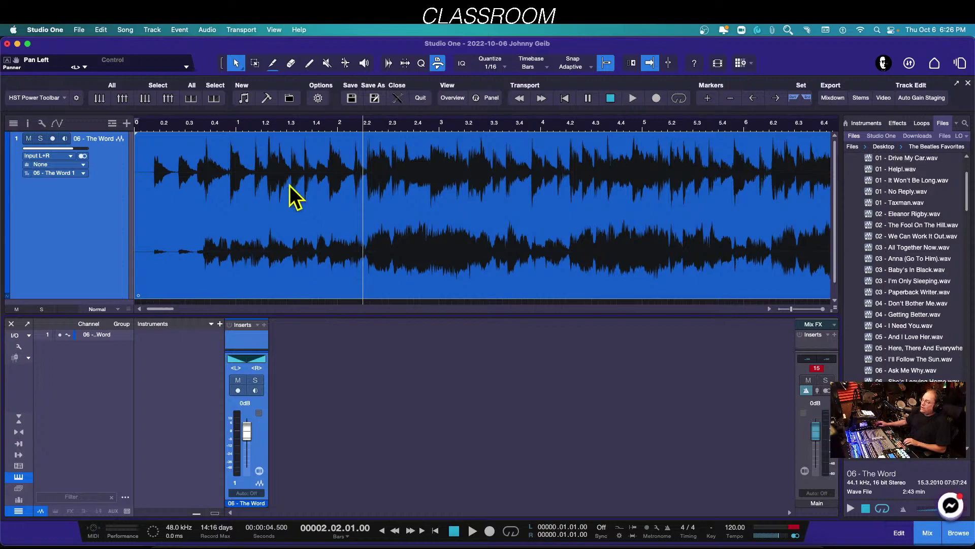
Keep Dual pan mode selected and compare short playbacks with the pans fully spread and with them narrowed to about L2 and L3.
{"action": "right_click", "coordinate": [246, 359]}
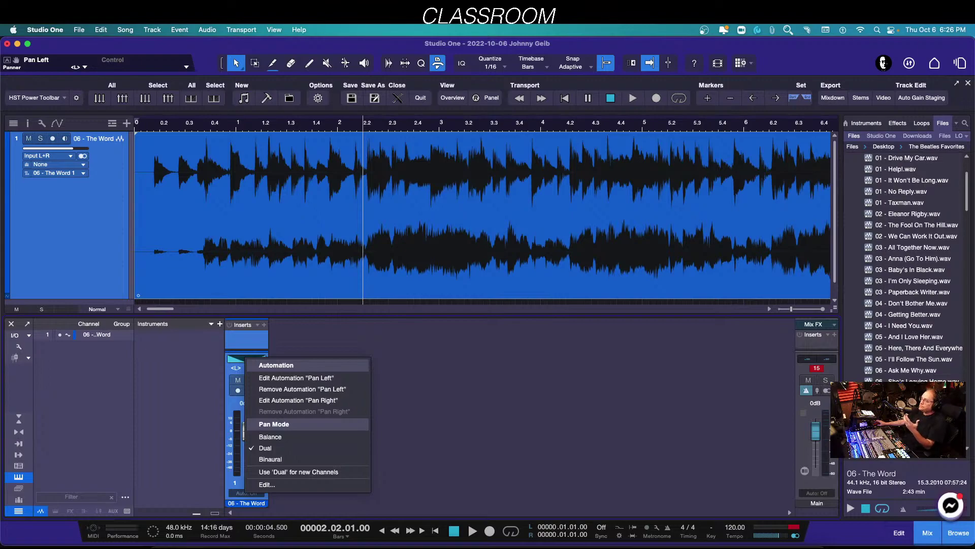
{"action": "left_click", "coordinate": [266, 448]}
{"action": "key", "text": "space"}
{"action": "key", "text": "space"}
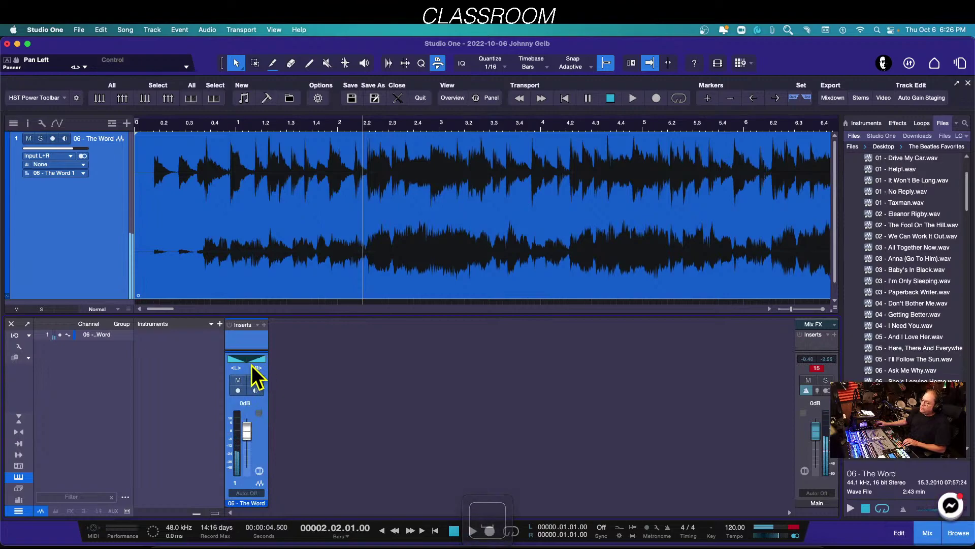
{"action": "left_click_drag", "start_coordinate": [247, 361], "coordinate": [248, 433]}
{"action": "key", "text": "space"}
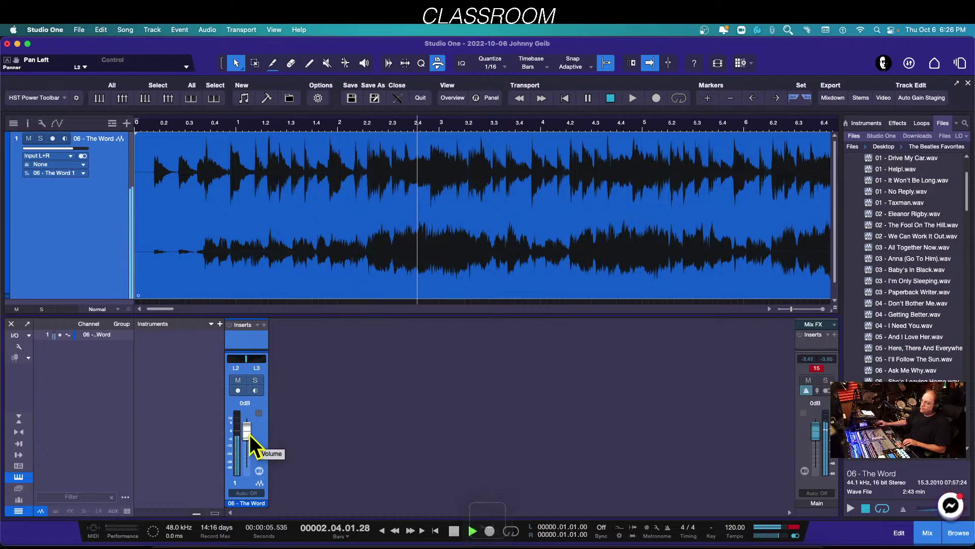
{"action": "key", "text": "space"}
Swap the Dual pans so the two sides are reversed, play briefly, and restore them to fully left and fully right.
{"action": "left_click_drag", "start_coordinate": [245, 358], "coordinate": [252, 458]}
{"action": "key", "text": "space"}
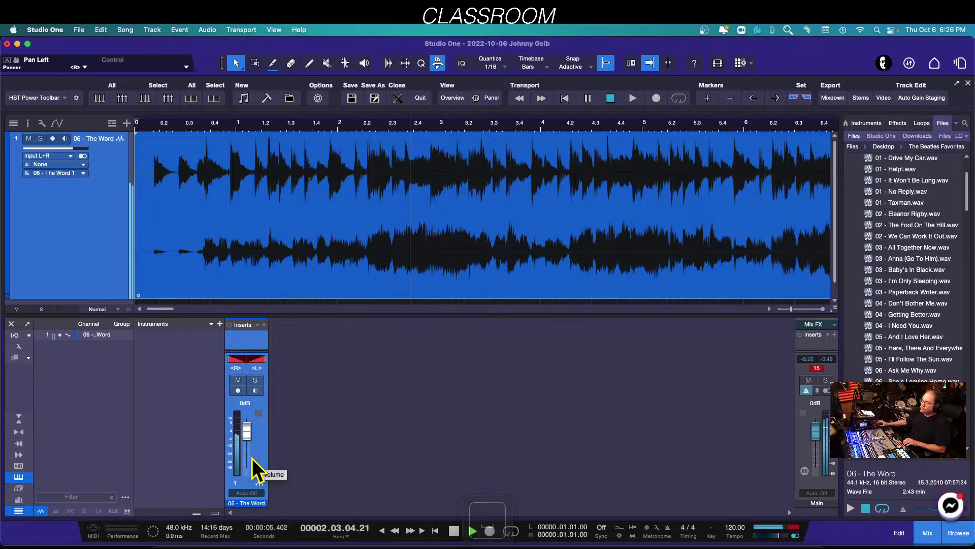
{"action": "key", "text": "space"}
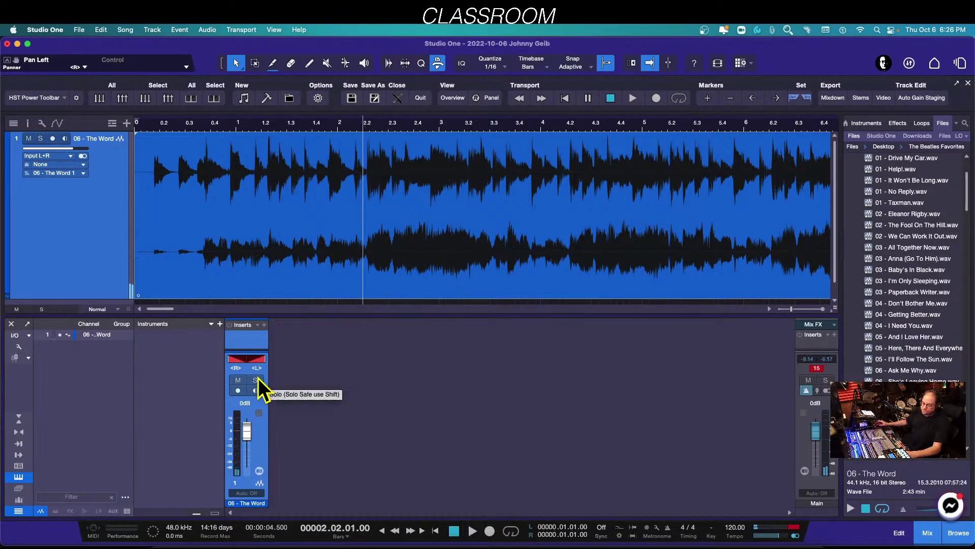
{"action": "left_click_drag", "start_coordinate": [257, 357], "coordinate": [255, 174]}
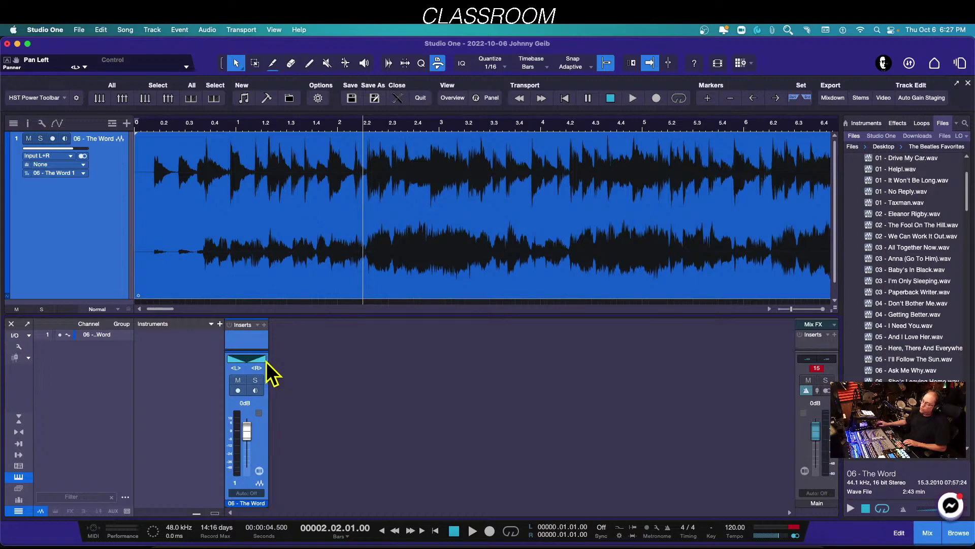
Play the song briefly while dragging the Dual pan's right side, leave it fully right, and stop.
{"action": "key", "text": "space"}
{"action": "left_click_drag", "start_coordinate": [266, 362], "coordinate": [306, 370]}
{"action": "key", "text": "space"}
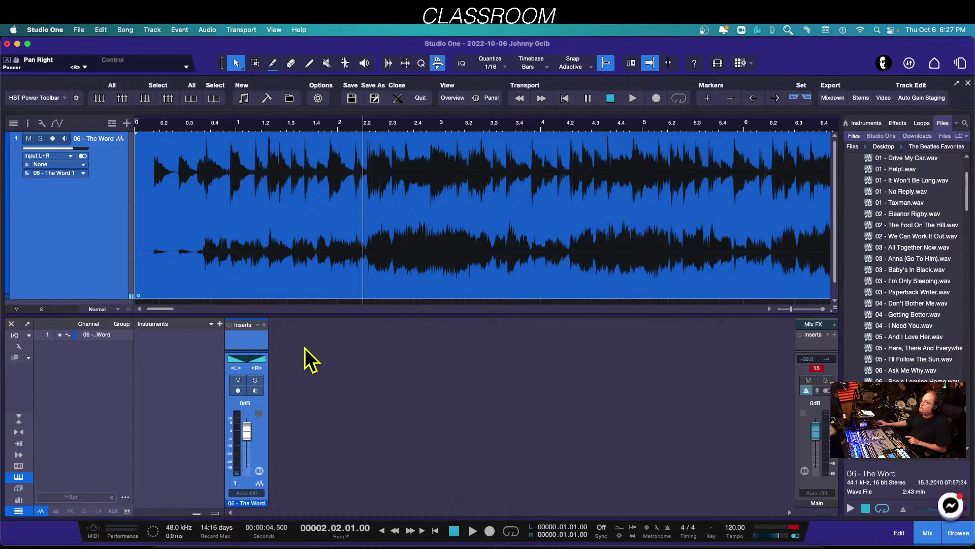
Switch the channel back to Balance pan mode, pan it fully right during playback, and stop.
{"action": "right_click", "coordinate": [252, 361]}
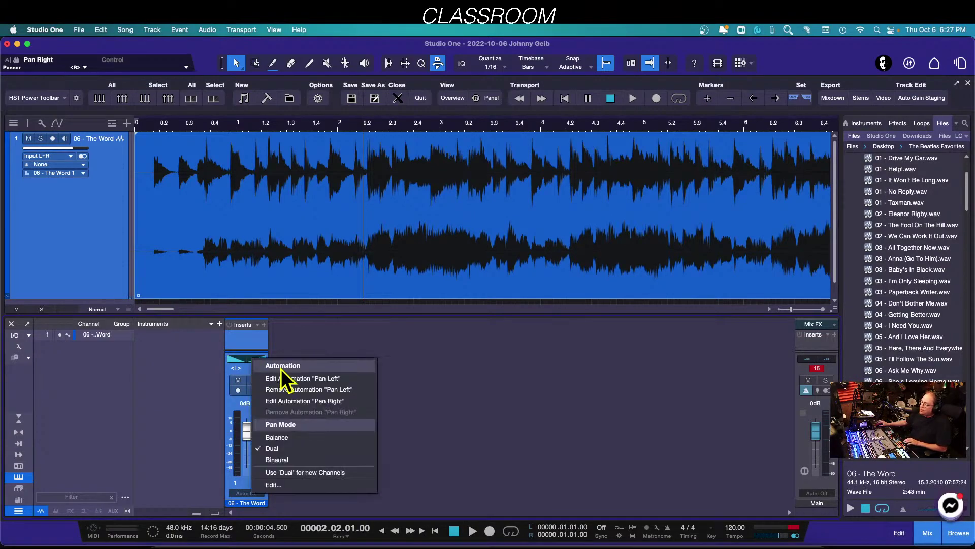
{"action": "left_click", "coordinate": [284, 439]}
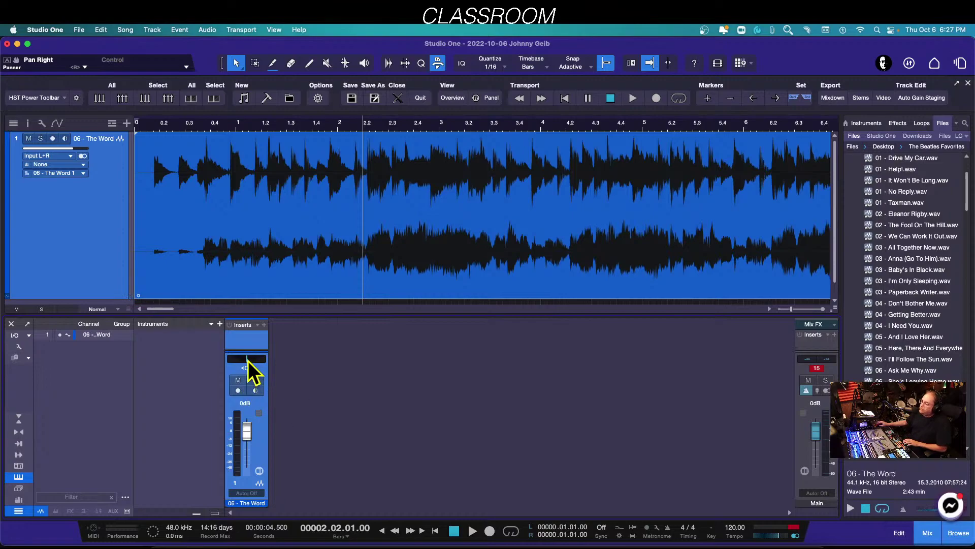
{"action": "key", "text": "space"}
{"action": "left_click_drag", "start_coordinate": [248, 367], "coordinate": [271, 365]}
{"action": "key", "text": "space"}
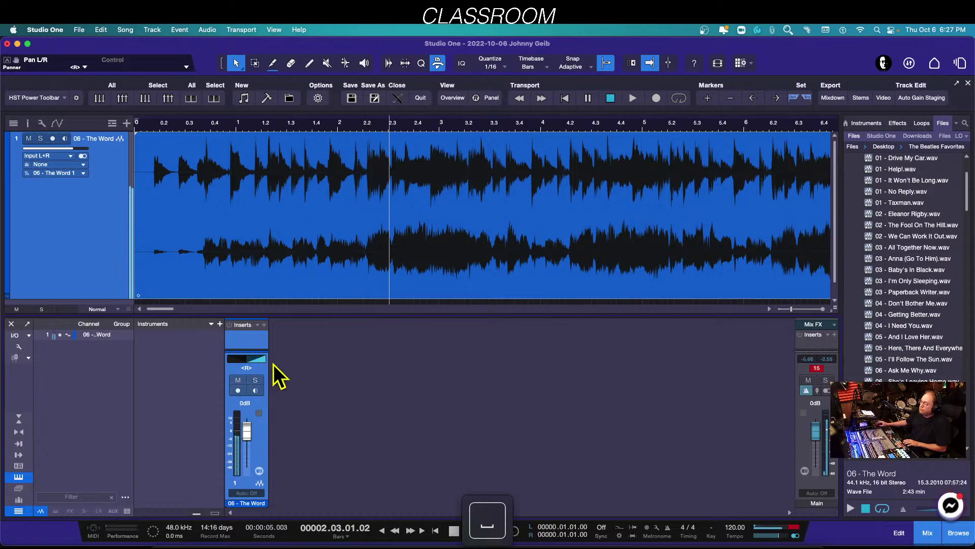
{"action": "key", "text": "space"}
Pan the channel fully left in Balance mode, play a short passage, and bring the pan back to about L21.
{"action": "left_click_drag", "start_coordinate": [266, 363], "coordinate": [220, 362]}
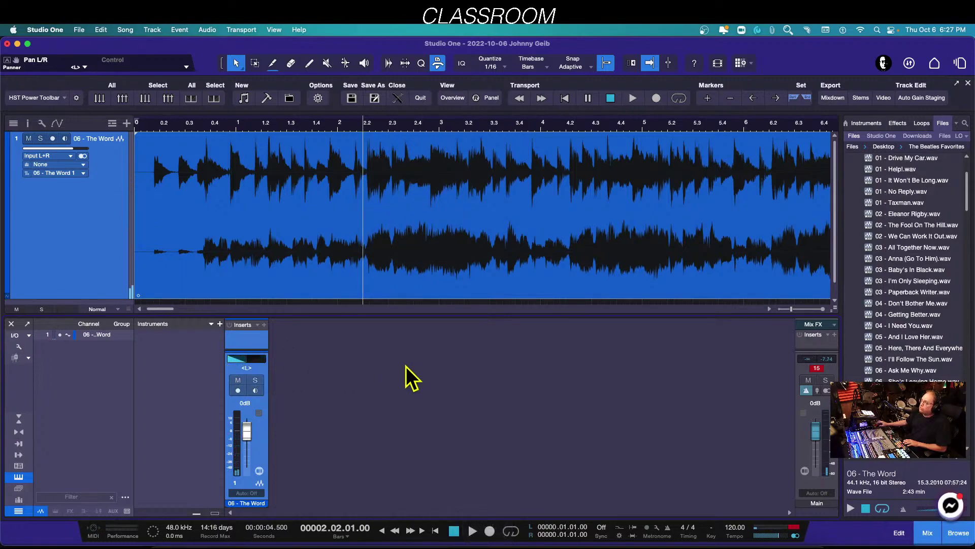
{"action": "key", "text": "space"}
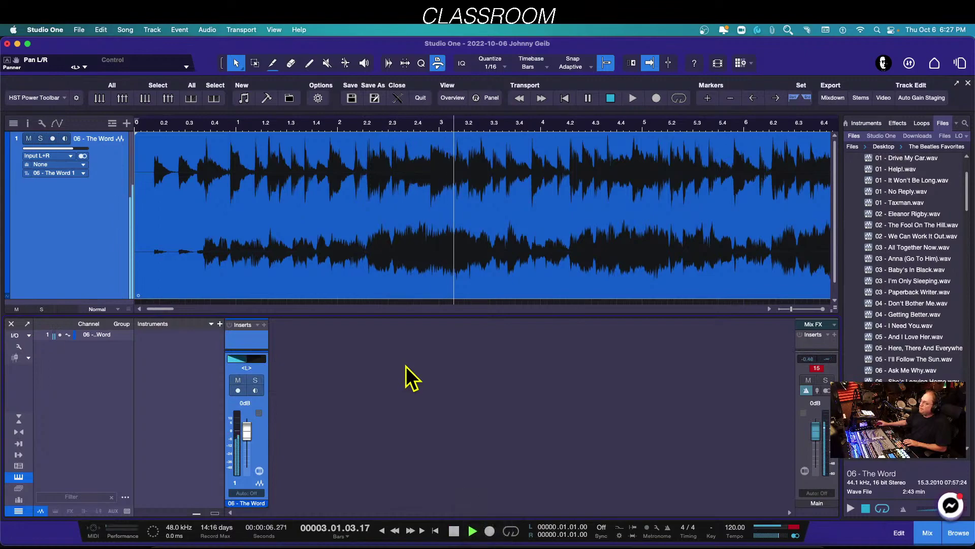
{"action": "key", "text": "space"}
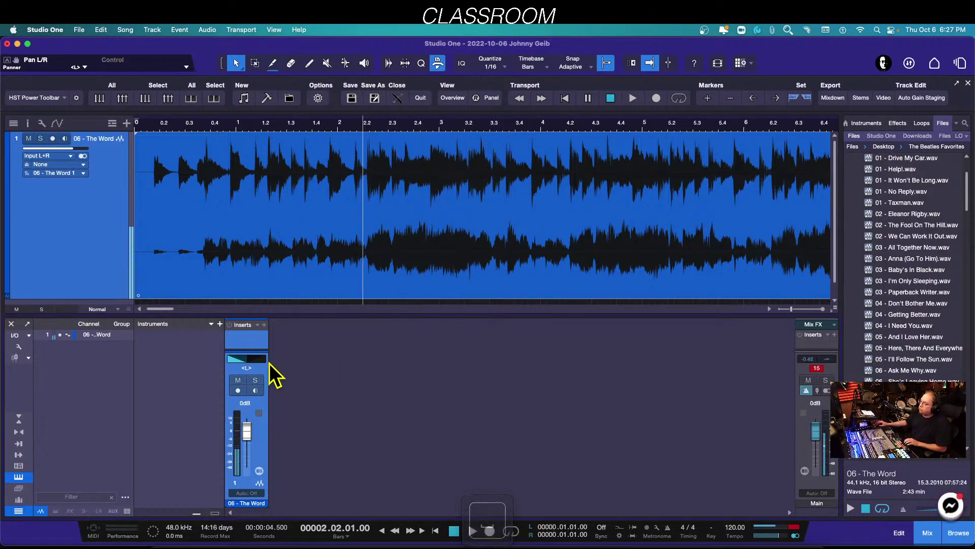
{"action": "left_click_drag", "start_coordinate": [230, 360], "coordinate": [249, 384]}
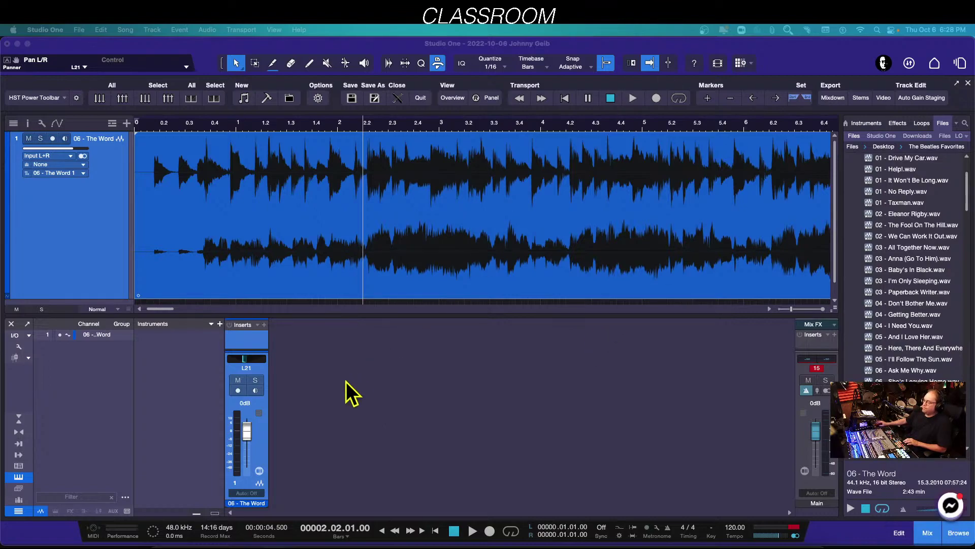
Switch the channel to Binaural pan mode, pan it fully left during playback, and stop.
{"action": "right_click", "coordinate": [251, 362]}
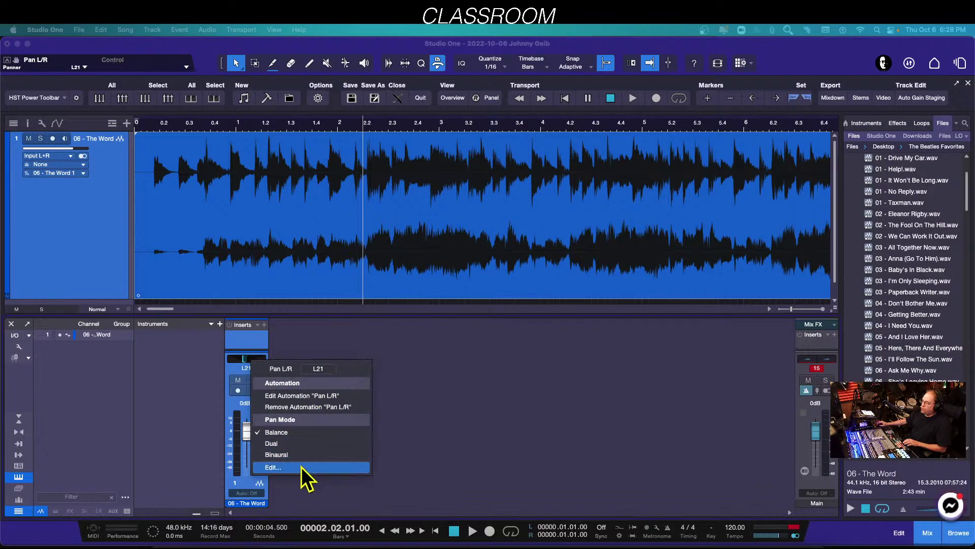
{"action": "left_click", "coordinate": [282, 456]}
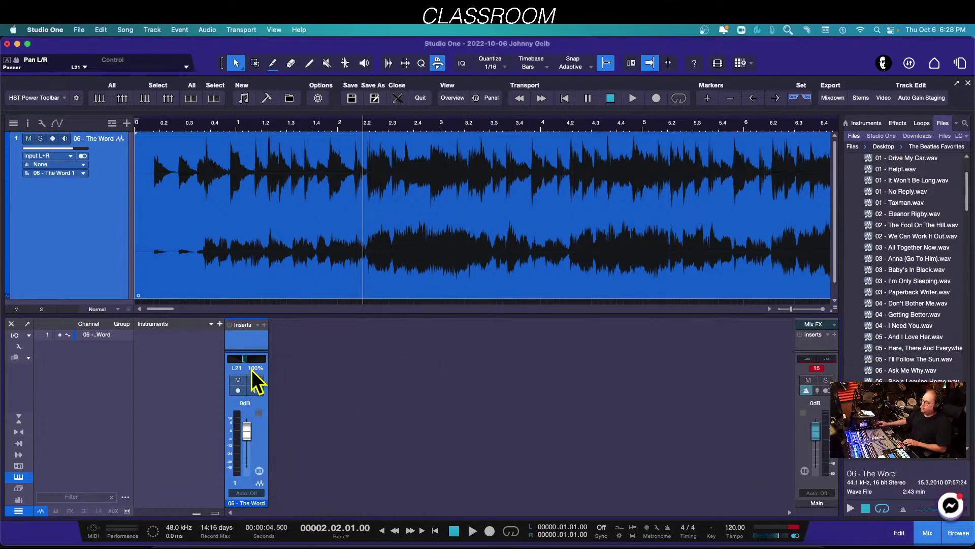
{"action": "key", "text": "space"}
{"action": "left_click_drag", "start_coordinate": [247, 364], "coordinate": [215, 374]}
{"action": "key", "text": "space"}
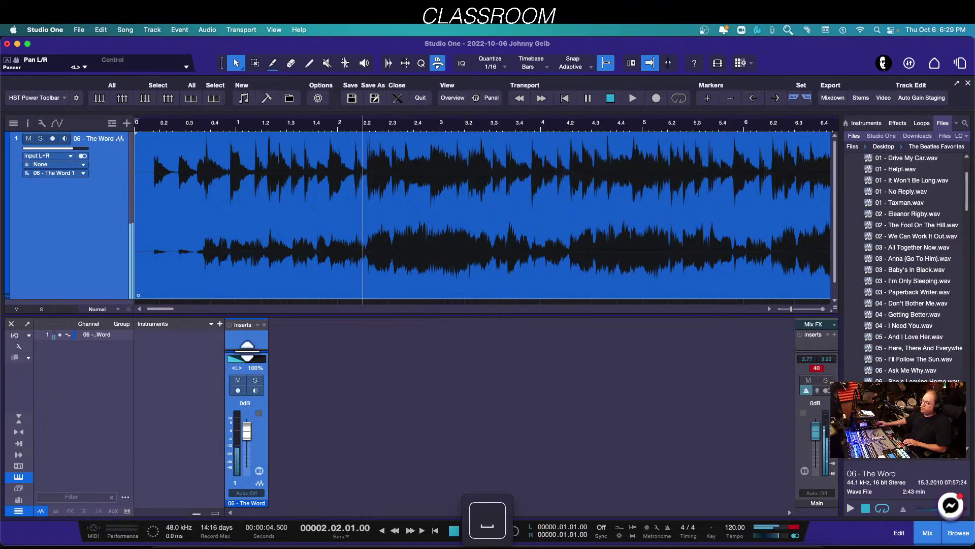
Review the pan options with Binaural active, and switch the channel to Dual and back to Balance pan mode.
{"action": "right_click", "coordinate": [248, 362]}
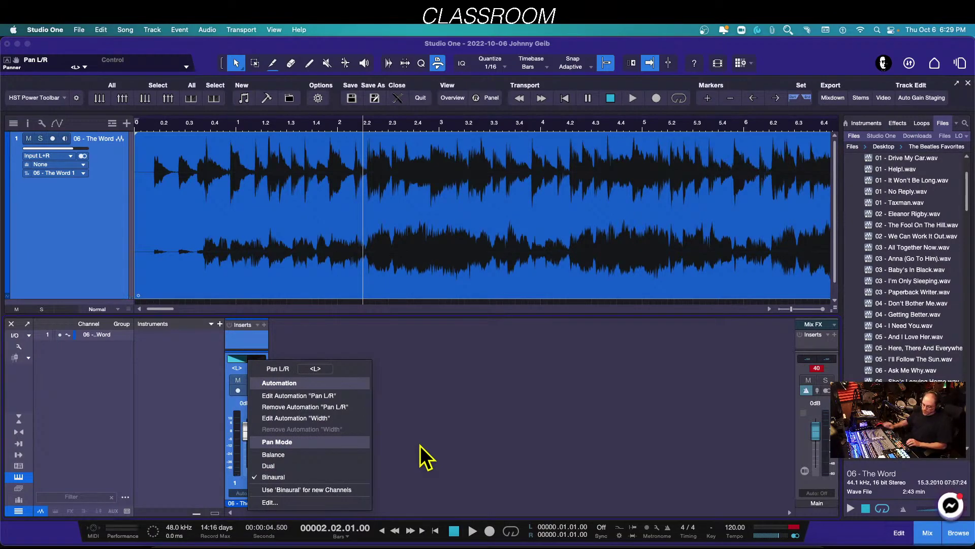
{"action": "key", "text": "super"}
{"action": "key", "text": "alt+super+8"}
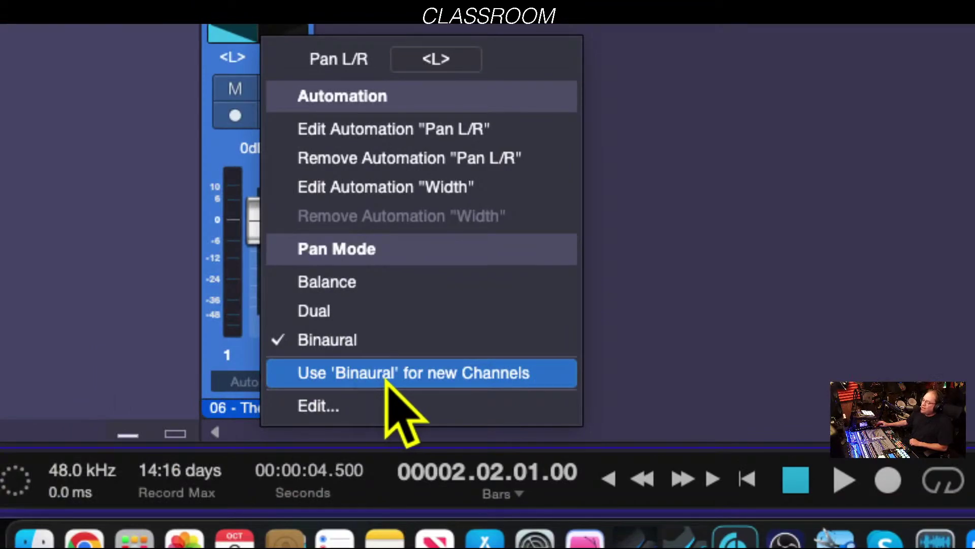
{"action": "left_click", "coordinate": [326, 312]}
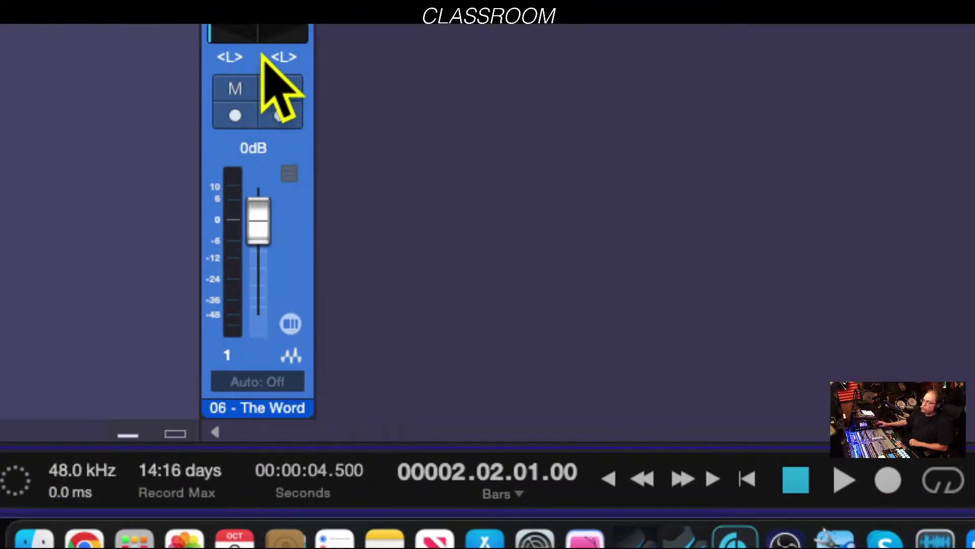
{"action": "right_click", "coordinate": [256, 39]}
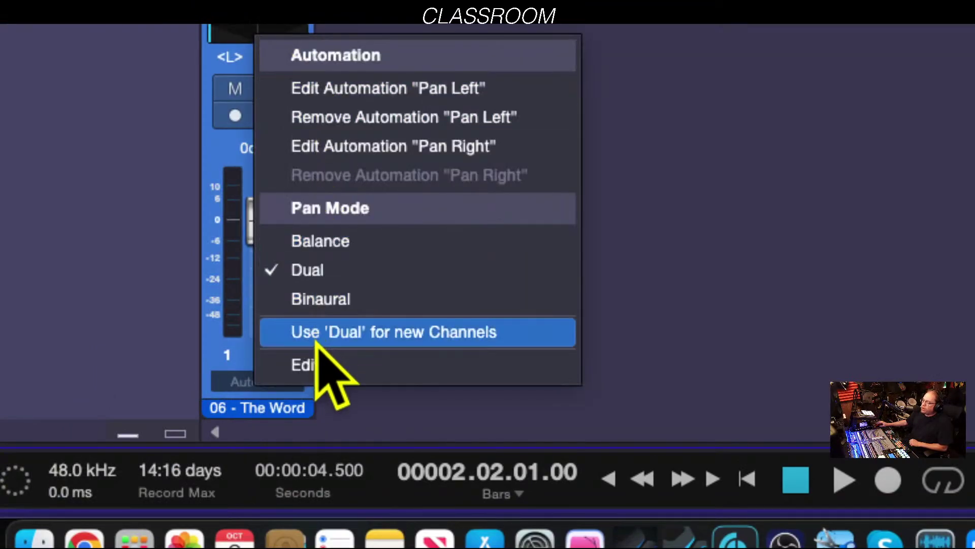
{"action": "left_click", "coordinate": [319, 242]}
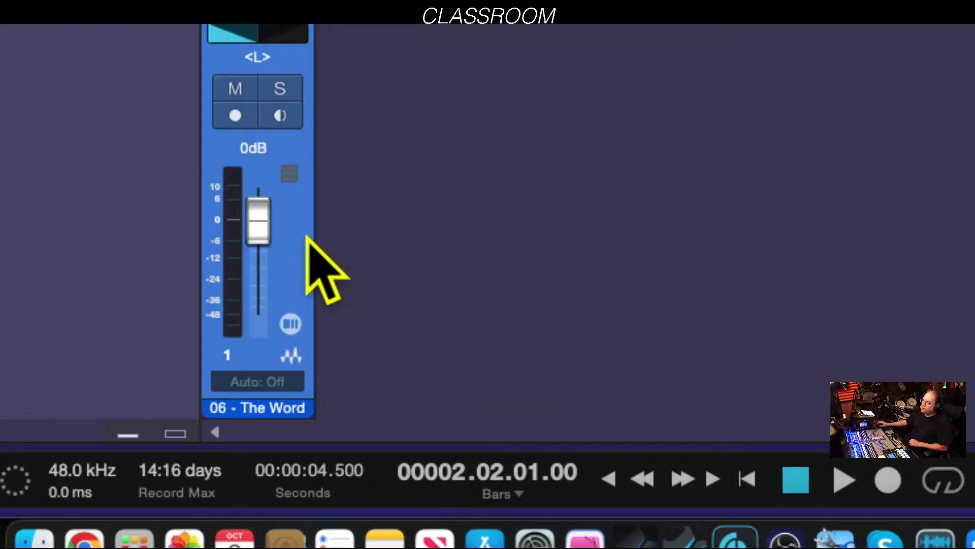
Check the pan options in Balance mode, close them, and move the channel's pan to about L7.
{"action": "right_click", "coordinate": [253, 39]}
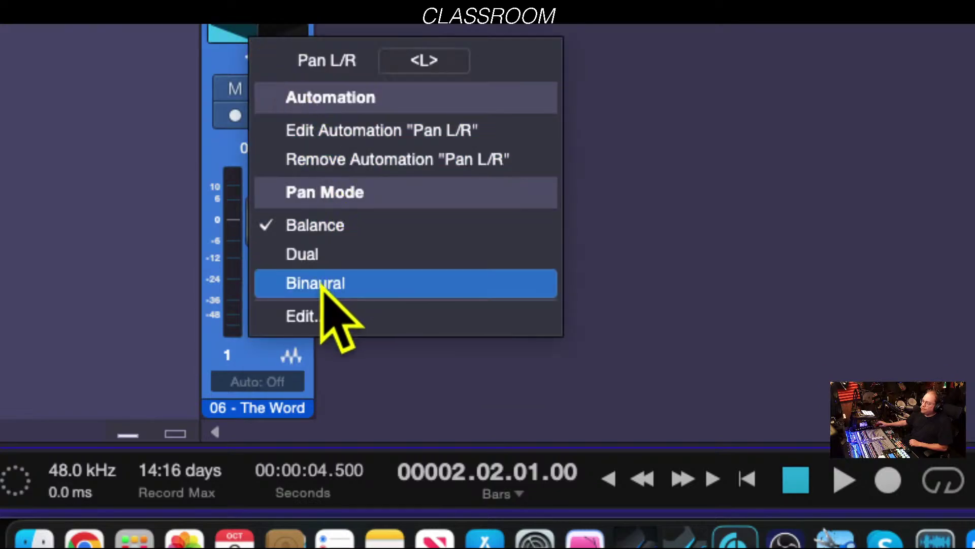
{"action": "left_click", "coordinate": [233, 40]}
{"action": "left_click", "coordinate": [231, 41]}
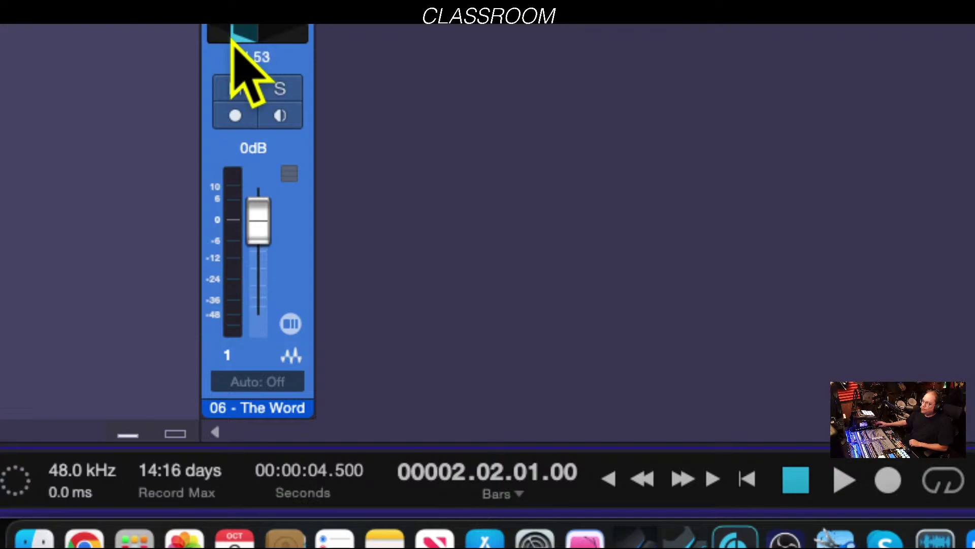
{"action": "left_click_drag", "start_coordinate": [233, 40], "coordinate": [257, 32]}
Switch the channel to Dual pan mode and show the option to use Dual for new channels.
{"action": "right_click", "coordinate": [259, 29]}
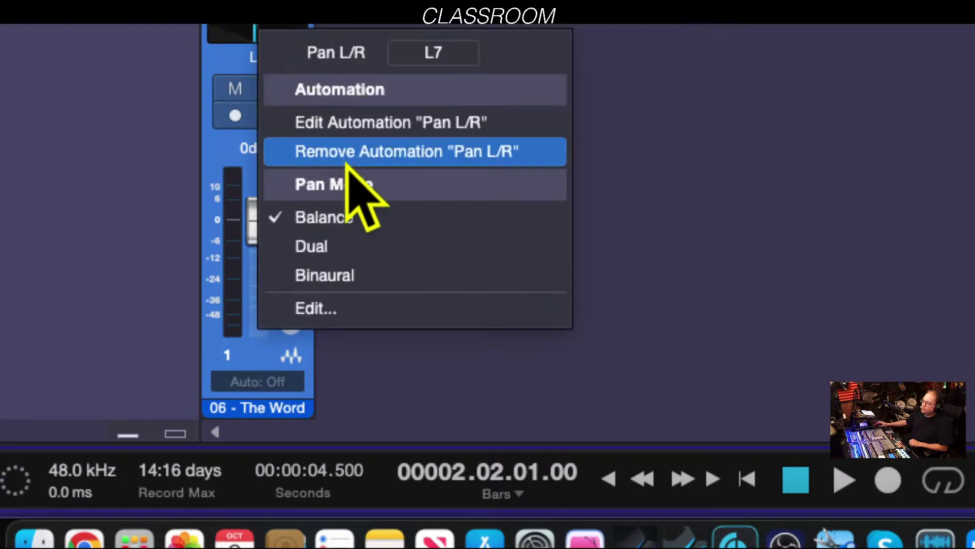
{"action": "left_click", "coordinate": [323, 248]}
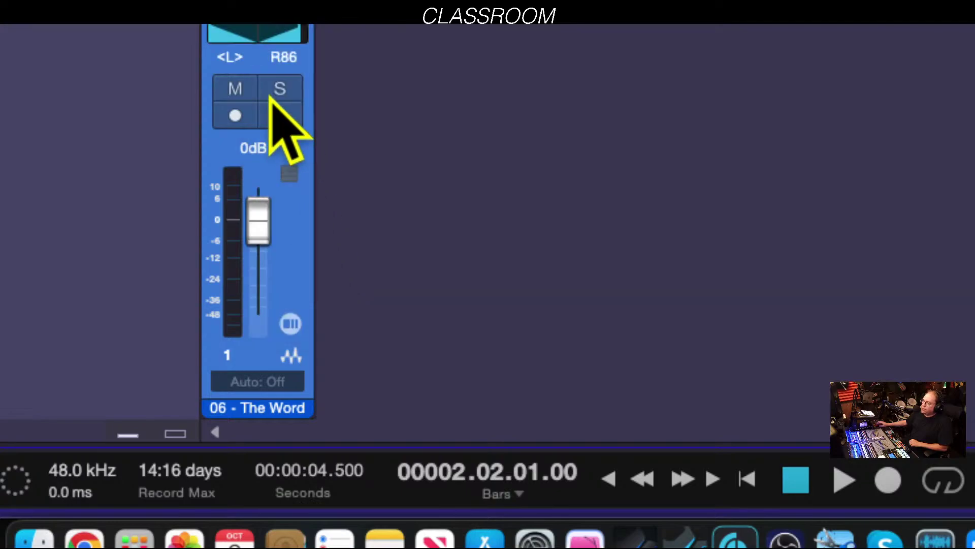
{"action": "right_click", "coordinate": [262, 39]}
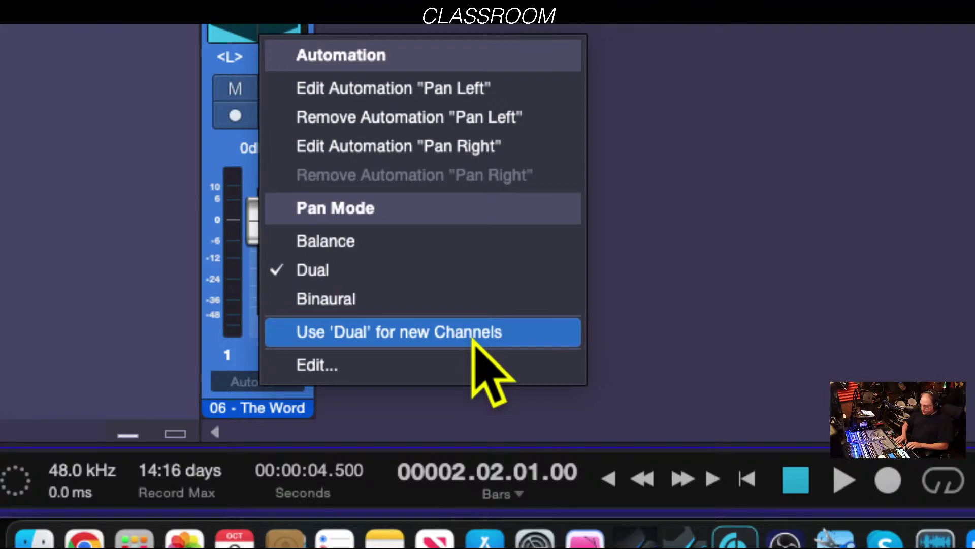
{"action": "key", "text": "super+shift"}
{"action": "key", "text": "super+alt+8"}
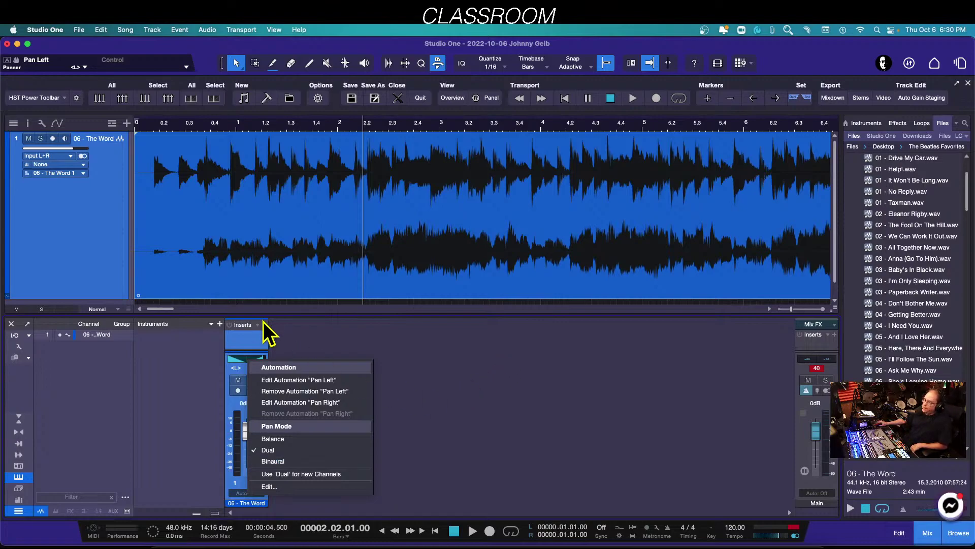
Close the demonstration song without saving its changes.
{"action": "left_click", "coordinate": [402, 101]}
{"action": "left_click", "coordinate": [398, 99]}
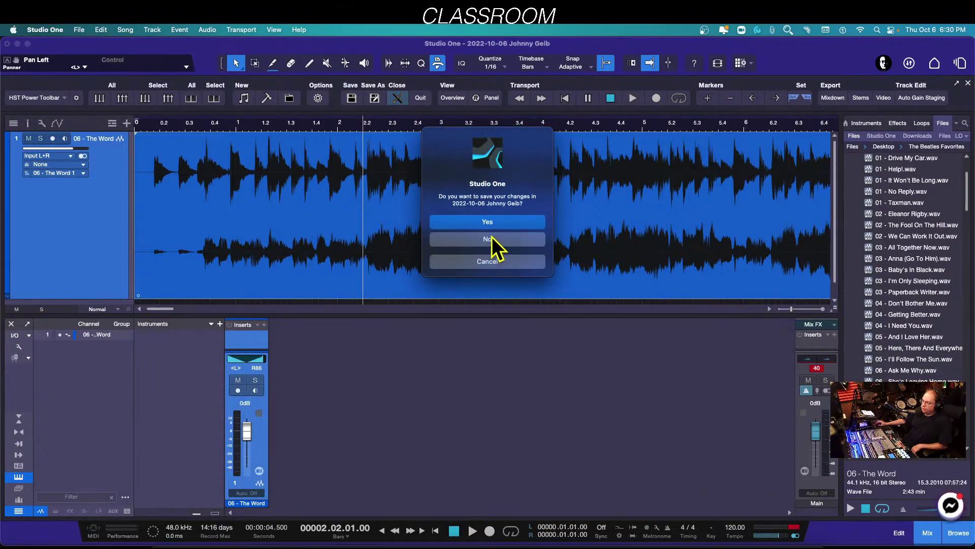
{"action": "left_click", "coordinate": [497, 238]}
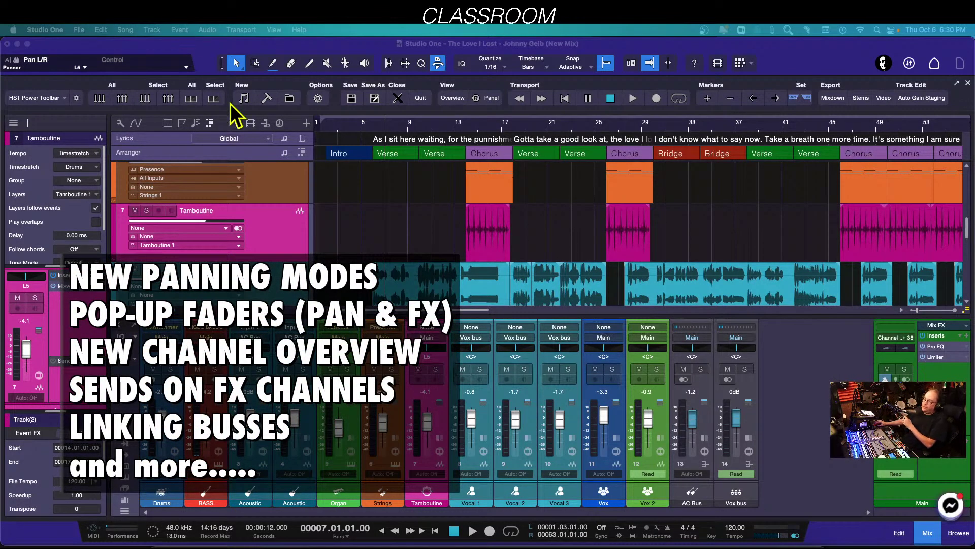
Open the Organ channel's pop-up pan control and move its Balance pan to about L54.
{"action": "left_click", "coordinate": [302, 365]}
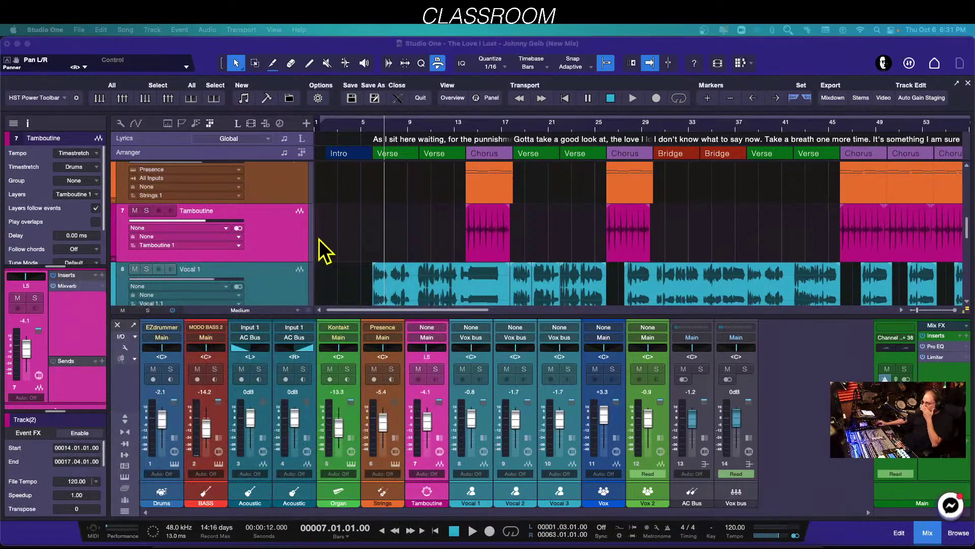
{"action": "left_click", "coordinate": [281, 239]}
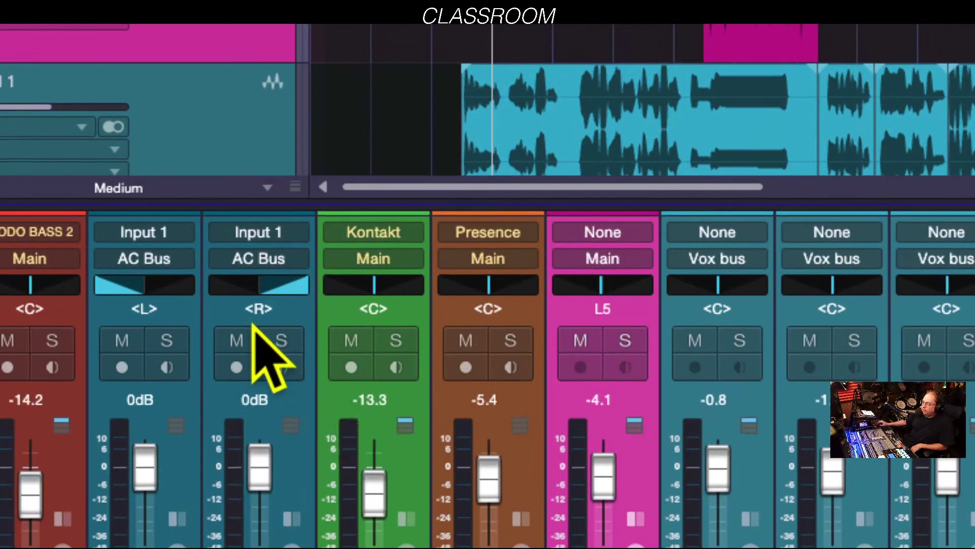
{"action": "left_click", "coordinate": [377, 290]}
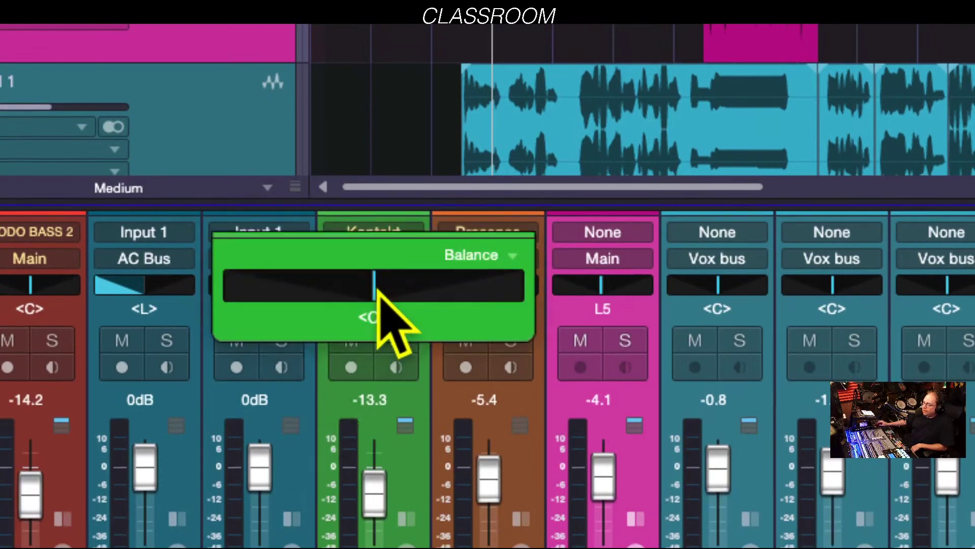
{"action": "left_click_drag", "start_coordinate": [388, 305], "coordinate": [340, 301]}
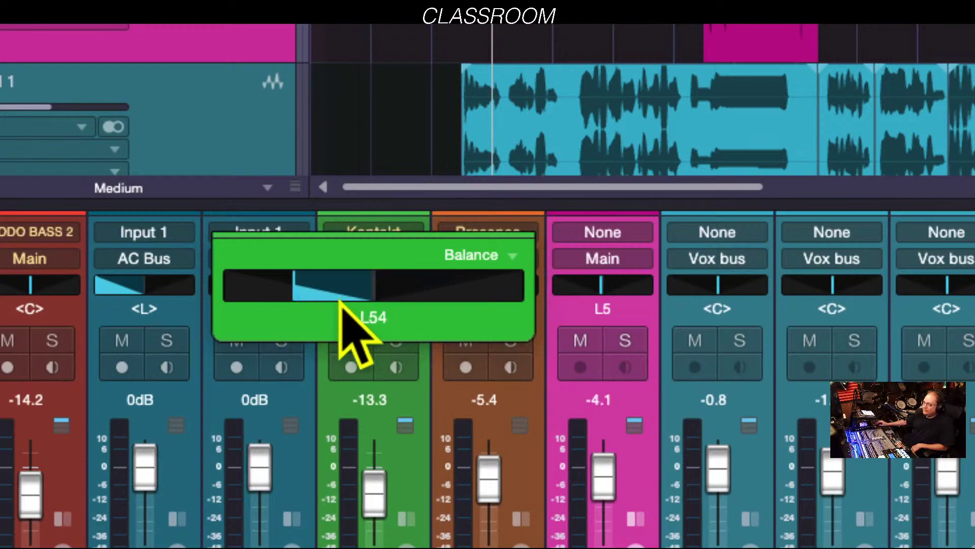
Switch the Organ channel to Dual pan mode and spread its pan to about L56 and R51.
{"action": "left_click", "coordinate": [514, 257]}
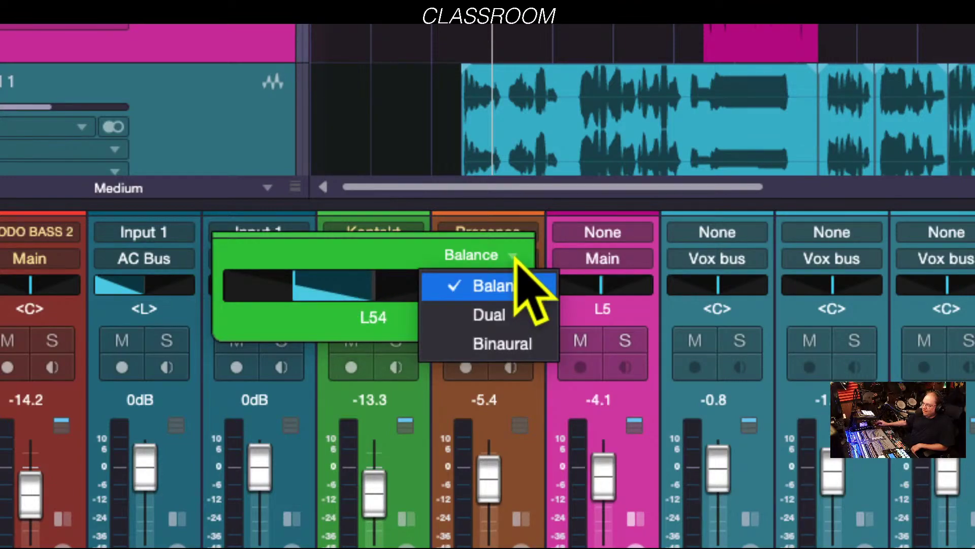
{"action": "left_click", "coordinate": [521, 316]}
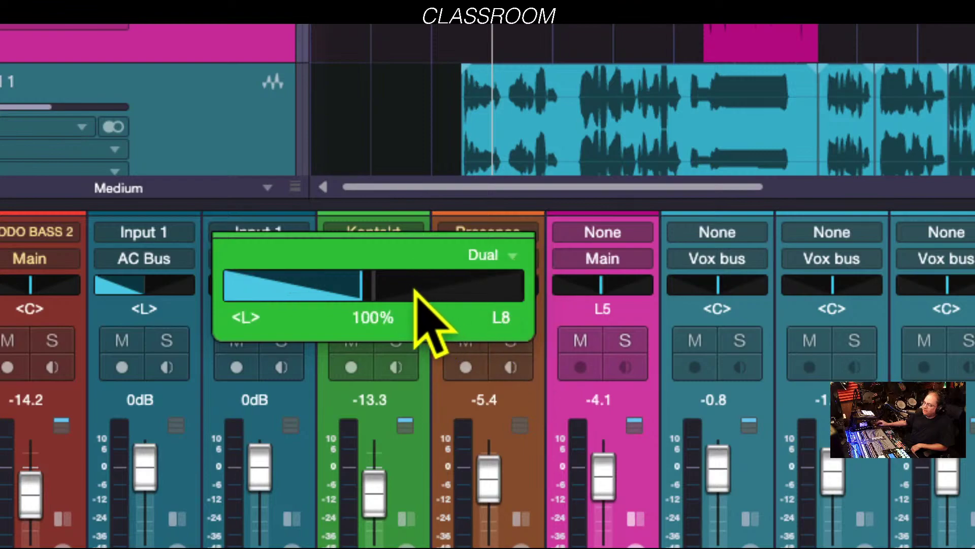
{"action": "mouse_move", "coordinate": [416, 291]}
{"action": "left_mouse_down"}
{"action": "mouse_move", "coordinate": [368, 291]}
{"action": "mouse_move", "coordinate": [444, 296]}
{"action": "mouse_move", "coordinate": [398, 296]}
{"action": "mouse_move", "coordinate": [463, 286]}
{"action": "mouse_move", "coordinate": [370, 327]}
{"action": "mouse_move", "coordinate": [374, 250]}
{"action": "mouse_move", "coordinate": [379, 359]}
{"action": "mouse_move", "coordinate": [403, 289]}
{"action": "left_mouse_up"}
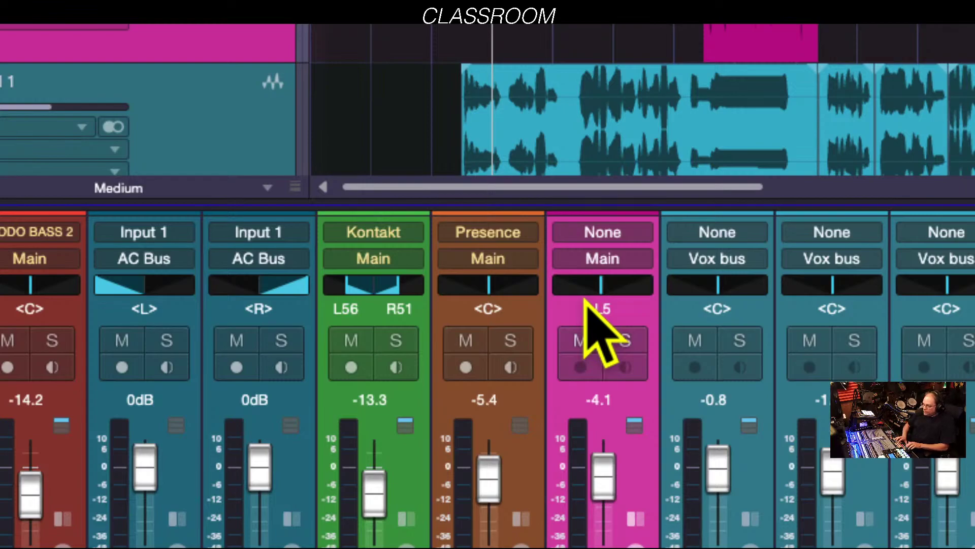
{"action": "key", "text": "alt+super+8"}
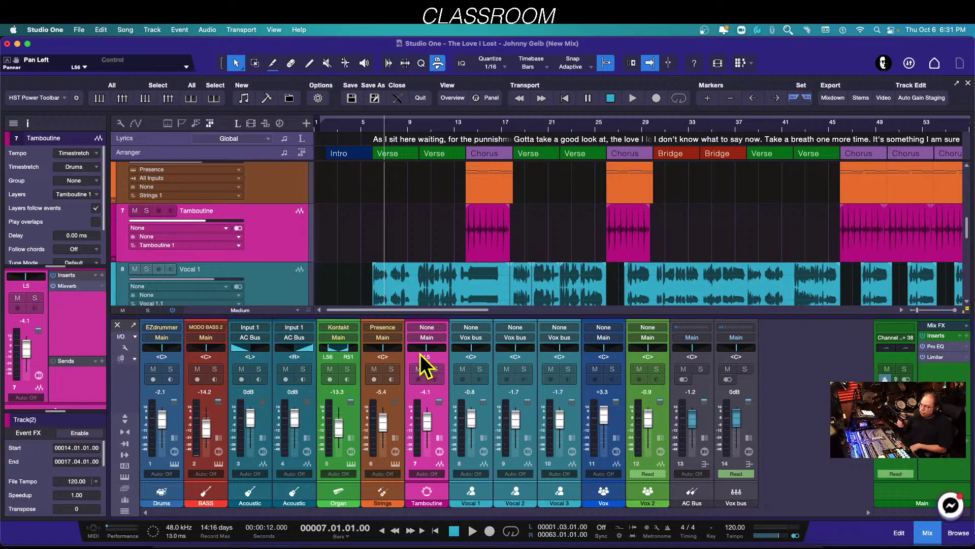
Show the pop-up pan controls of the Organ and Strings channels and move each one away from its channel.
{"action": "left_click", "coordinate": [338, 351]}
{"action": "left_click_drag", "start_coordinate": [352, 338], "coordinate": [492, 390]}
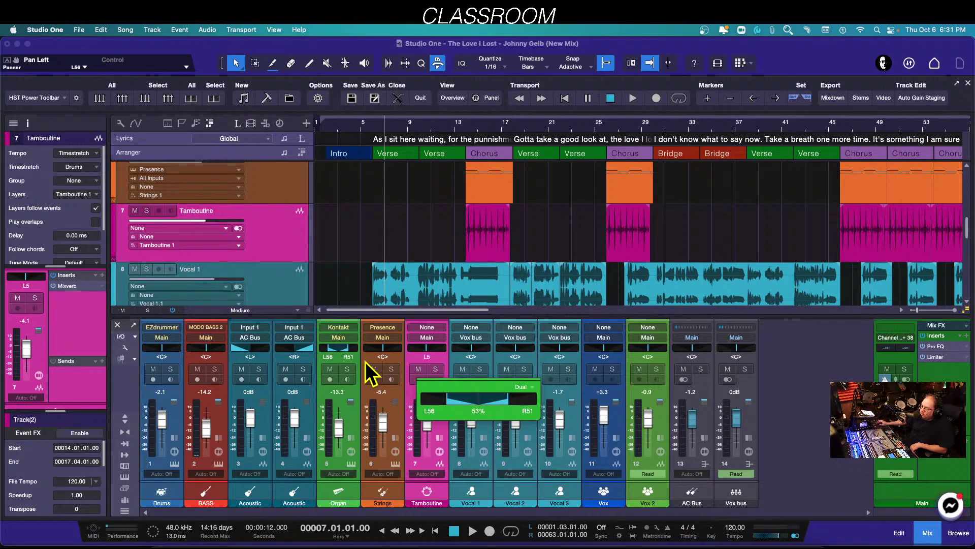
{"action": "left_click", "coordinate": [383, 348]}
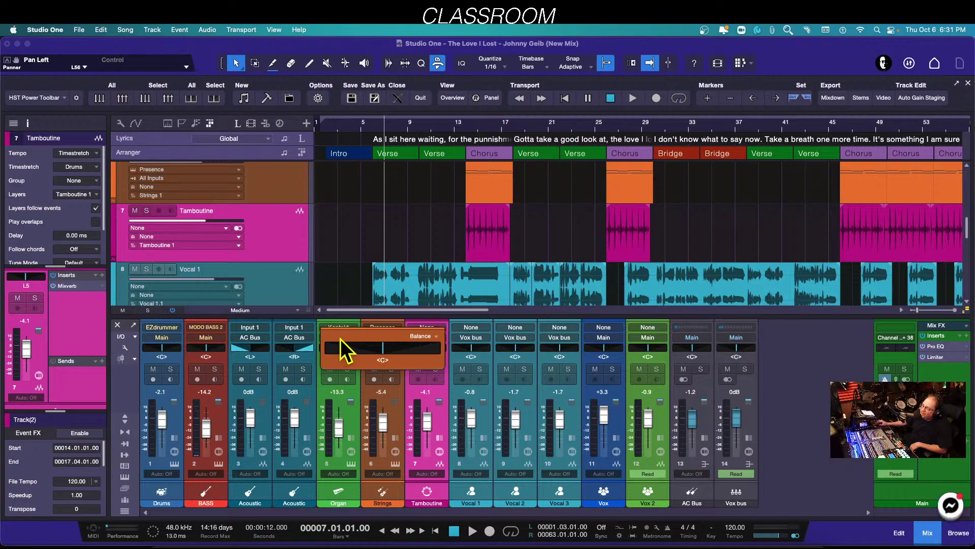
{"action": "left_click_drag", "start_coordinate": [340, 340], "coordinate": [426, 212]}
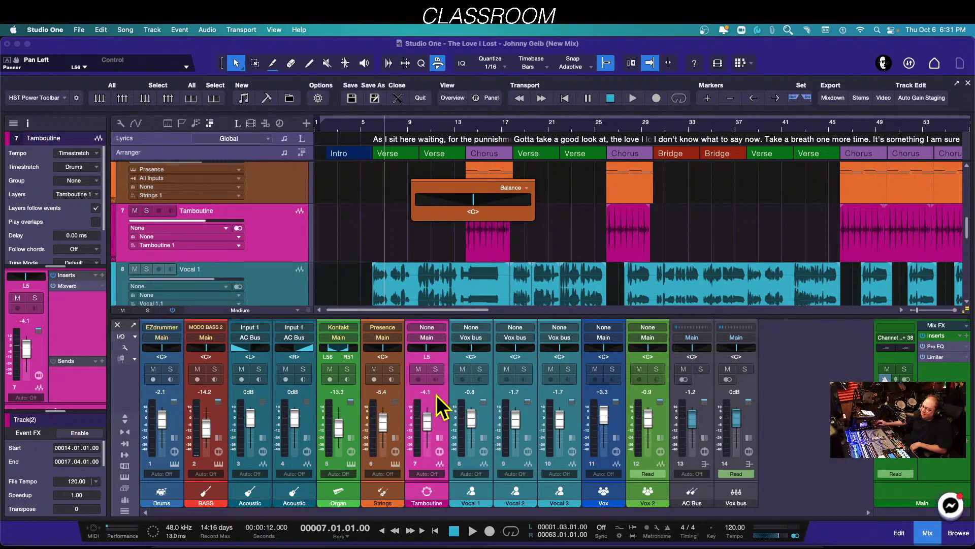
Review the pan modes offered for the Strings channel and close its pan control without changing the mode.
{"action": "left_click", "coordinate": [387, 349]}
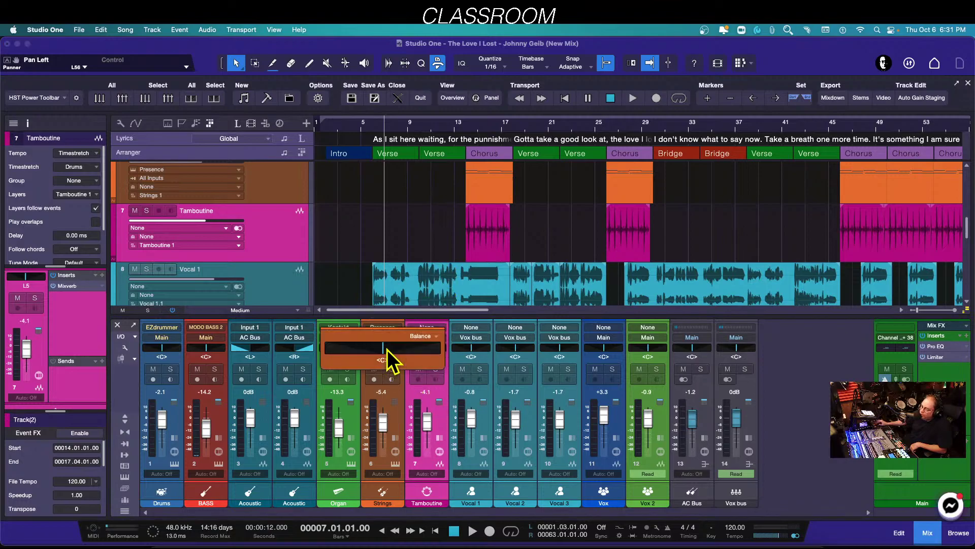
{"action": "left_click", "coordinate": [437, 337]}
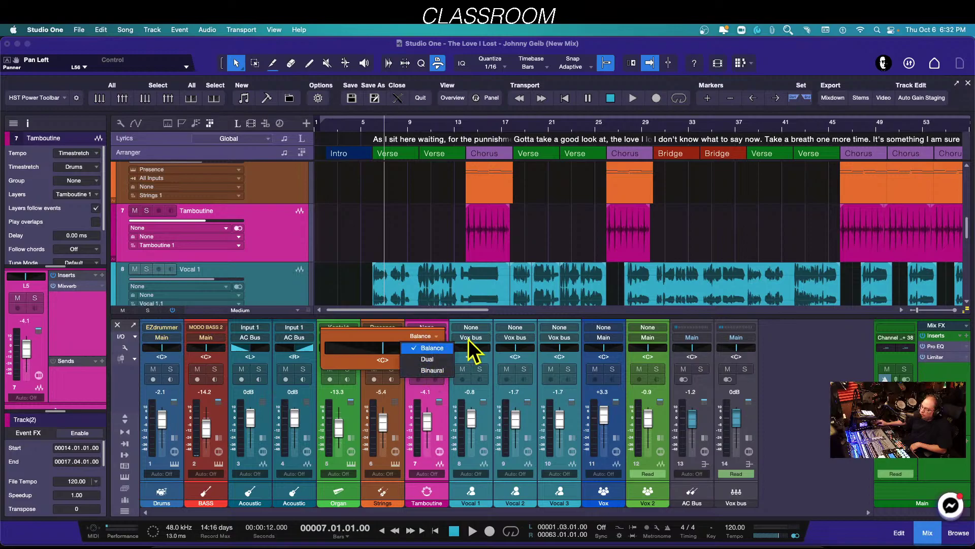
{"action": "left_click", "coordinate": [528, 359]}
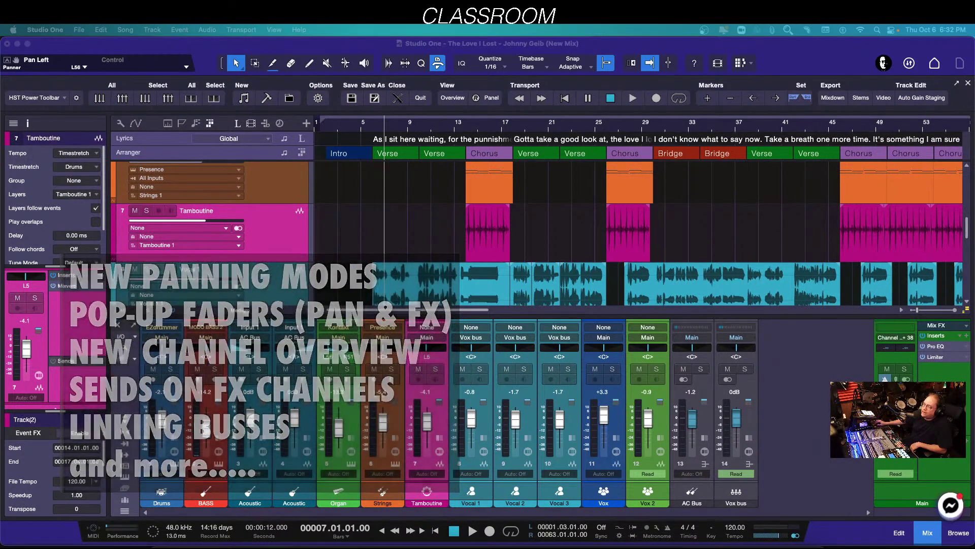
Expand the mixer channels to show their inserts, and open and close the Organ channel's Beat Delay plug-in.
{"action": "mouse_move", "coordinate": [606, 547]}
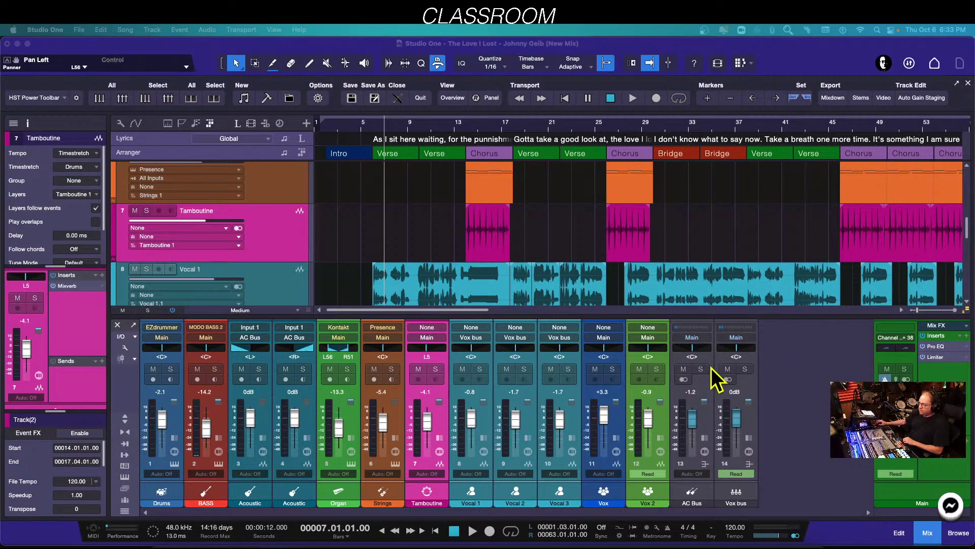
{"action": "left_click", "coordinate": [125, 429]}
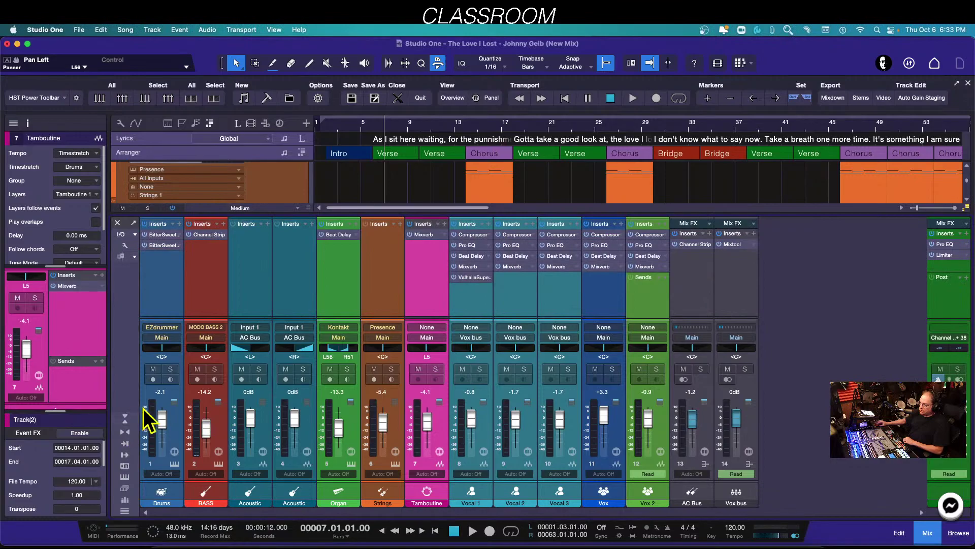
{"action": "left_click", "coordinate": [339, 235]}
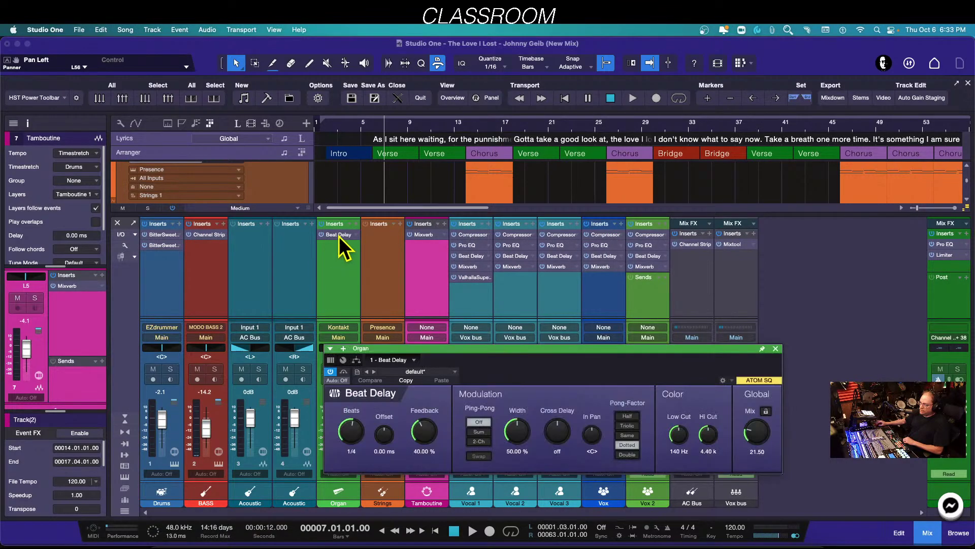
{"action": "left_click", "coordinate": [776, 349]}
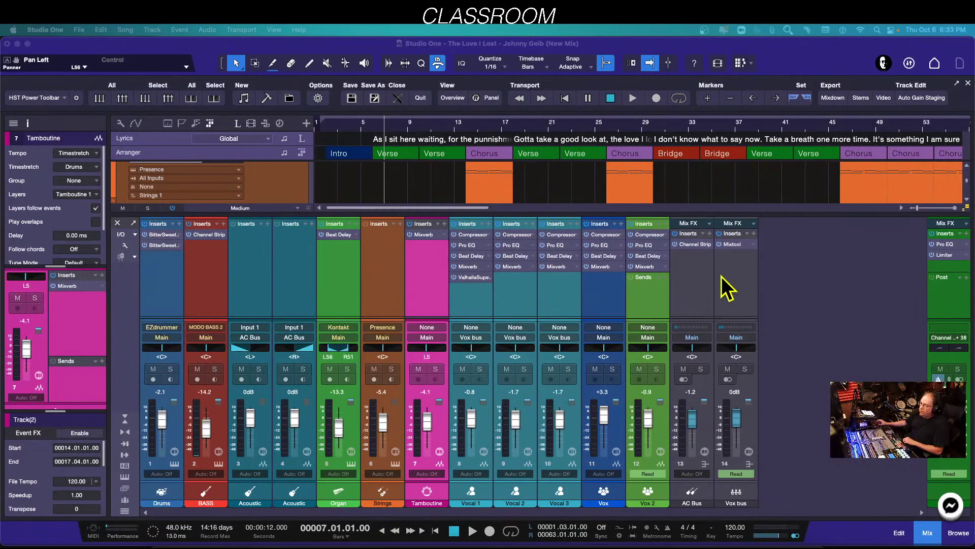
Select the Vox bus and expand its Mixtool insert to show the micro controls, including Gain.
{"action": "left_click", "coordinate": [728, 266]}
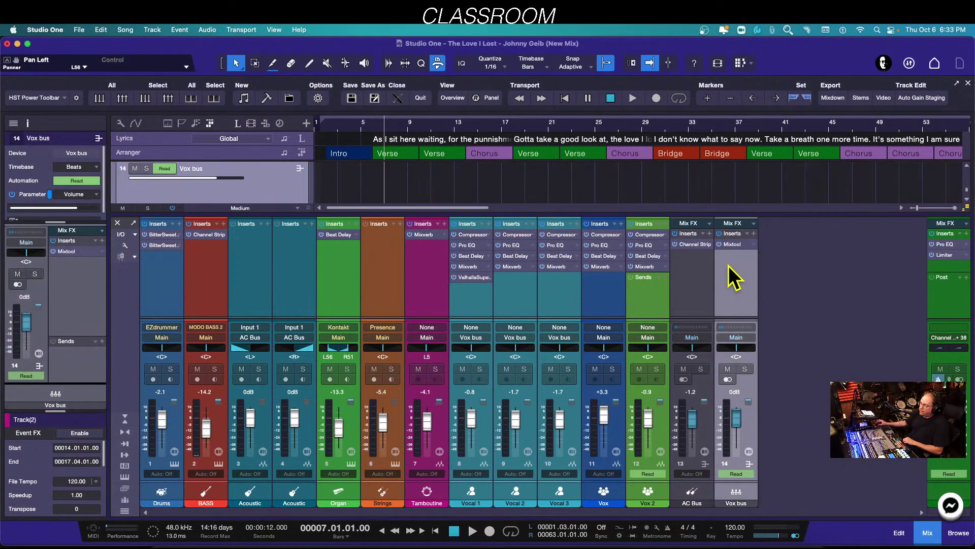
{"action": "left_click", "coordinate": [730, 246]}
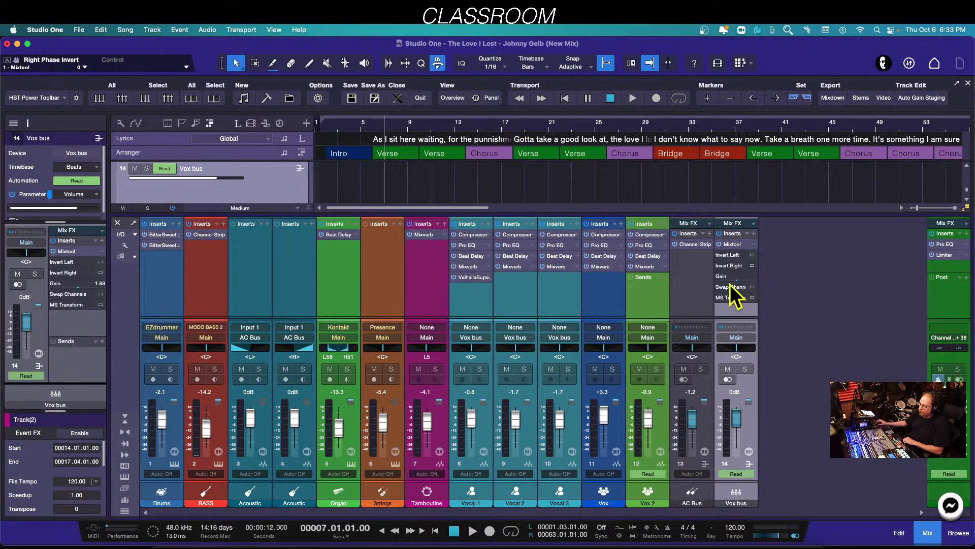
{"action": "mouse_move", "coordinate": [737, 282]}
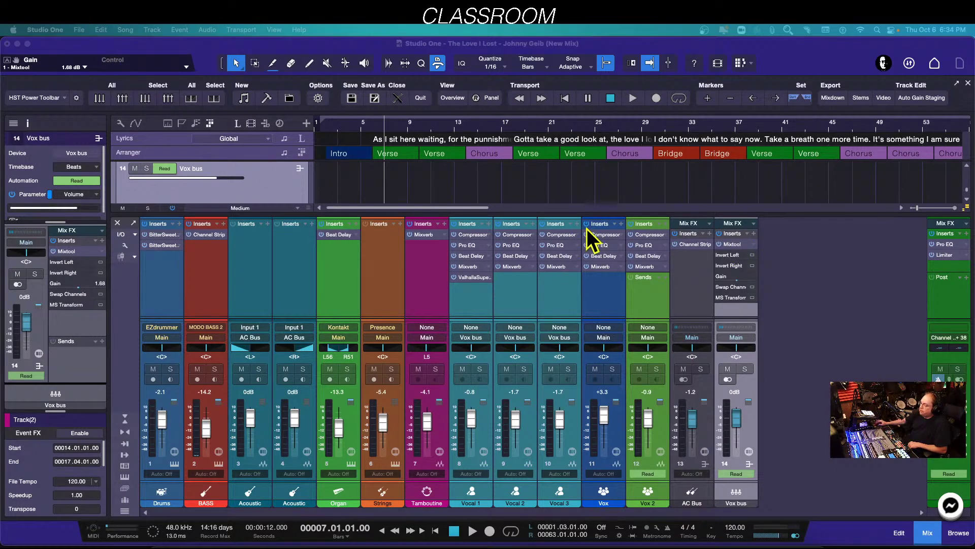
Pan the Vocal 2 channel to about R6 and reveal the Sends section beneath the inserts in the mixer.
{"action": "left_click", "coordinate": [528, 349]}
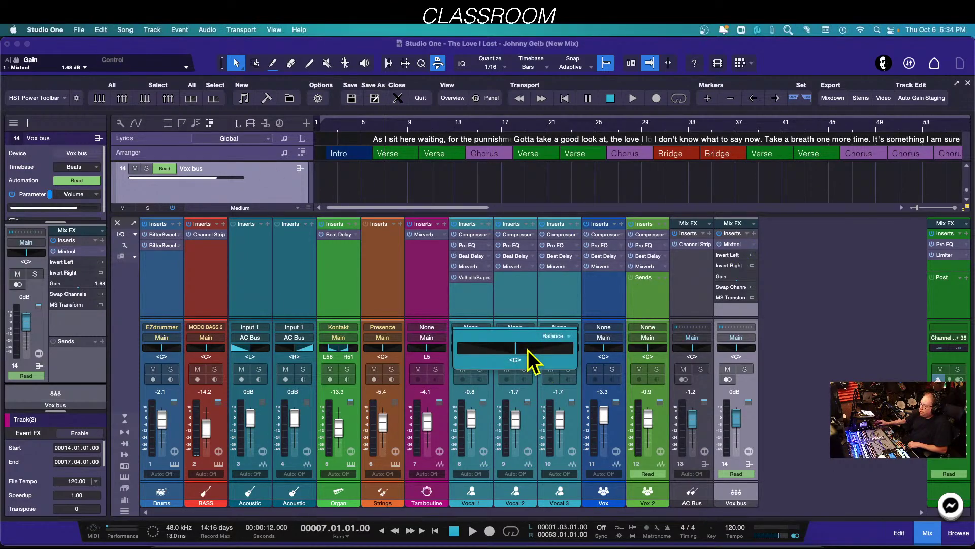
{"action": "left_click_drag", "start_coordinate": [520, 355], "coordinate": [548, 311]}
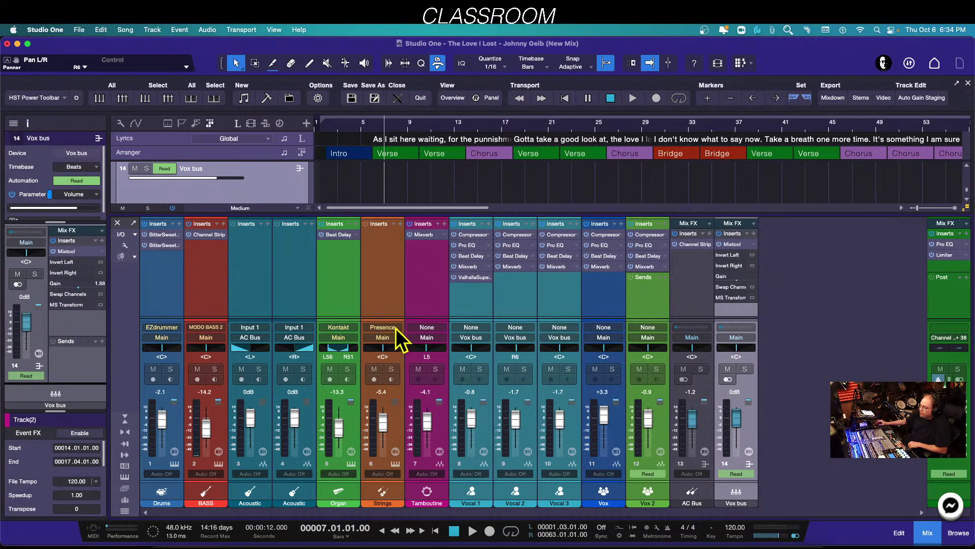
{"action": "left_click_drag", "start_coordinate": [389, 325], "coordinate": [382, 277]}
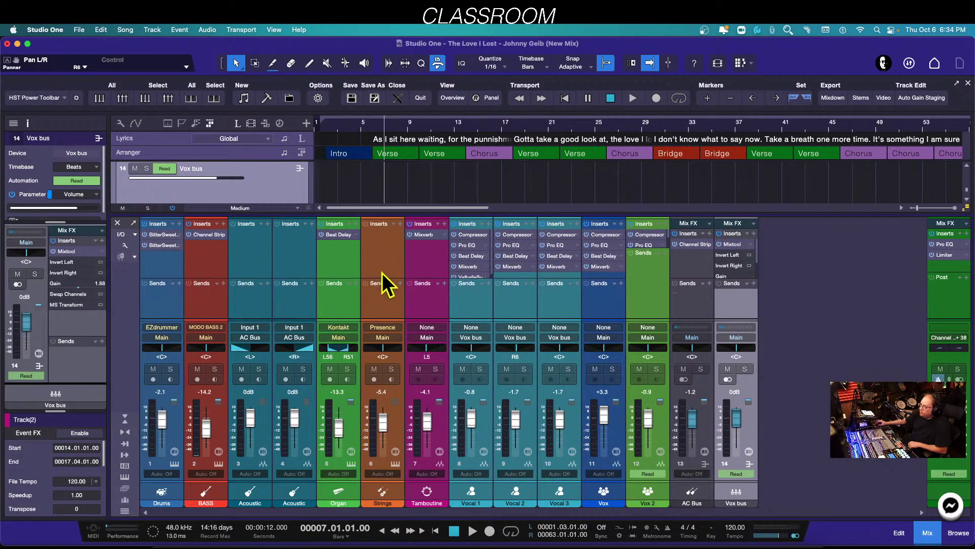
Dismiss the messaging app whose chat bubbles overlap the mixer.
{"action": "mouse_move", "coordinate": [960, 535]}
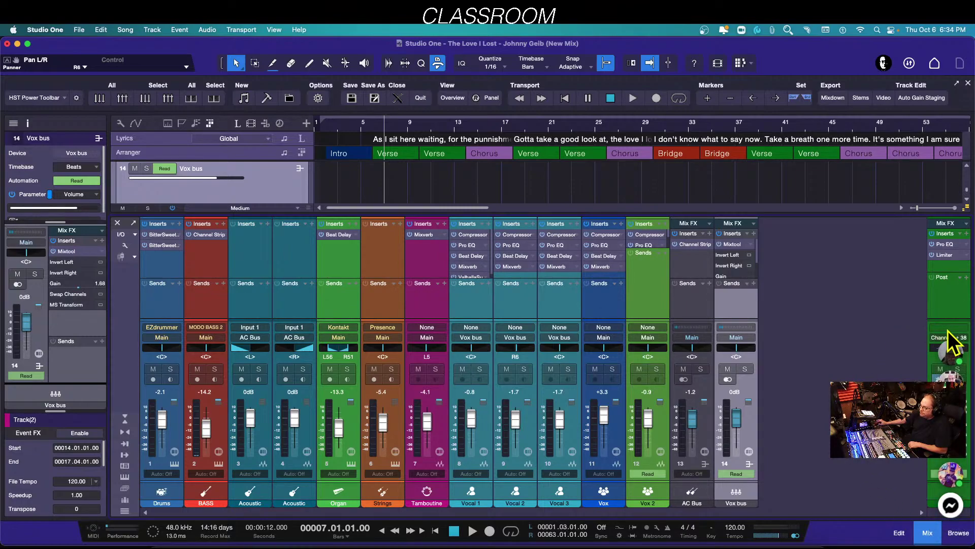
{"action": "mouse_move", "coordinate": [554, 544]}
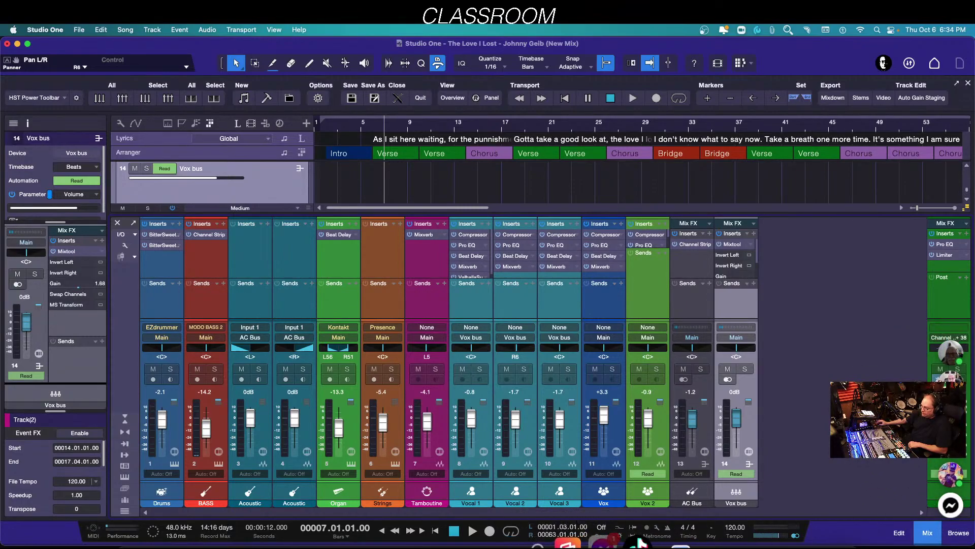
{"action": "right_click", "coordinate": [603, 541]}
{"action": "left_click", "coordinate": [608, 513]}
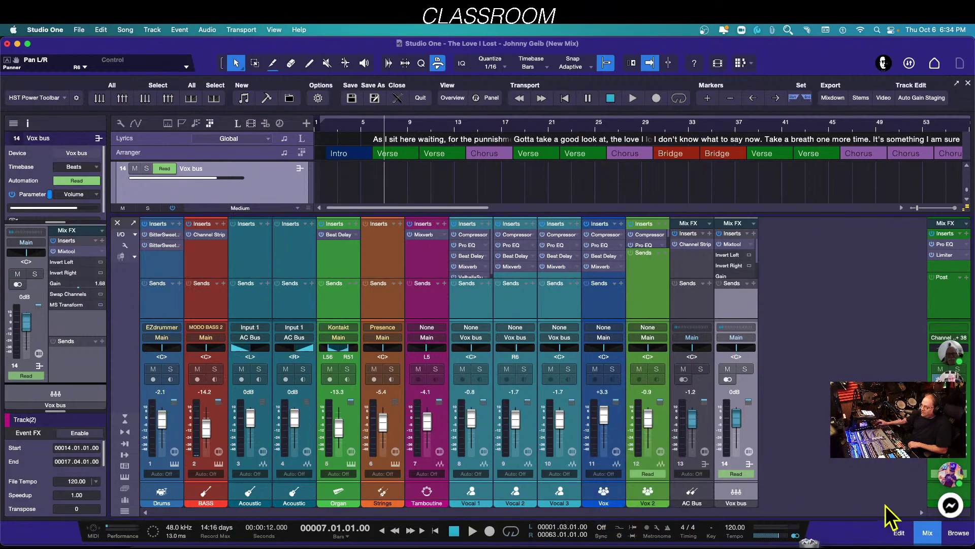
Add the PreSonus Chorus effect as a send on the first Acoustic channel and close the Chorus plug-in window.
{"action": "left_click", "coordinate": [964, 536]}
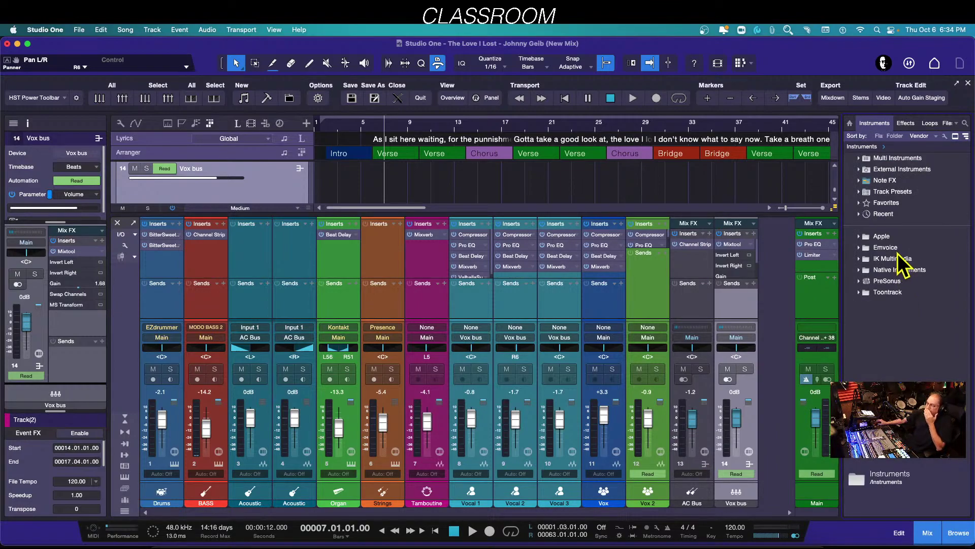
{"action": "left_click", "coordinate": [901, 123]}
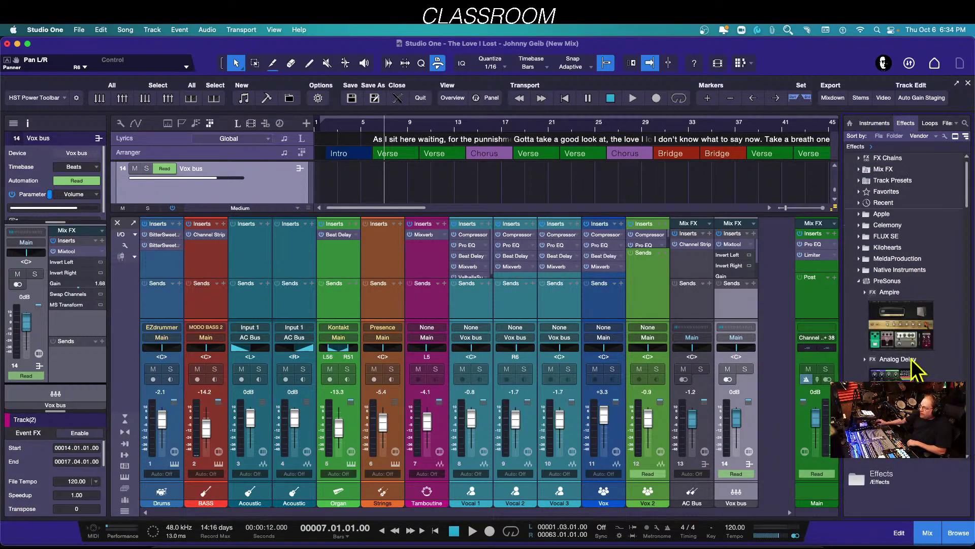
{"action": "scroll", "coordinate": [909, 361], "scroll_direction": "down", "scroll_amount": 5}
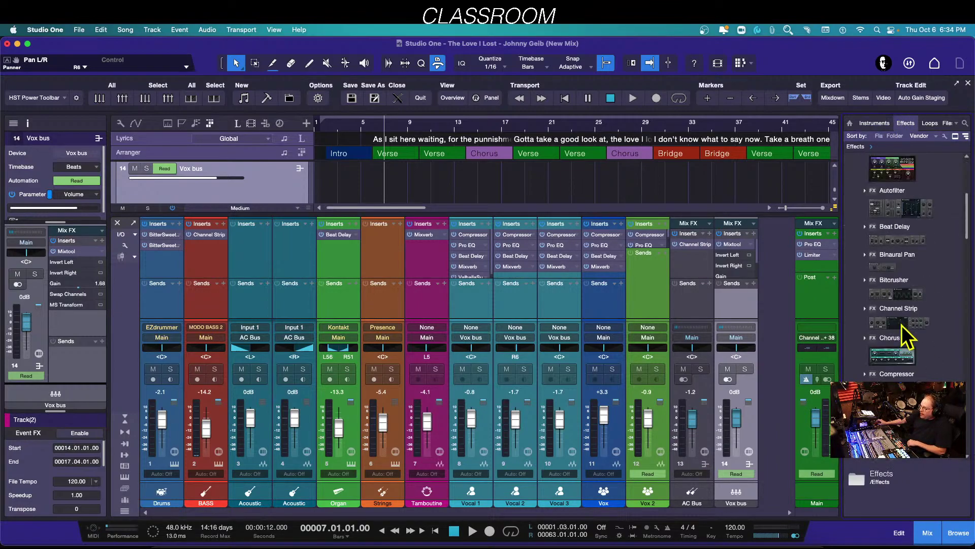
{"action": "left_click", "coordinate": [894, 355]}
{"action": "left_click_drag", "start_coordinate": [894, 356], "coordinate": [245, 299]}
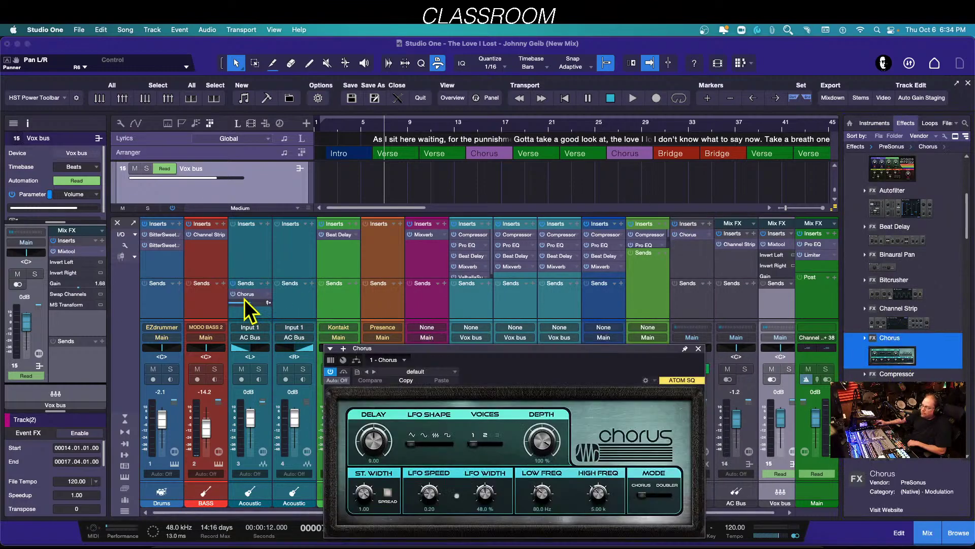
{"action": "left_click", "coordinate": [699, 348]}
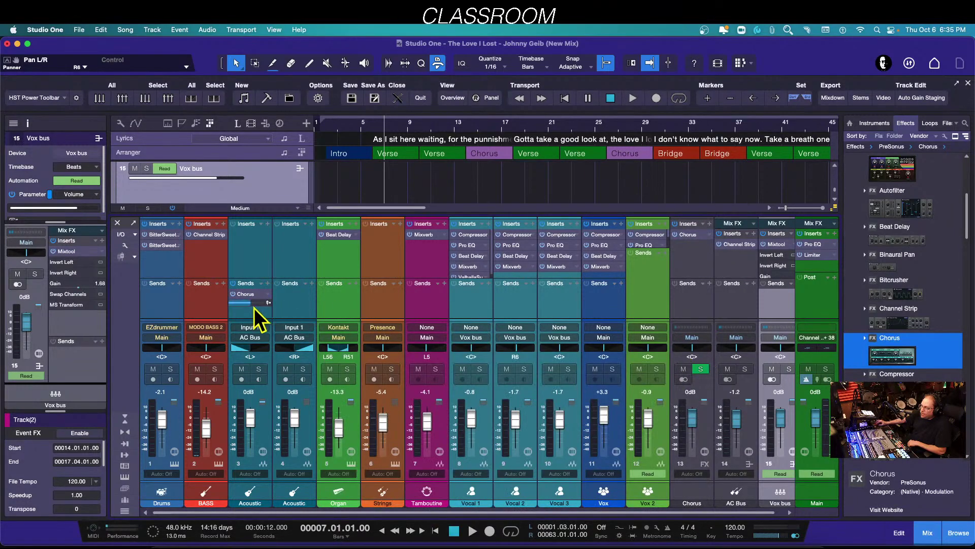
Show the pop-up fader of the Acoustic channel's Chorus send and bring the Chorus FX channel into view.
{"action": "mouse_move", "coordinate": [252, 304]}
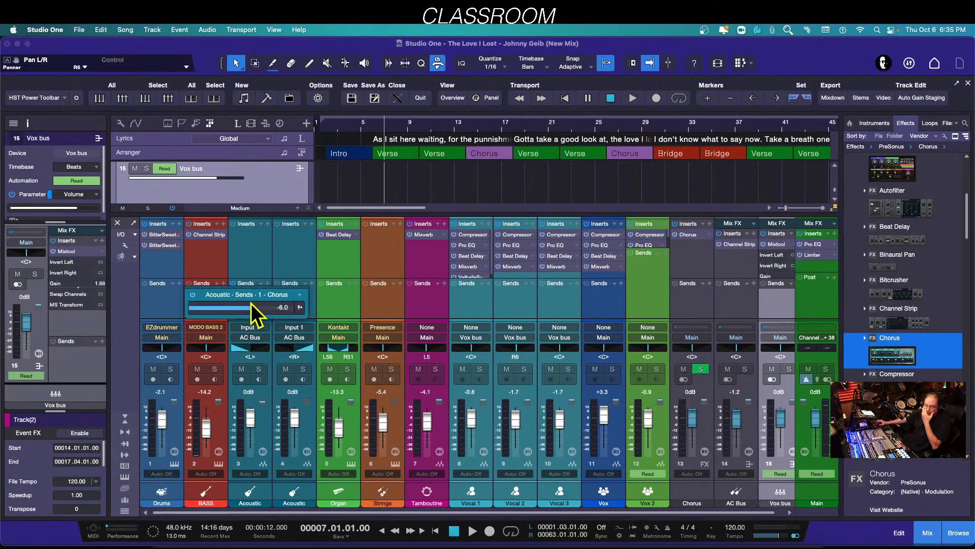
{"action": "left_click", "coordinate": [344, 302]}
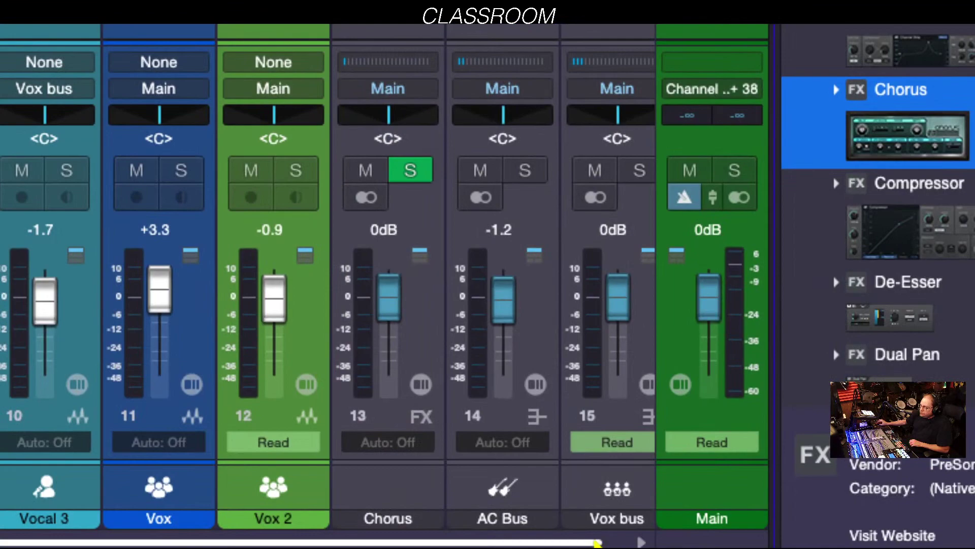
{"action": "left_click_drag", "start_coordinate": [597, 543], "coordinate": [620, 542]}
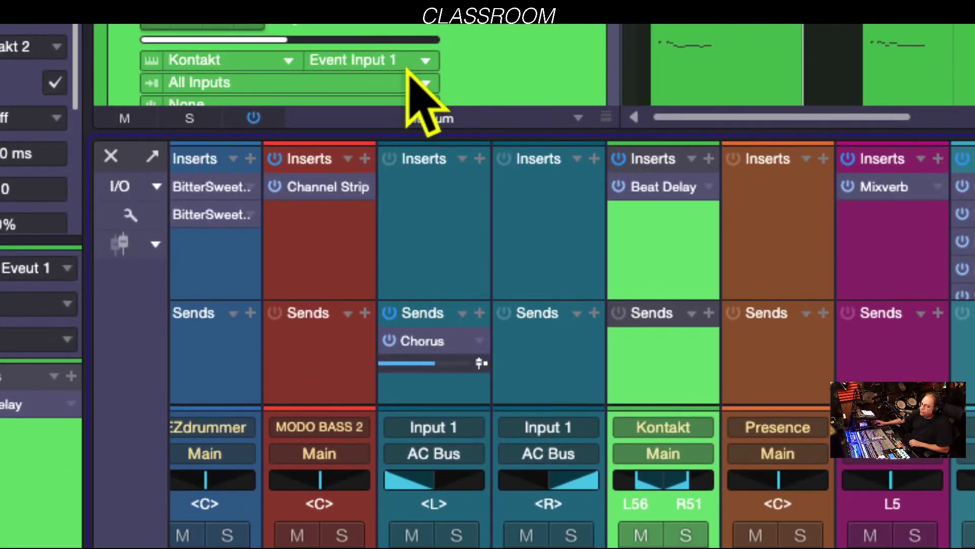
Show the first Acoustic channel's pop-up panner and switch its Chorus send off and on in the pop-up fader.
{"action": "left_click", "coordinate": [435, 479]}
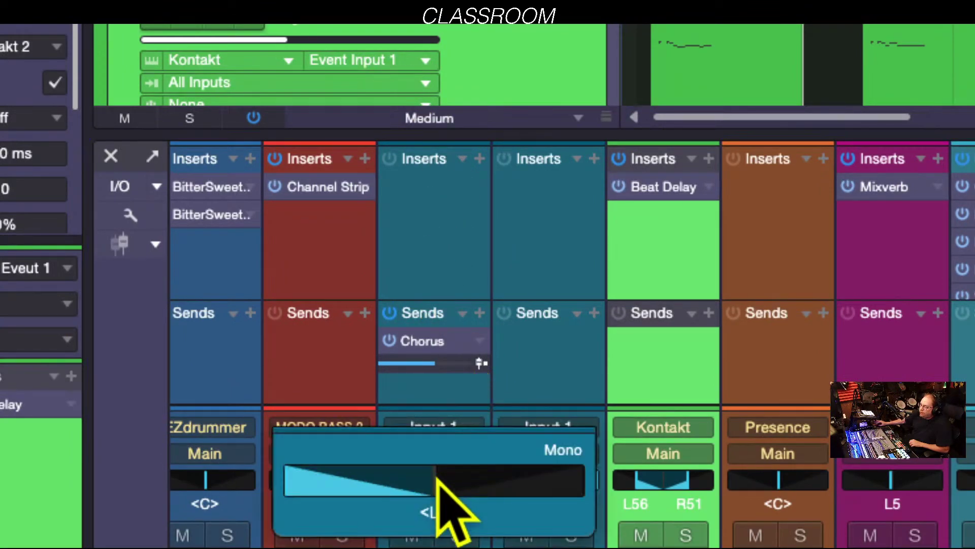
{"action": "left_click", "coordinate": [507, 402]}
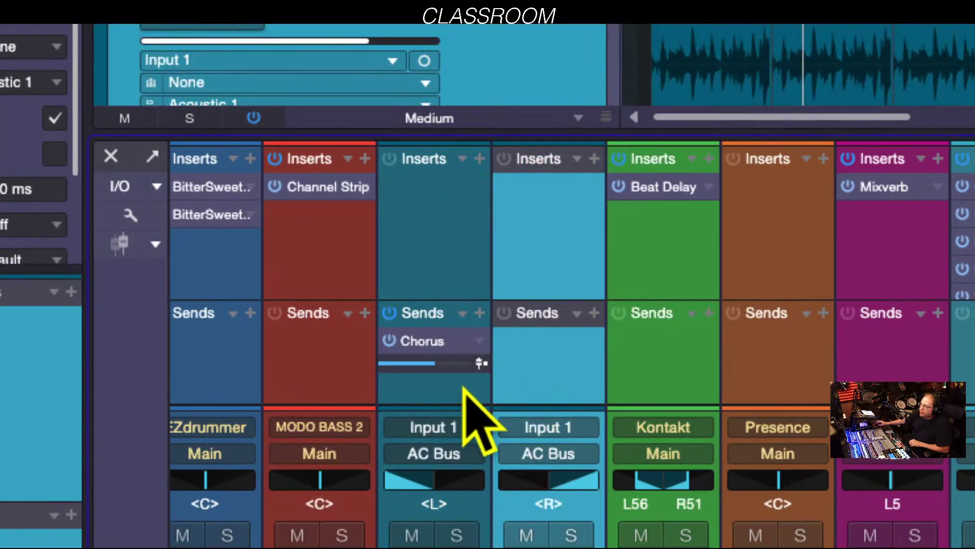
{"action": "left_click", "coordinate": [436, 364]}
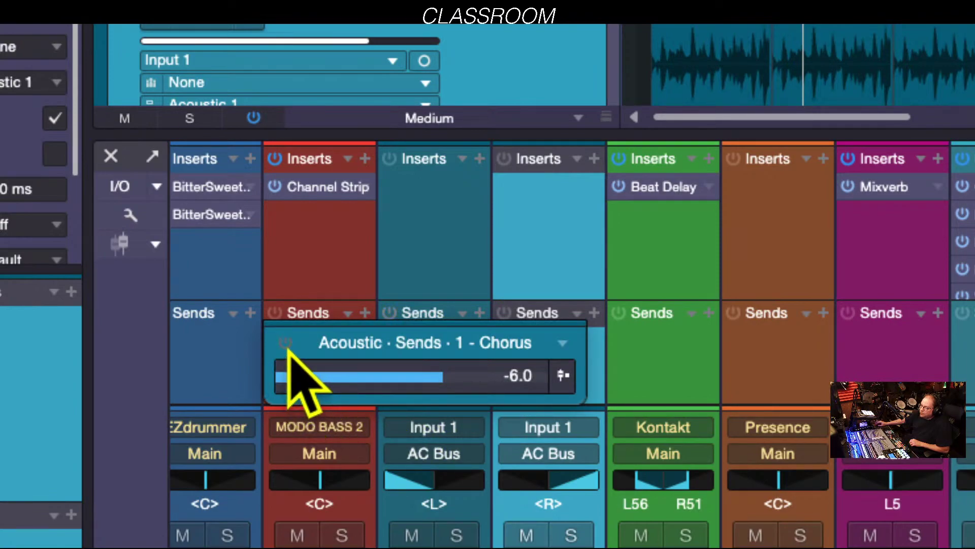
{"action": "left_click", "coordinate": [286, 345]}
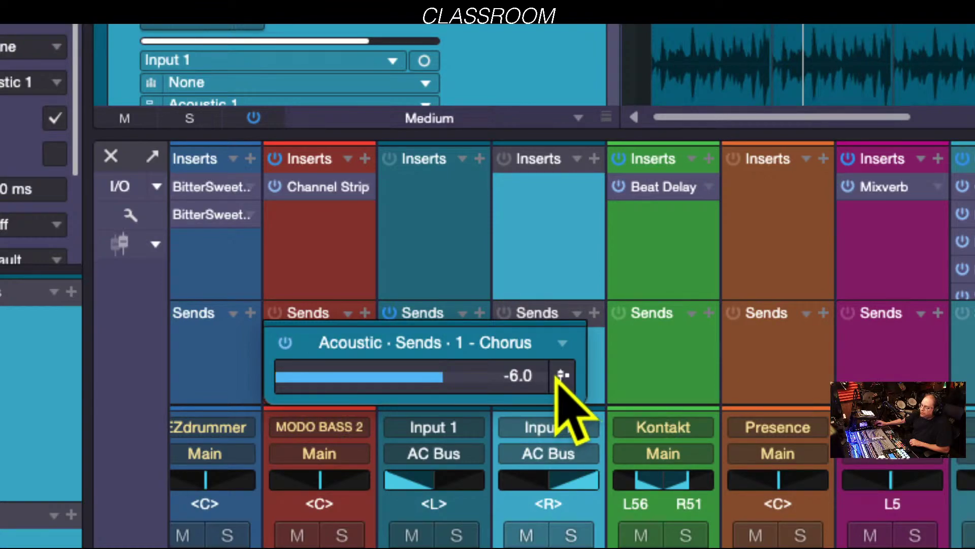
Show the Chorus send's routing and option list, toggle the send's power once more and dismiss the pop-up fader.
{"action": "left_click", "coordinate": [562, 343]}
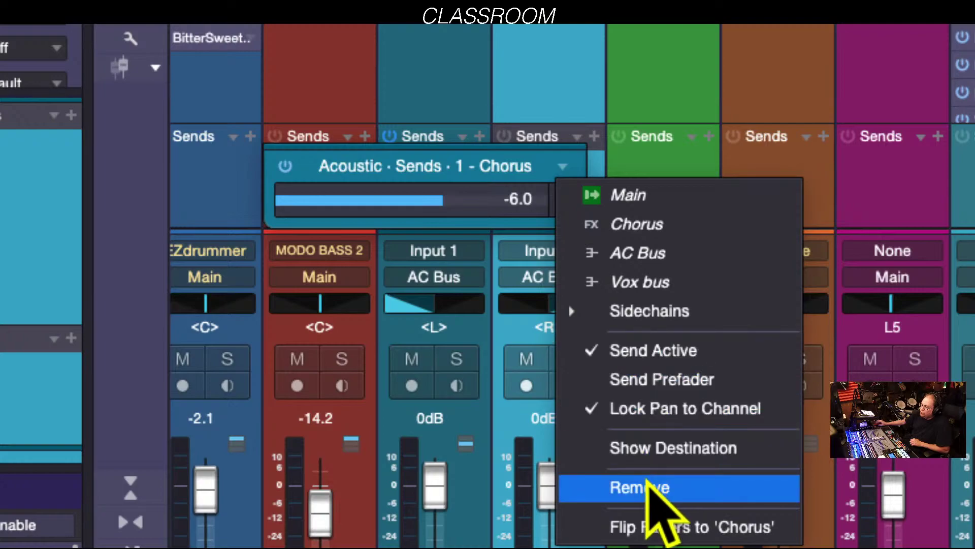
{"action": "left_click", "coordinate": [384, 182]}
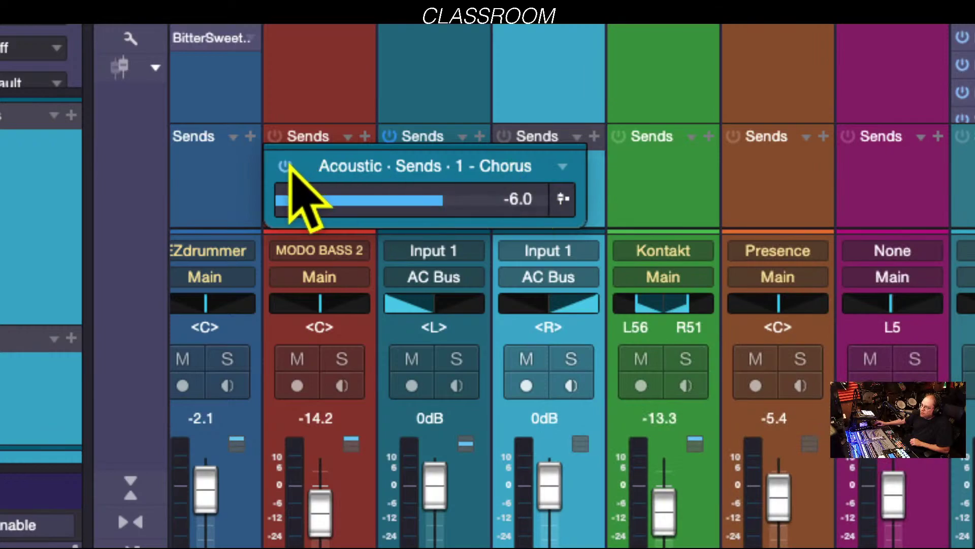
{"action": "left_click", "coordinate": [286, 166]}
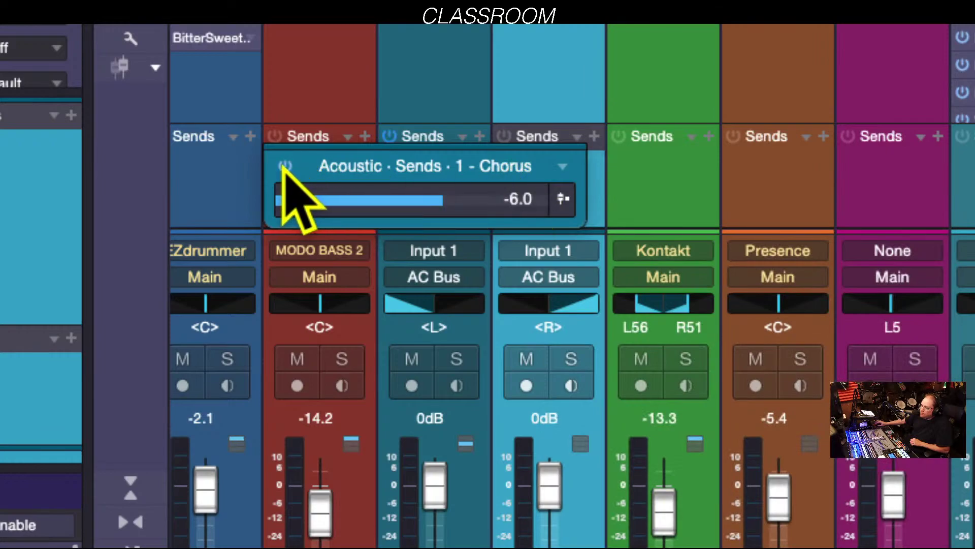
{"action": "left_click", "coordinate": [640, 231]}
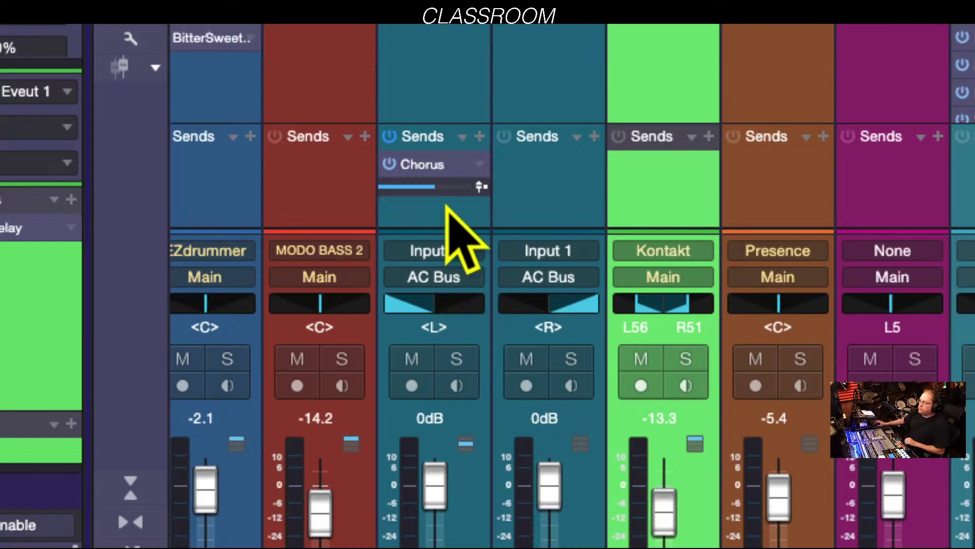
Open the Chorus plug-in from the first Acoustic channel's send and close its window.
{"action": "mouse_move", "coordinate": [431, 195]}
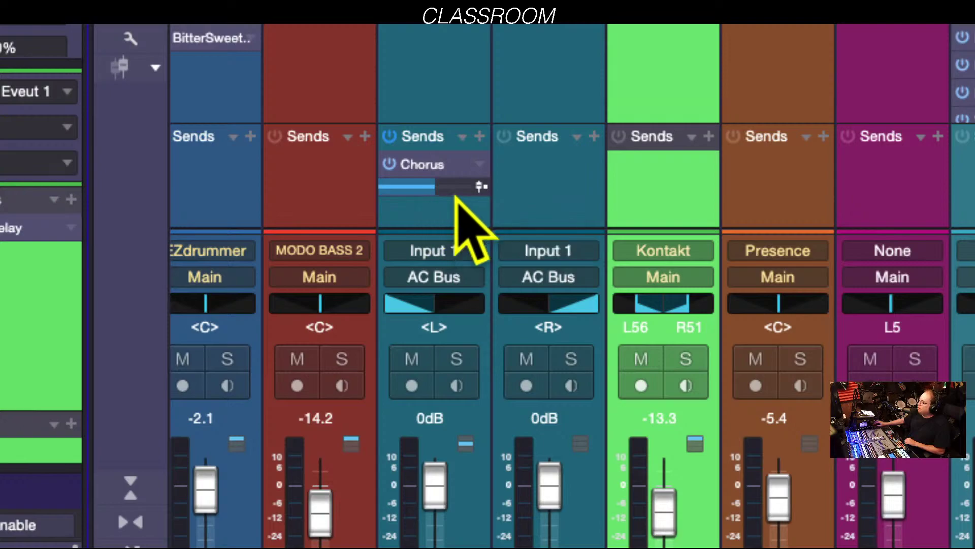
{"action": "left_click", "coordinate": [445, 190]}
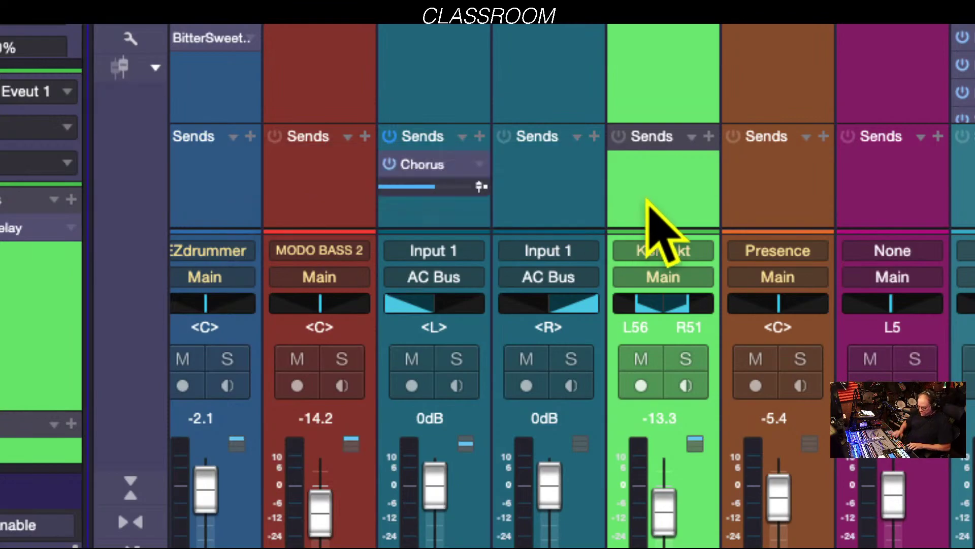
{"action": "key", "text": "super+alt+8"}
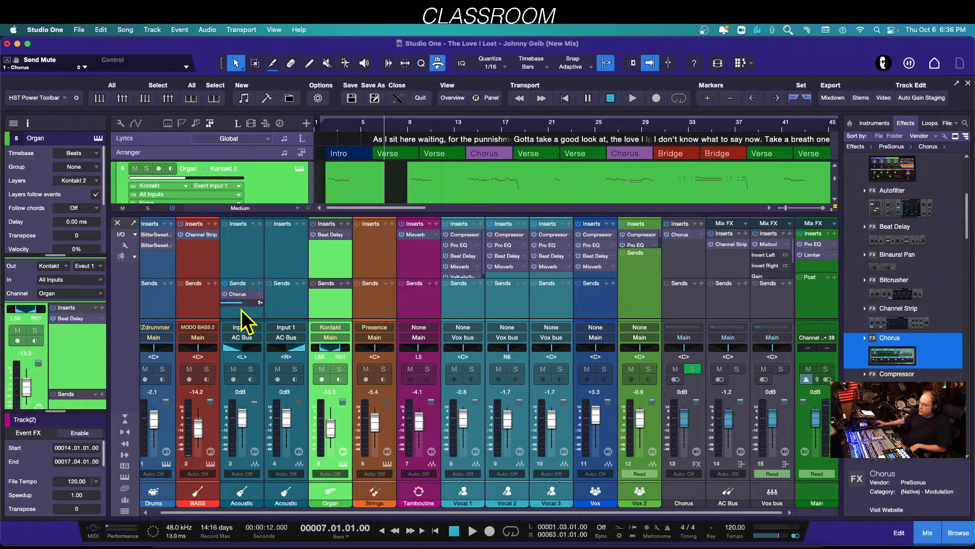
{"action": "mouse_move", "coordinate": [242, 307]}
{"action": "left_click", "coordinate": [248, 295]}
{"action": "double_click", "coordinate": [248, 294]}
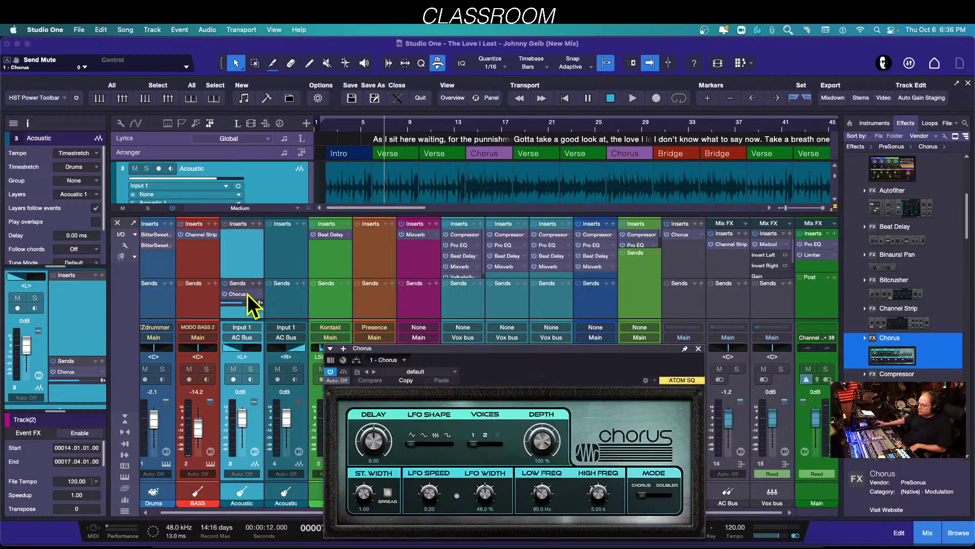
{"action": "left_click", "coordinate": [699, 349]}
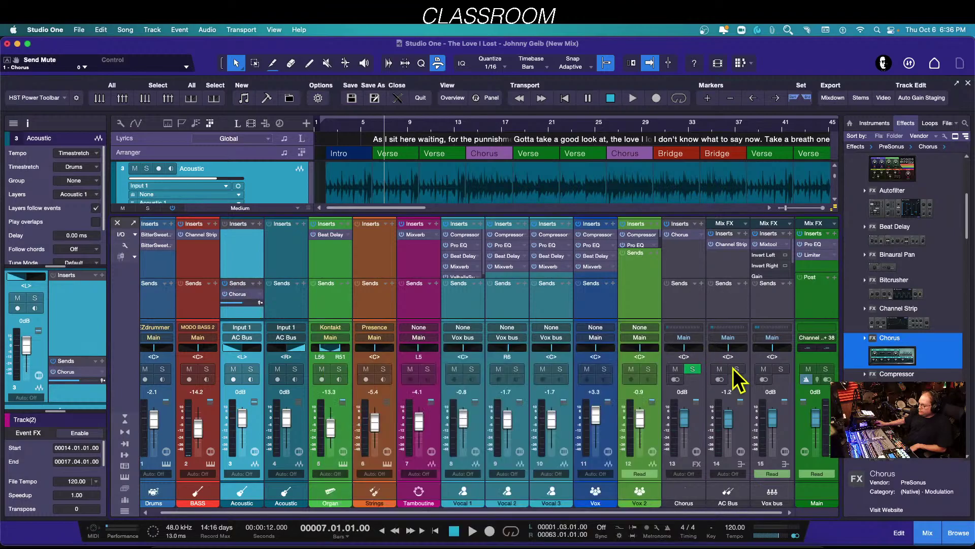
Select the Chorus FX channel and view the pan mode options of its panner.
{"action": "left_click", "coordinate": [682, 495]}
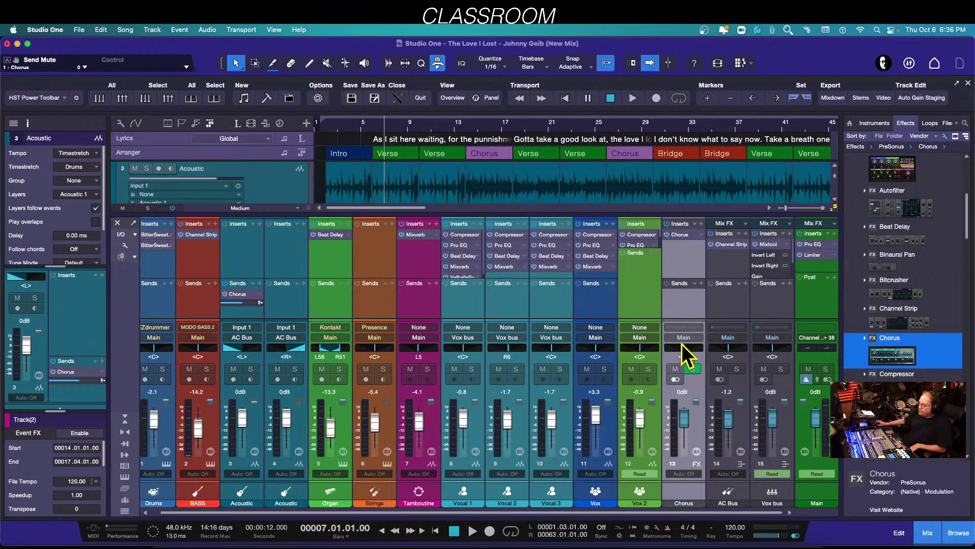
{"action": "right_click", "coordinate": [685, 349]}
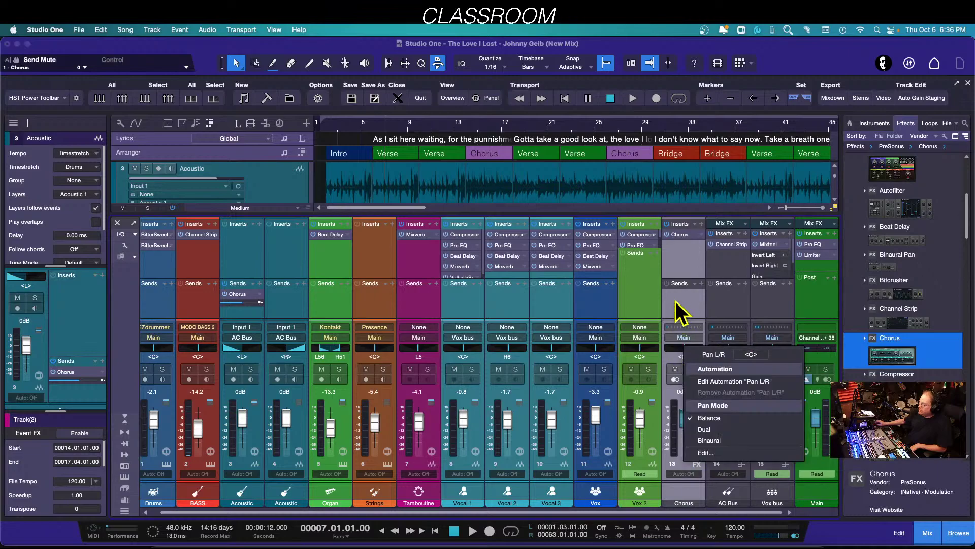
{"action": "key", "text": "Escape"}
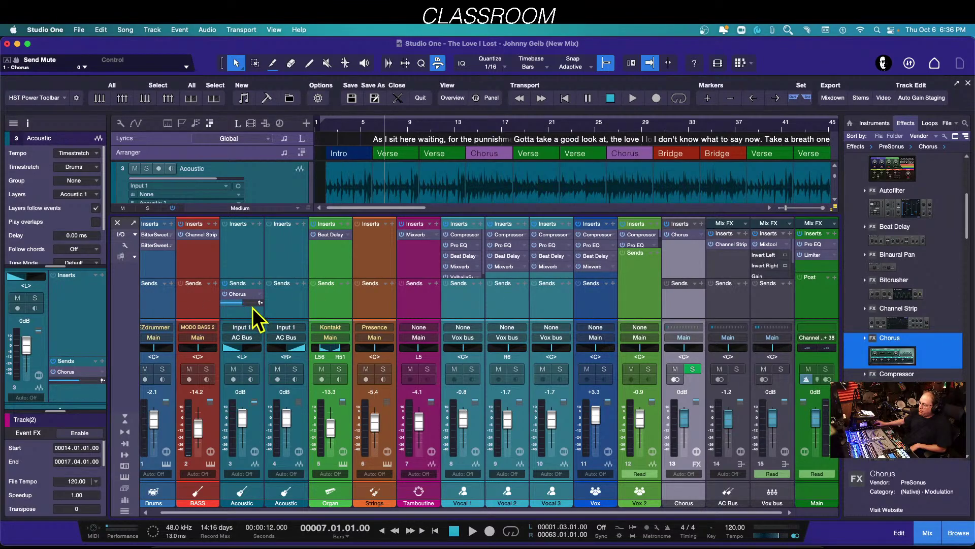
Pan the first Acoustic channel to L11 and unlock its Chorus send's pan from the channel.
{"action": "mouse_move", "coordinate": [243, 347]}
{"action": "left_mouse_down"}
{"action": "mouse_move", "coordinate": [240, 358]}
{"action": "mouse_move", "coordinate": [254, 349]}
{"action": "mouse_move", "coordinate": [244, 359]}
{"action": "left_mouse_up"}
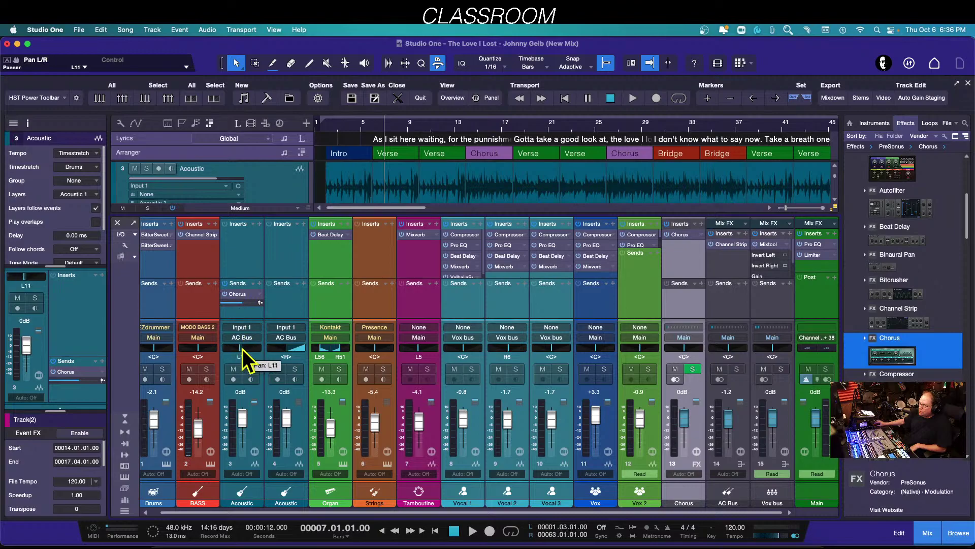
{"action": "right_click", "coordinate": [248, 301]}
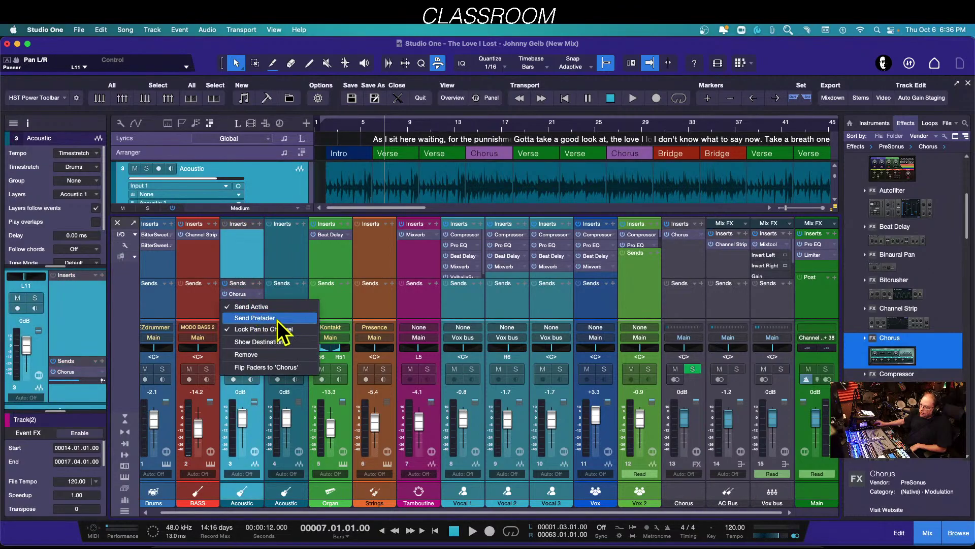
{"action": "left_click", "coordinate": [249, 330]}
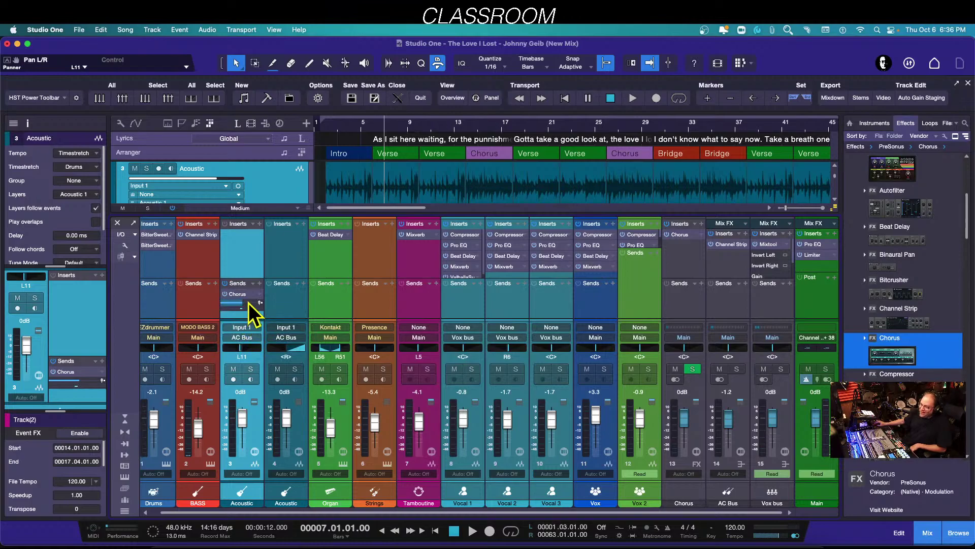
{"action": "right_click", "coordinate": [246, 296]}
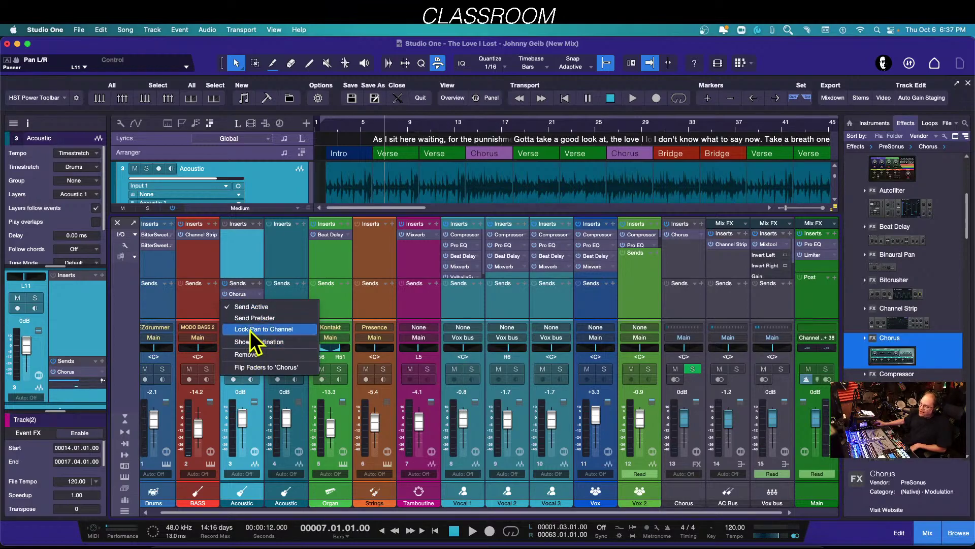
{"action": "left_click", "coordinate": [246, 243]}
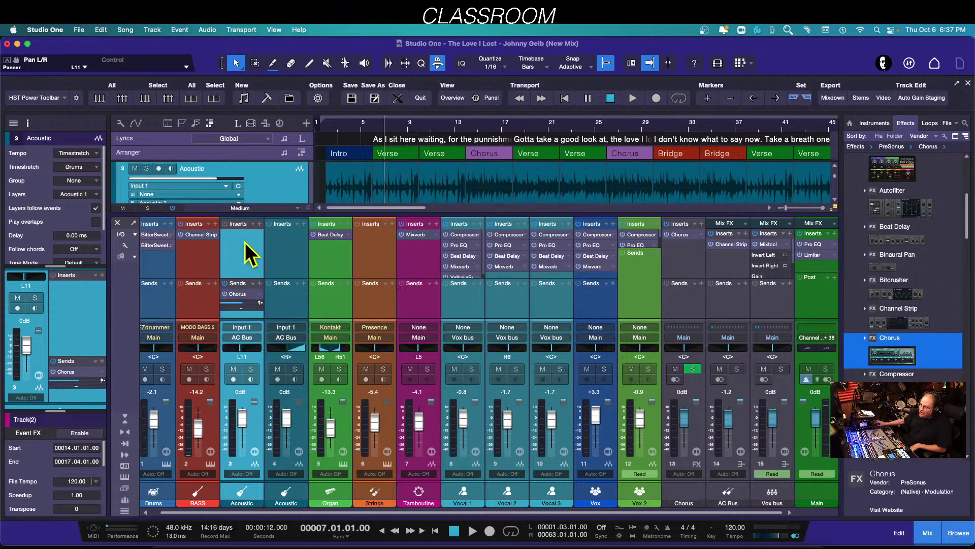
Inspect the level and automation options of the Chorus send's level and pan controls on the first Acoustic channel.
{"action": "mouse_move", "coordinate": [243, 306]}
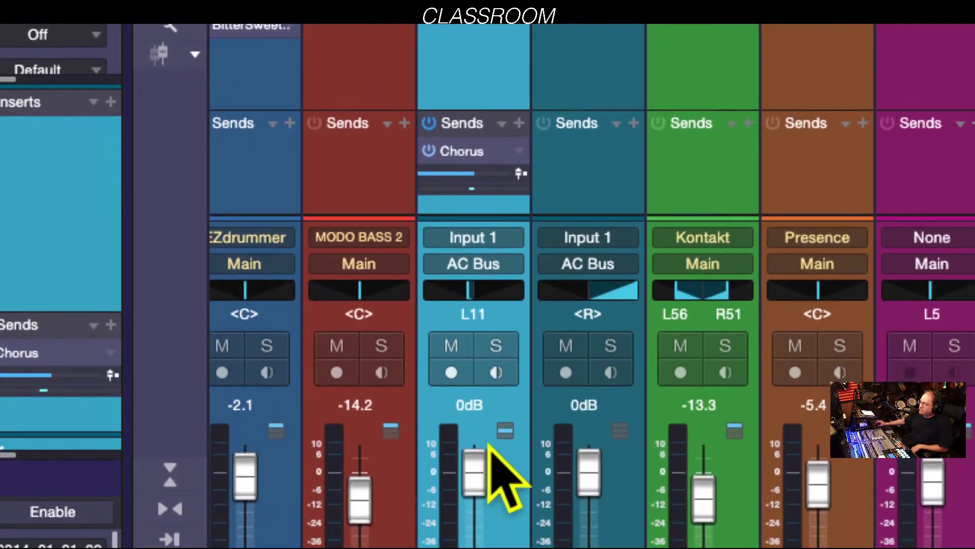
{"action": "right_click", "coordinate": [485, 179]}
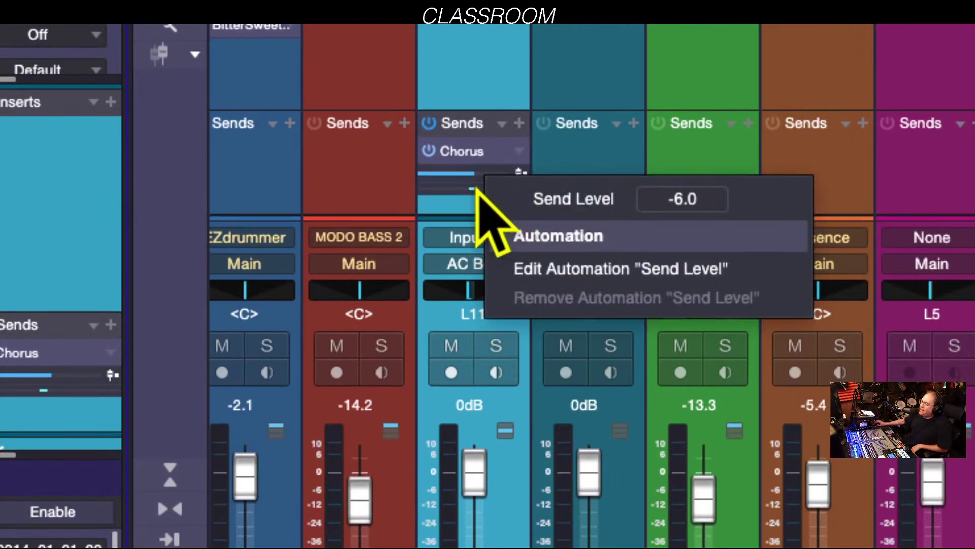
{"action": "left_click", "coordinate": [485, 213]}
{"action": "right_click", "coordinate": [477, 177]}
{"action": "left_click", "coordinate": [466, 189]}
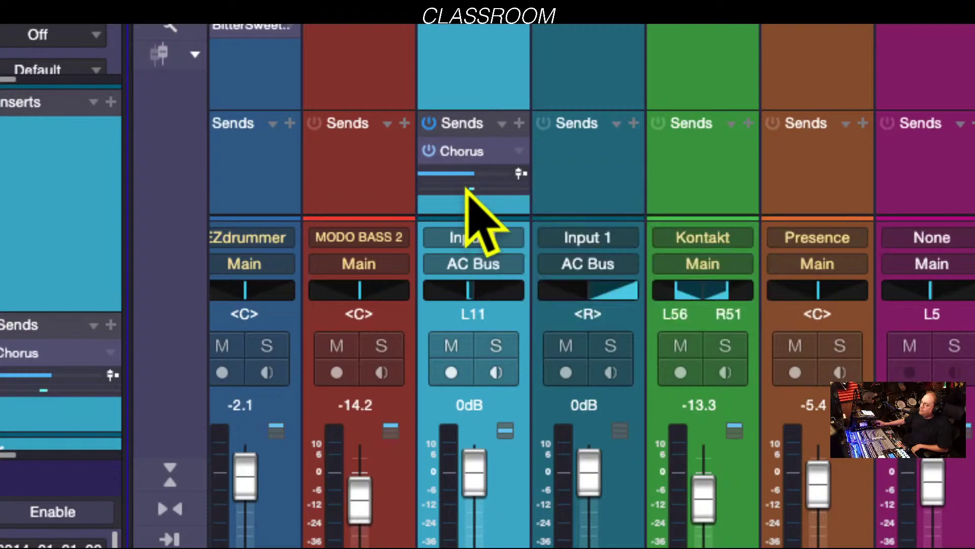
{"action": "right_click", "coordinate": [466, 189]}
{"action": "left_click", "coordinate": [464, 217]}
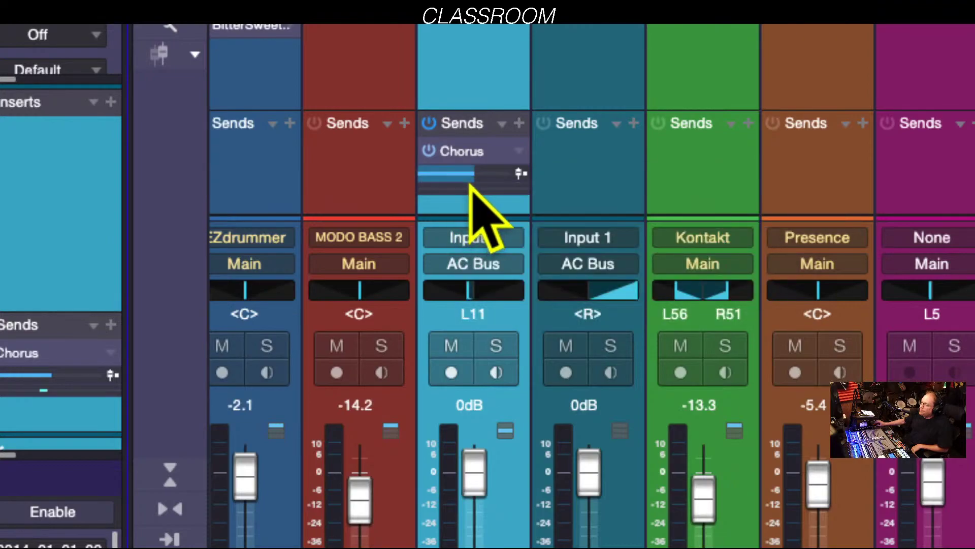
Lock the Chorus send's pan to the first Acoustic channel and pan that channel to L68.
{"action": "right_click", "coordinate": [477, 156]}
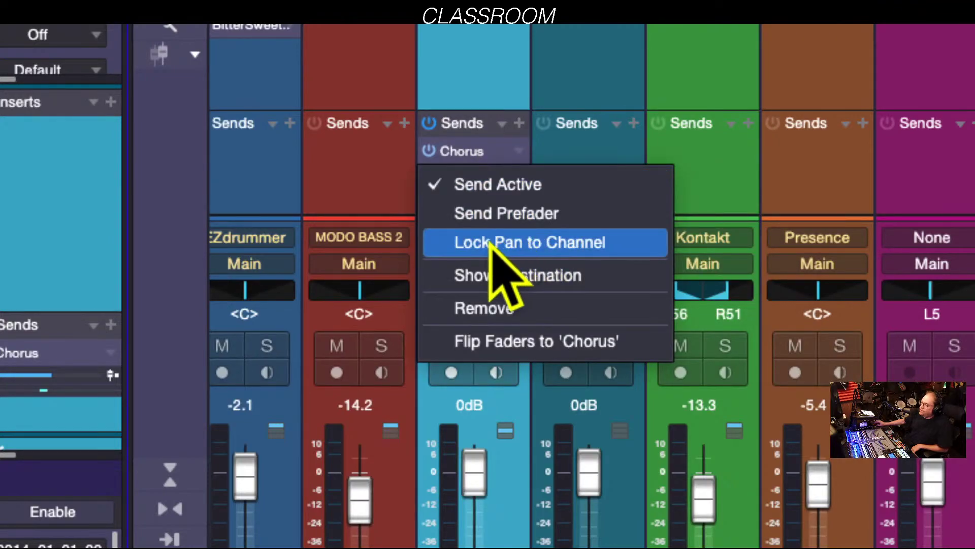
{"action": "left_click", "coordinate": [572, 246]}
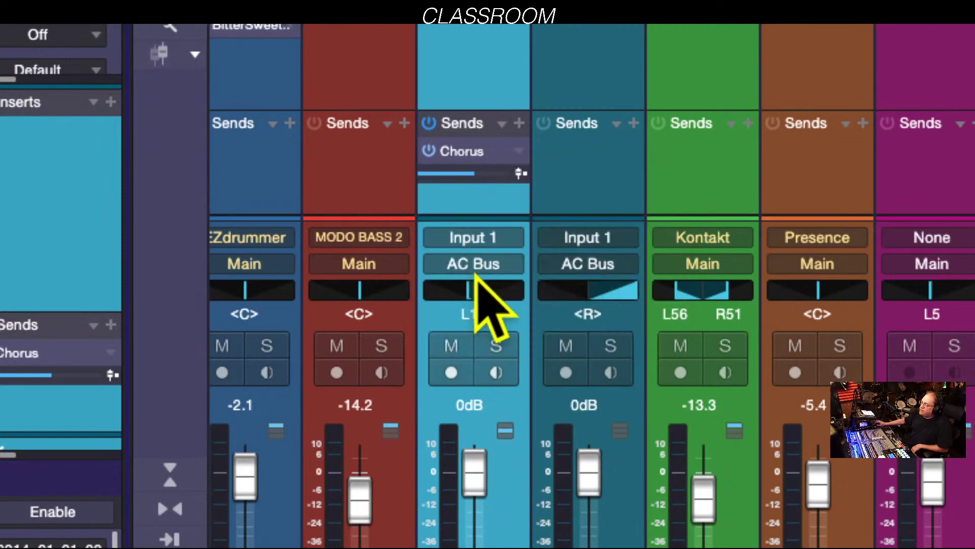
{"action": "left_click_drag", "start_coordinate": [471, 295], "coordinate": [442, 299]}
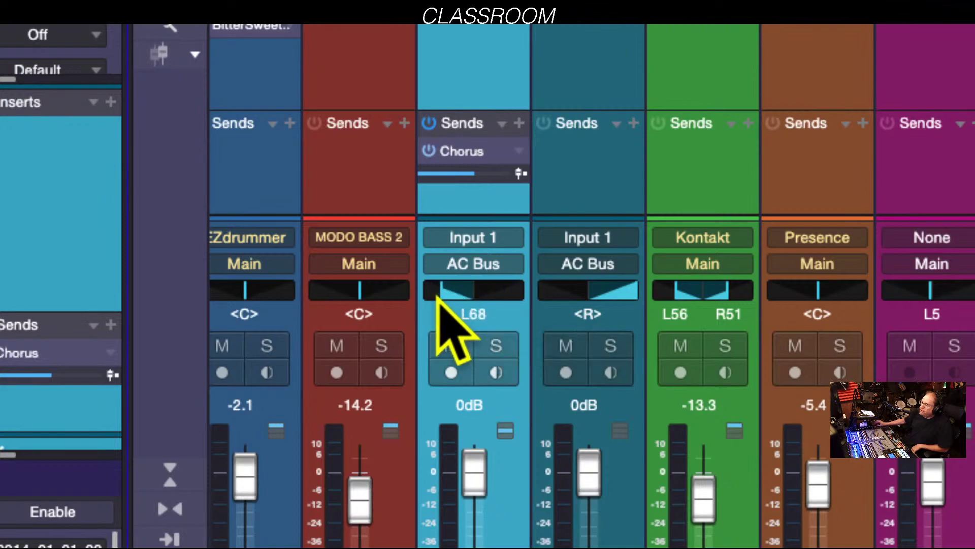
Switch the first Acoustic channel's Chorus send to prefader and back to postfader.
{"action": "right_click", "coordinate": [477, 152]}
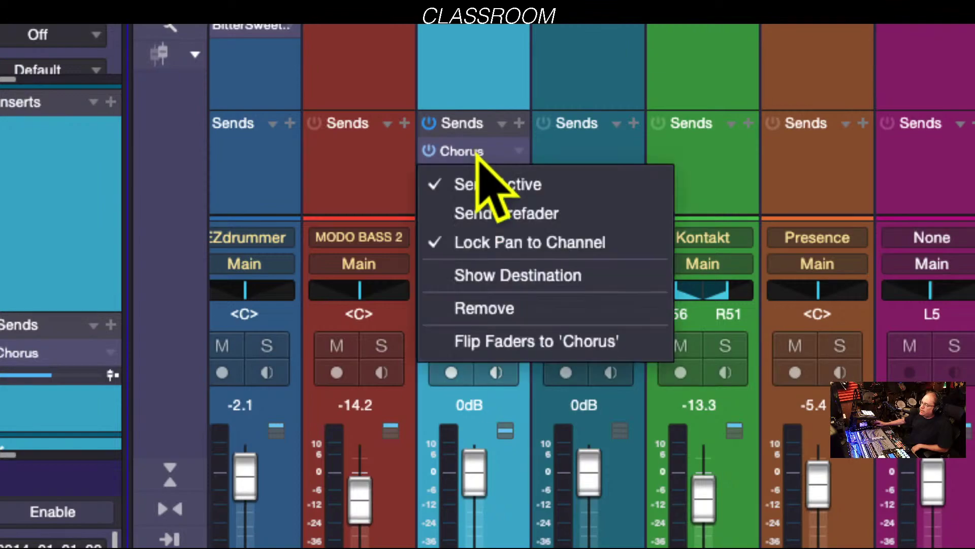
{"action": "left_click", "coordinate": [475, 211]}
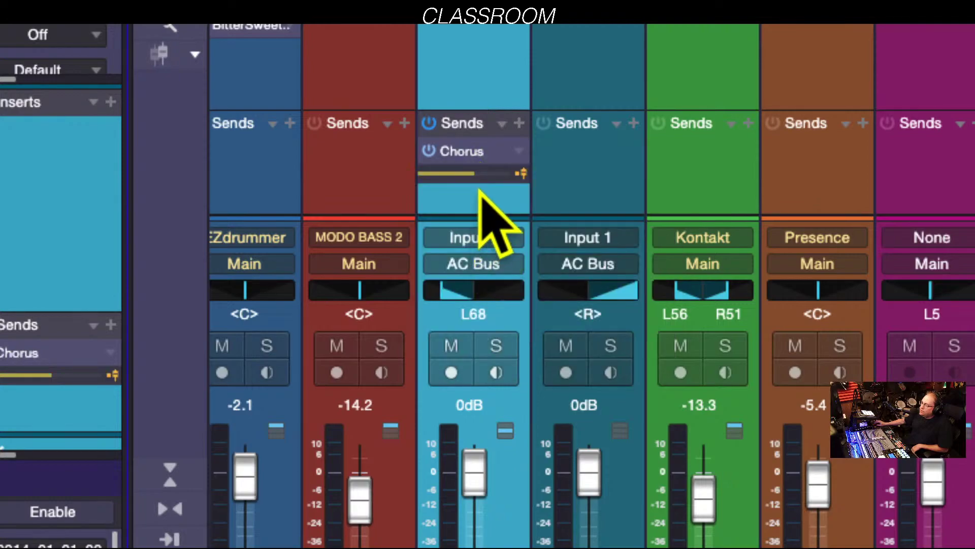
{"action": "right_click", "coordinate": [477, 152]}
{"action": "left_click", "coordinate": [470, 213]}
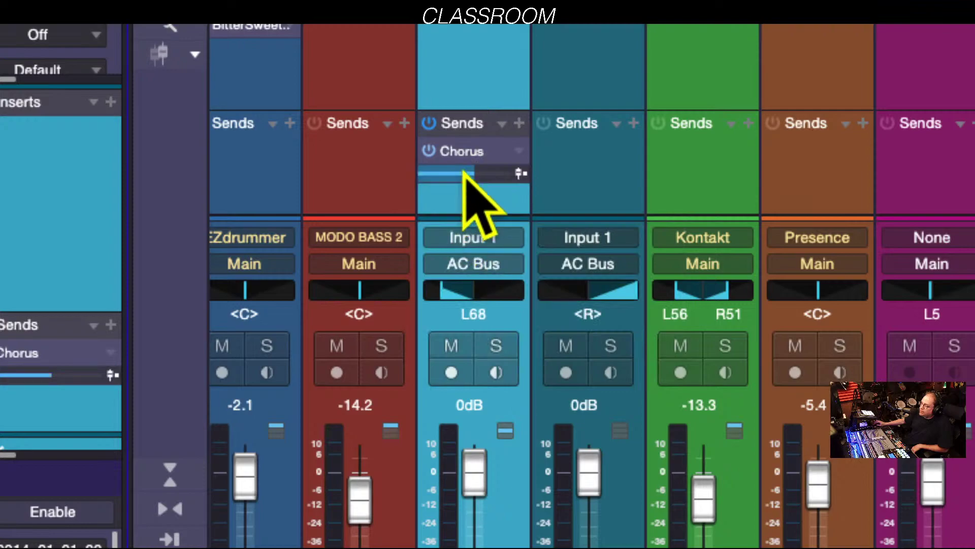
Unlock the Chorus send's pan from the first Acoustic channel and pan the channel alone to L64.
{"action": "right_click", "coordinate": [464, 153]}
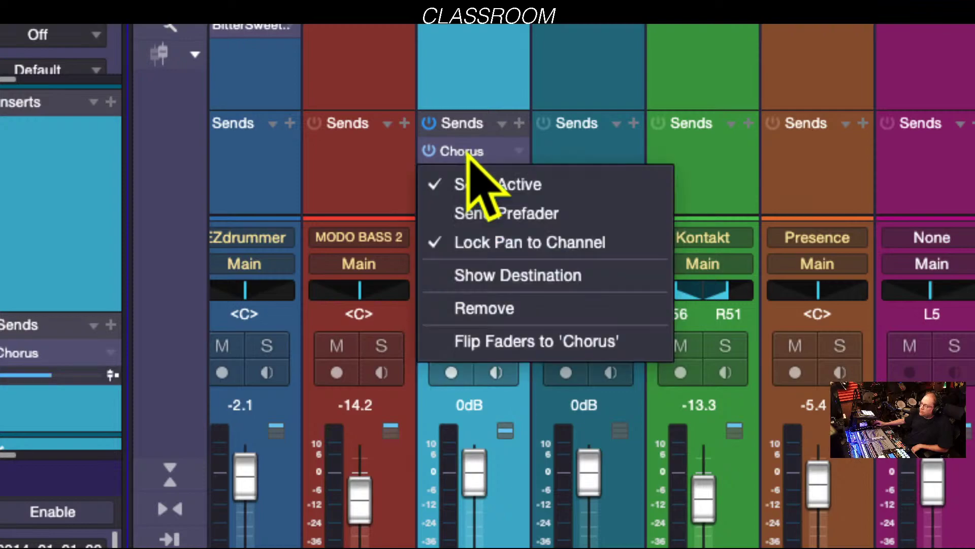
{"action": "left_click", "coordinate": [472, 242]}
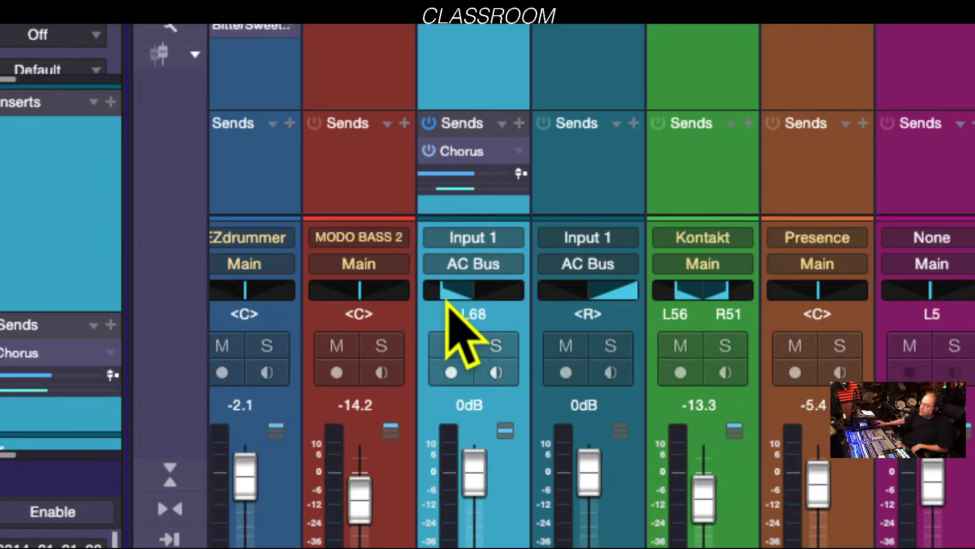
{"action": "left_click_drag", "start_coordinate": [447, 299], "coordinate": [480, 244]}
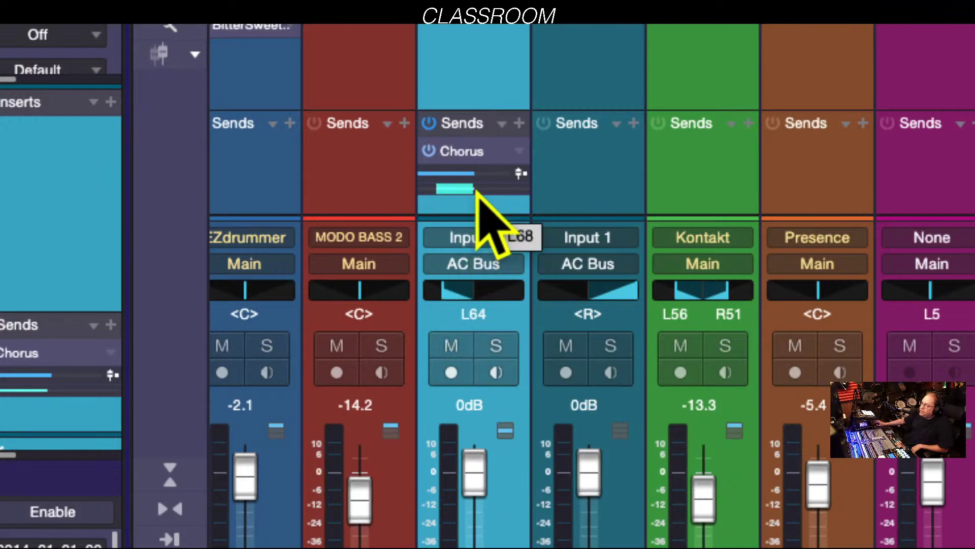
Pan the first Acoustic channel's Chorus send closer to center and pan the channel itself to L58.
{"action": "right_click", "coordinate": [478, 152]}
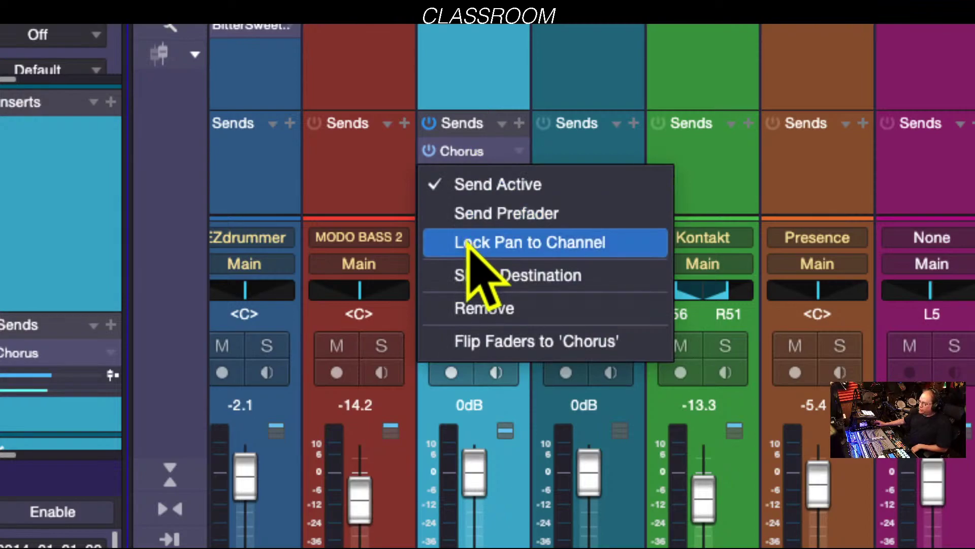
{"action": "left_click", "coordinate": [396, 206]}
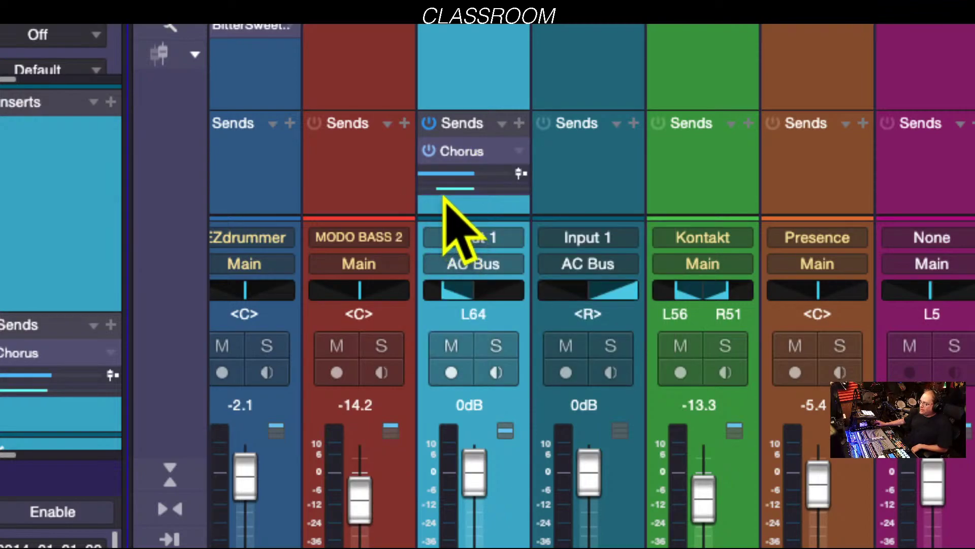
{"action": "left_click_drag", "start_coordinate": [440, 194], "coordinate": [484, 206]}
{"action": "left_click_drag", "start_coordinate": [451, 294], "coordinate": [444, 315]}
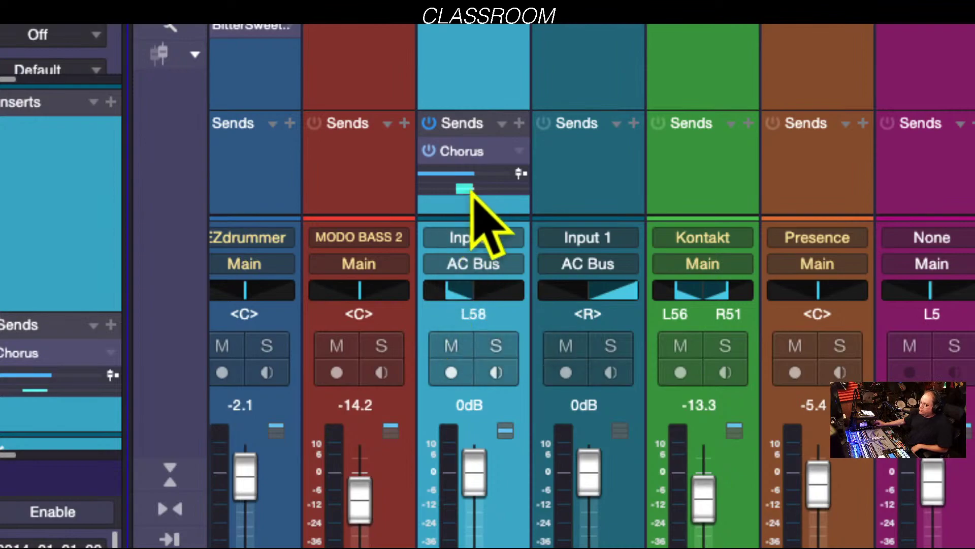
Lock the Chorus send's pan to the first Acoustic channel and pan that channel to R82.
{"action": "right_click", "coordinate": [472, 155]}
{"action": "left_click", "coordinate": [483, 242]}
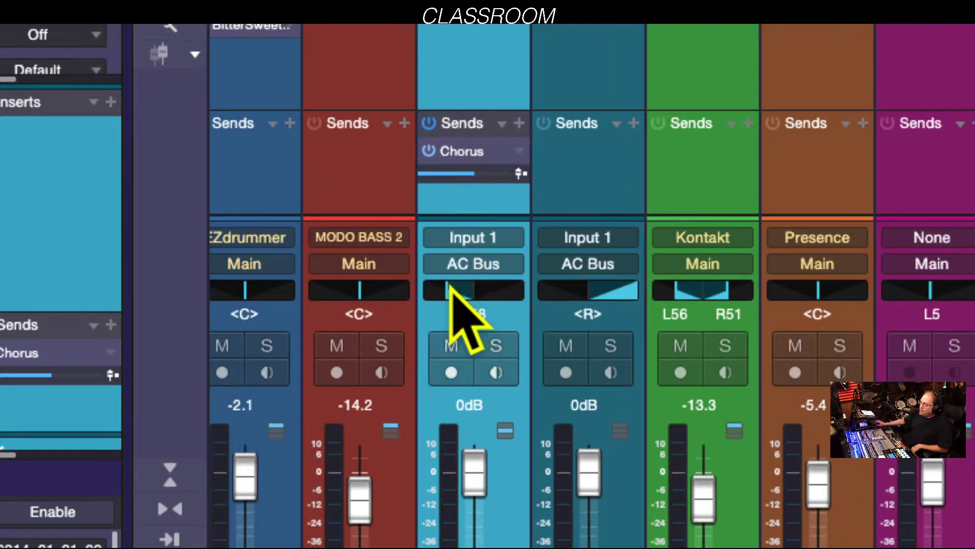
{"action": "left_click_drag", "start_coordinate": [447, 285], "coordinate": [513, 283]}
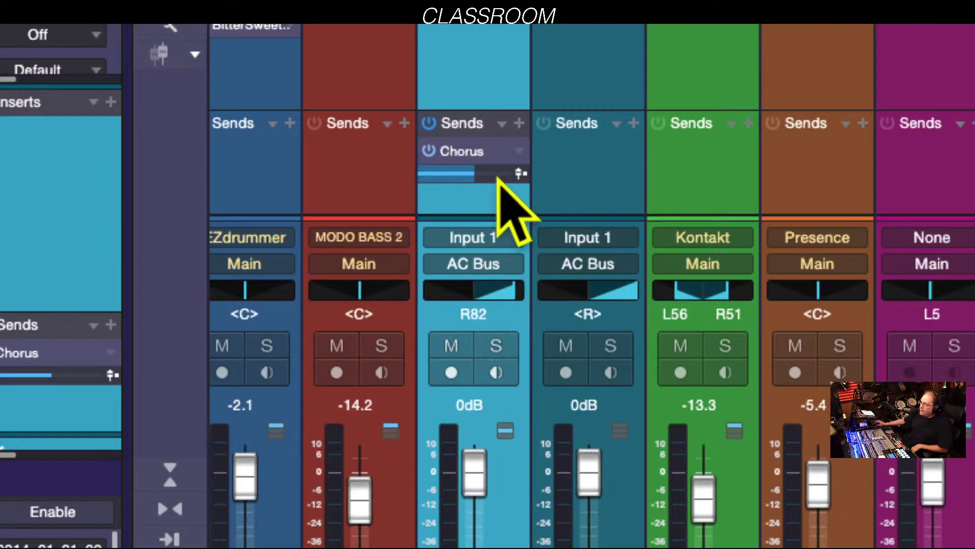
Unlock the Chorus send's pan from the first Acoustic channel and set the send's level to -7.2 and pan to L29 in its pop-up controls.
{"action": "right_click", "coordinate": [482, 157]}
{"action": "left_click", "coordinate": [483, 242]}
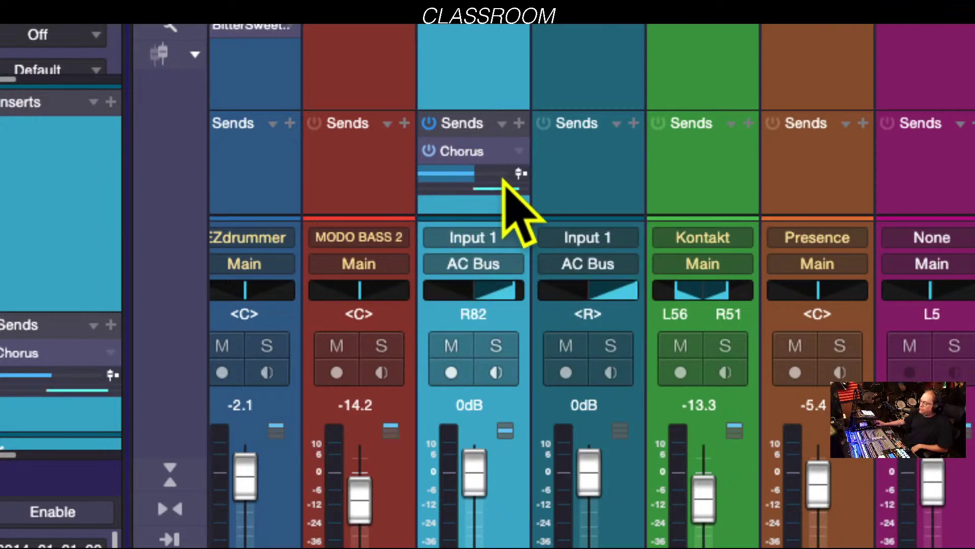
{"action": "mouse_move", "coordinate": [508, 185]}
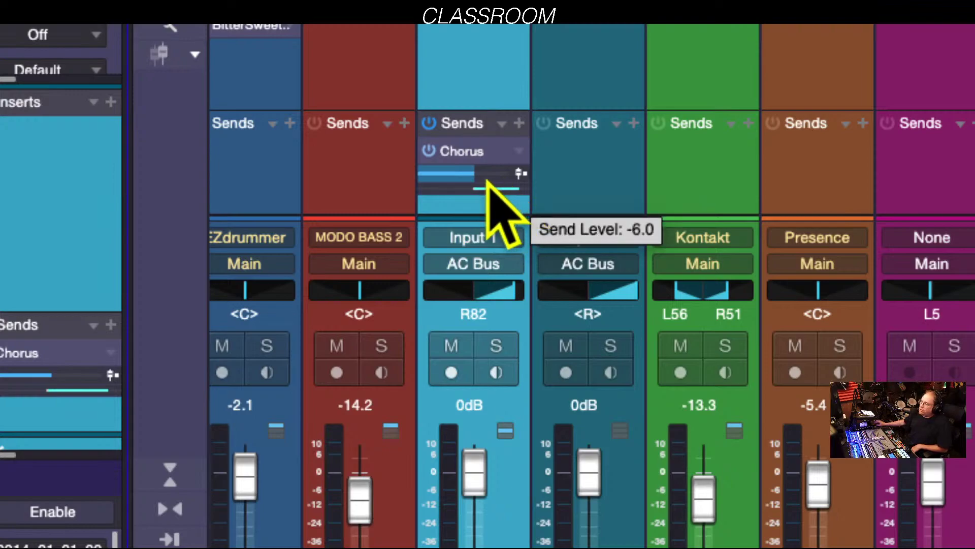
{"action": "left_click", "coordinate": [486, 180]}
{"action": "left_click_drag", "start_coordinate": [564, 236], "coordinate": [516, 230]}
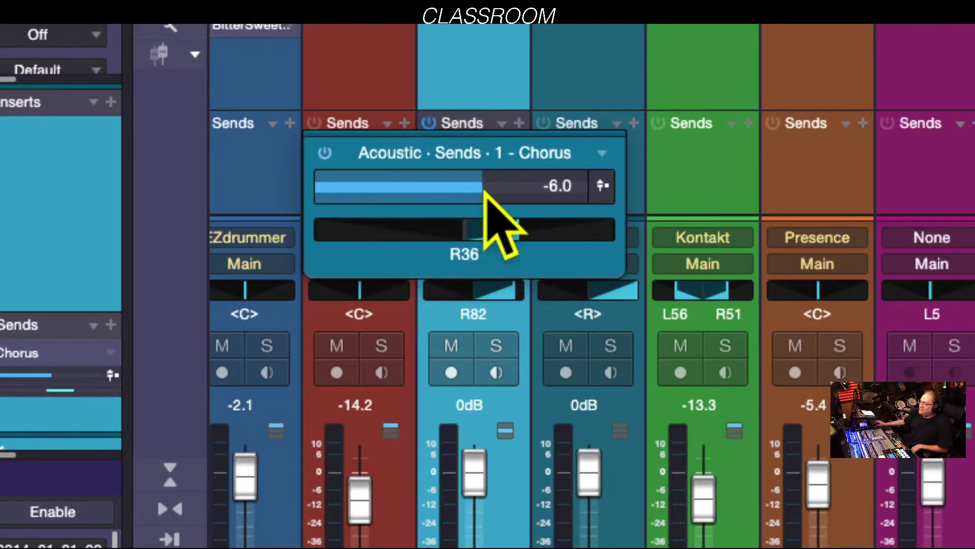
{"action": "mouse_move", "coordinate": [483, 189]}
{"action": "left_mouse_down"}
{"action": "mouse_move", "coordinate": [435, 191]}
{"action": "mouse_move", "coordinate": [508, 192]}
{"action": "mouse_move", "coordinate": [446, 192]}
{"action": "mouse_move", "coordinate": [474, 191]}
{"action": "left_mouse_up"}
{"action": "left_click_drag", "start_coordinate": [514, 233], "coordinate": [422, 234]}
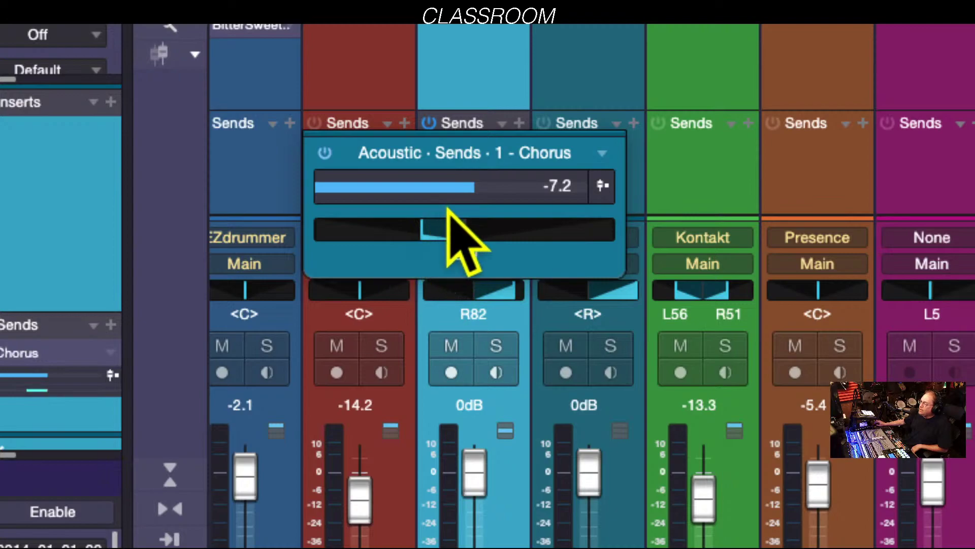
Inspect the options of the level and pan controls in the Chorus send's pop-up, and close the pop-up.
{"action": "left_click_drag", "start_coordinate": [587, 157], "coordinate": [596, 110]}
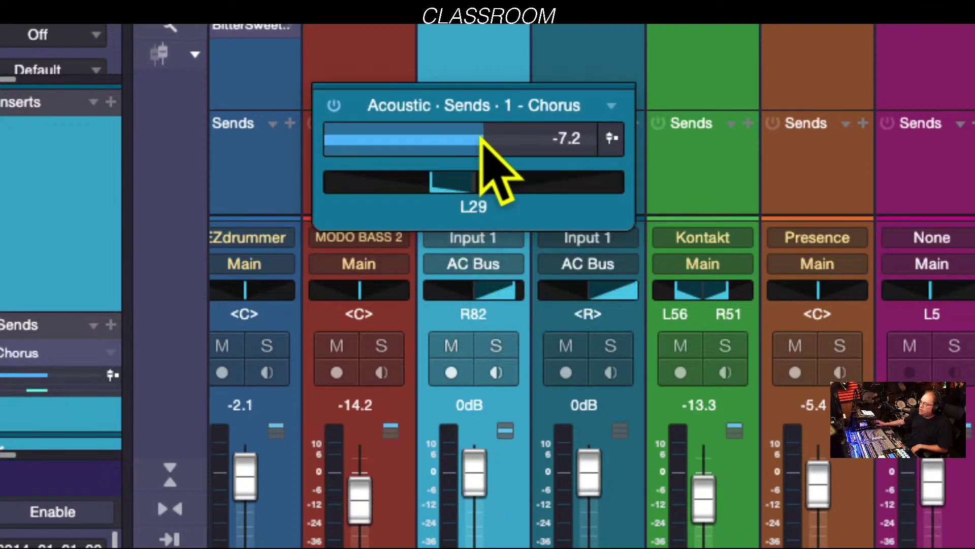
{"action": "right_click", "coordinate": [455, 141]}
{"action": "left_click", "coordinate": [433, 177]}
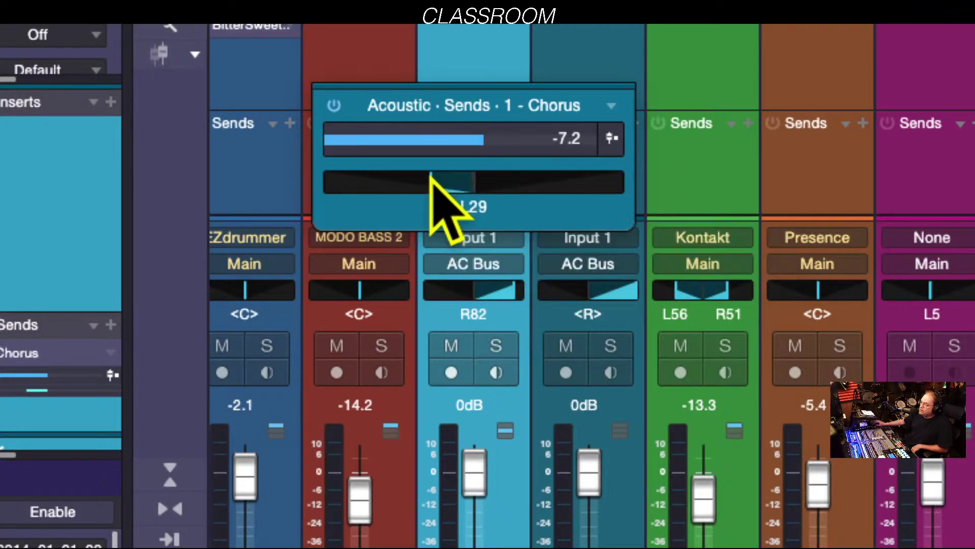
{"action": "right_click", "coordinate": [436, 189]}
{"action": "left_click", "coordinate": [539, 137]}
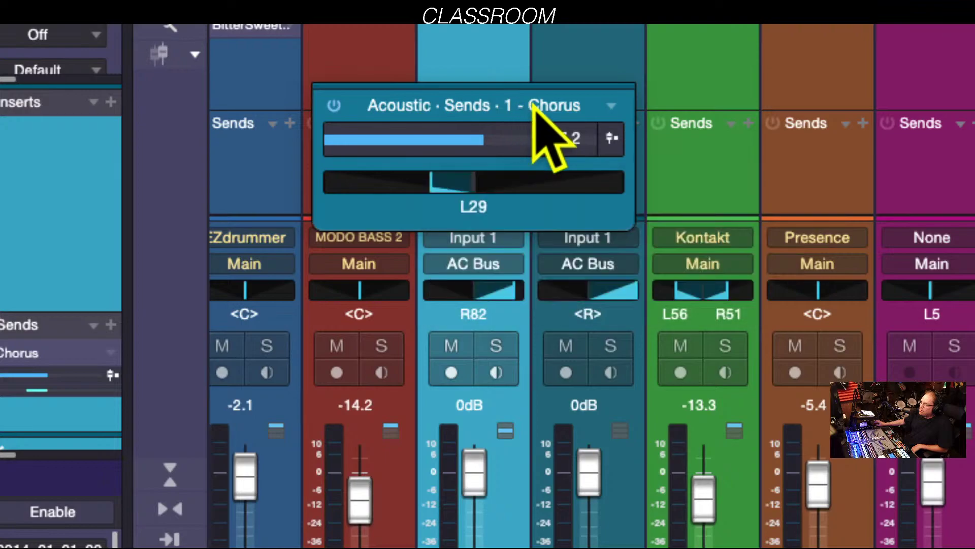
{"action": "left_click", "coordinate": [652, 169]}
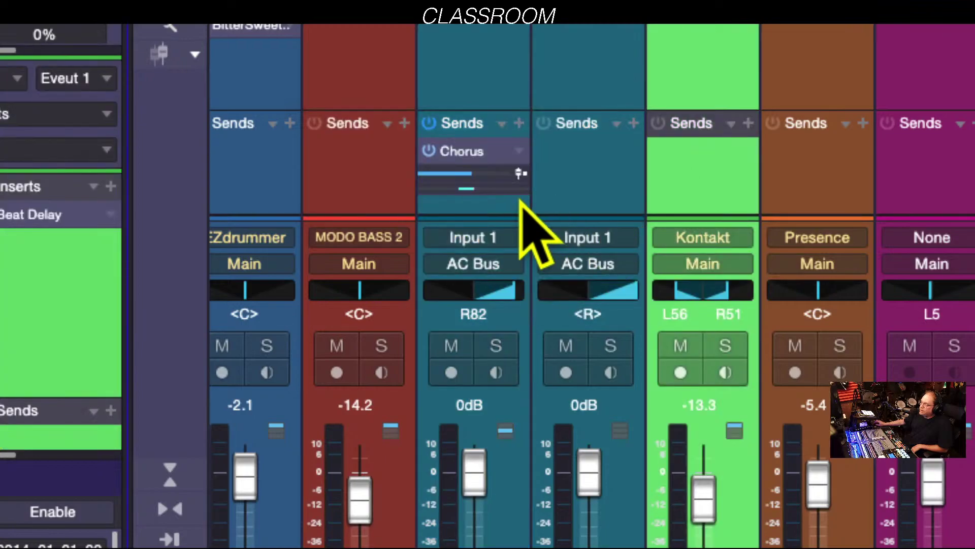
Lock the Chorus send's pan to the first Acoustic channel again and pan the channel to R30.
{"action": "right_click", "coordinate": [501, 153]}
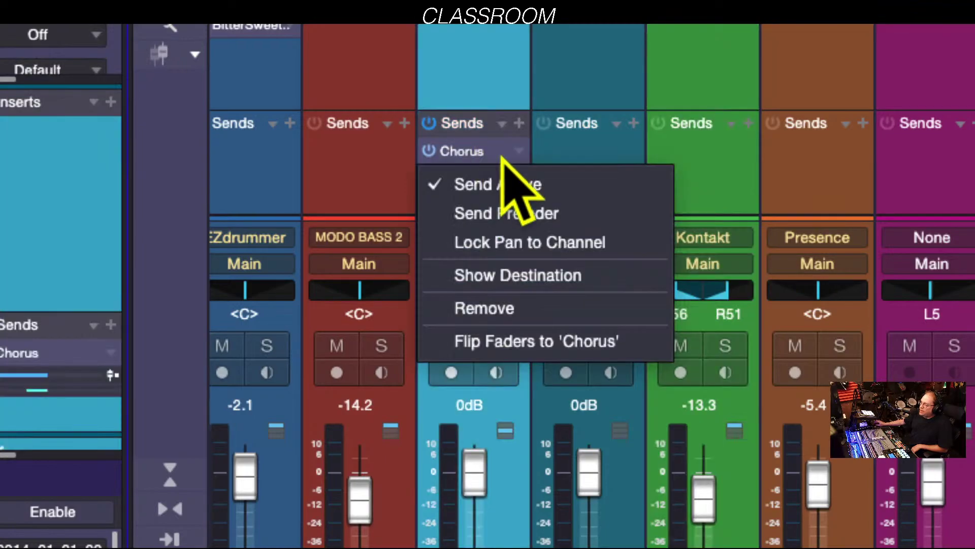
{"action": "left_click", "coordinate": [495, 242]}
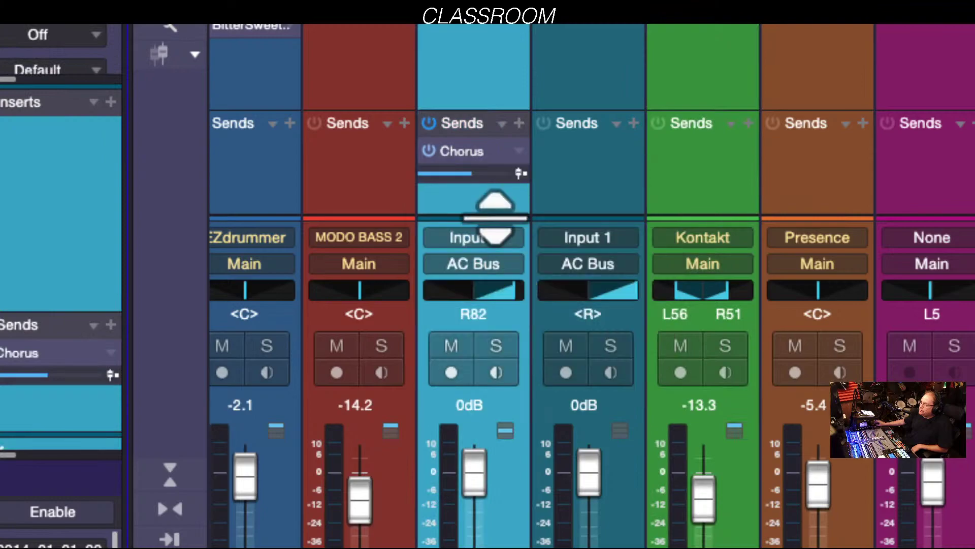
{"action": "double_click", "coordinate": [466, 176]}
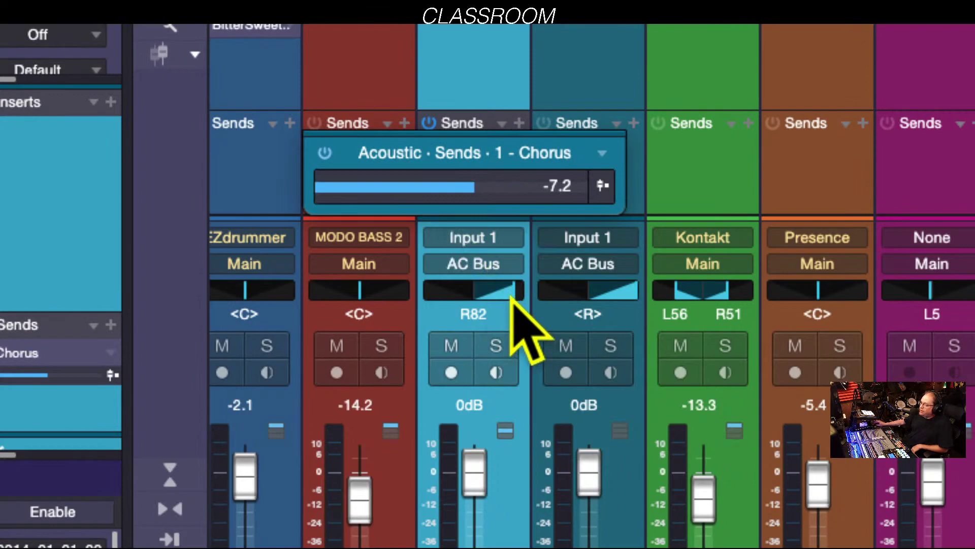
{"action": "left_click_drag", "start_coordinate": [514, 296], "coordinate": [487, 302]}
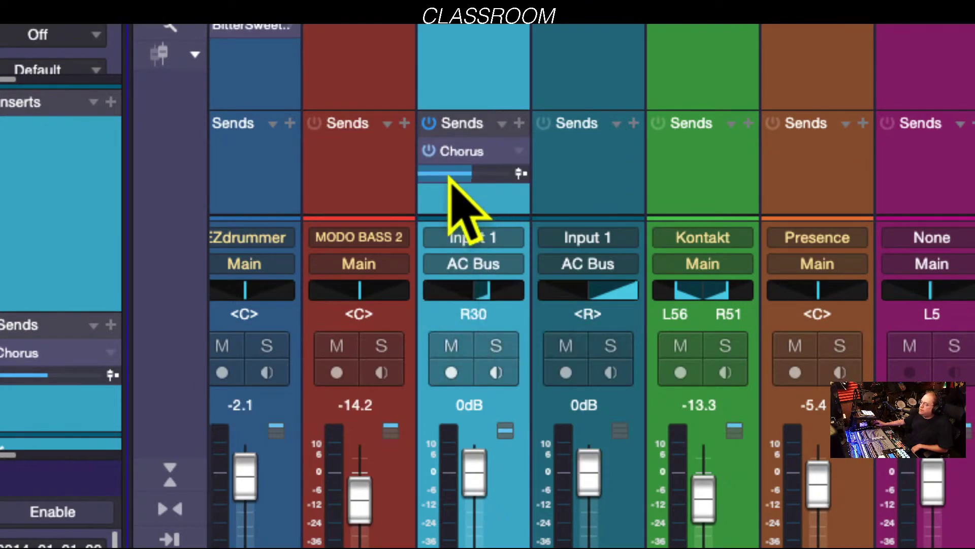
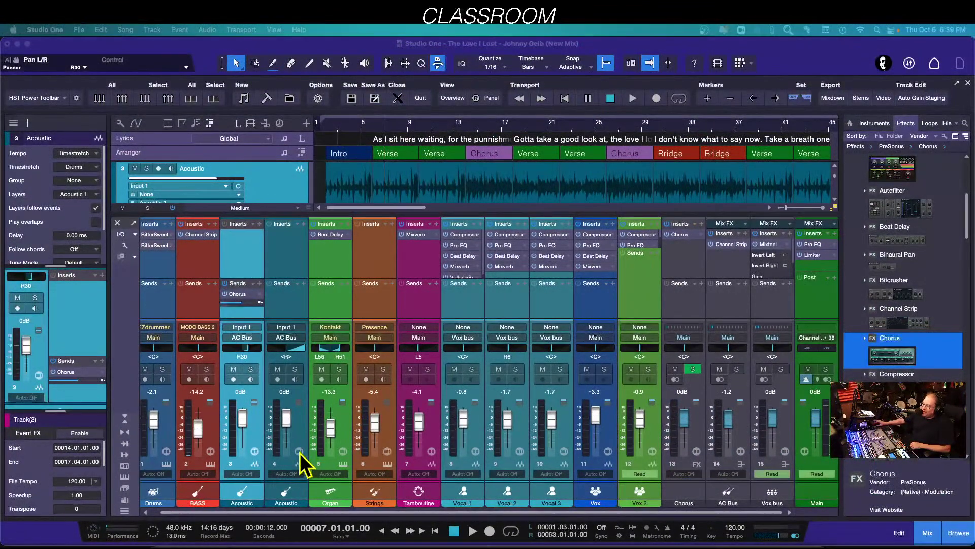
{"action": "left_click", "coordinate": [298, 451]}
{"action": "left_click_drag", "start_coordinate": [556, 353], "coordinate": [540, 181]}
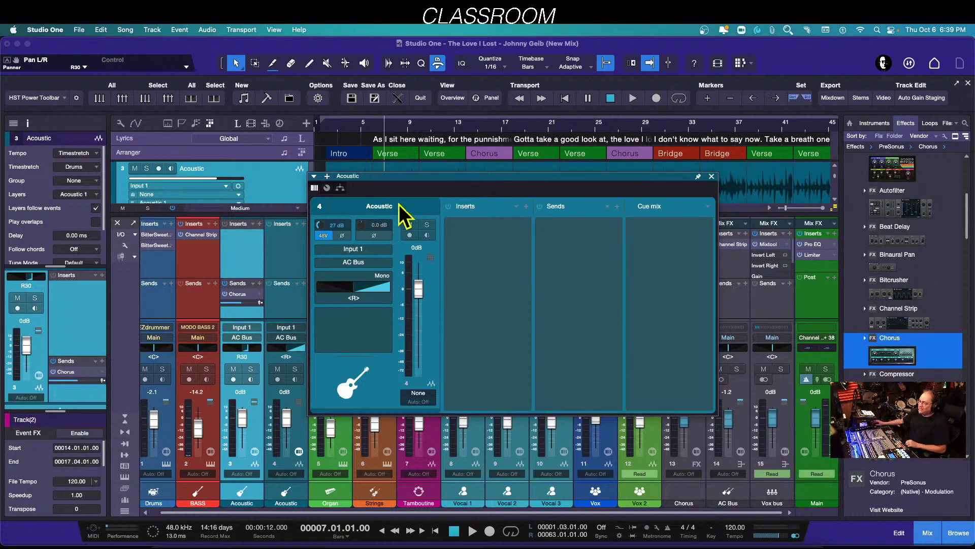
{"action": "left_click", "coordinate": [712, 176]}
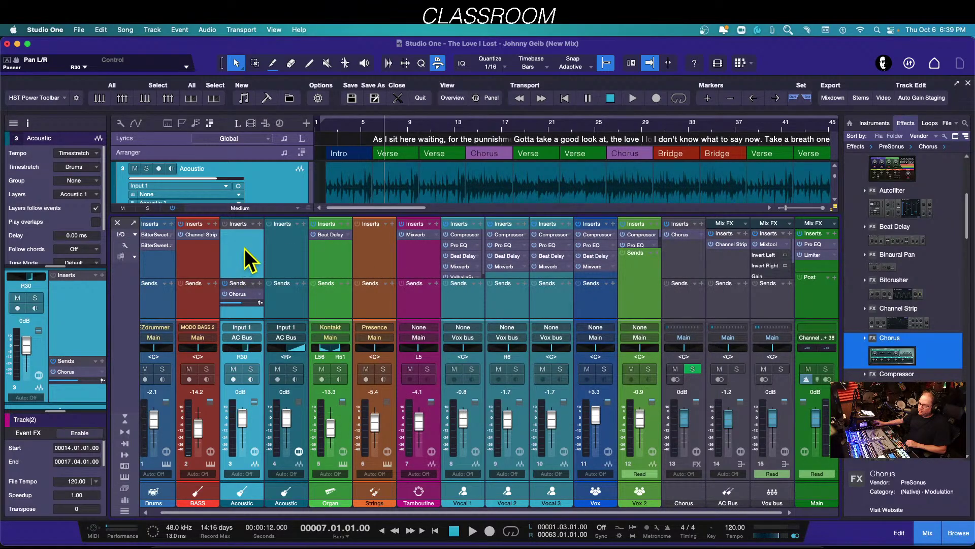
Open the first Acoustic channel's Channel Editor, check the options of its pan control and pan the channel to R13.
{"action": "left_click", "coordinate": [255, 463]}
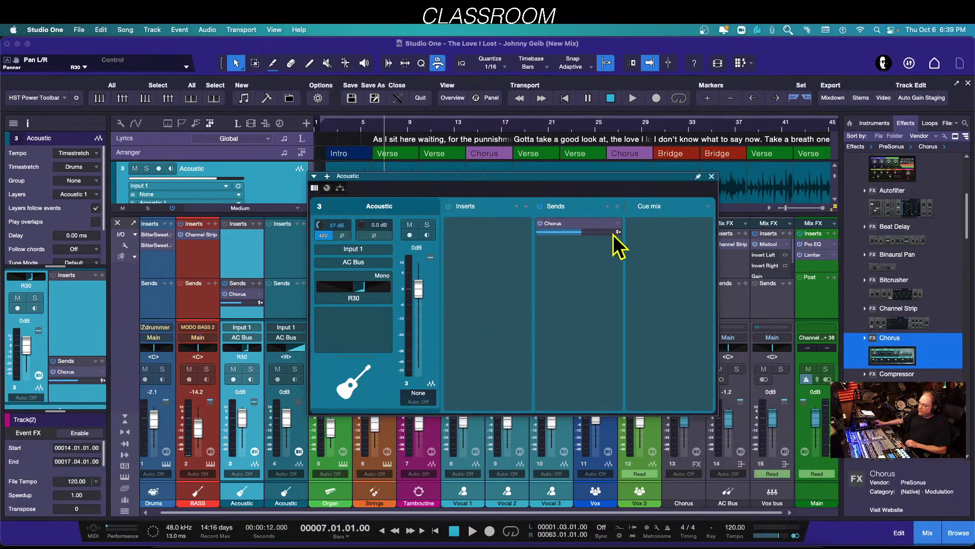
{"action": "left_click_drag", "start_coordinate": [583, 178], "coordinate": [606, 173]}
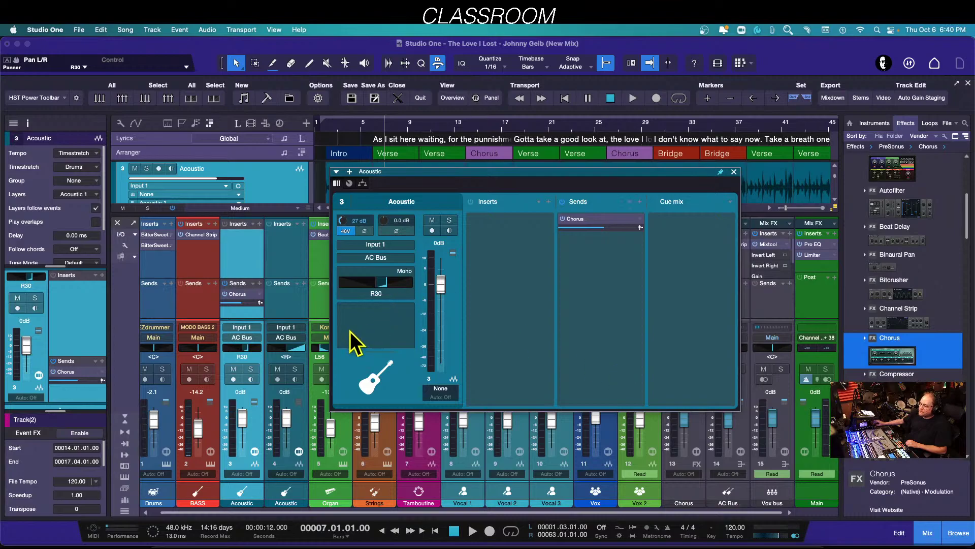
{"action": "mouse_move", "coordinate": [385, 285]}
{"action": "left_mouse_down"}
{"action": "mouse_move", "coordinate": [355, 288]}
{"action": "mouse_move", "coordinate": [373, 288]}
{"action": "left_mouse_up"}
{"action": "right_click", "coordinate": [373, 289]}
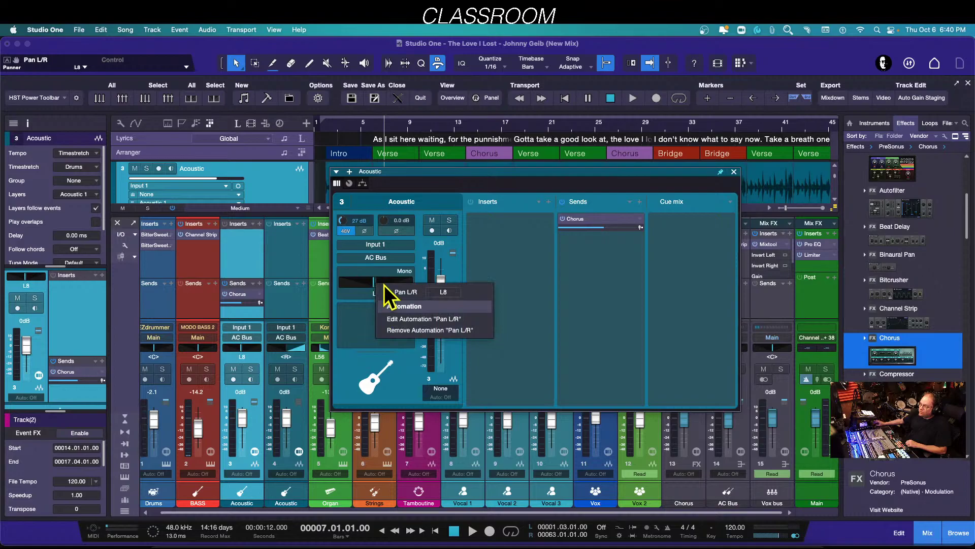
{"action": "left_click", "coordinate": [373, 279]}
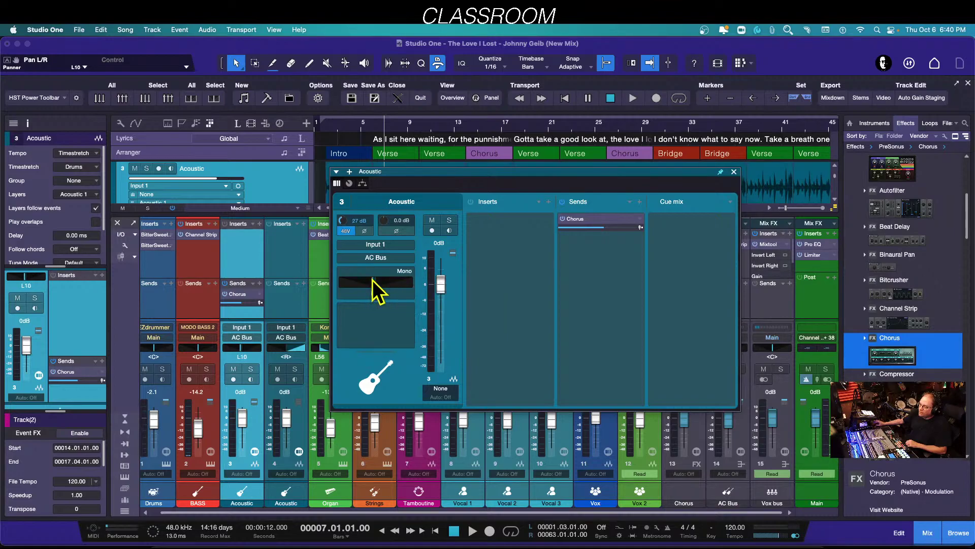
{"action": "right_click", "coordinate": [382, 274]}
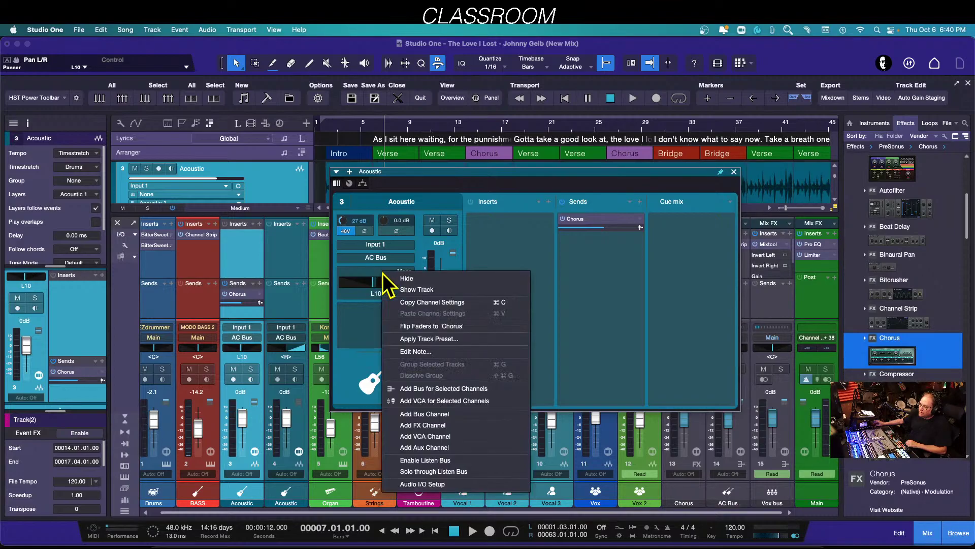
{"action": "left_click", "coordinate": [363, 318]}
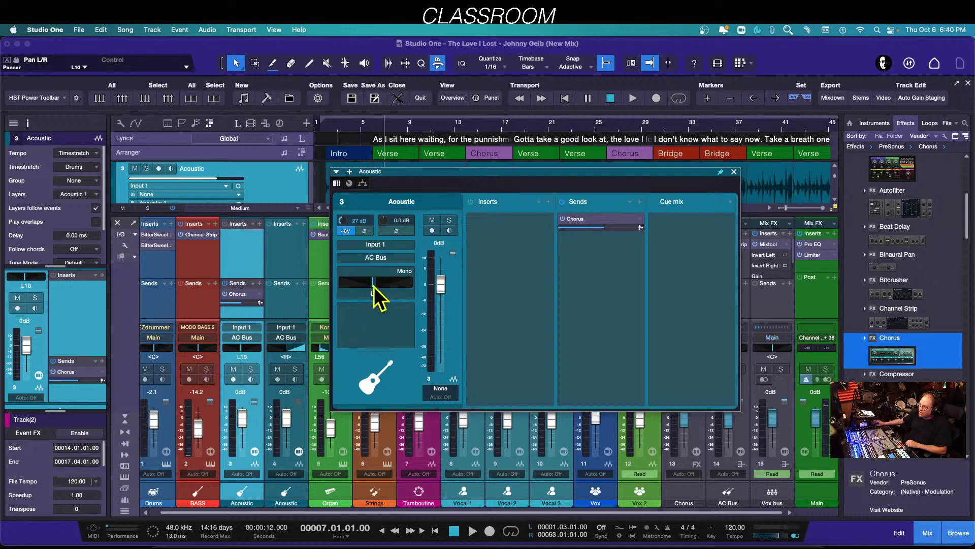
{"action": "mouse_move", "coordinate": [374, 286]}
{"action": "left_mouse_down"}
{"action": "mouse_move", "coordinate": [404, 286]}
{"action": "mouse_move", "coordinate": [355, 287]}
{"action": "mouse_move", "coordinate": [400, 289]}
{"action": "mouse_move", "coordinate": [380, 287]}
{"action": "left_mouse_up"}
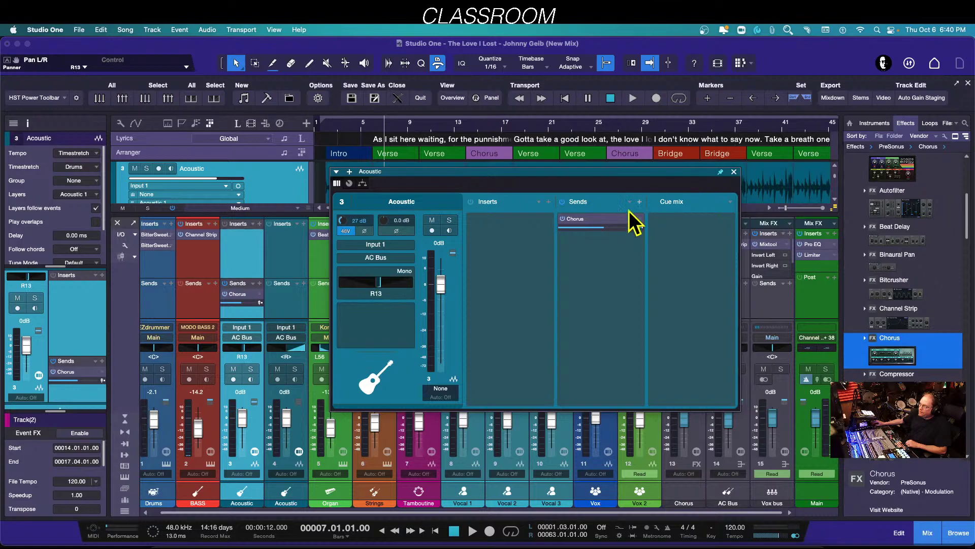
Inspect the automation and edit options of the first Acoustic channel's pan control in the mixer.
{"action": "right_click", "coordinate": [247, 350]}
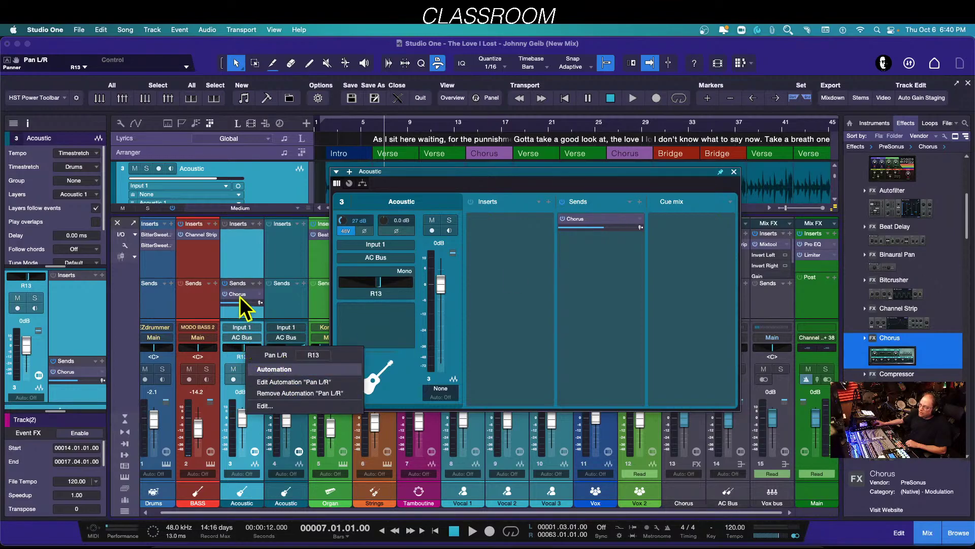
{"action": "left_click", "coordinate": [235, 349]}
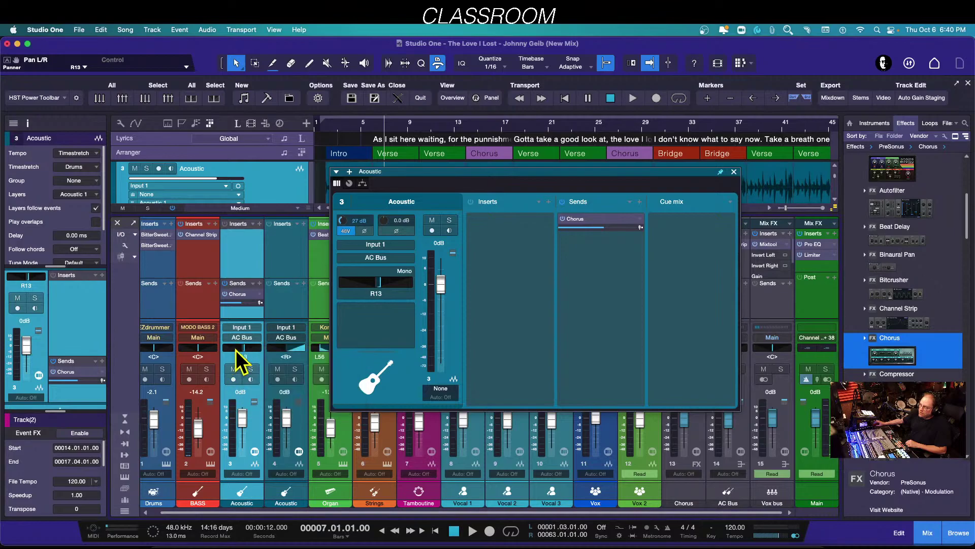
{"action": "right_click", "coordinate": [237, 351]}
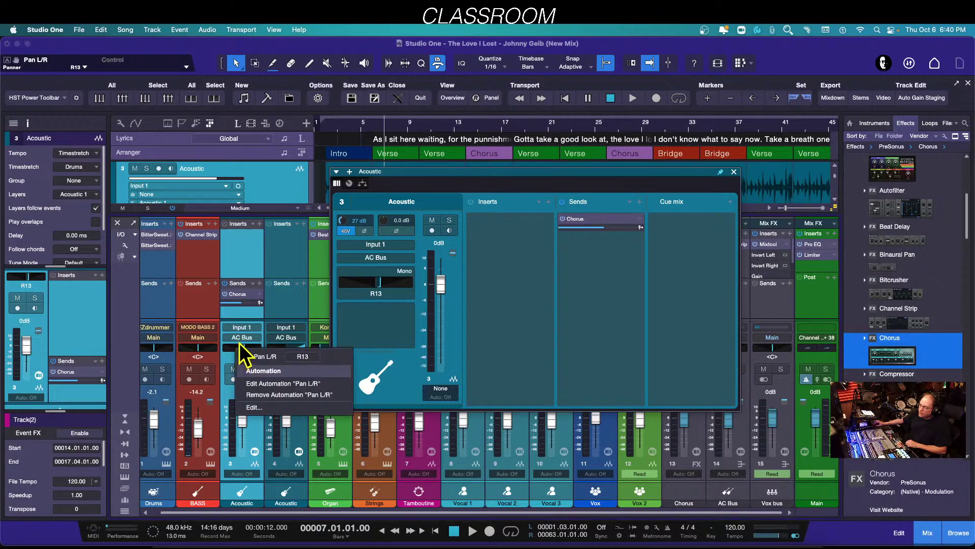
{"action": "left_click", "coordinate": [229, 363]}
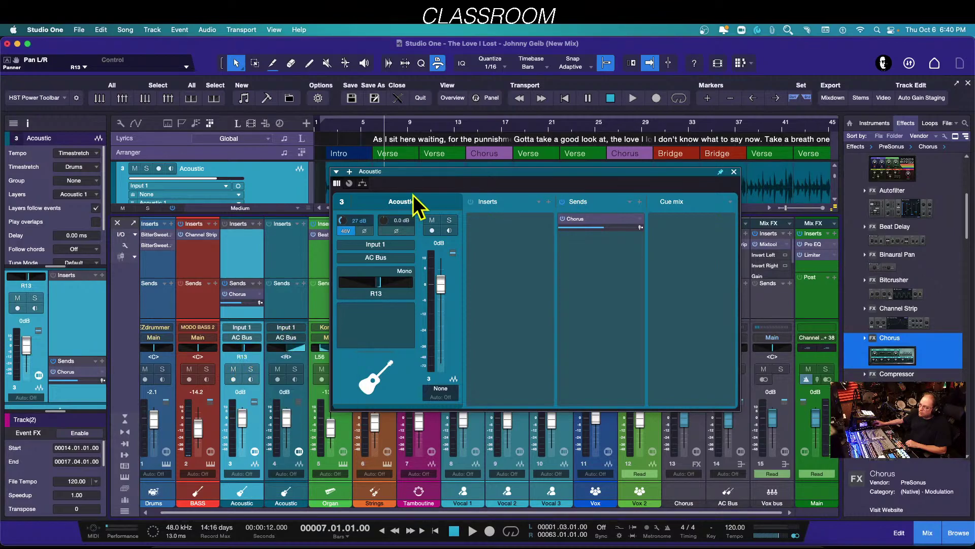
Close the Channel Editor and open the pop-up pan control of the first Acoustic channel from the mixer.
{"action": "left_click", "coordinate": [734, 173]}
{"action": "right_click", "coordinate": [250, 351]}
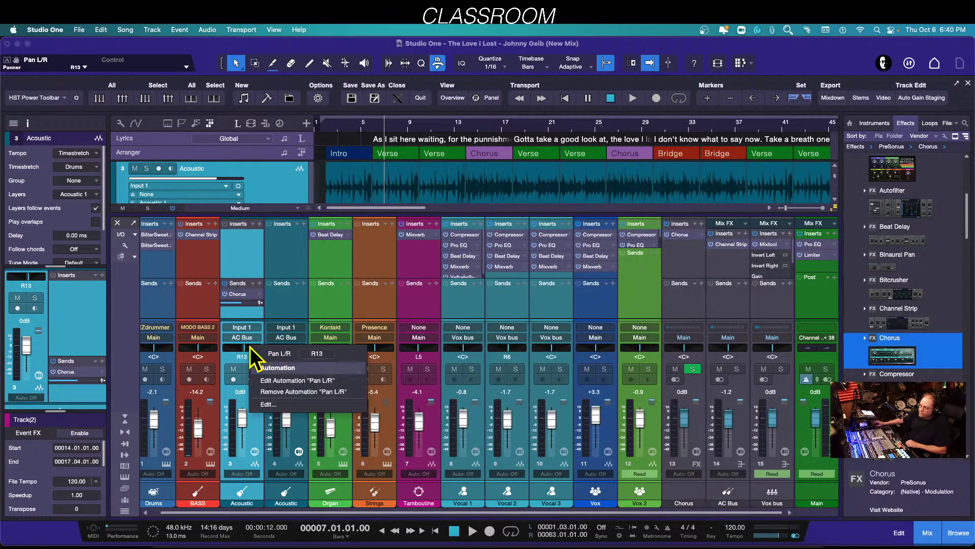
{"action": "left_click", "coordinate": [239, 351]}
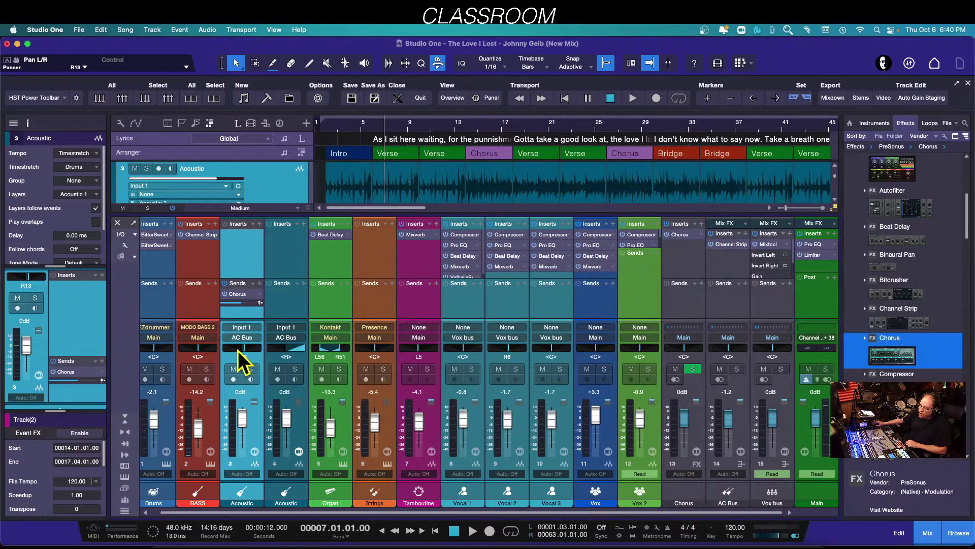
{"action": "right_click", "coordinate": [238, 349]}
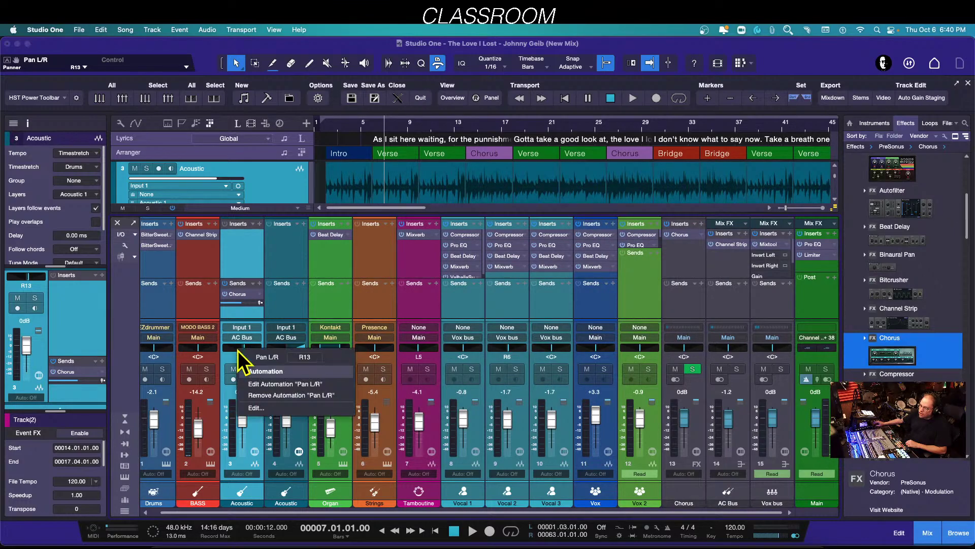
{"action": "left_click", "coordinate": [240, 349]}
{"action": "left_click", "coordinate": [240, 350]}
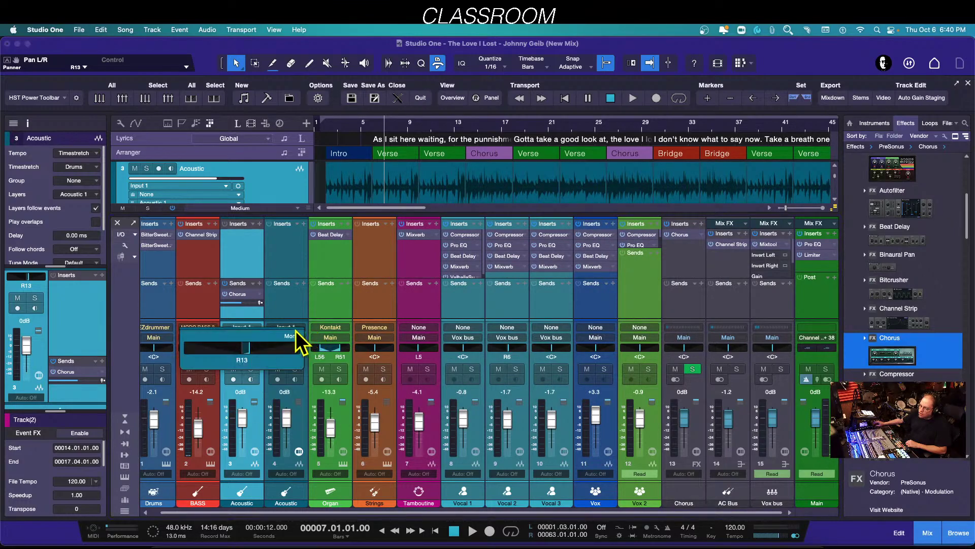
Reopen the first Acoustic channel's pop-up pan control from the mixer, including through the pan control's Edit option, and close it.
{"action": "left_click", "coordinate": [297, 280]}
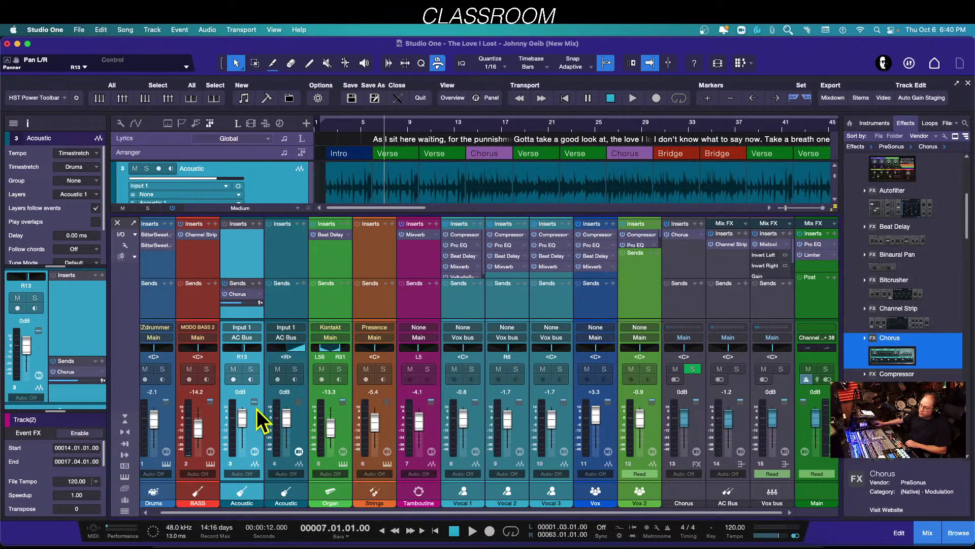
{"action": "left_click", "coordinate": [249, 349]}
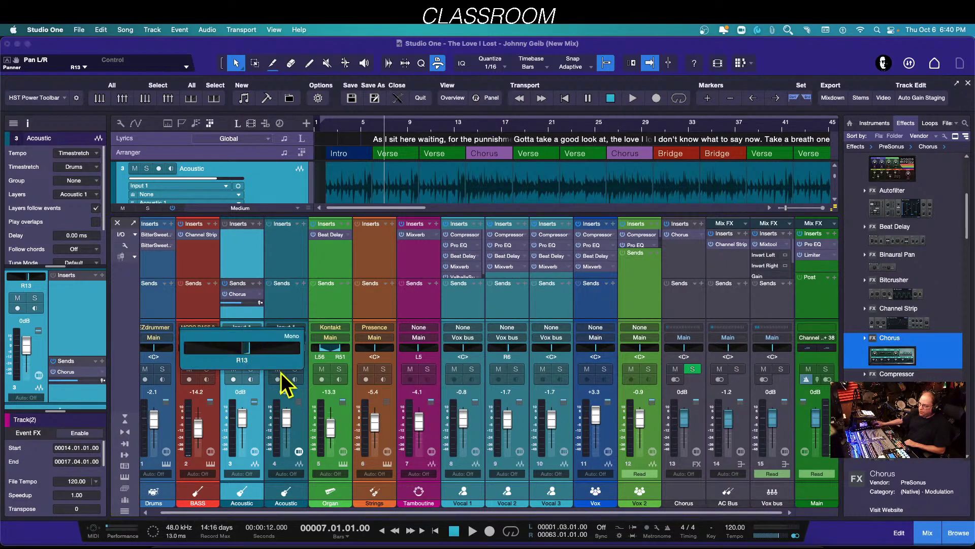
{"action": "left_click", "coordinate": [242, 310]}
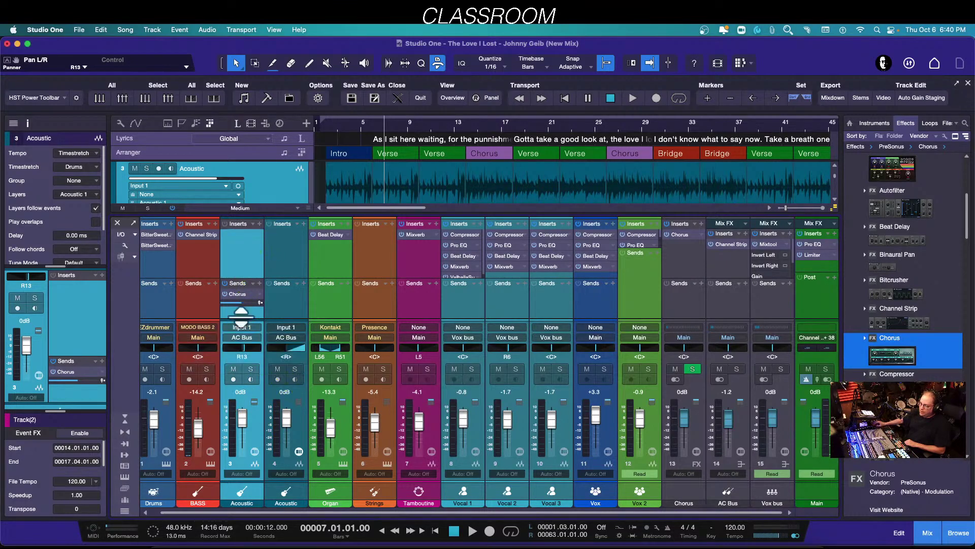
{"action": "right_click", "coordinate": [243, 341]}
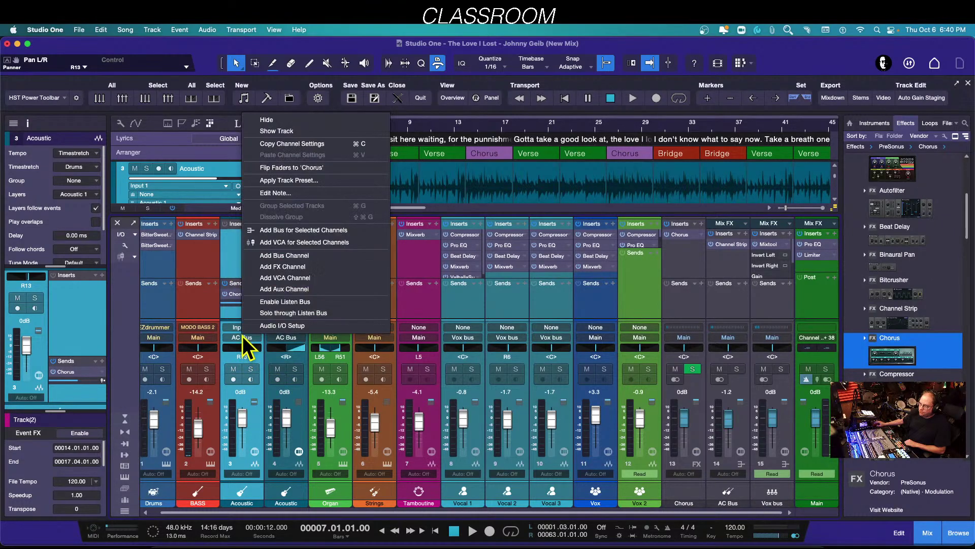
{"action": "left_click", "coordinate": [233, 288]}
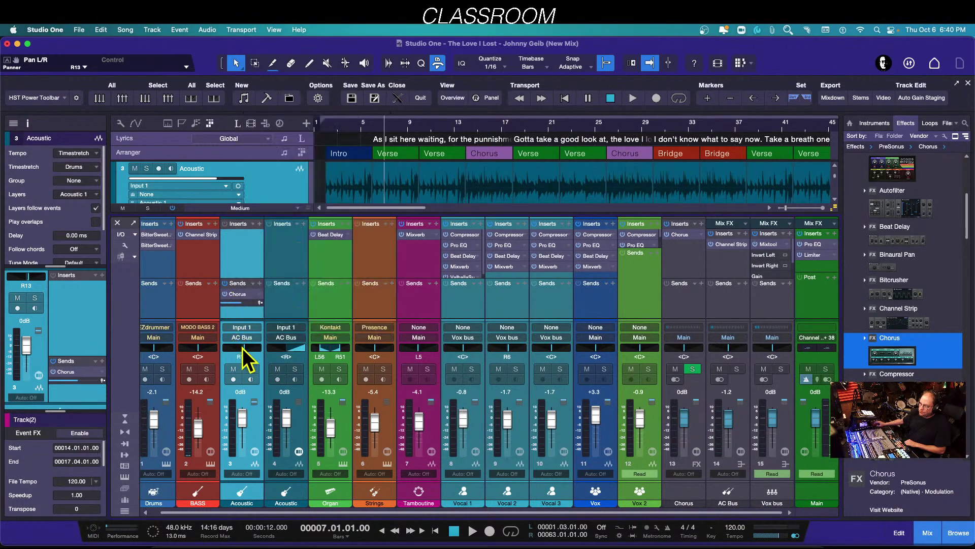
{"action": "right_click", "coordinate": [244, 349]}
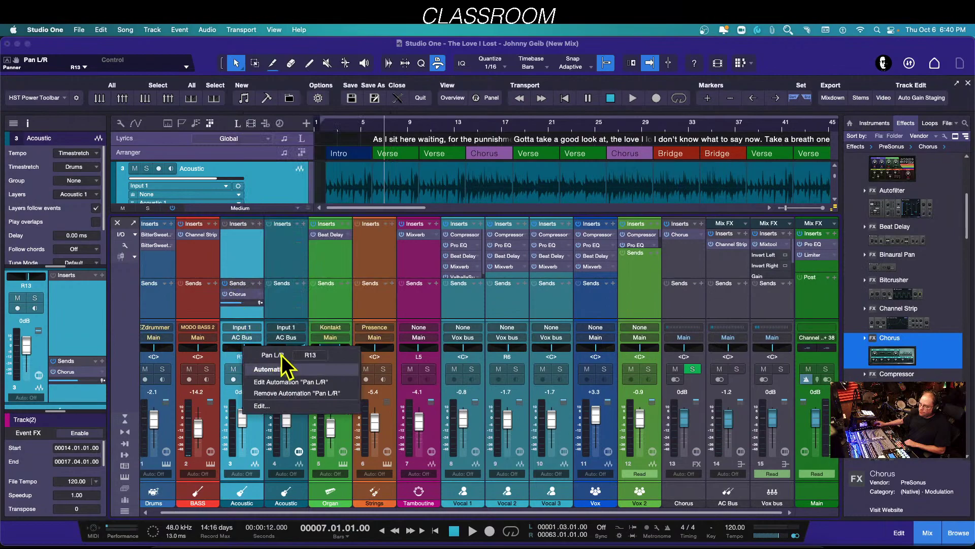
{"action": "left_click", "coordinate": [261, 406]}
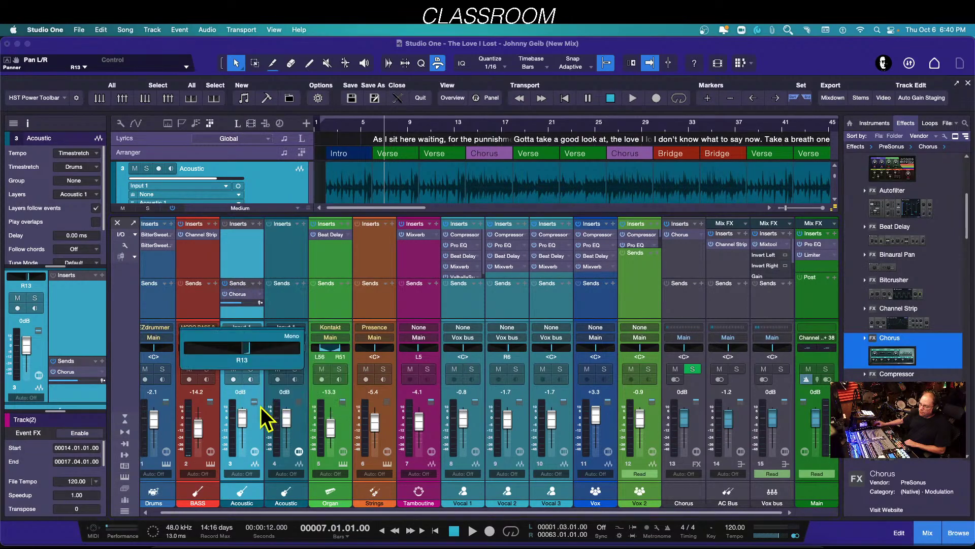
{"action": "left_click", "coordinate": [240, 309]}
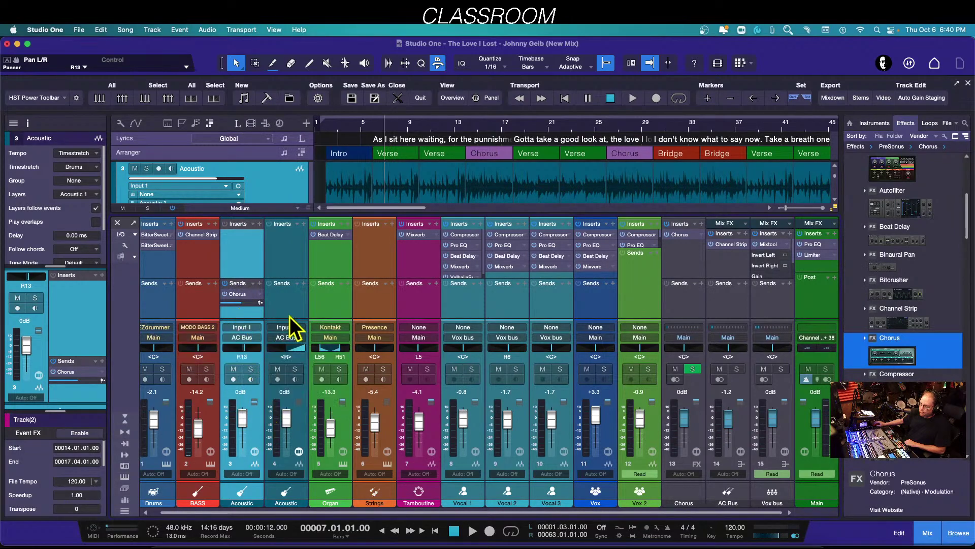
Compare the second Acoustic channel's pan control options in the mixer with those in its Channel Editor.
{"action": "right_click", "coordinate": [291, 353]}
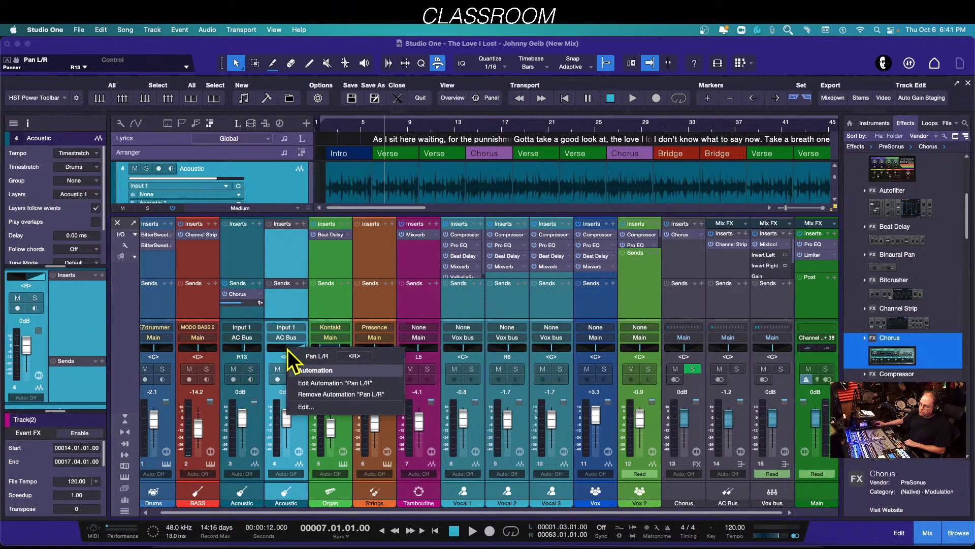
{"action": "left_click", "coordinate": [296, 299]}
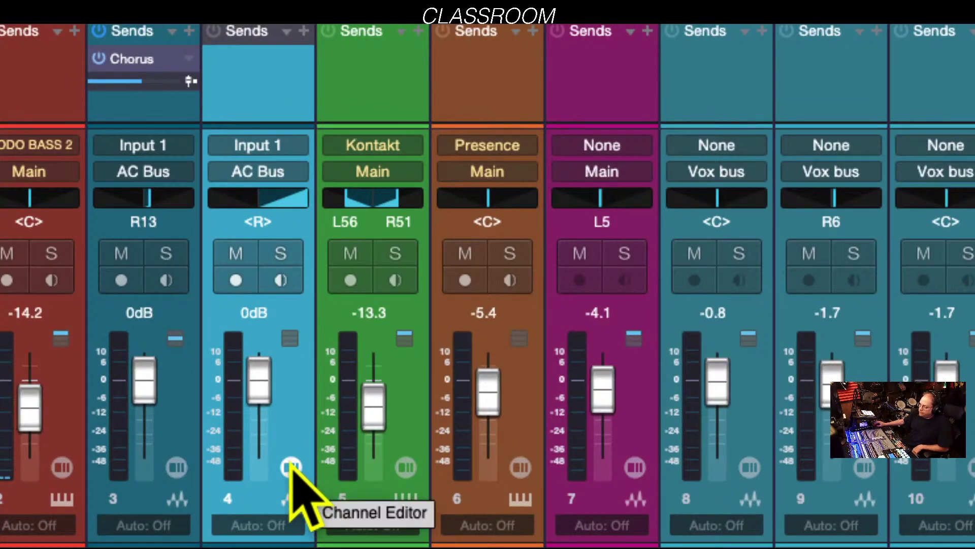
{"action": "left_click", "coordinate": [291, 466]}
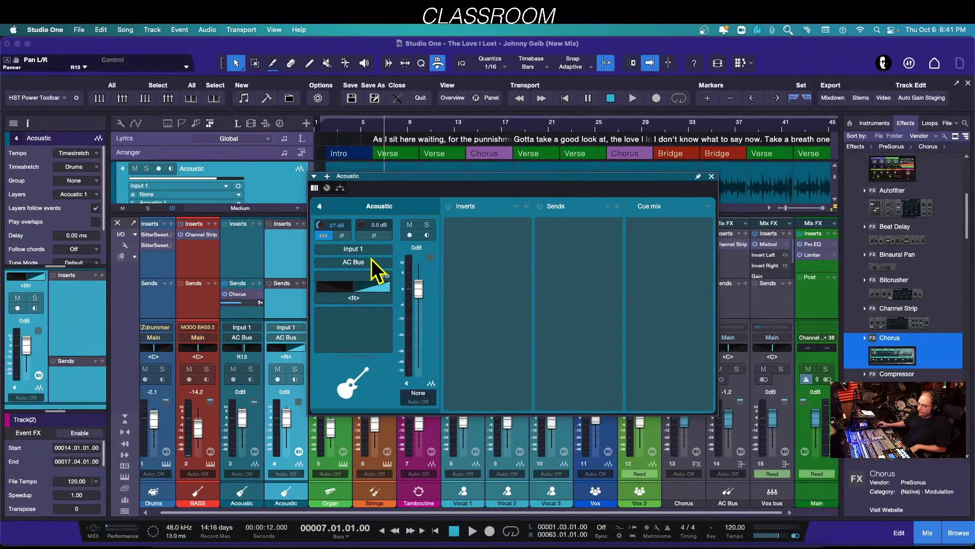
{"action": "right_click", "coordinate": [355, 292]}
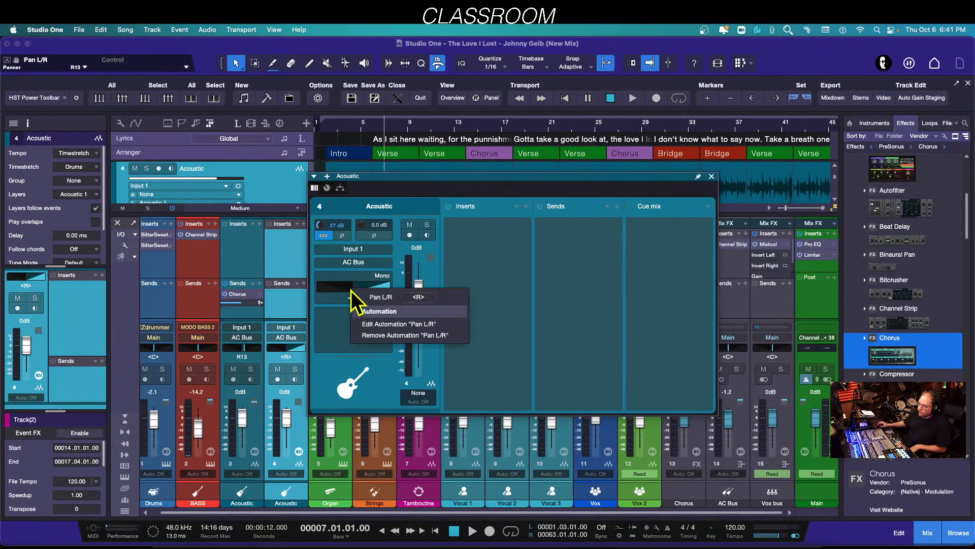
{"action": "left_click", "coordinate": [337, 287]}
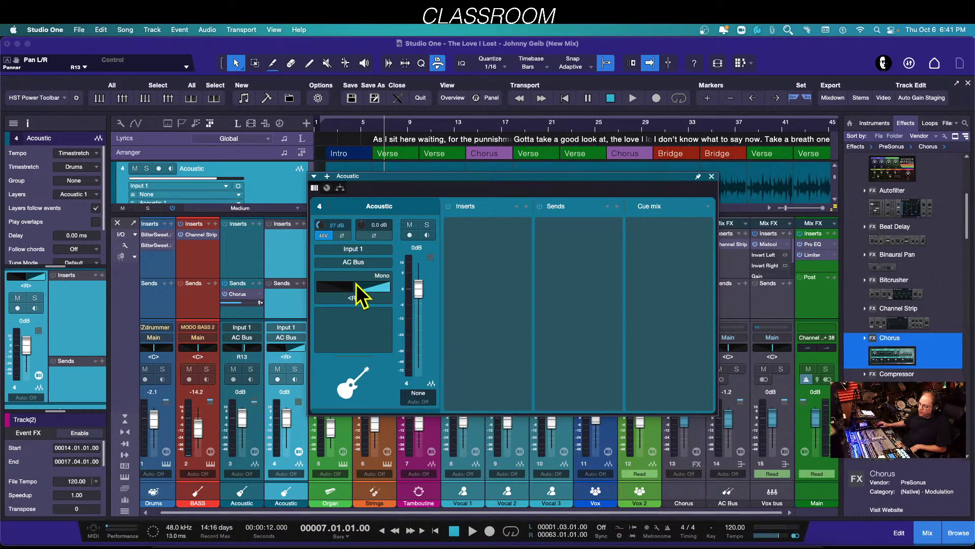
Pan the second Acoustic channel to R17 in its Channel Editor, recheck the pan options and close the editor.
{"action": "left_click_drag", "start_coordinate": [355, 285], "coordinate": [364, 285]}
{"action": "right_click", "coordinate": [369, 287]}
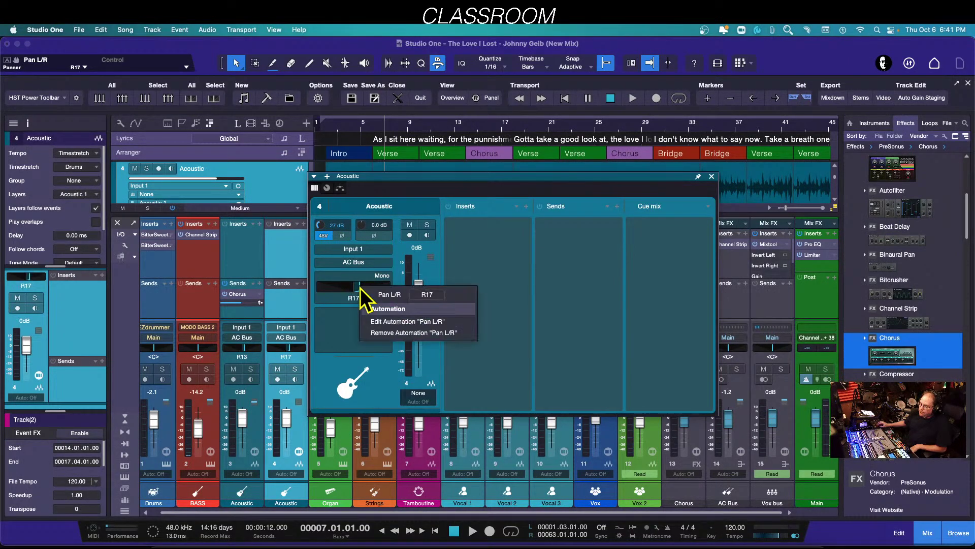
{"action": "left_click", "coordinate": [342, 331]}
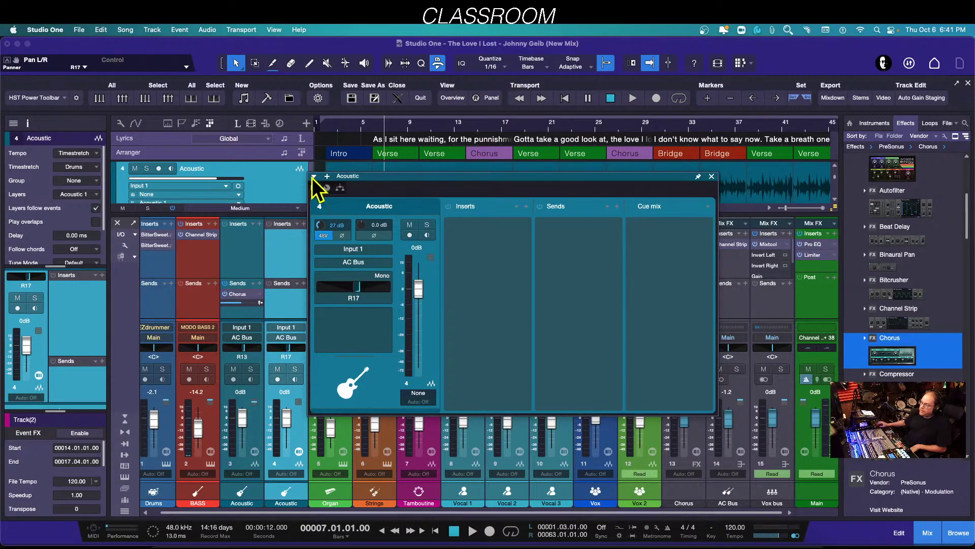
{"action": "left_click", "coordinate": [712, 177]}
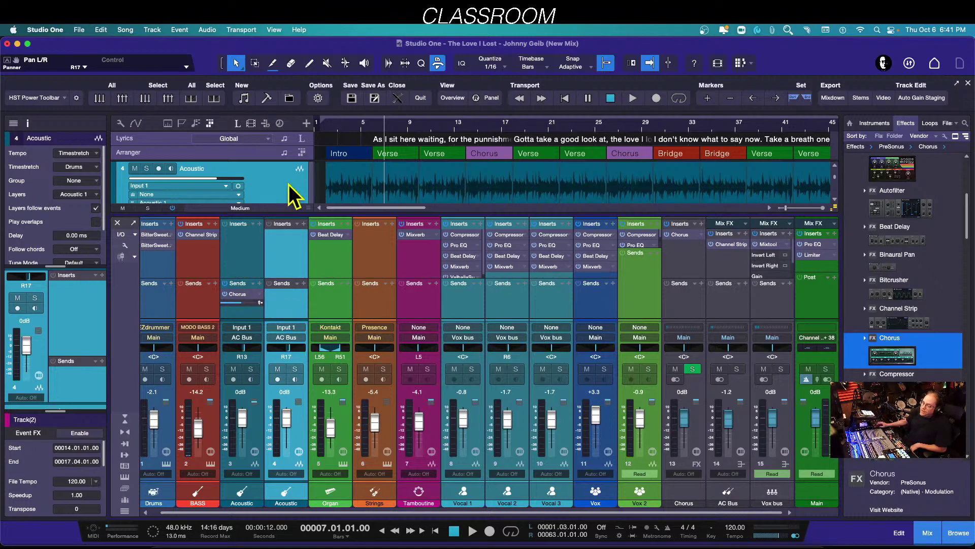
Inspect the options of the Chorus send on the first Acoustic channel.
{"action": "scroll", "coordinate": [288, 185], "scroll_direction": "down", "scroll_amount": 1}
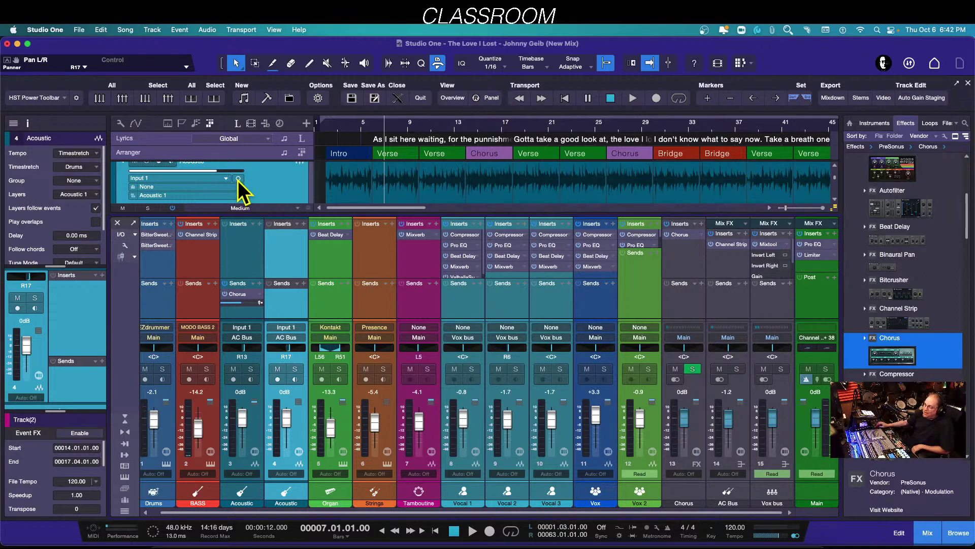
{"action": "right_click", "coordinate": [243, 297]}
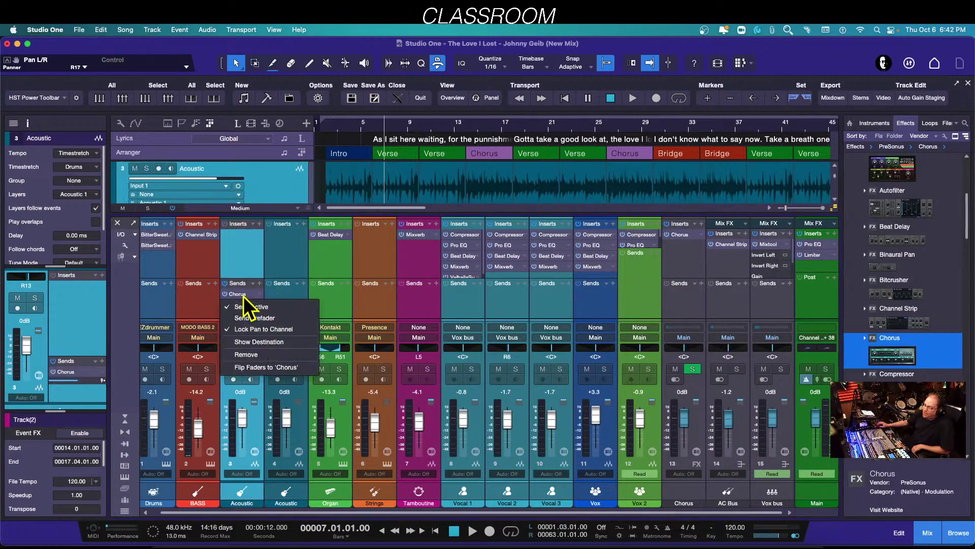
{"action": "left_click", "coordinate": [240, 245]}
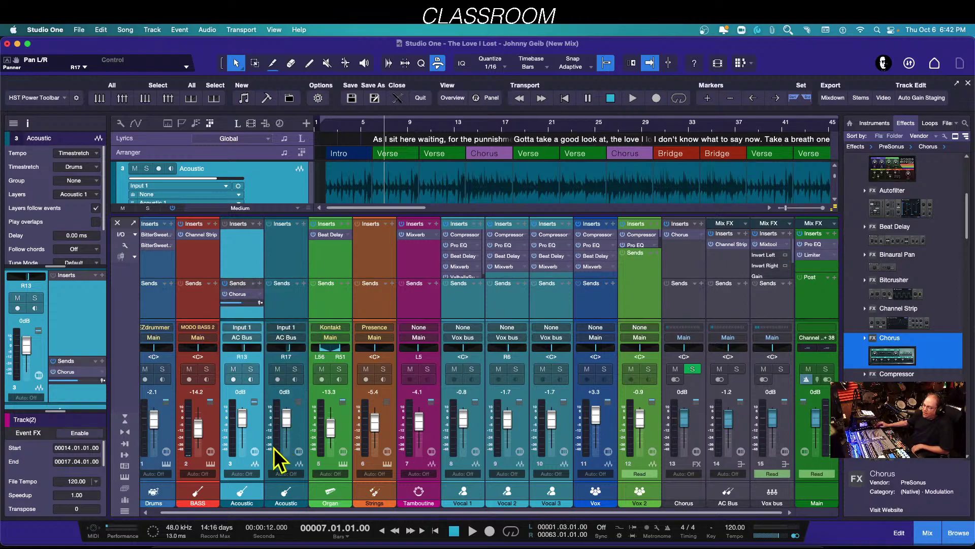
Open the first Acoustic channel's Channel Editor and examine the automation options of its mono pan control.
{"action": "left_click", "coordinate": [254, 451]}
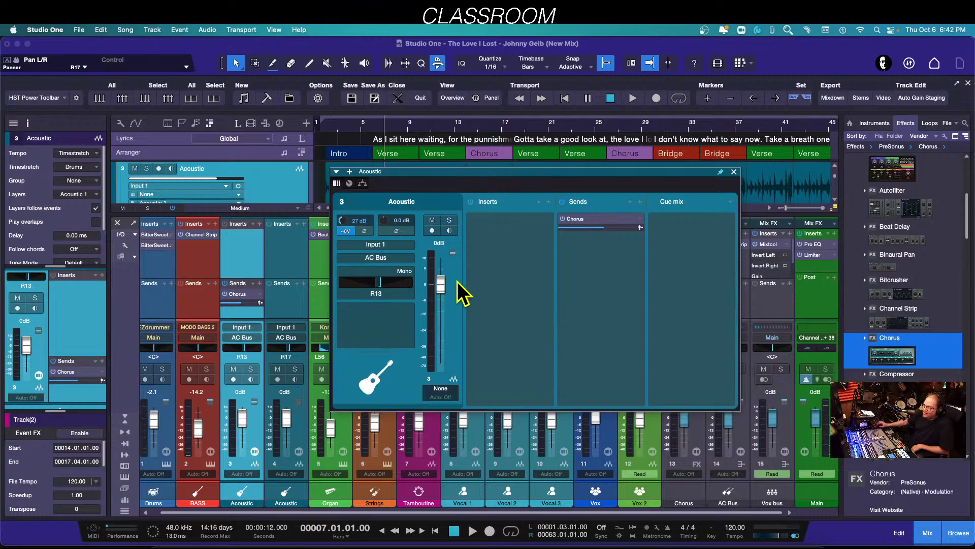
{"action": "right_click", "coordinate": [383, 285]}
{"action": "left_click", "coordinate": [378, 280]}
{"action": "right_click", "coordinate": [376, 276]}
{"action": "left_click", "coordinate": [365, 287]}
{"action": "right_click", "coordinate": [373, 292]}
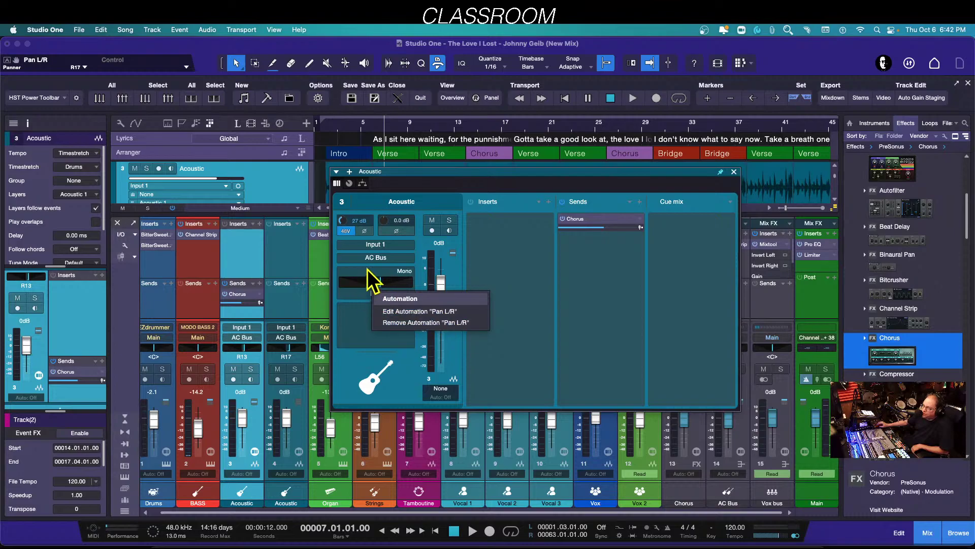
{"action": "left_click", "coordinate": [367, 270]}
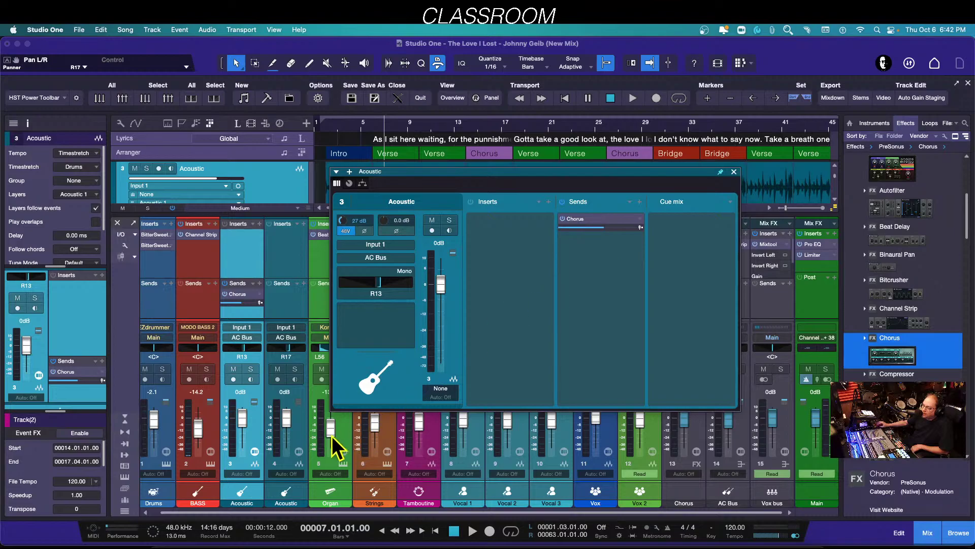
Check the first Acoustic channel's pan options in the mixer with the Channel Editor open and again after closing it.
{"action": "right_click", "coordinate": [246, 349]}
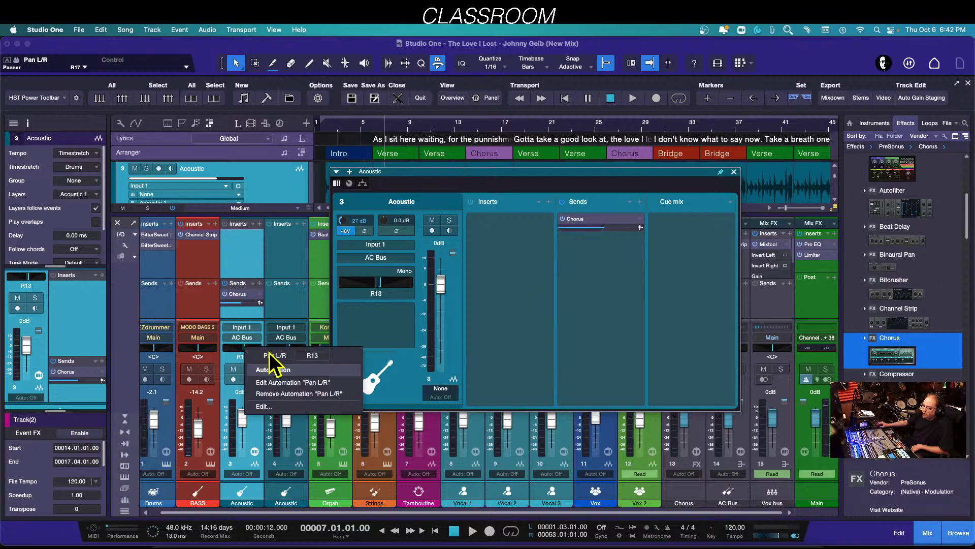
{"action": "left_click", "coordinate": [241, 364]}
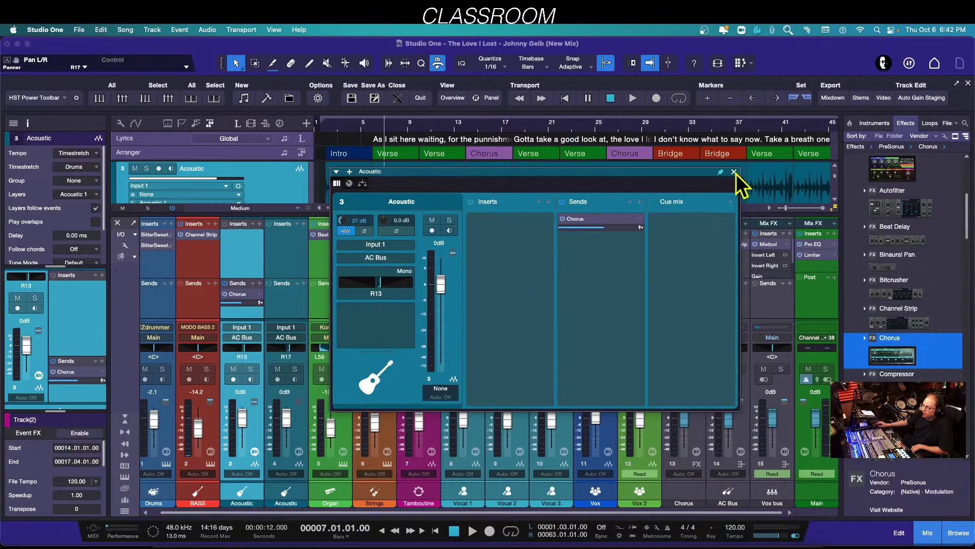
{"action": "left_click", "coordinate": [734, 172]}
{"action": "right_click", "coordinate": [242, 348]}
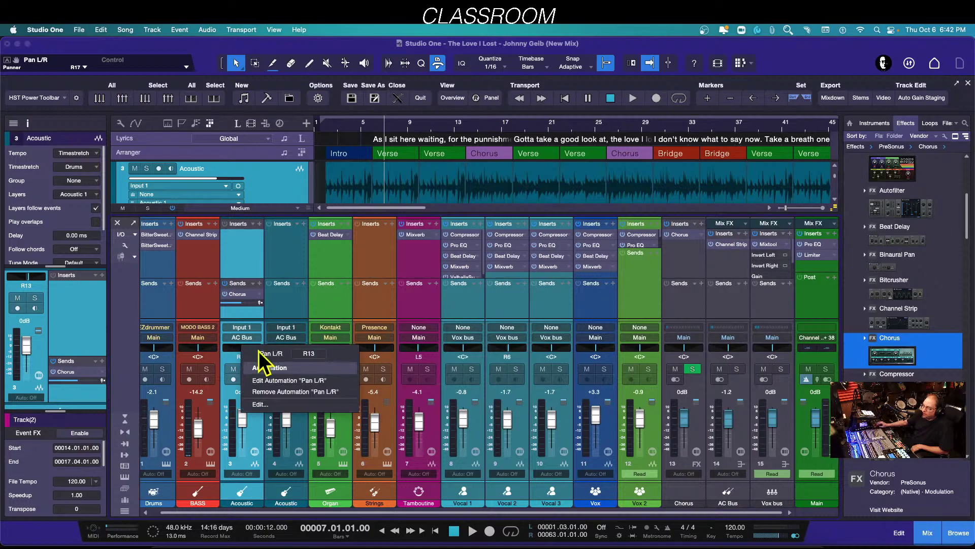
{"action": "left_click", "coordinate": [232, 352]}
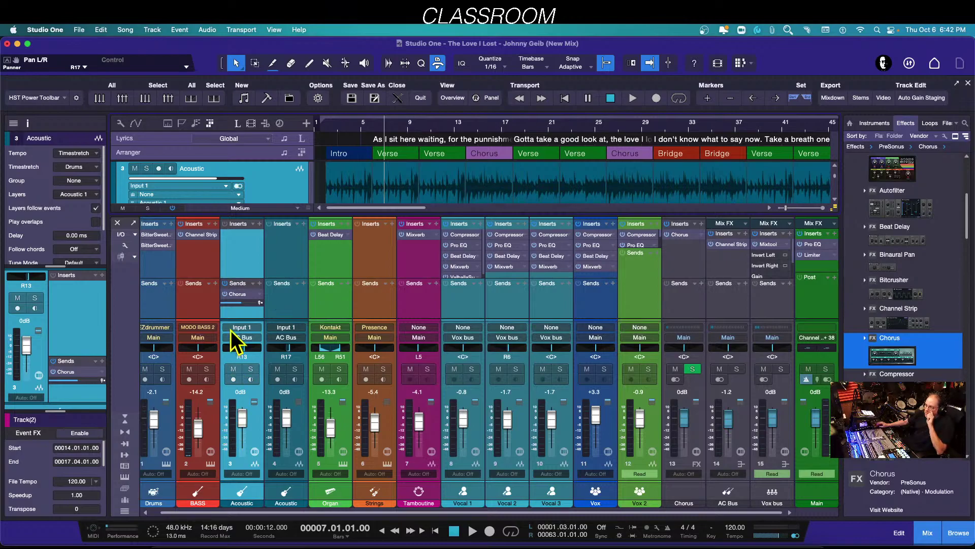
Open the first Acoustic channel's Channel Editor, review the Balance, Dual and Binaural pan modes, and close the editor.
{"action": "left_click", "coordinate": [255, 464]}
{"action": "right_click", "coordinate": [386, 290]}
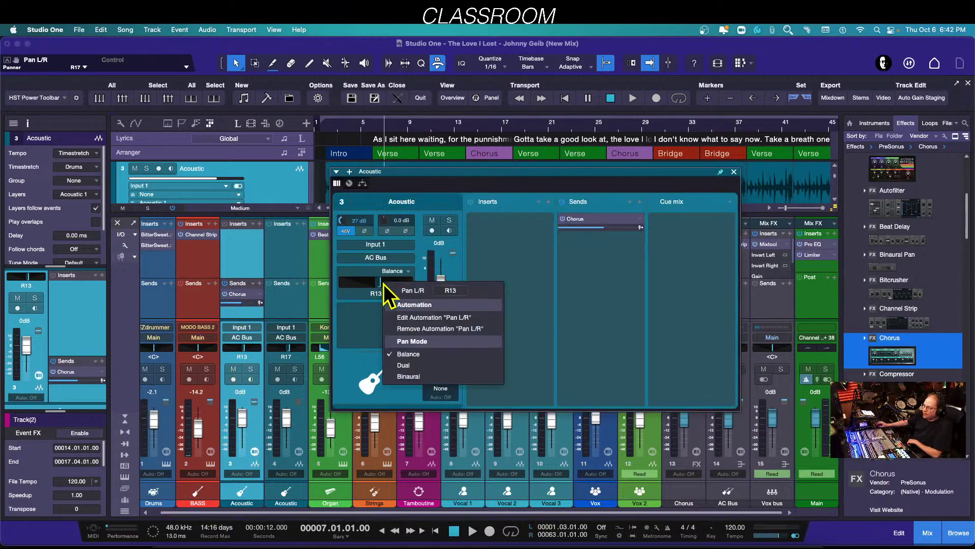
{"action": "left_click", "coordinate": [403, 277]}
{"action": "left_click", "coordinate": [406, 272]}
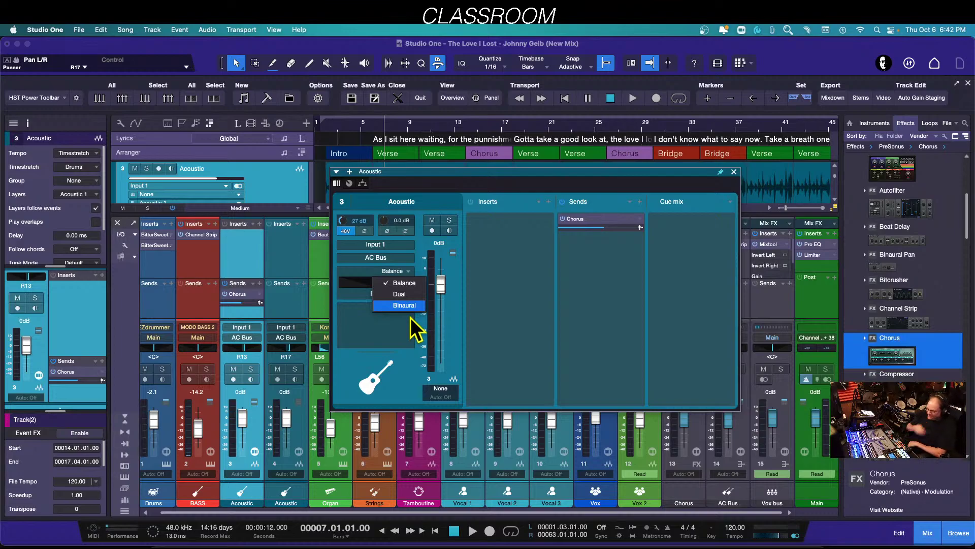
{"action": "left_click", "coordinate": [397, 379]}
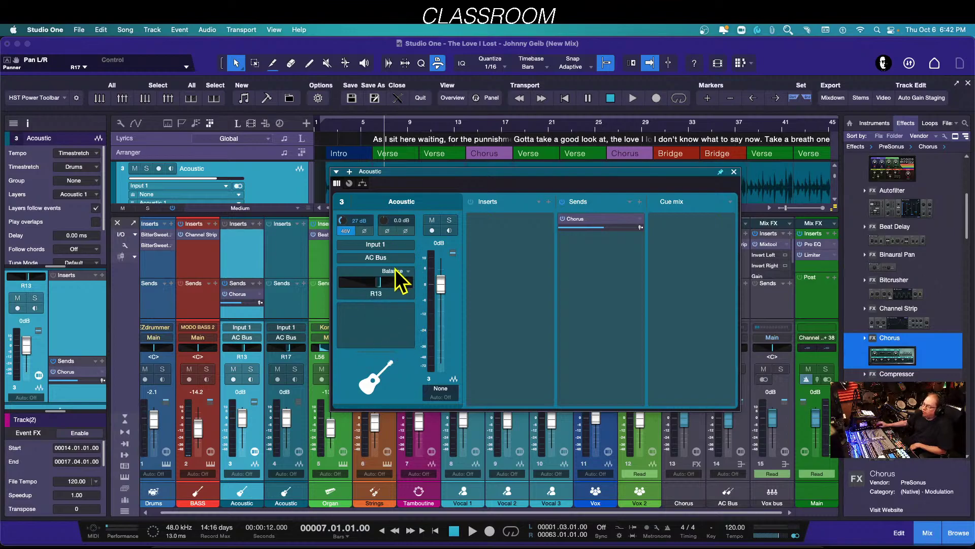
{"action": "left_click", "coordinate": [408, 273]}
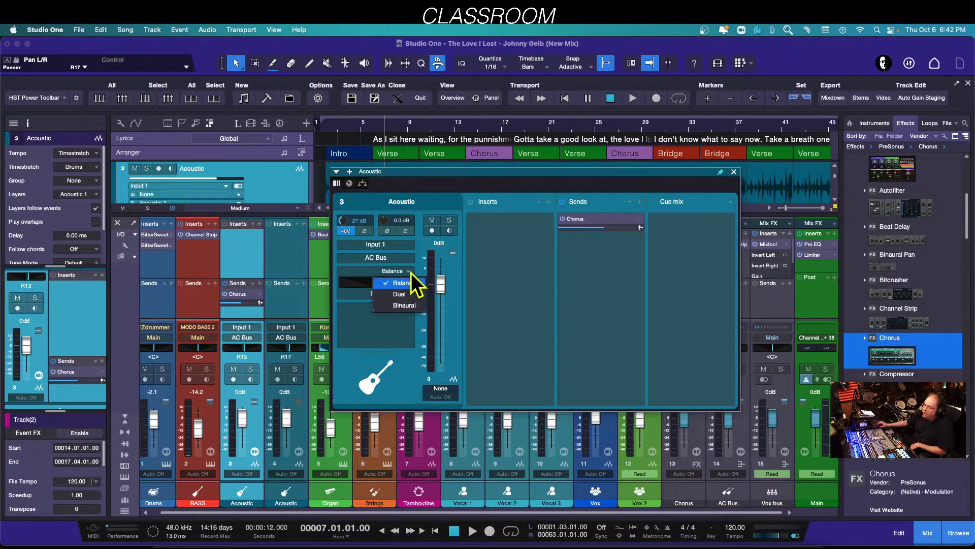
{"action": "left_click", "coordinate": [404, 328]}
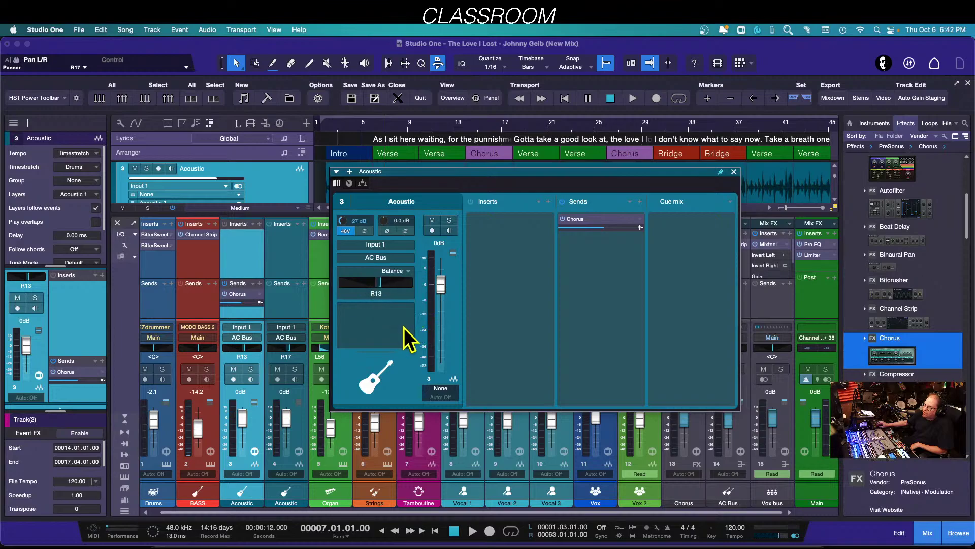
{"action": "left_click_drag", "start_coordinate": [549, 173], "coordinate": [586, 156]}
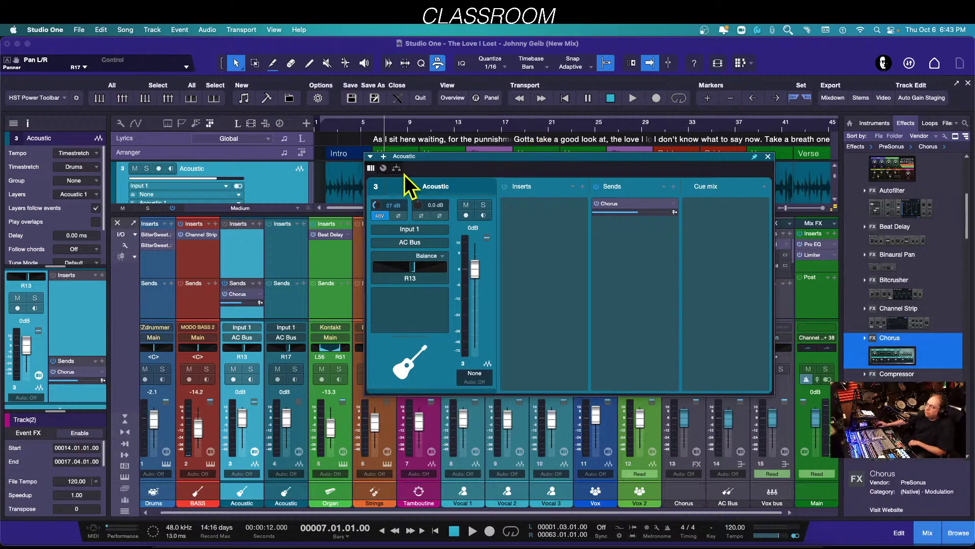
{"action": "left_click", "coordinate": [768, 157]}
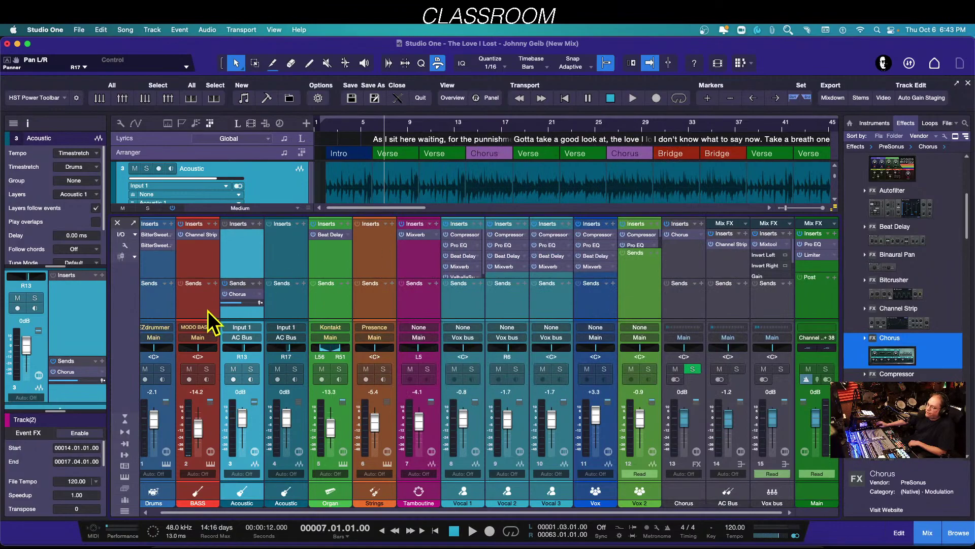
Open the Organ channel's Beat Delay insert and move its window up over the arrangement.
{"action": "left_click", "coordinate": [329, 235]}
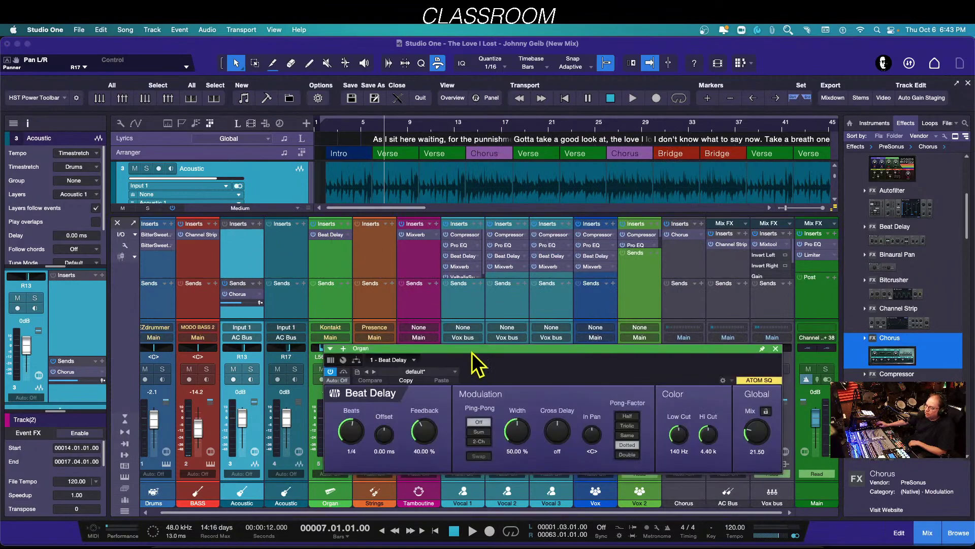
{"action": "left_click_drag", "start_coordinate": [472, 352], "coordinate": [455, 194]}
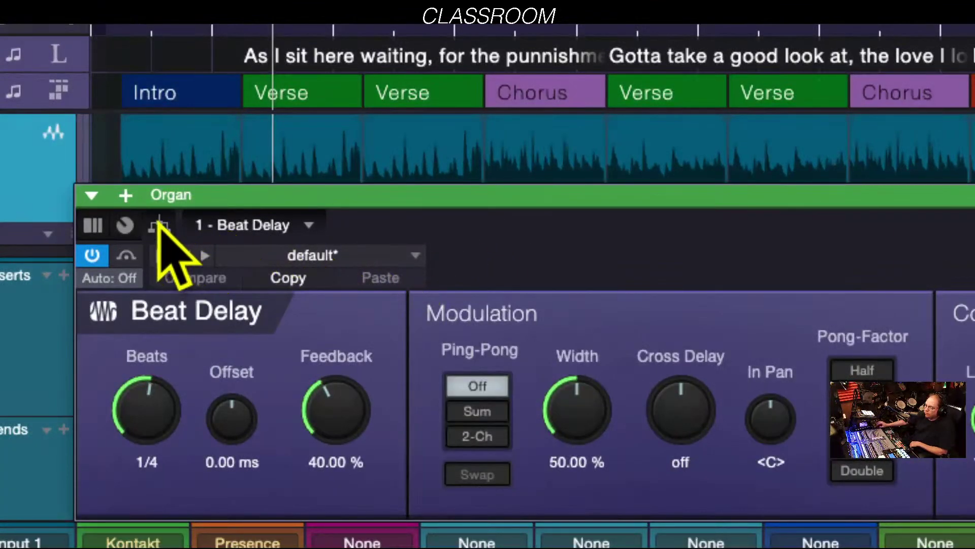
Review the Organ channel's routing view and its macro controls from the Beat Delay window, closing the window after each.
{"action": "left_click", "coordinate": [159, 225]}
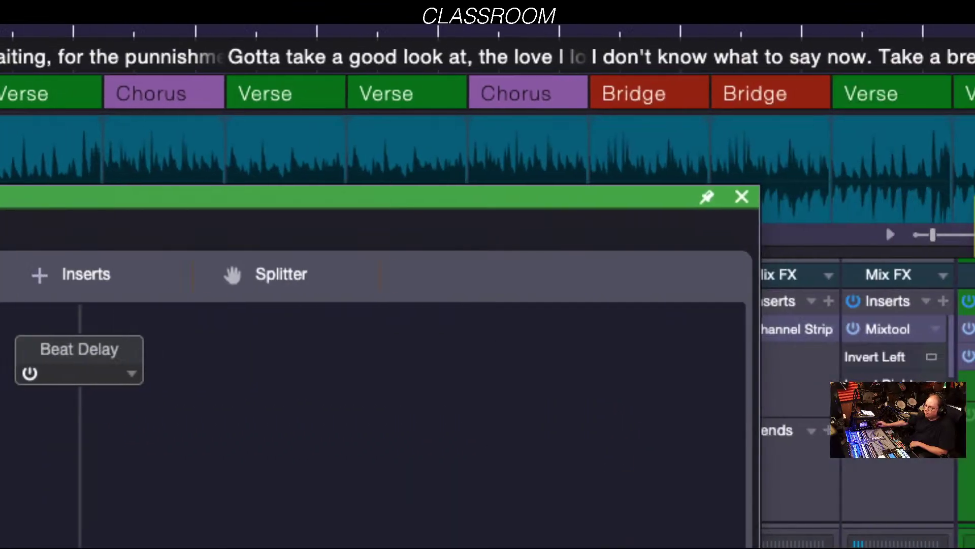
{"action": "left_click", "coordinate": [741, 196]}
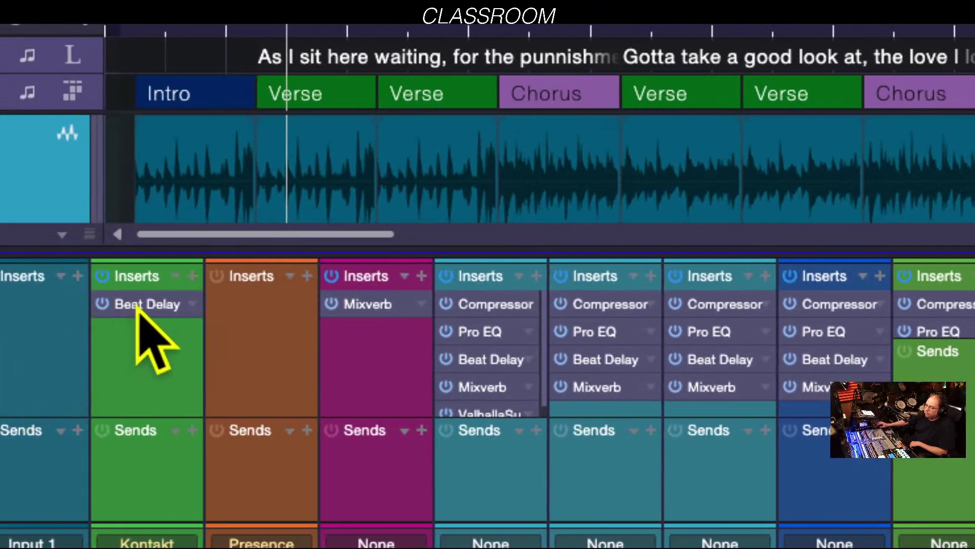
{"action": "right_click", "coordinate": [137, 305]}
{"action": "left_click", "coordinate": [137, 305]}
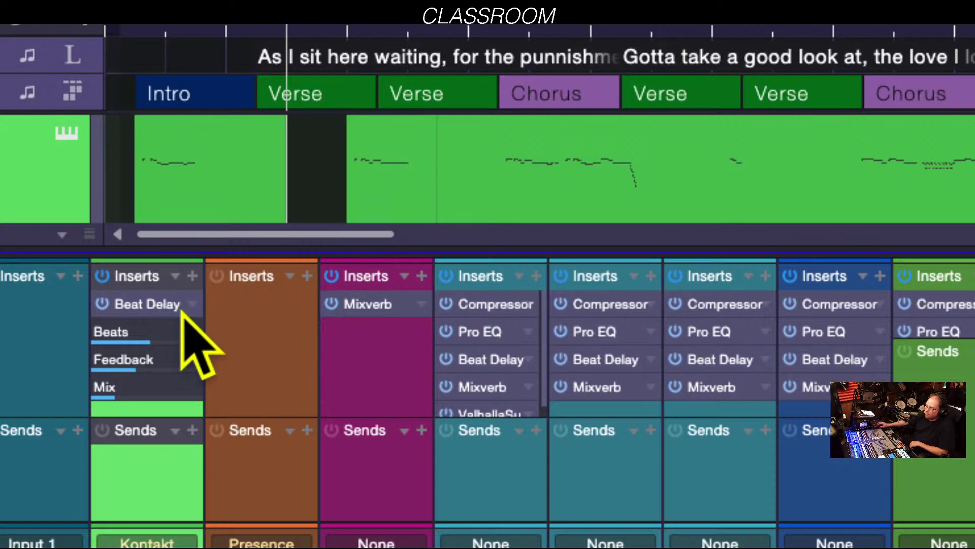
{"action": "double_click", "coordinate": [153, 313]}
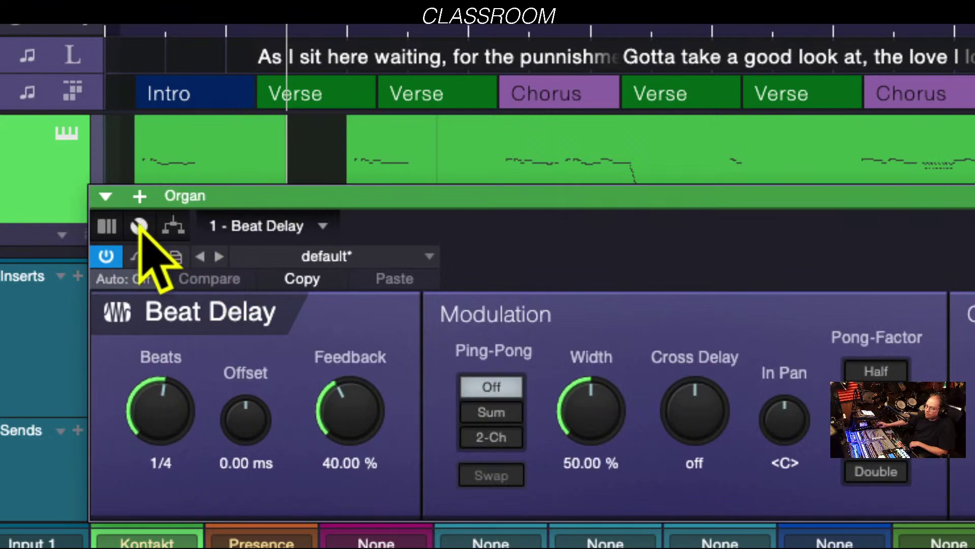
{"action": "left_click", "coordinate": [138, 225]}
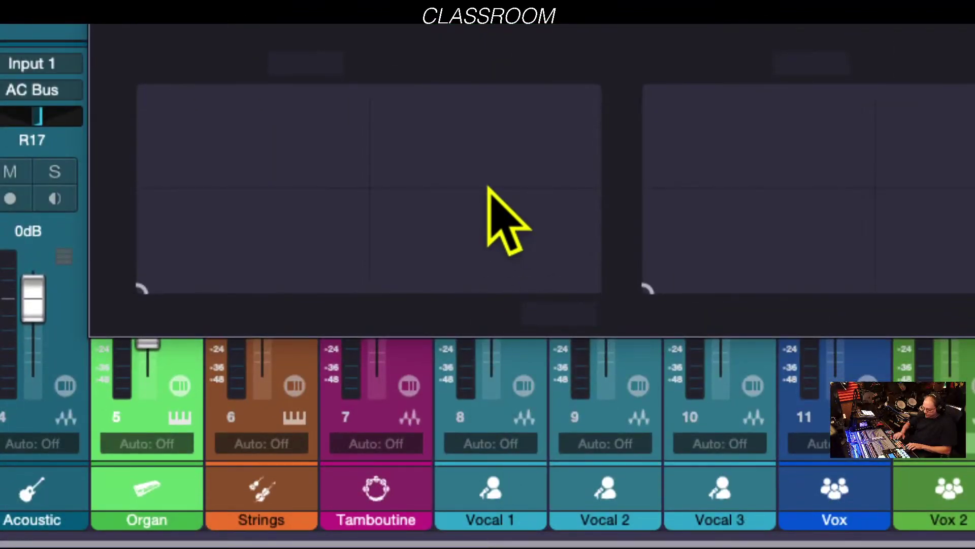
{"action": "key", "text": "super+alt+8"}
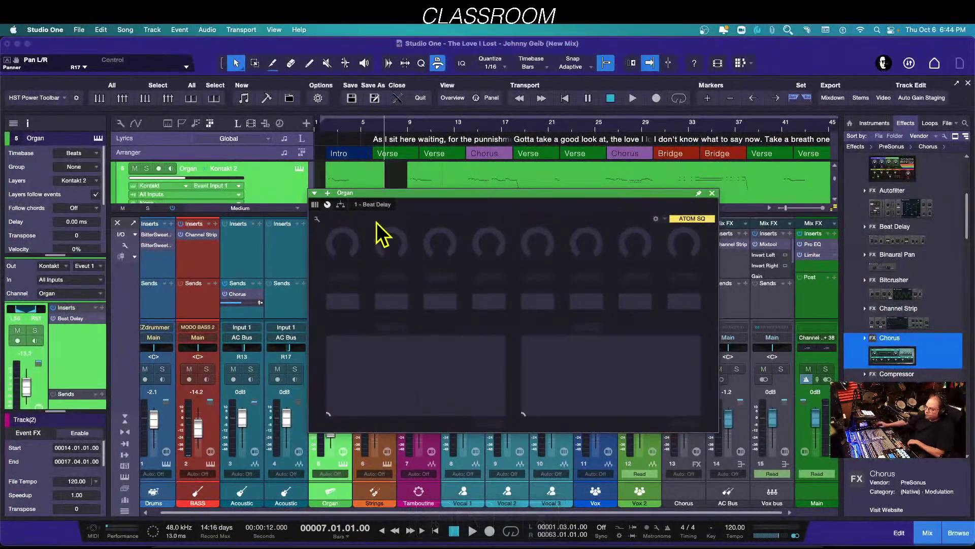
{"action": "left_click", "coordinate": [712, 193]}
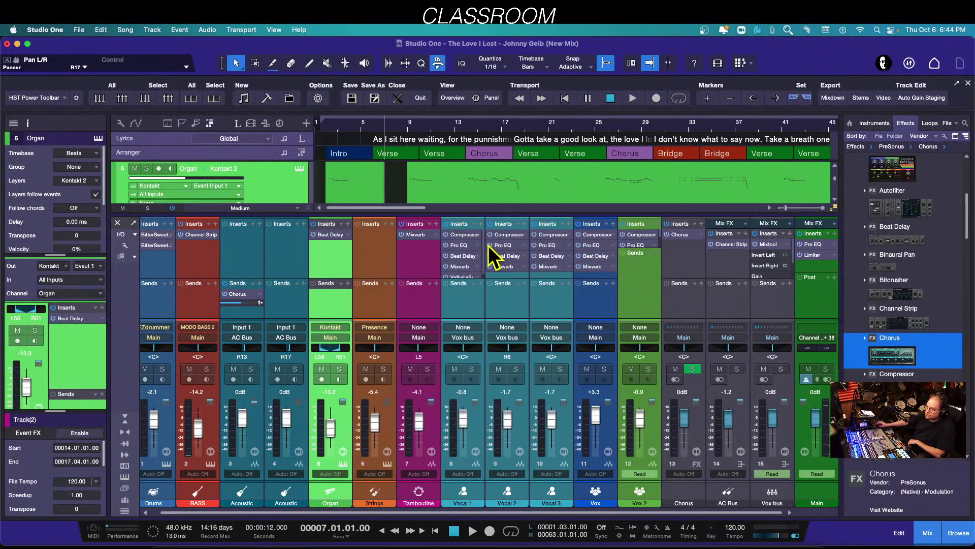
Open the Chorus channel's overview from the first Acoustic channel's send, and compare it with the Acoustic channel's own Channel Editor.
{"action": "left_click", "coordinate": [238, 294]}
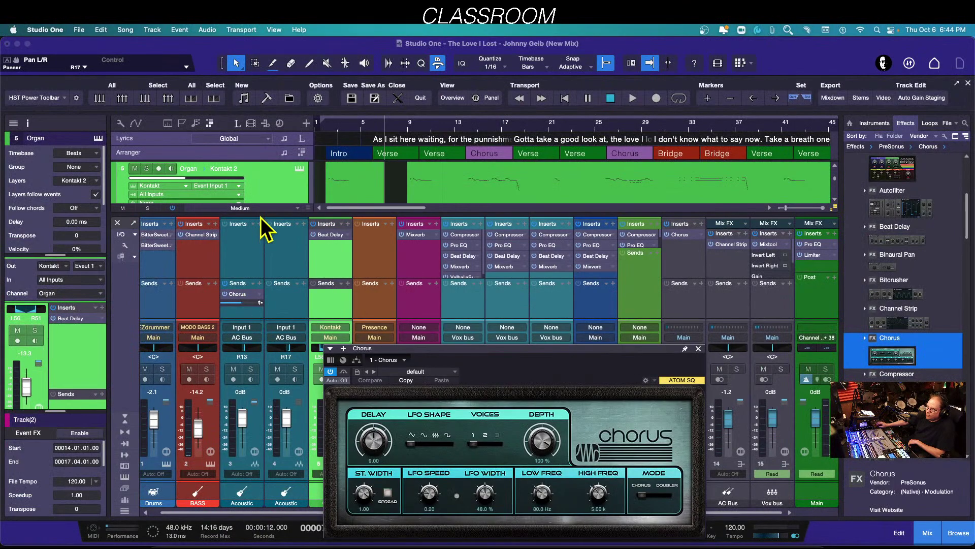
{"action": "left_click", "coordinate": [330, 359]}
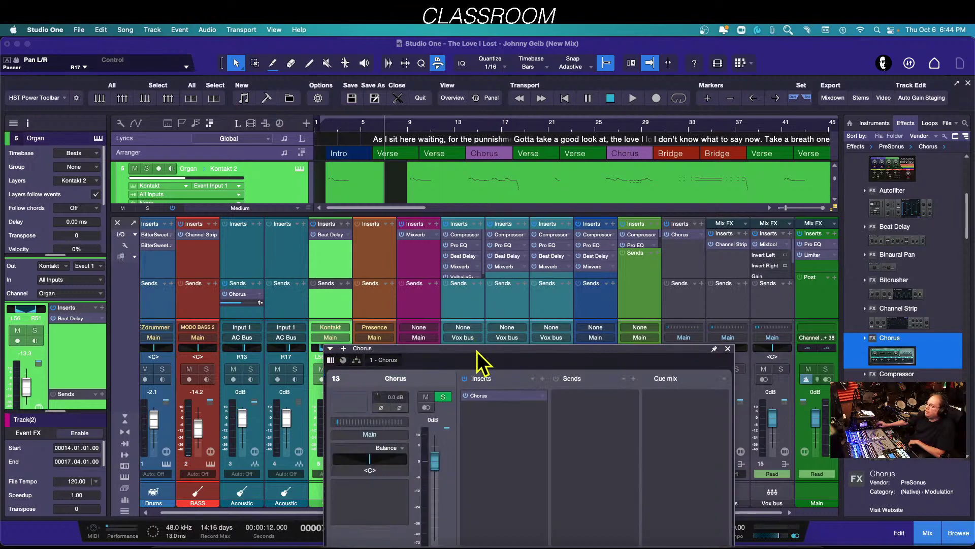
{"action": "left_click_drag", "start_coordinate": [477, 352], "coordinate": [532, 157]}
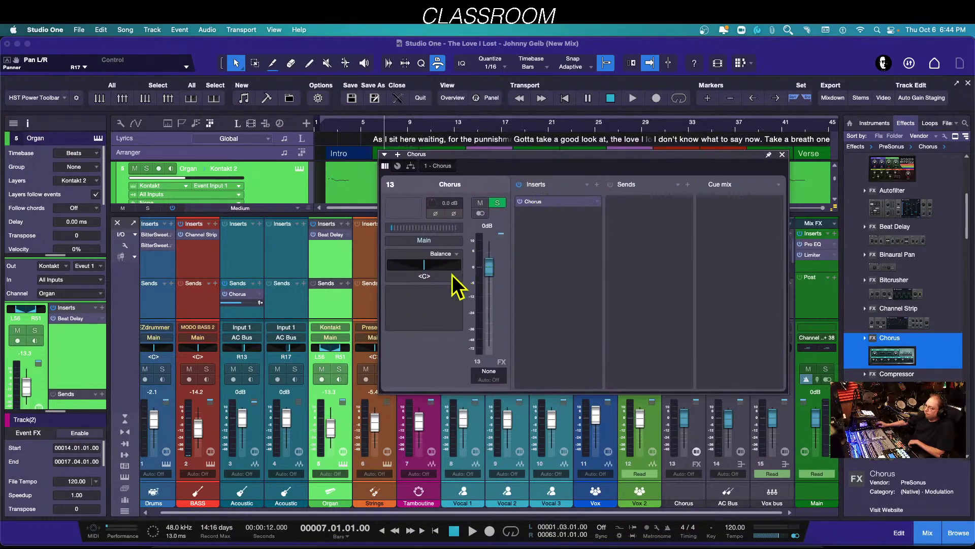
{"action": "left_click", "coordinate": [783, 154]}
{"action": "left_click", "coordinate": [256, 452]}
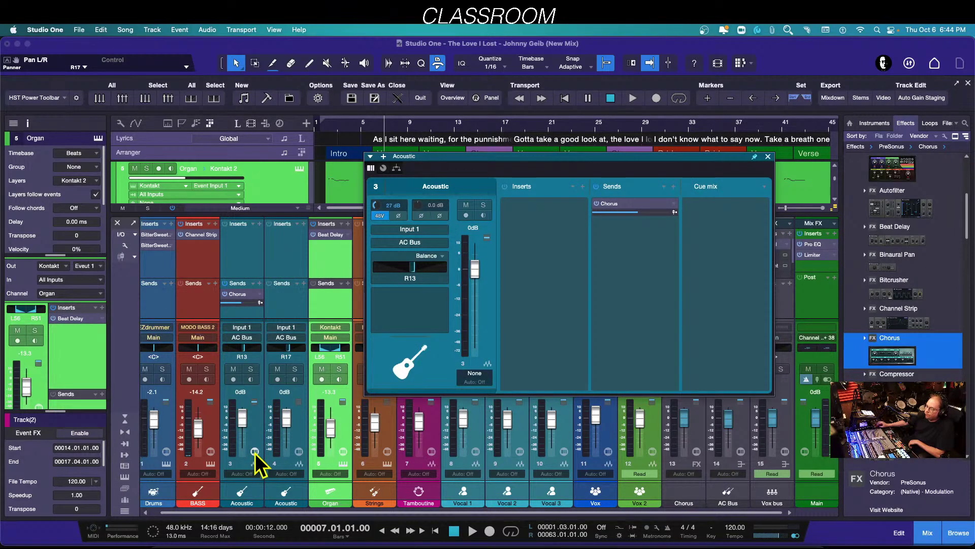
{"action": "left_click", "coordinate": [255, 453]}
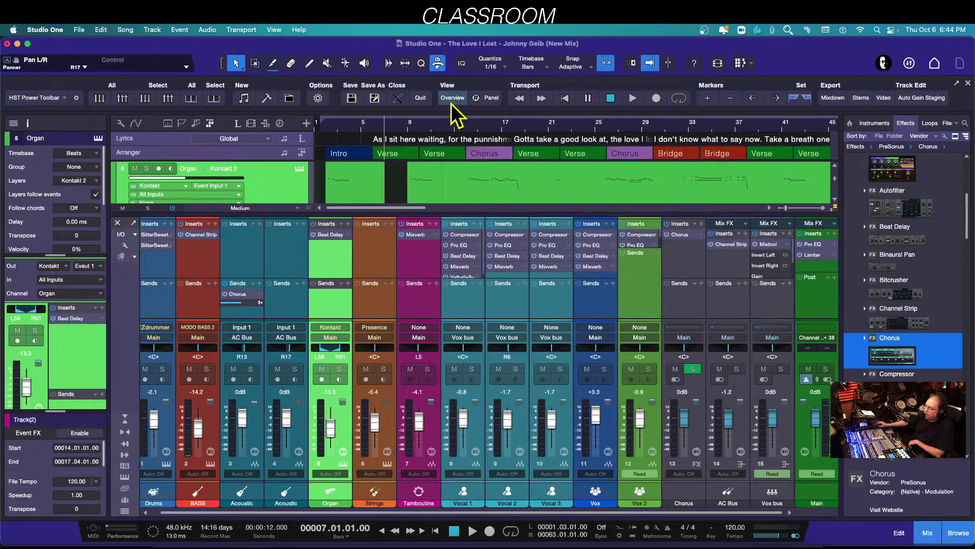
Reopen the Chorus channel's overview from the Acoustic send, review its pan mode options, and close it.
{"action": "left_click", "coordinate": [241, 299]}
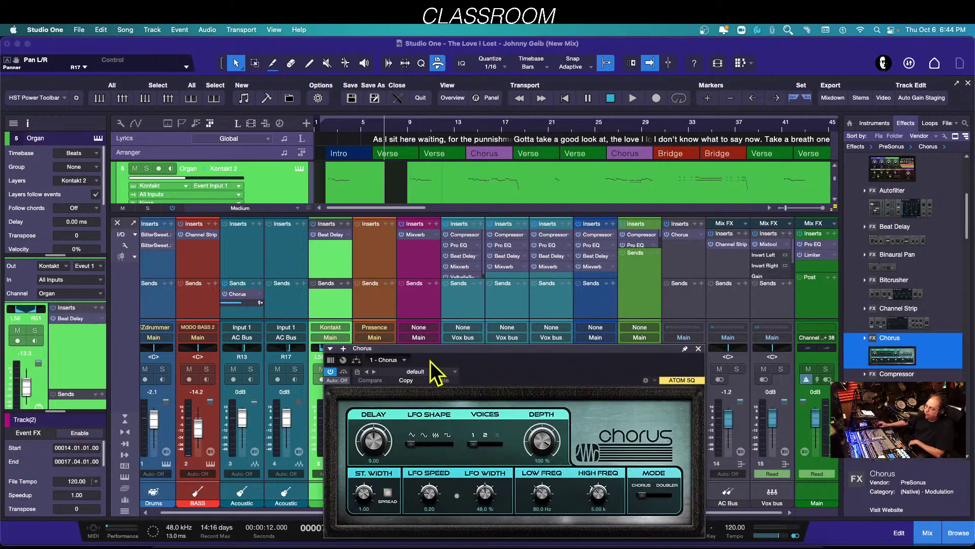
{"action": "left_click", "coordinate": [332, 361]}
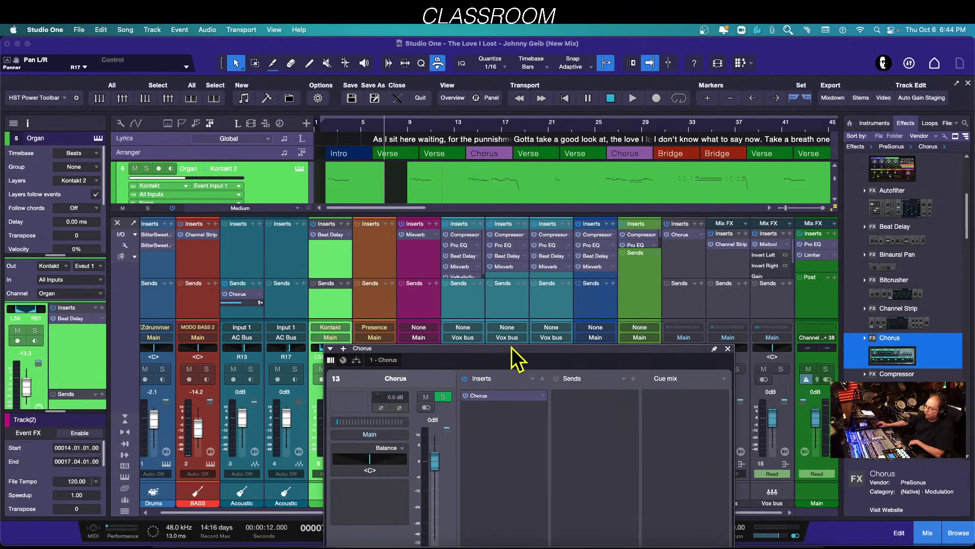
{"action": "left_click_drag", "start_coordinate": [511, 347], "coordinate": [571, 142]}
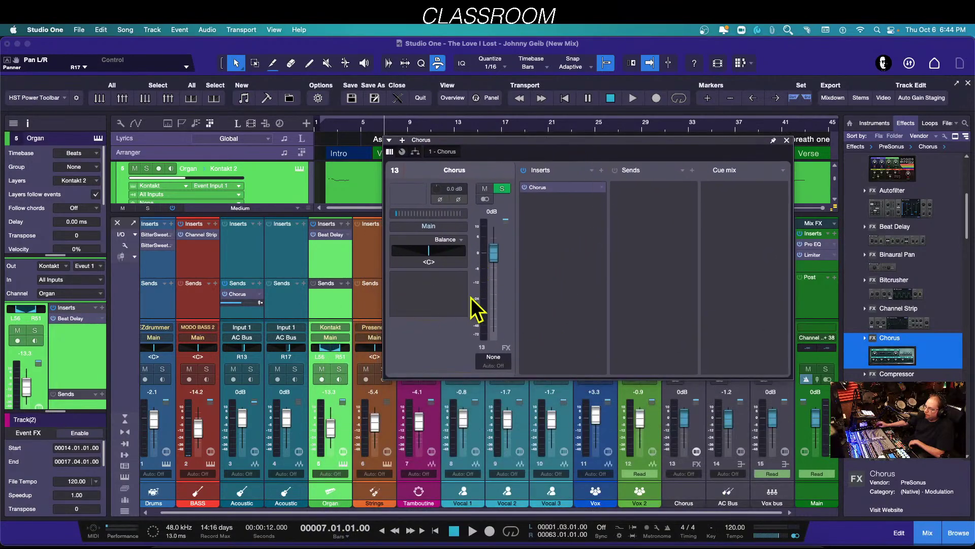
{"action": "left_click", "coordinate": [462, 241]}
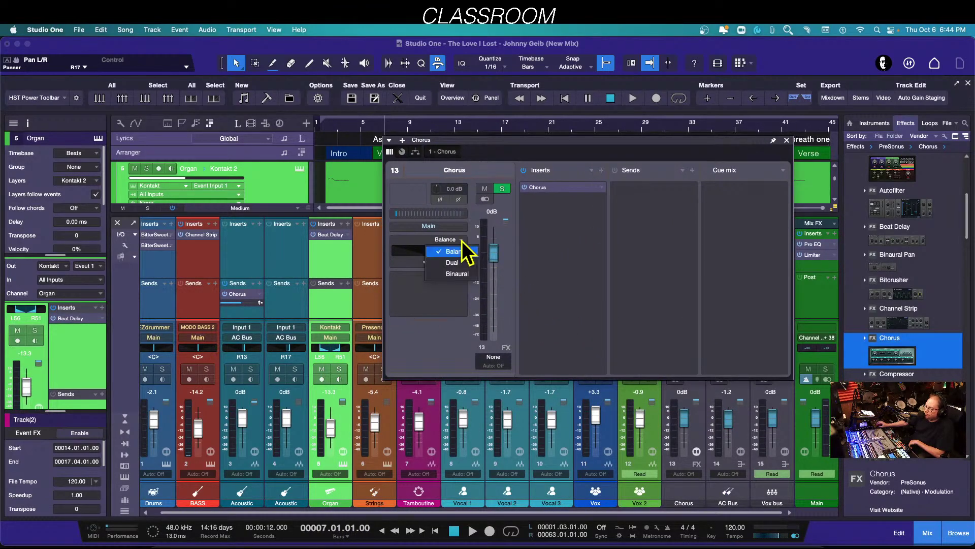
{"action": "left_click", "coordinate": [443, 333]}
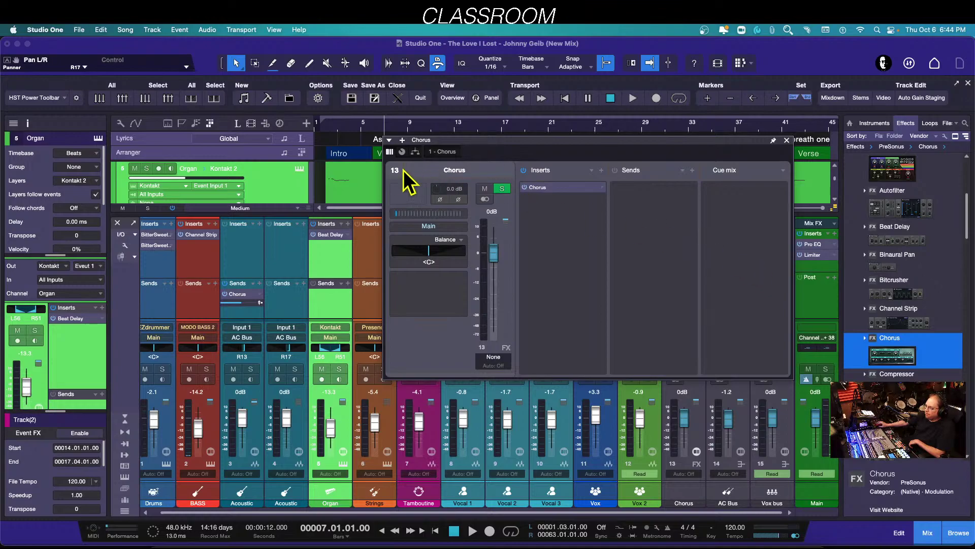
{"action": "left_click", "coordinate": [788, 140]}
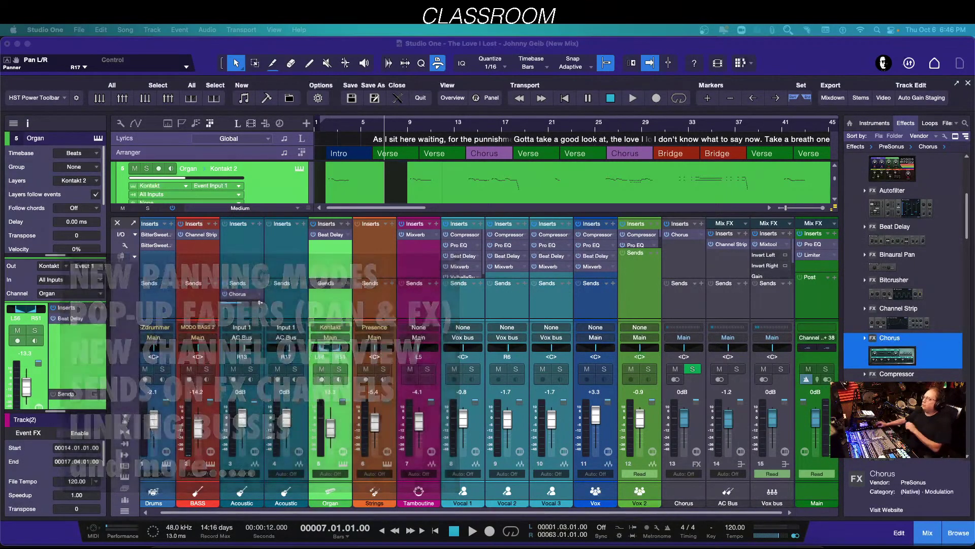
Reduce the mixer to its small console layout and expand the Chorus FX channel to show its inserts and sends.
{"action": "left_click", "coordinate": [555, 523]}
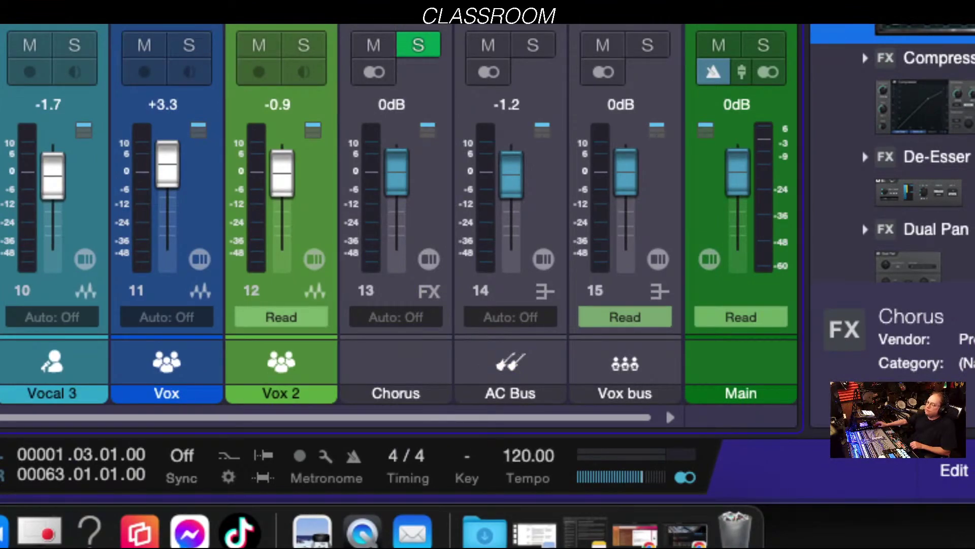
{"action": "key", "text": "super+alt+8"}
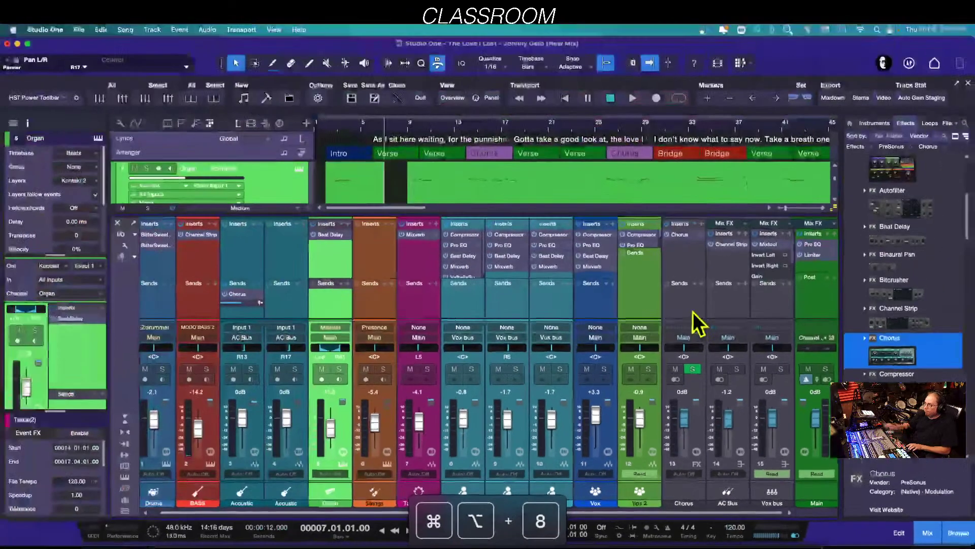
{"action": "left_click", "coordinate": [125, 432]}
{"action": "left_click", "coordinate": [126, 434]}
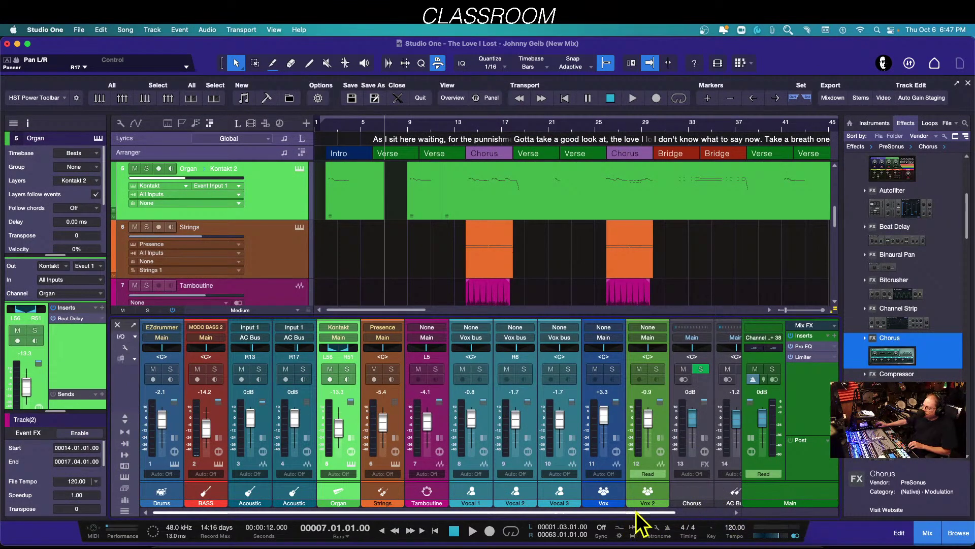
{"action": "left_click_drag", "start_coordinate": [637, 512], "coordinate": [726, 511]}
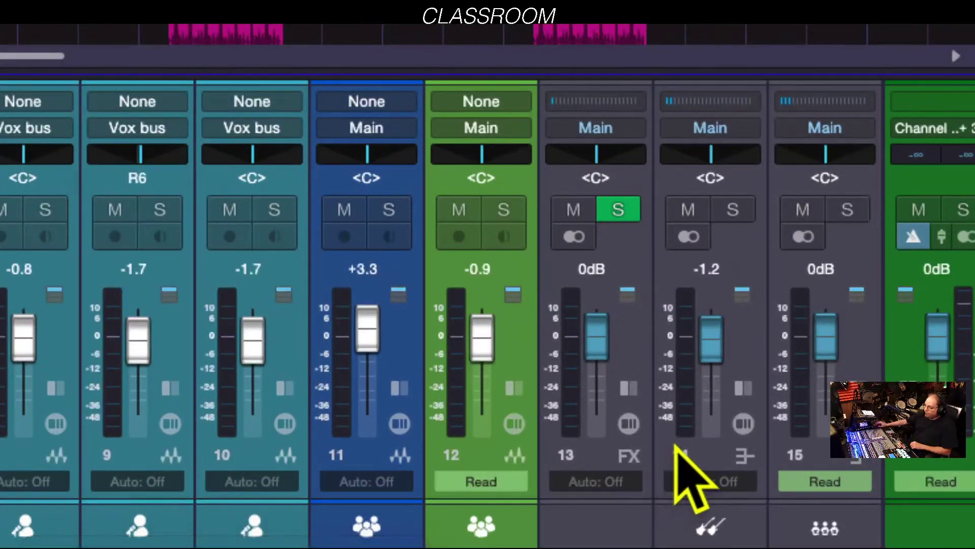
{"action": "left_click", "coordinate": [629, 389]}
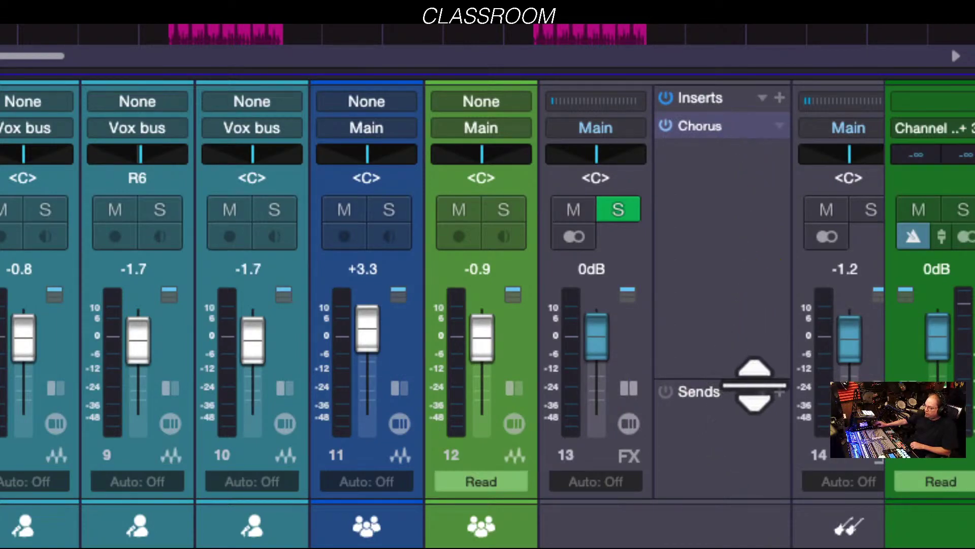
Examine the send destinations offered on the Chorus FX channel, including the sidechain list, and collapse the channel.
{"action": "right_click", "coordinate": [760, 402]}
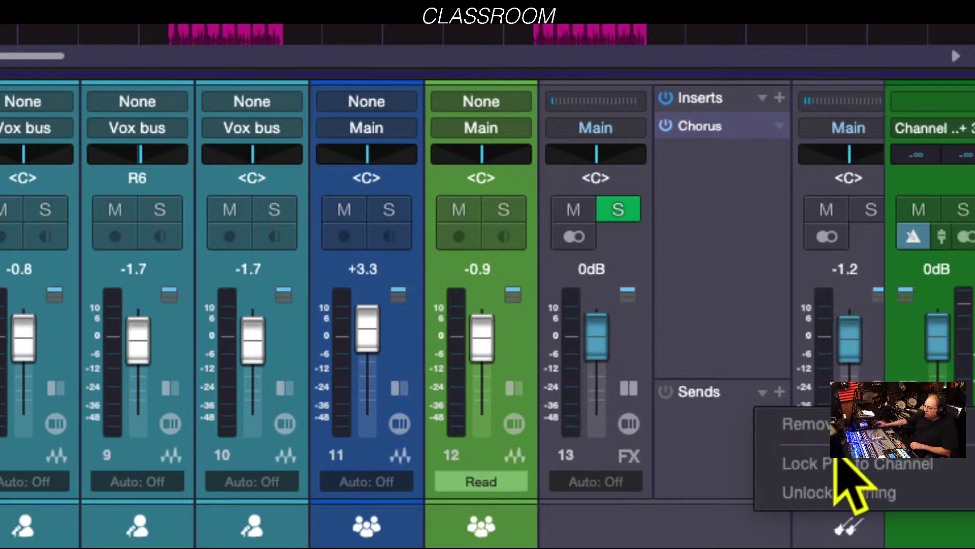
{"action": "left_click", "coordinate": [739, 444]}
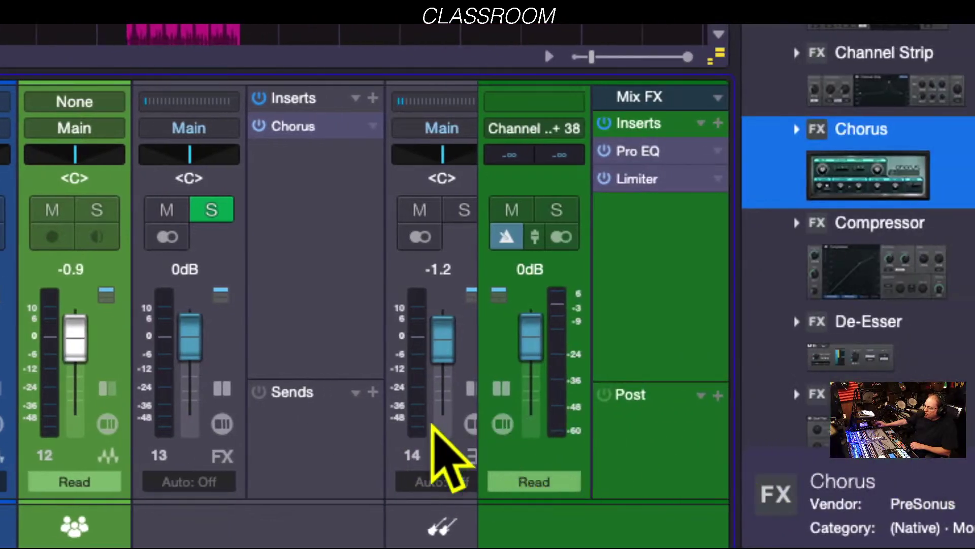
{"action": "left_click", "coordinate": [373, 392]}
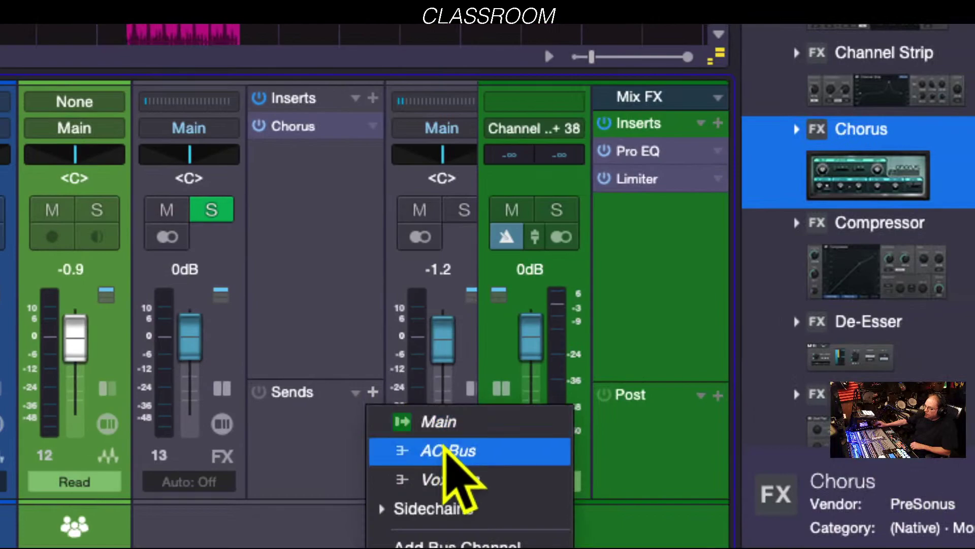
{"action": "left_click", "coordinate": [448, 508]}
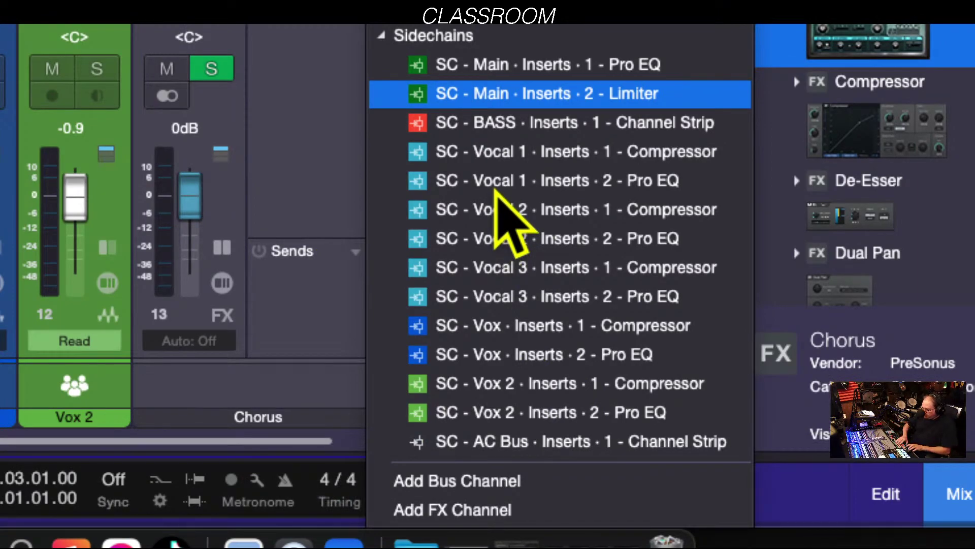
{"action": "key", "text": "super+alt+8"}
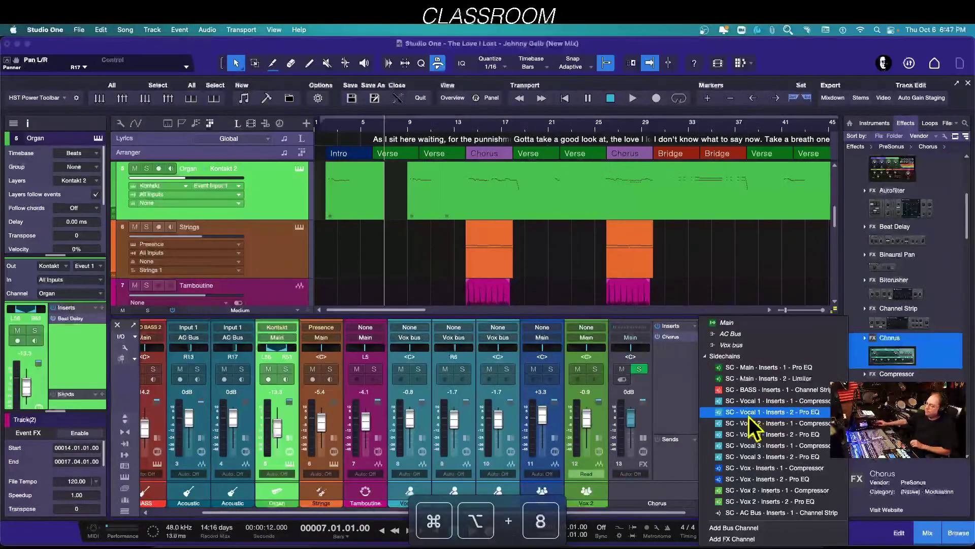
{"action": "left_click", "coordinate": [749, 414]}
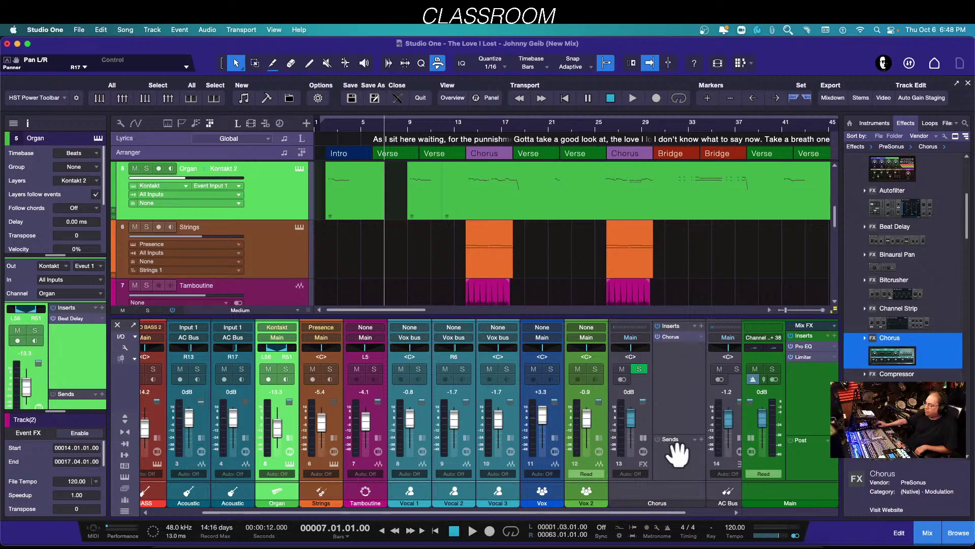
{"action": "left_click", "coordinate": [644, 439]}
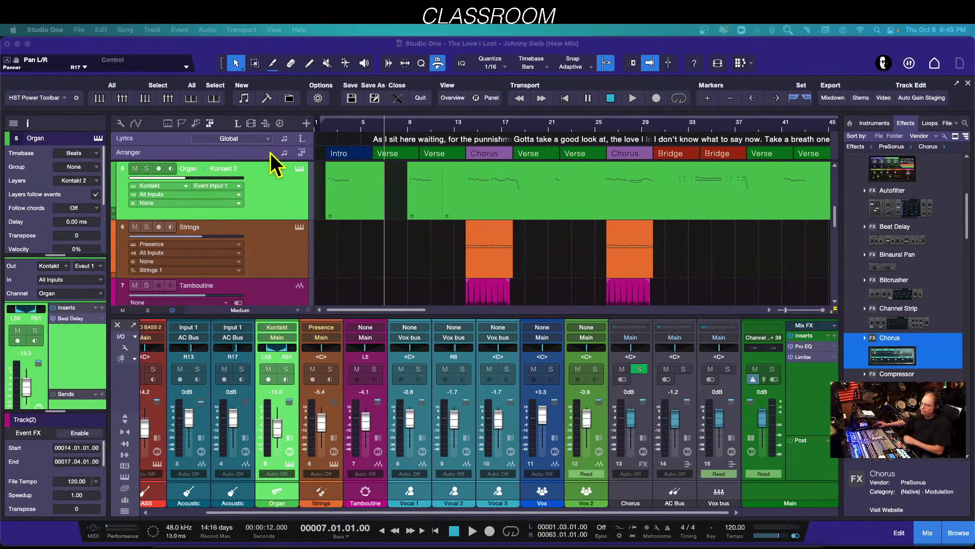
Close the current song and create a new song from the HST New Song Template.
{"action": "left_click", "coordinate": [397, 99]}
{"action": "left_click", "coordinate": [497, 241]}
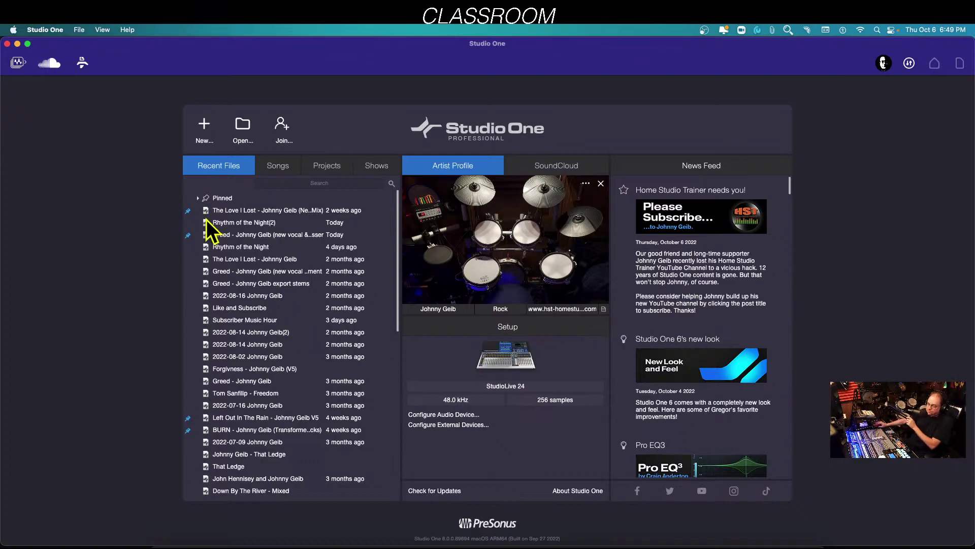
{"action": "left_click", "coordinate": [205, 131]}
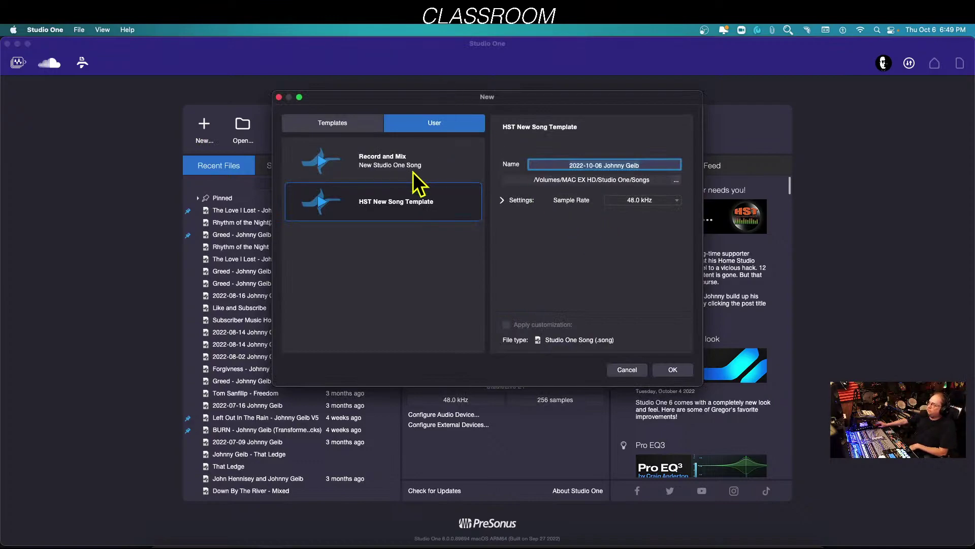
{"action": "left_click", "coordinate": [385, 203]}
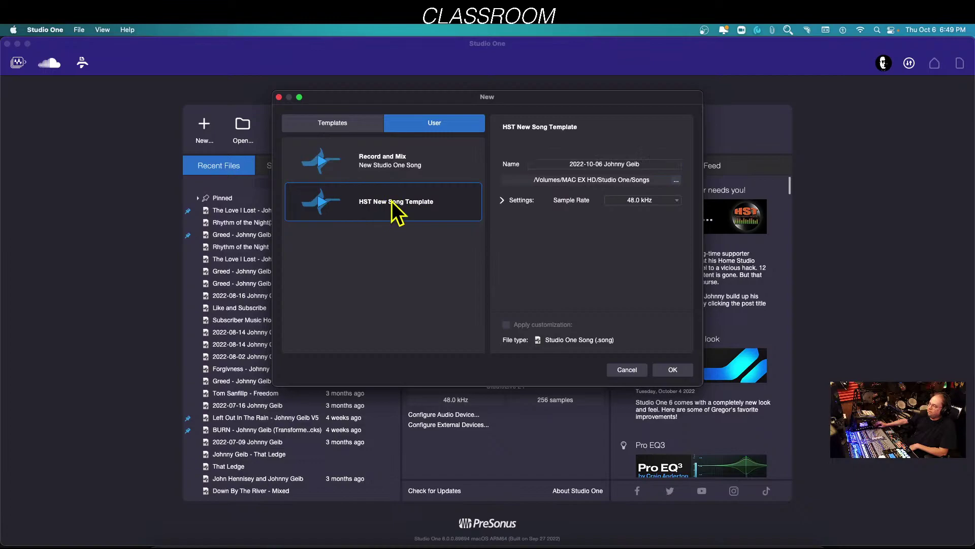
{"action": "left_click", "coordinate": [663, 370]}
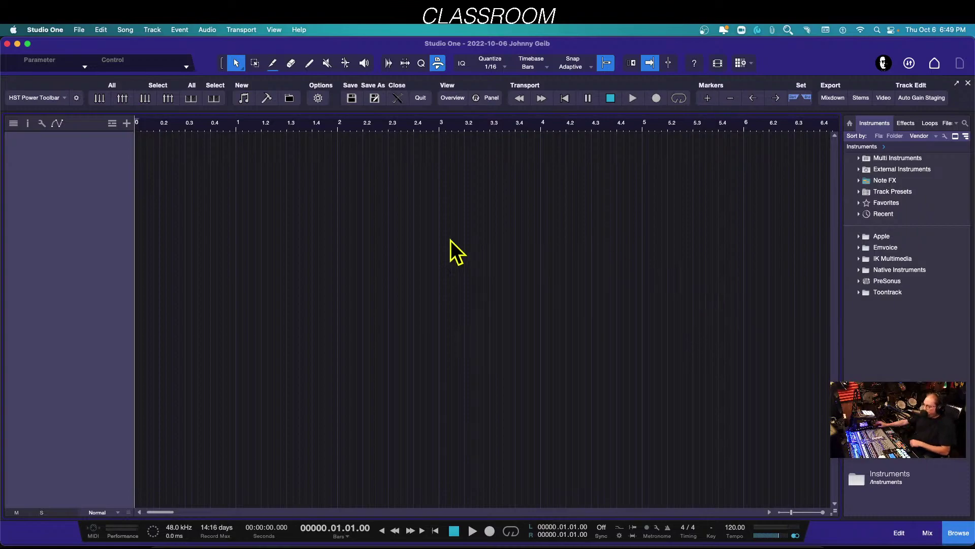
Add five mono audio tracks named "vocal" and show the mixer enlarged enough to reveal the channels' sends.
{"action": "double_click", "coordinate": [87, 166]}
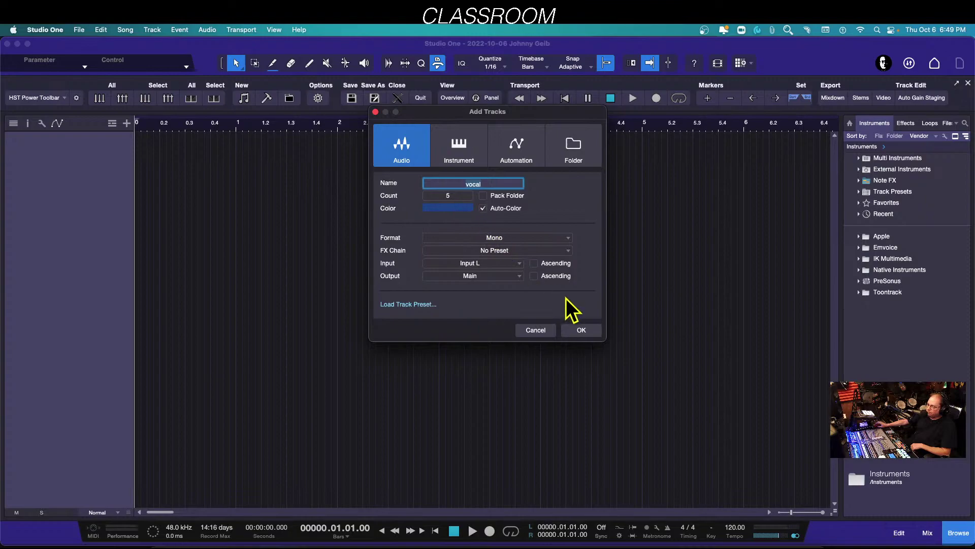
{"action": "left_click", "coordinate": [580, 330]}
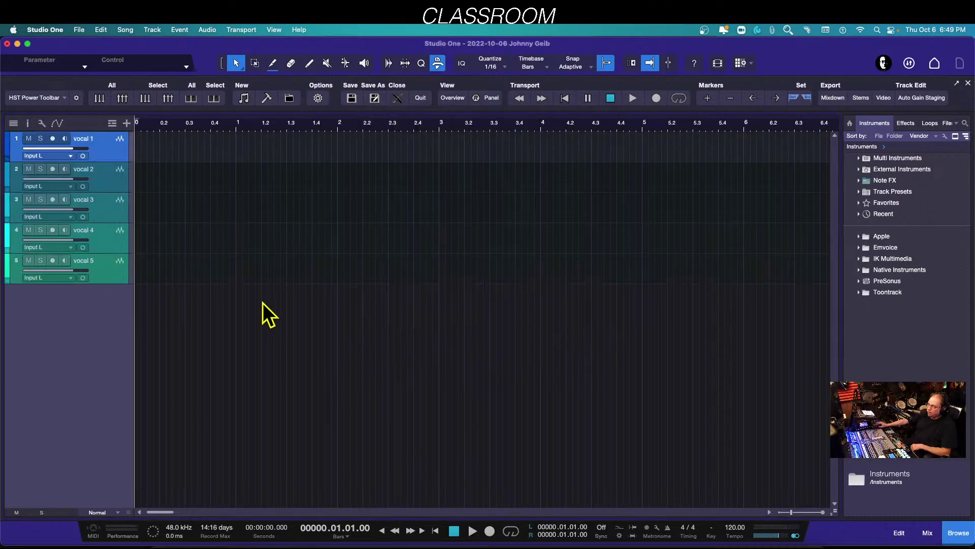
{"action": "left_click", "coordinate": [928, 533]}
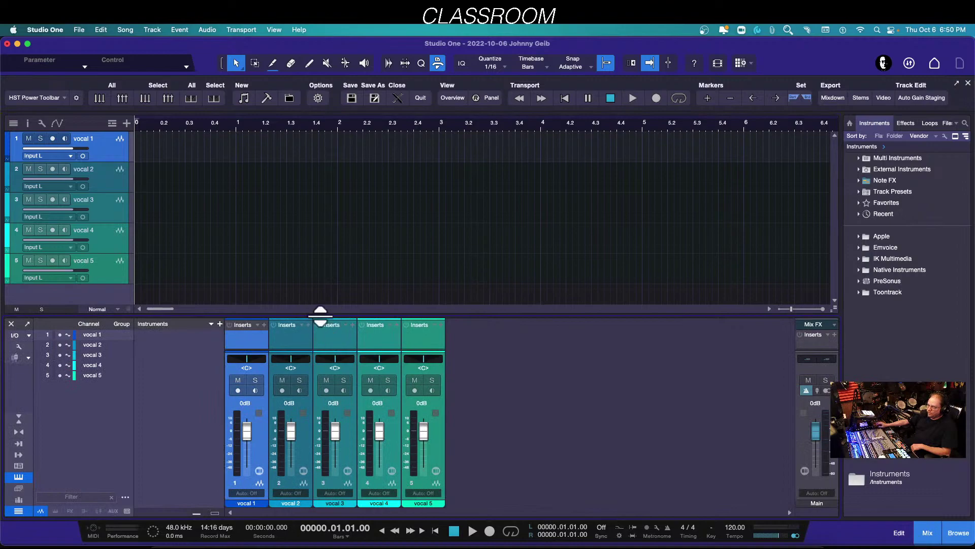
{"action": "left_click_drag", "start_coordinate": [320, 311], "coordinate": [319, 231]}
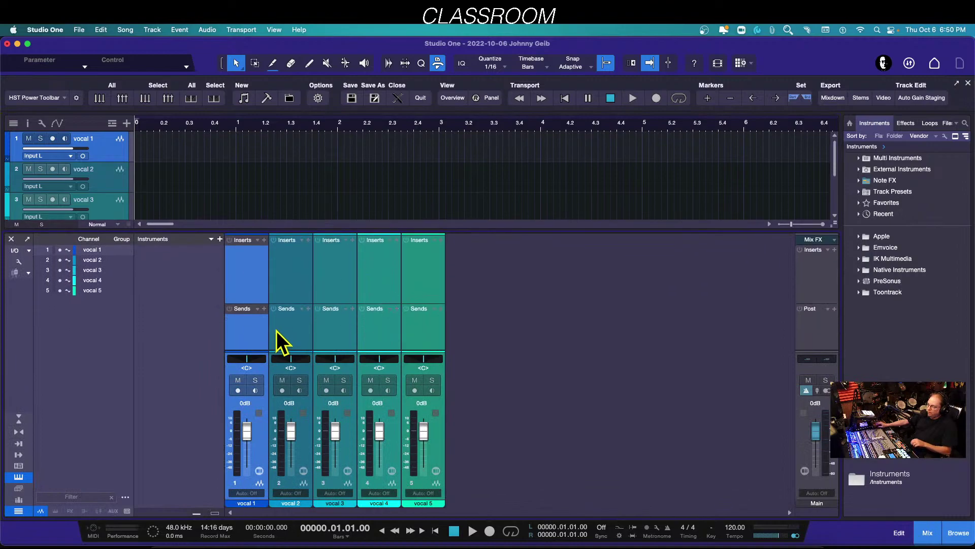
Add a Chorus FX channel as a send on vocal 1 from the effects browser.
{"action": "left_click", "coordinate": [428, 335], "text": "shift"}
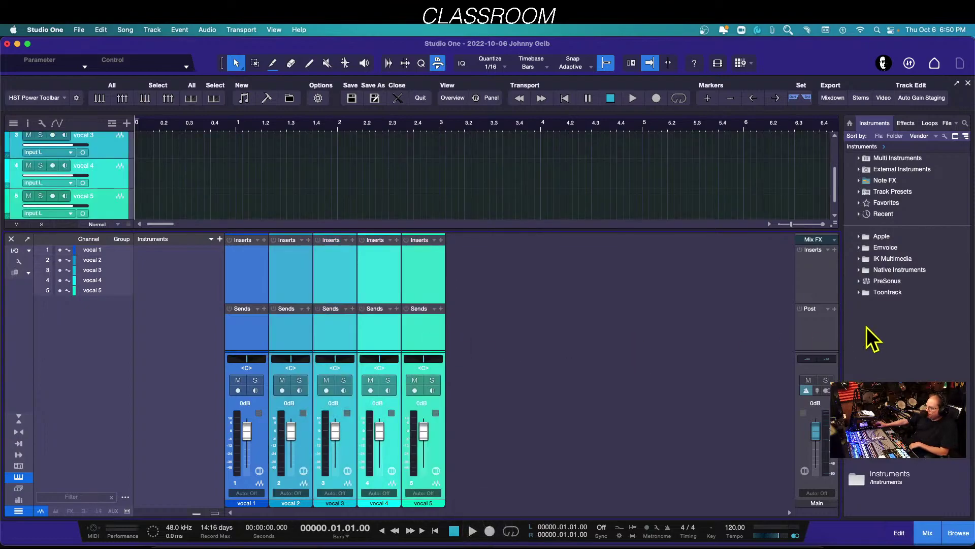
{"action": "left_click", "coordinate": [411, 341]}
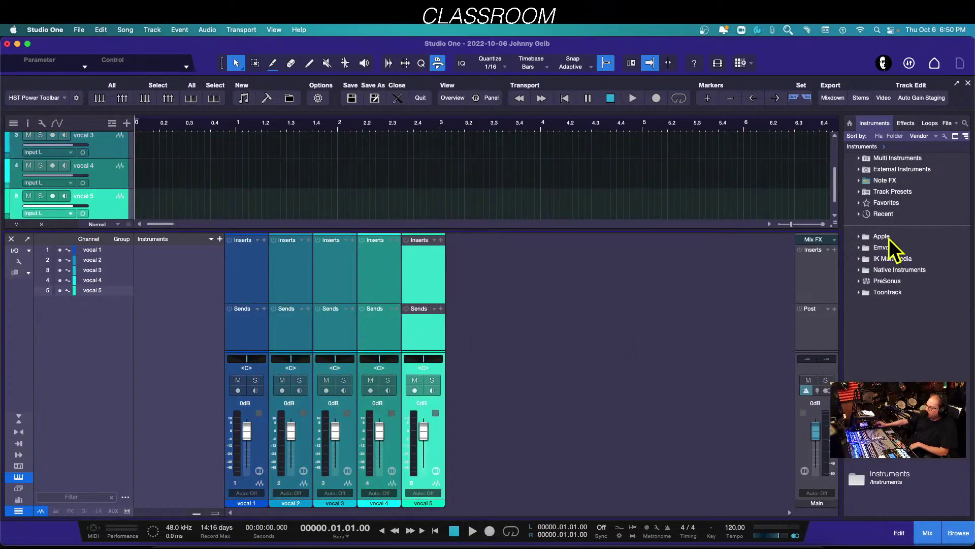
{"action": "left_click", "coordinate": [905, 123]}
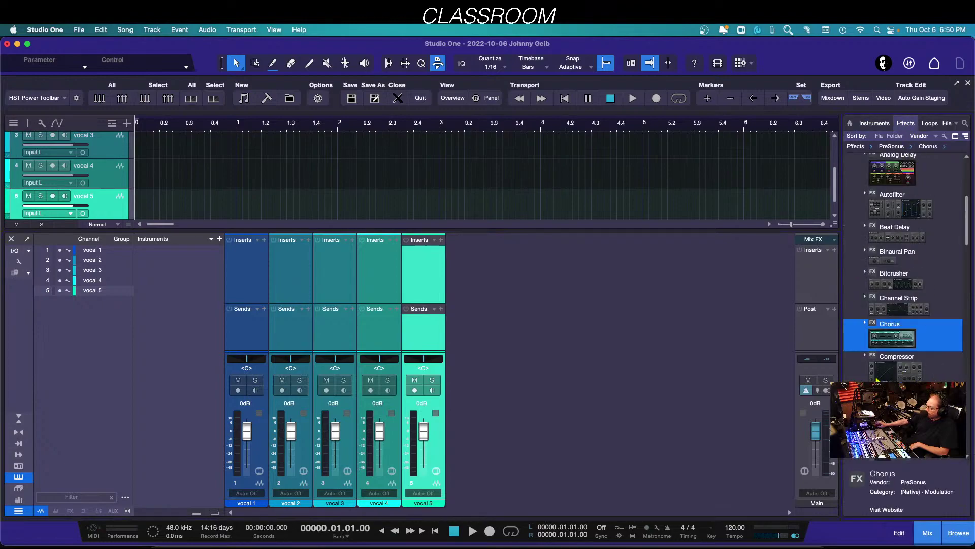
{"action": "left_click_drag", "start_coordinate": [892, 339], "coordinate": [249, 333]}
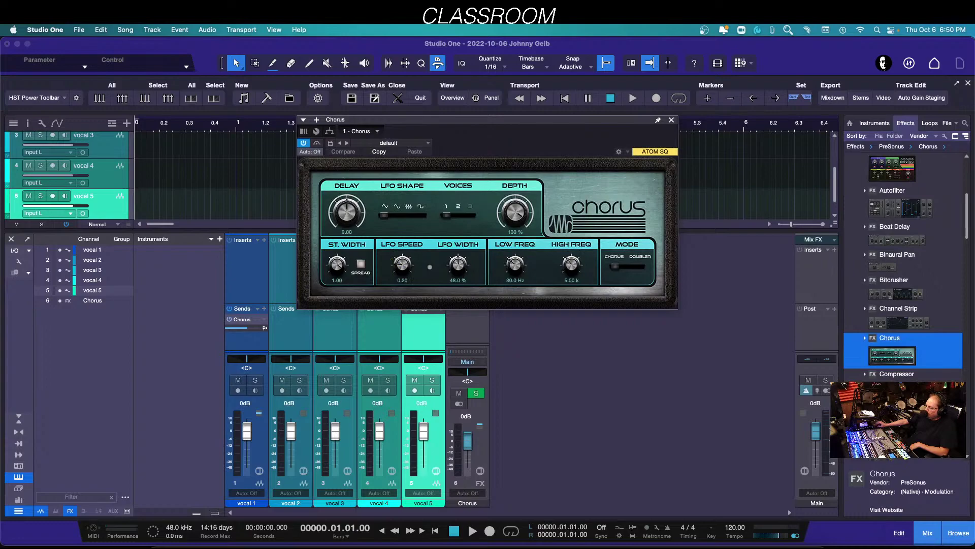
Add a Flanger FX channel as a send on vocal 2.
{"action": "scroll", "coordinate": [899, 437], "scroll_direction": "down", "scroll_amount": 1}
{"action": "scroll", "coordinate": [903, 305], "scroll_direction": "down", "scroll_amount": 5}
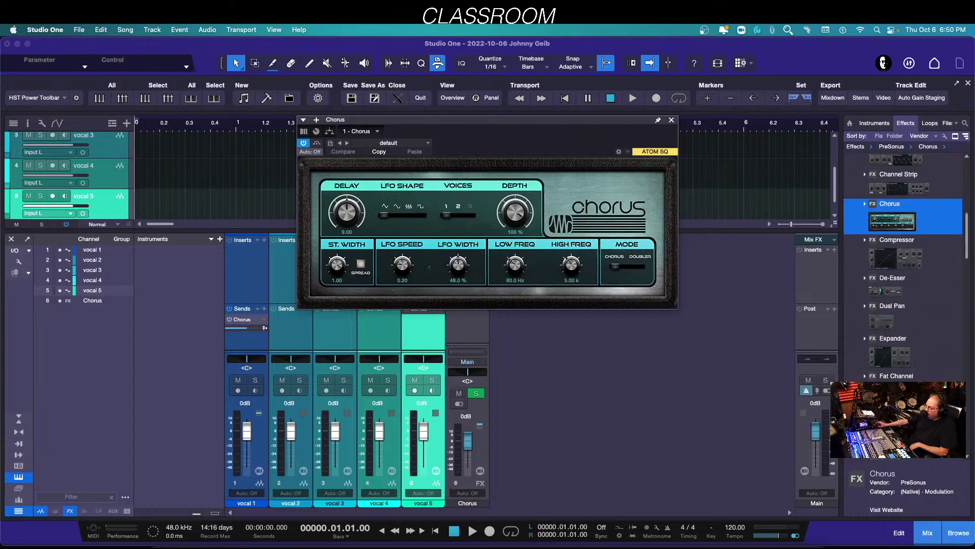
{"action": "scroll", "coordinate": [903, 269], "scroll_direction": "down", "scroll_amount": 2}
{"action": "left_click_drag", "start_coordinate": [897, 391], "coordinate": [295, 324]}
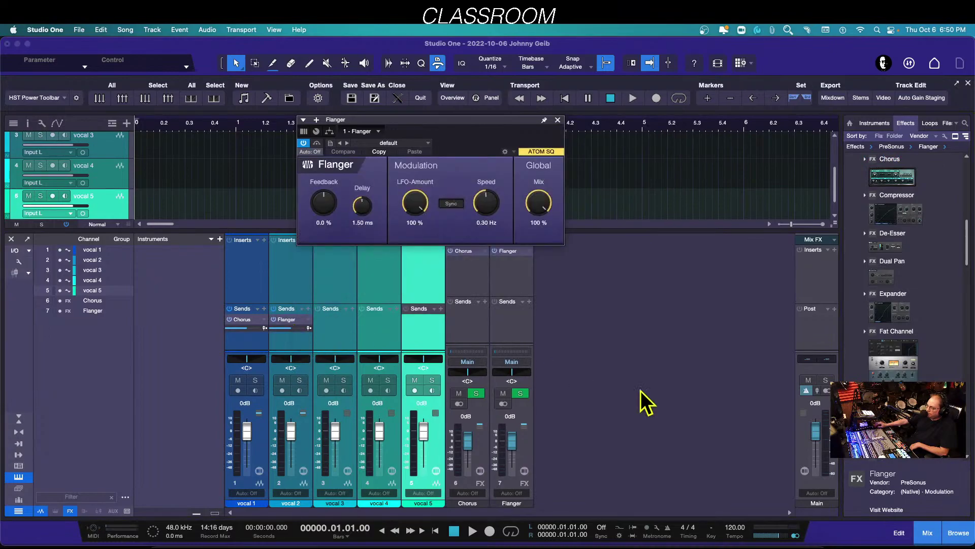
Add a Mixverb FX channel as a send on vocal 3.
{"action": "scroll", "coordinate": [904, 305], "scroll_direction": "down", "scroll_amount": 5}
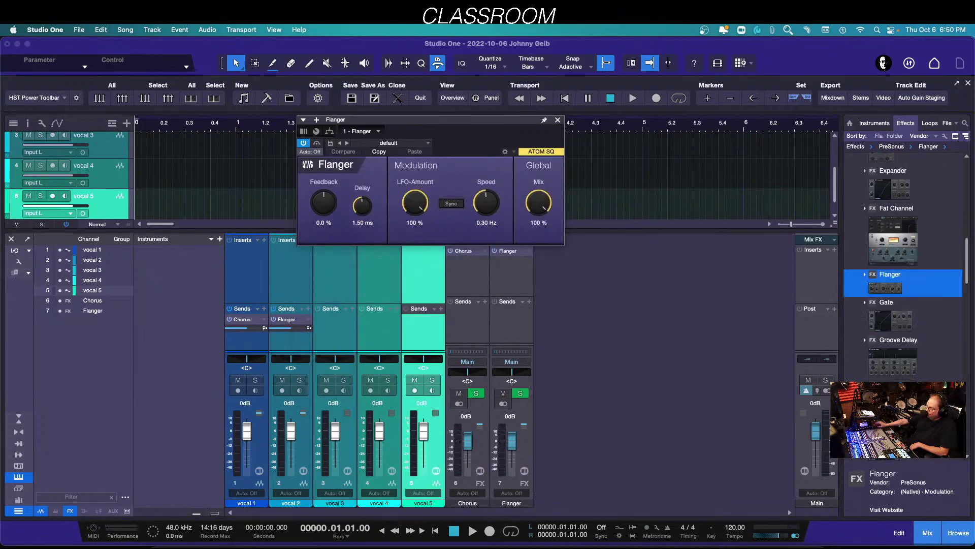
{"action": "scroll", "coordinate": [903, 264], "scroll_direction": "down", "scroll_amount": 5}
{"action": "left_click_drag", "start_coordinate": [891, 376], "coordinate": [343, 333]}
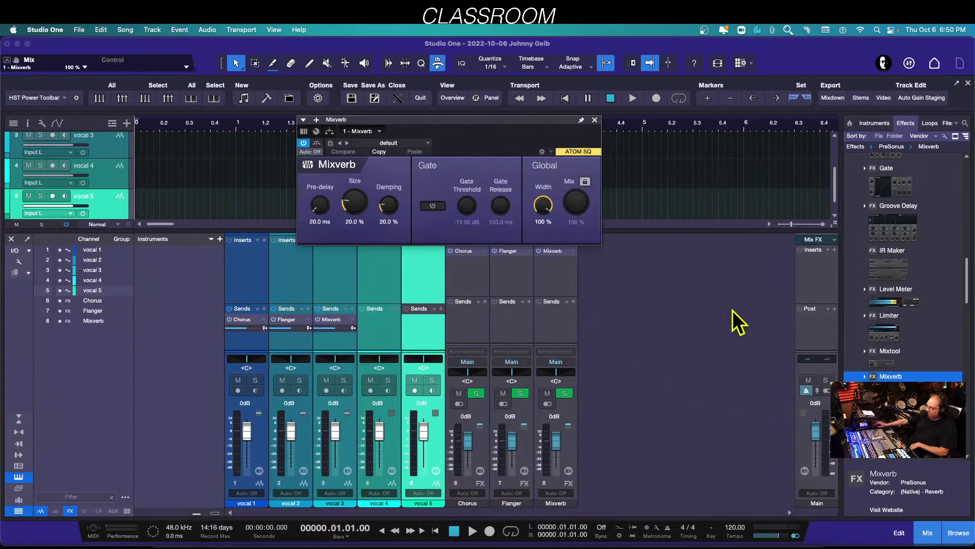
Add a Phaser FX channel as a send on vocal 4.
{"action": "scroll", "coordinate": [969, 431], "scroll_direction": "down", "scroll_amount": 3}
{"action": "scroll", "coordinate": [969, 432], "scroll_direction": "down", "scroll_amount": 6}
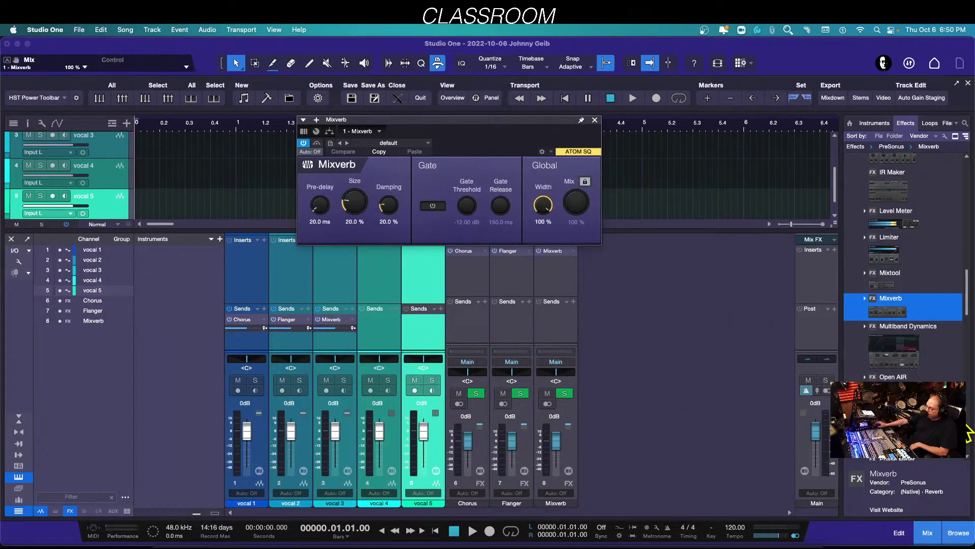
{"action": "scroll", "coordinate": [969, 432], "scroll_direction": "down", "scroll_amount": 2}
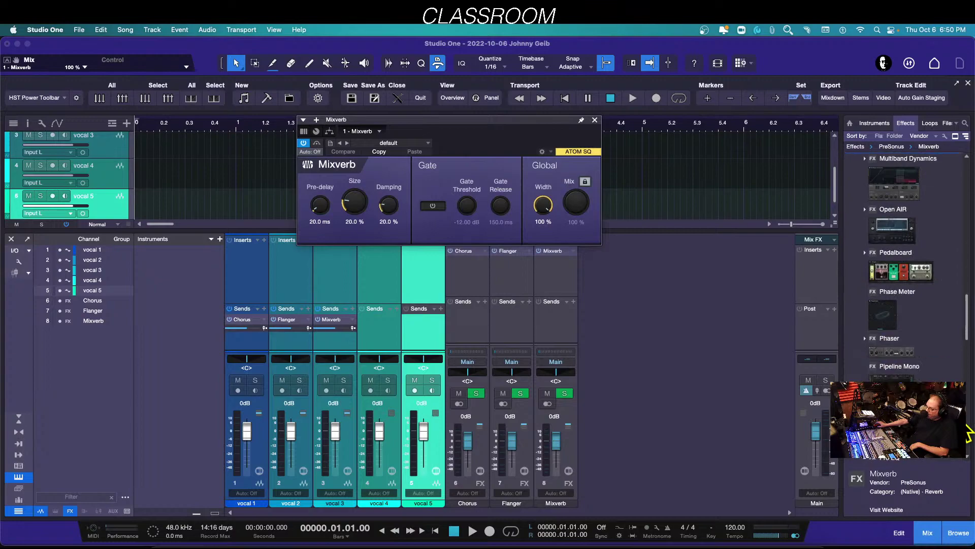
{"action": "left_click_drag", "start_coordinate": [889, 353], "coordinate": [370, 337]}
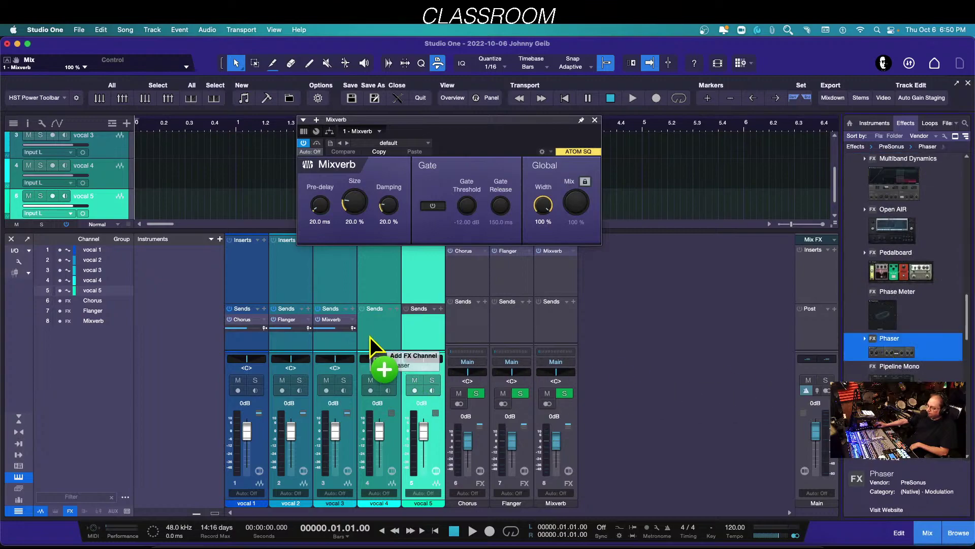
Remove the unused vocal 5 track and close the vocal 4 channel overview.
{"action": "right_click", "coordinate": [419, 331]}
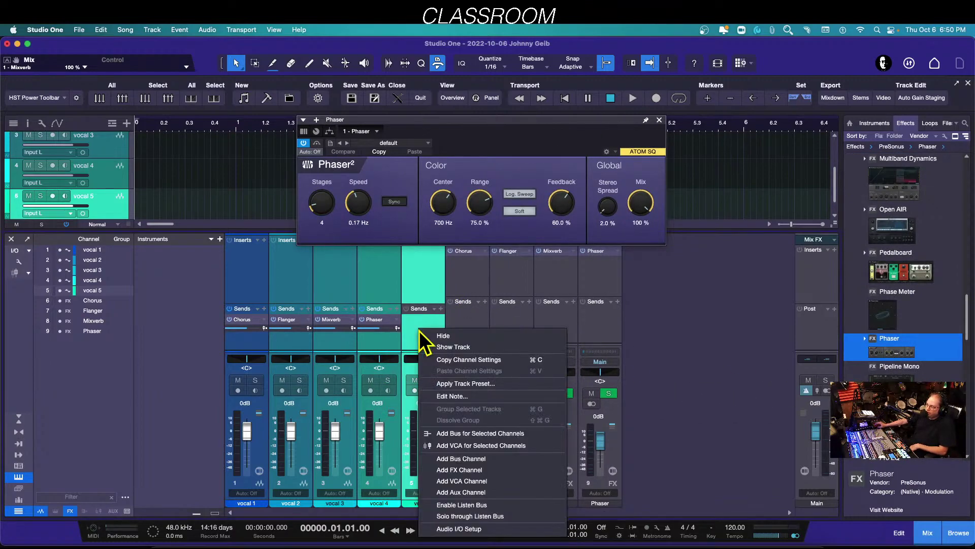
{"action": "left_click", "coordinate": [109, 206]}
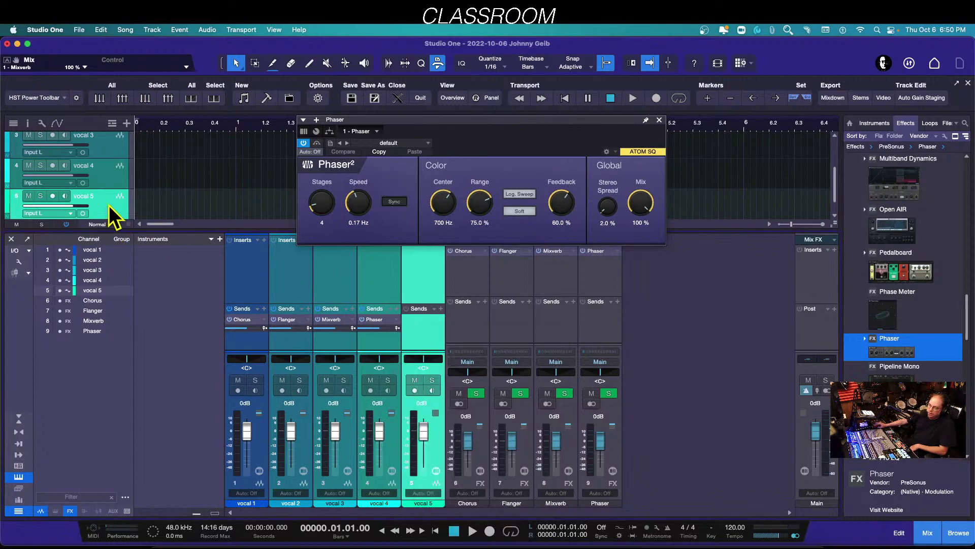
{"action": "right_click", "coordinate": [109, 205]}
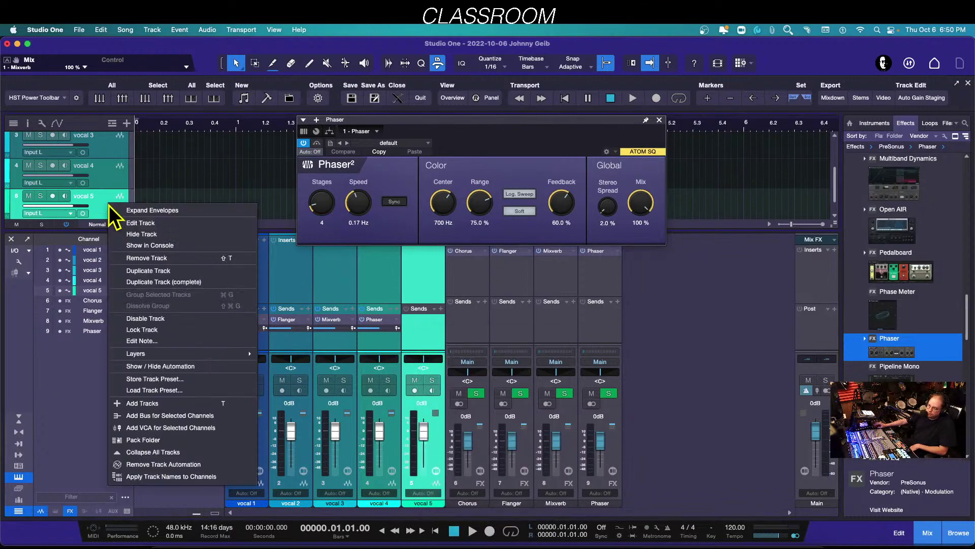
{"action": "left_click", "coordinate": [161, 258]}
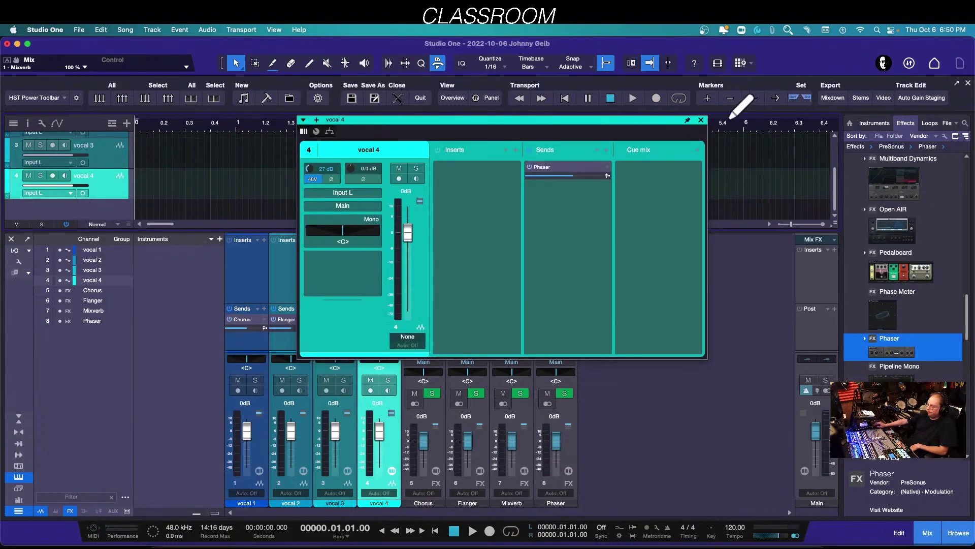
{"action": "left_click", "coordinate": [701, 120]}
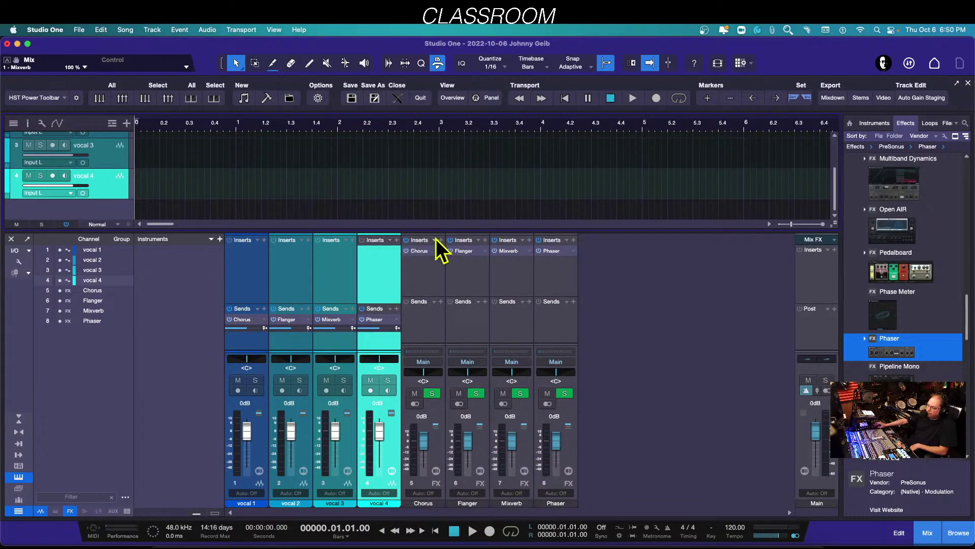
Toggle the FX channels out of and back into the mixer, and hide the channel list.
{"action": "left_click_drag", "start_coordinate": [464, 230], "coordinate": [394, 231]}
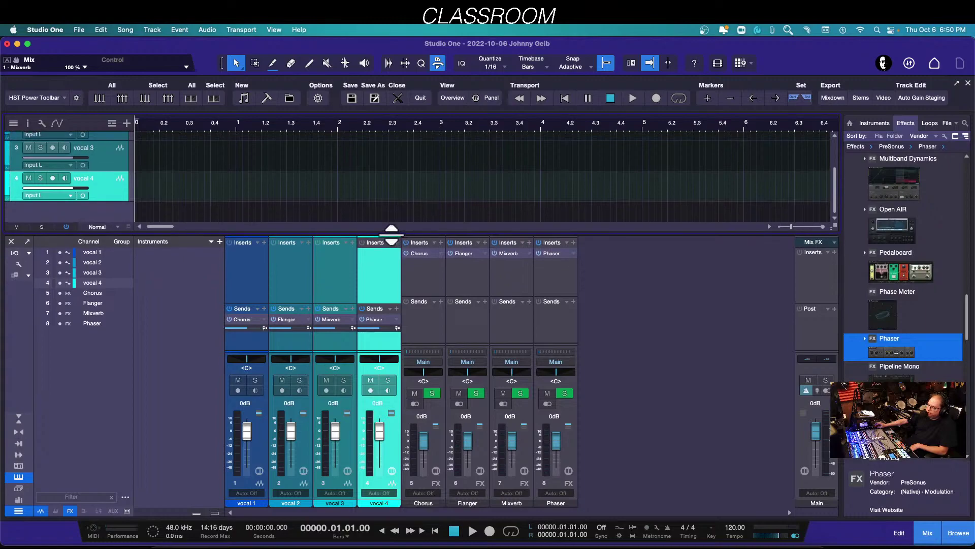
{"action": "left_click", "coordinate": [70, 510]}
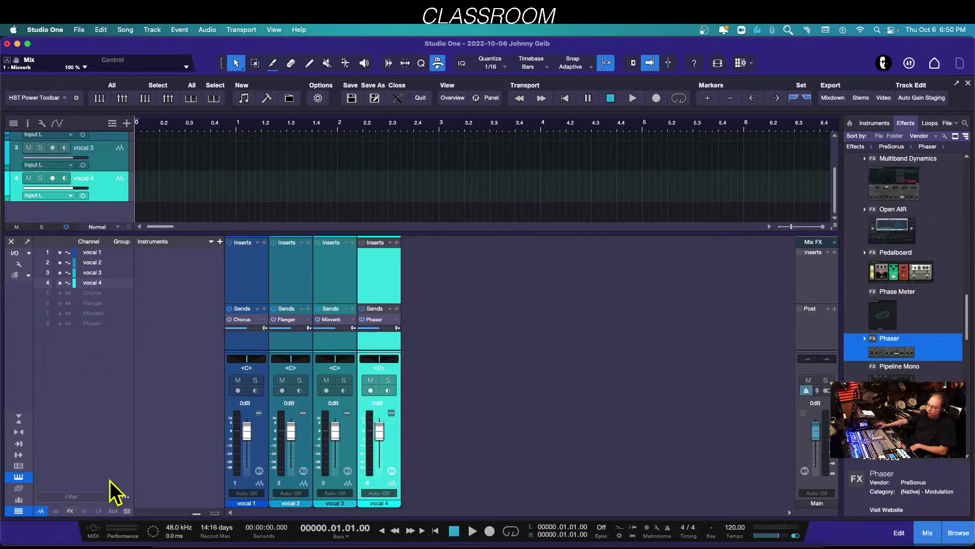
{"action": "left_click", "coordinate": [70, 511]}
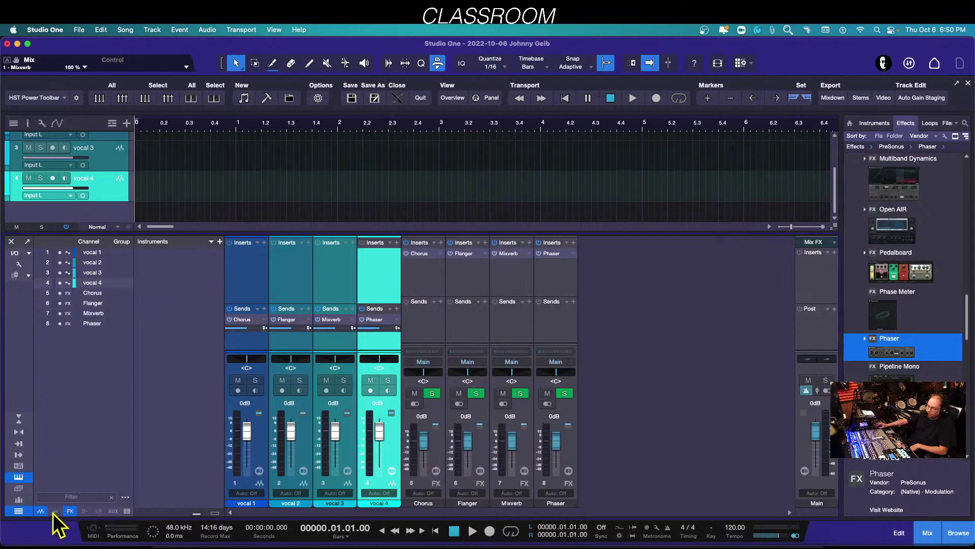
{"action": "left_click", "coordinate": [18, 511]}
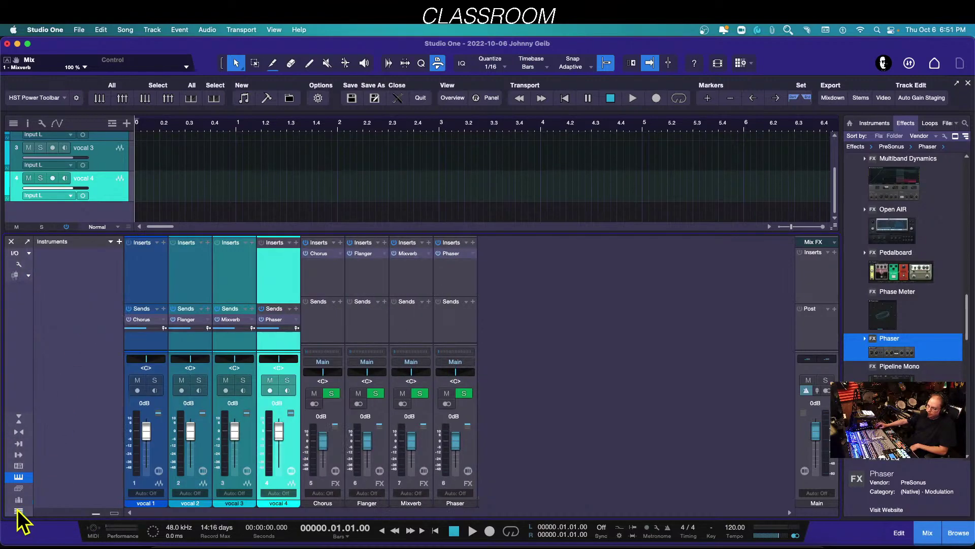
Select the vocal 1 and vocal 2 channels and add a bus for them.
{"action": "left_click", "coordinate": [161, 275]}
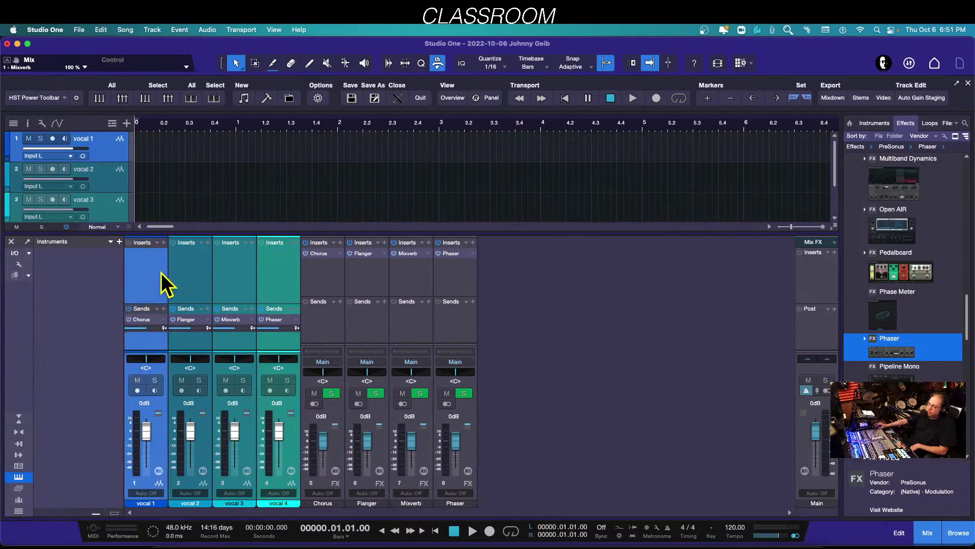
{"action": "key", "text": "shift"}
{"action": "left_click", "coordinate": [227, 273], "text": "shift"}
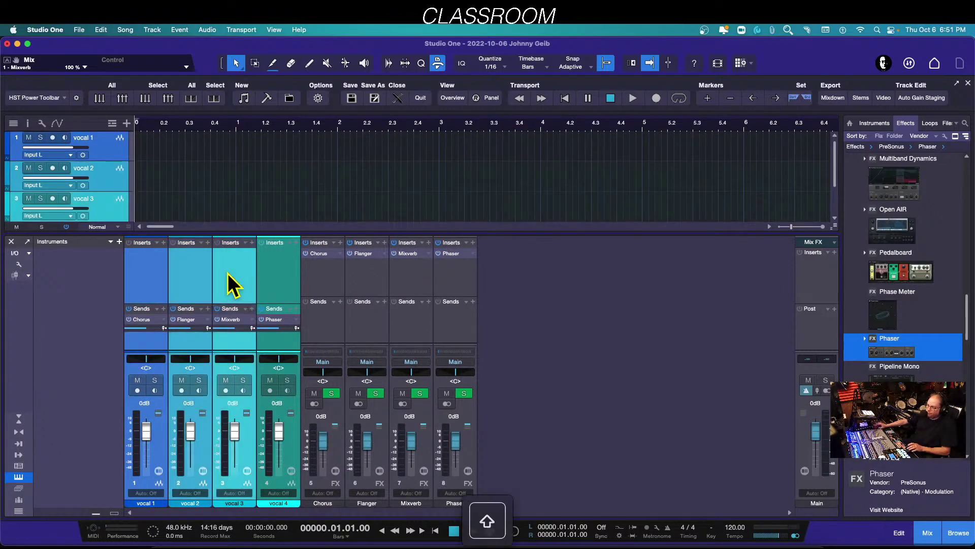
{"action": "left_click", "coordinate": [202, 277]}
{"action": "left_click", "coordinate": [148, 276], "text": "shift"}
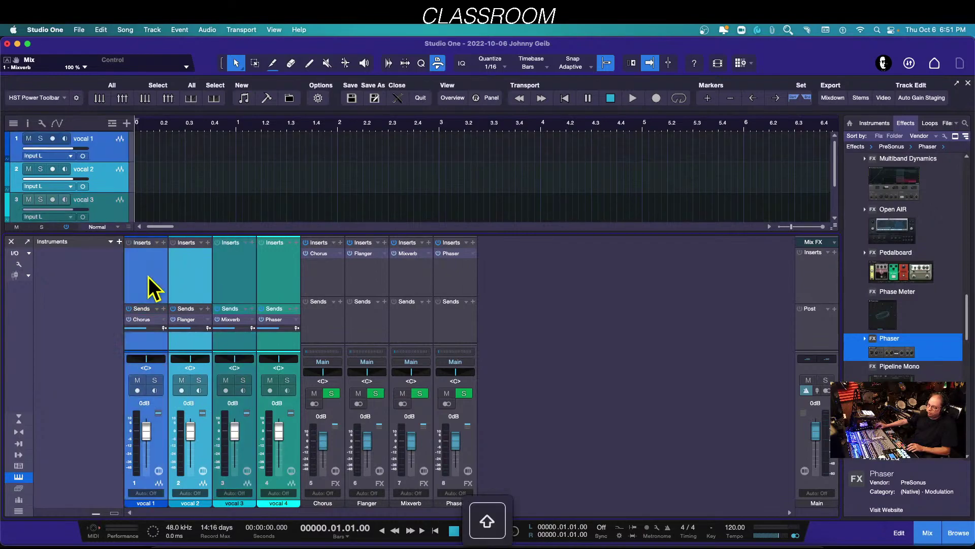
{"action": "right_click", "coordinate": [184, 275]}
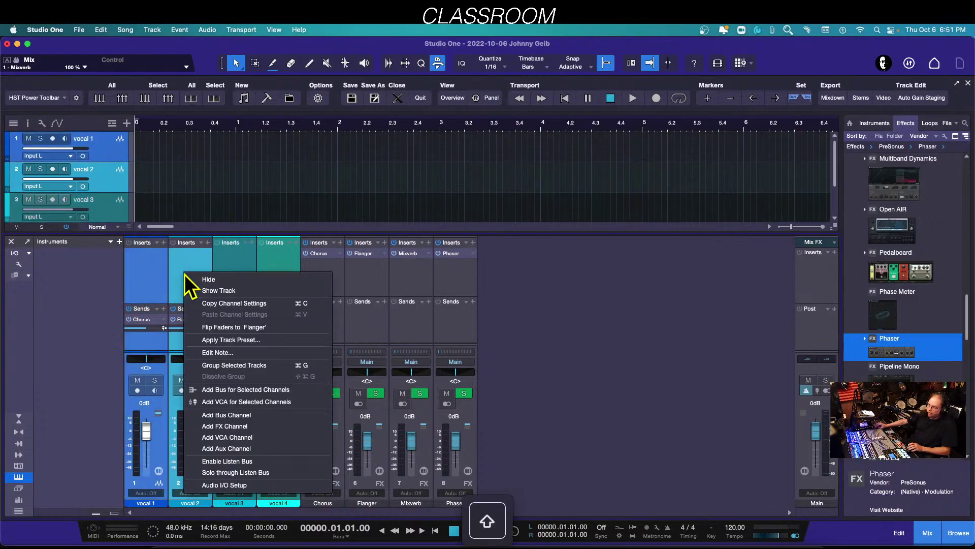
{"action": "left_click", "coordinate": [252, 390]}
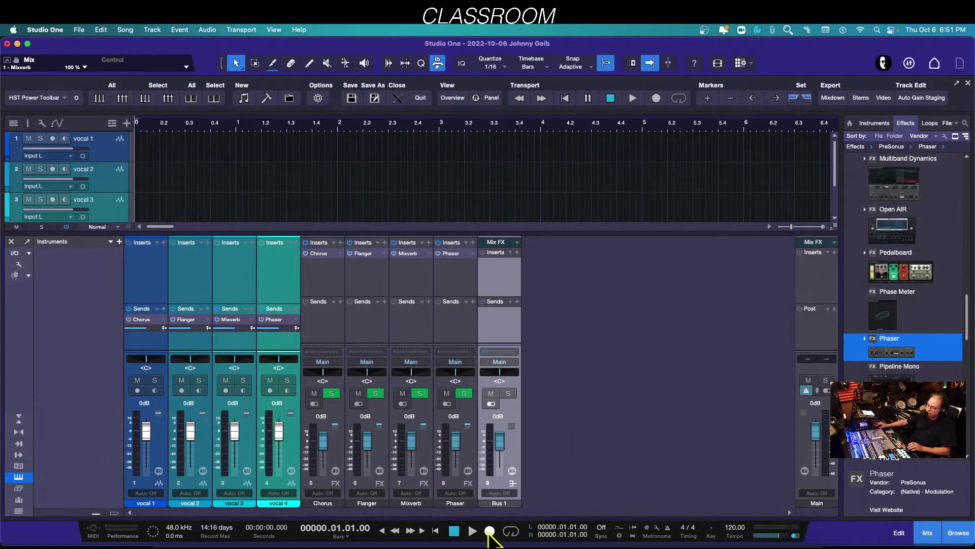
Select the vocal 3 and vocal 4 channels and add a second bus for them.
{"action": "left_click", "coordinate": [243, 279]}
{"action": "left_click", "coordinate": [277, 269], "text": "shift"}
{"action": "right_click", "coordinate": [276, 274]}
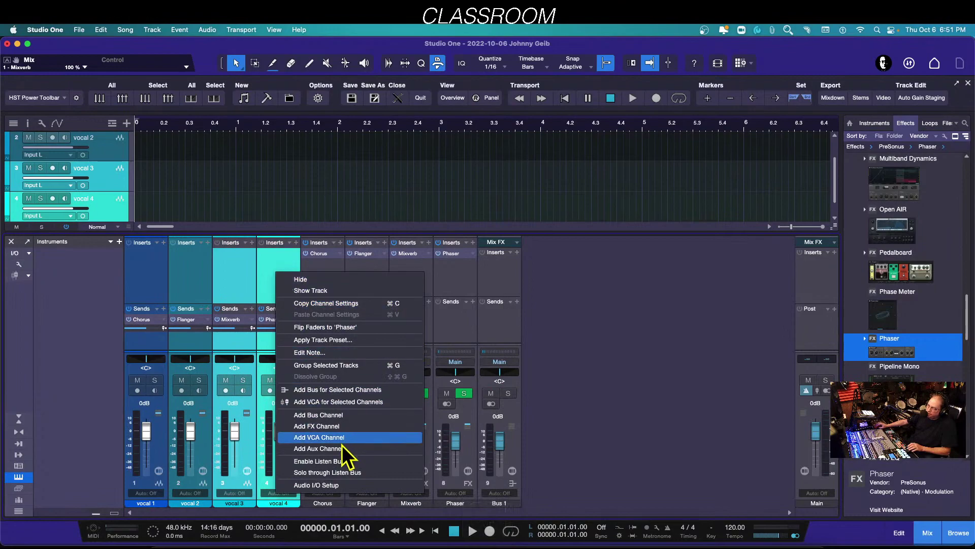
{"action": "left_click", "coordinate": [337, 389]}
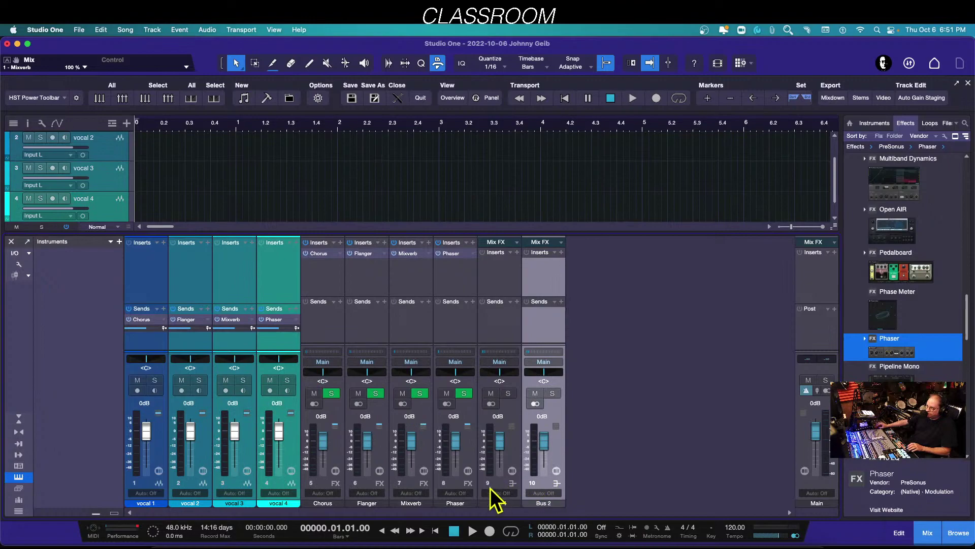
Colour Bus 1 yellow and Bus 2 a paler yellow-green in the mixer.
{"action": "left_click", "coordinate": [511, 427]}
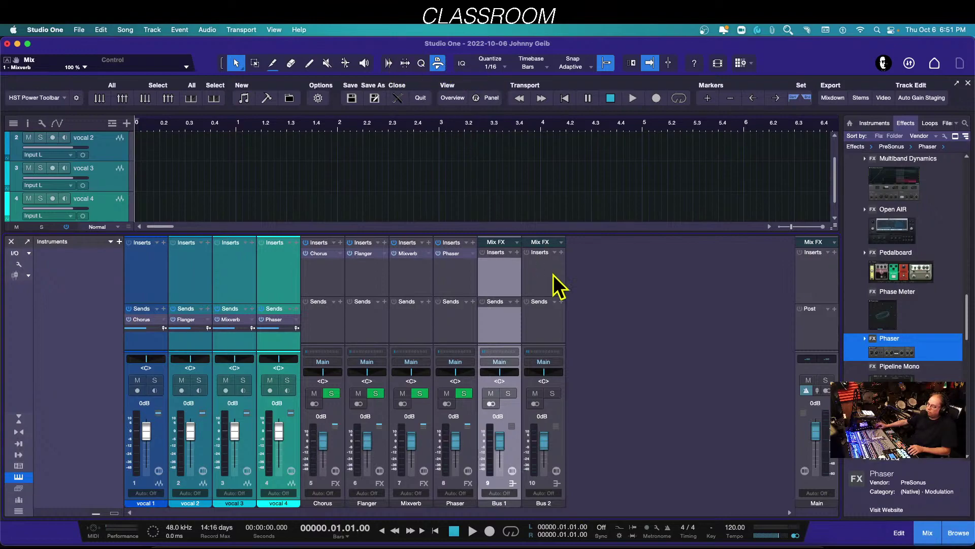
{"action": "left_click", "coordinate": [513, 505]}
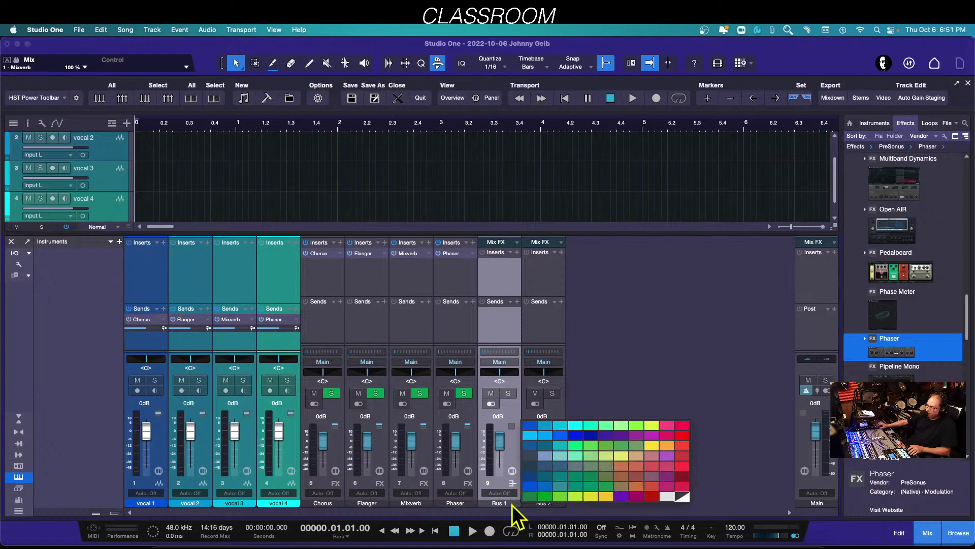
{"action": "left_click", "coordinate": [653, 427]}
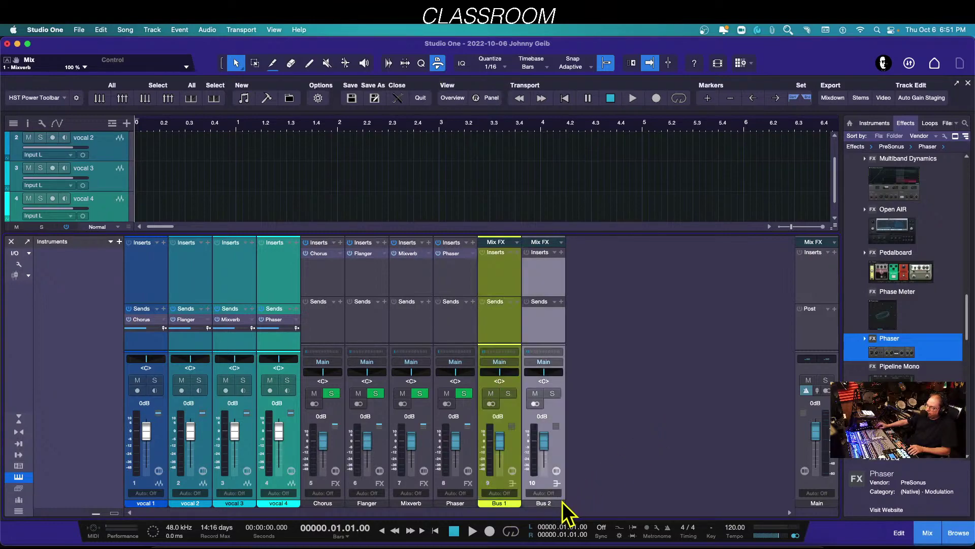
{"action": "left_click", "coordinate": [560, 504]}
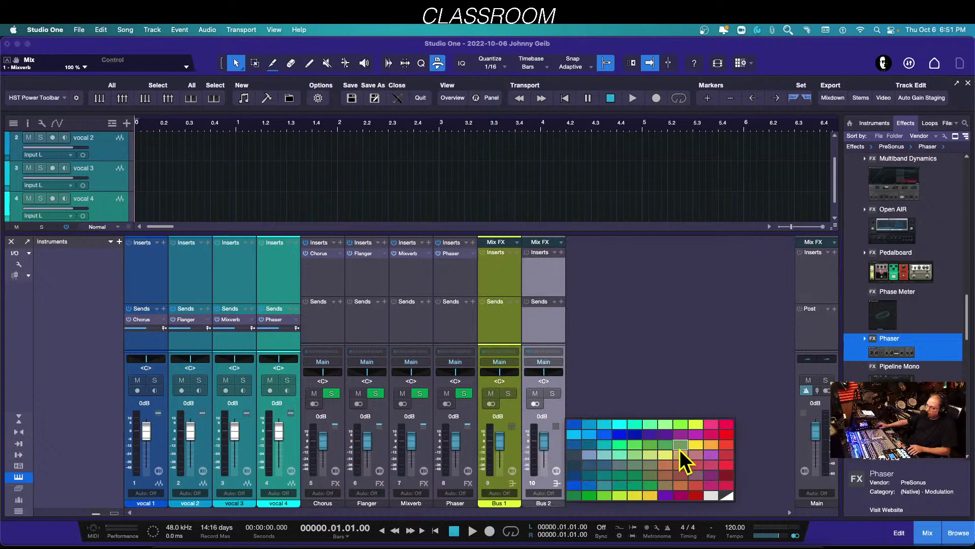
{"action": "left_click", "coordinate": [654, 457]}
Select Bus 1 and Bus 2 together and review the channel commands available for them.
{"action": "left_click", "coordinate": [517, 434]}
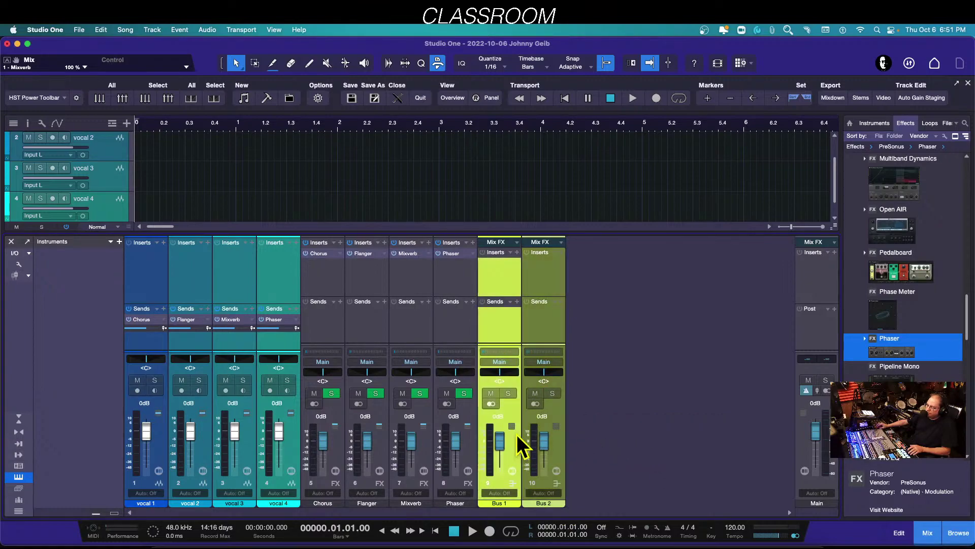
{"action": "left_click", "coordinate": [547, 322]}
{"action": "left_click", "coordinate": [517, 337]}
{"action": "left_click", "coordinate": [542, 325]}
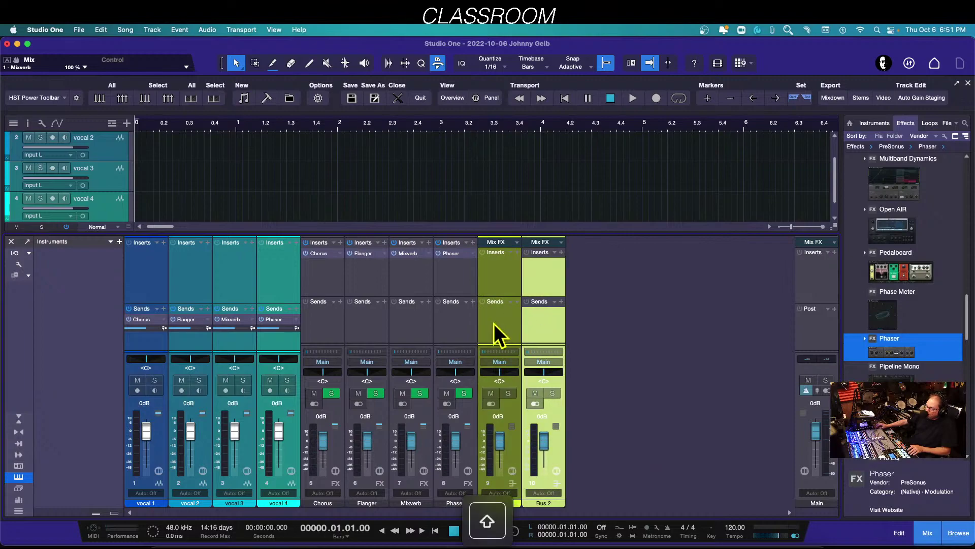
{"action": "left_click", "coordinate": [494, 323], "text": "shift"}
{"action": "right_click", "coordinate": [541, 323]}
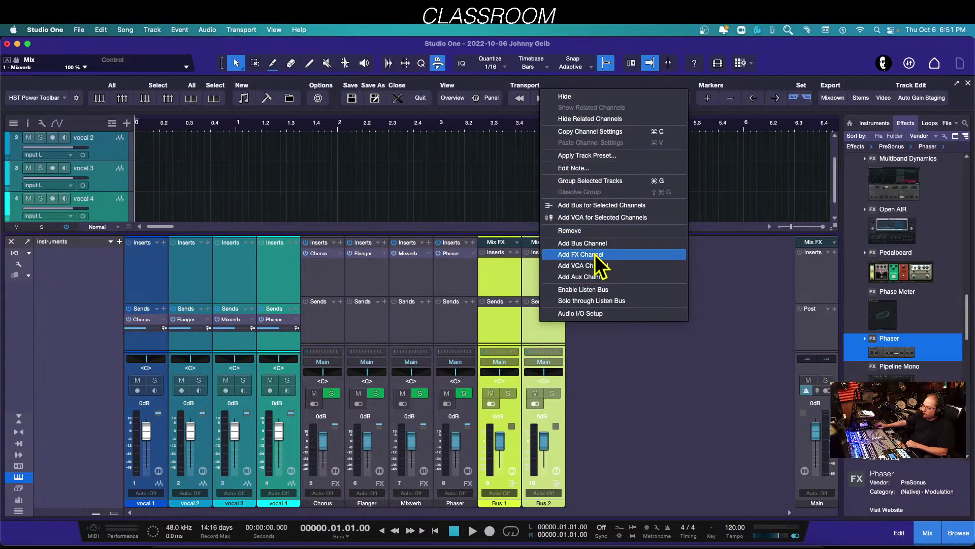
{"action": "left_click", "coordinate": [498, 329]}
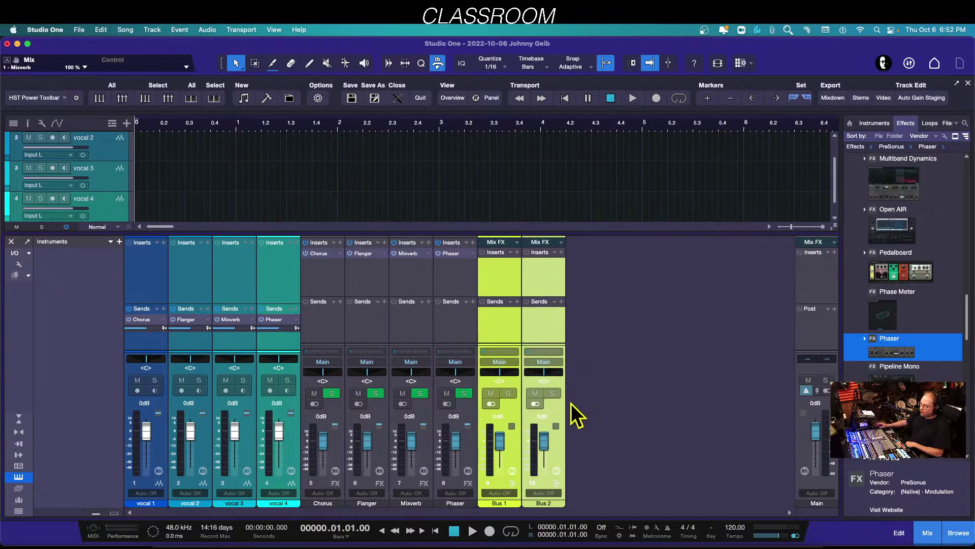
{"action": "left_click", "coordinate": [551, 406]}
{"action": "left_click", "coordinate": [513, 338]}
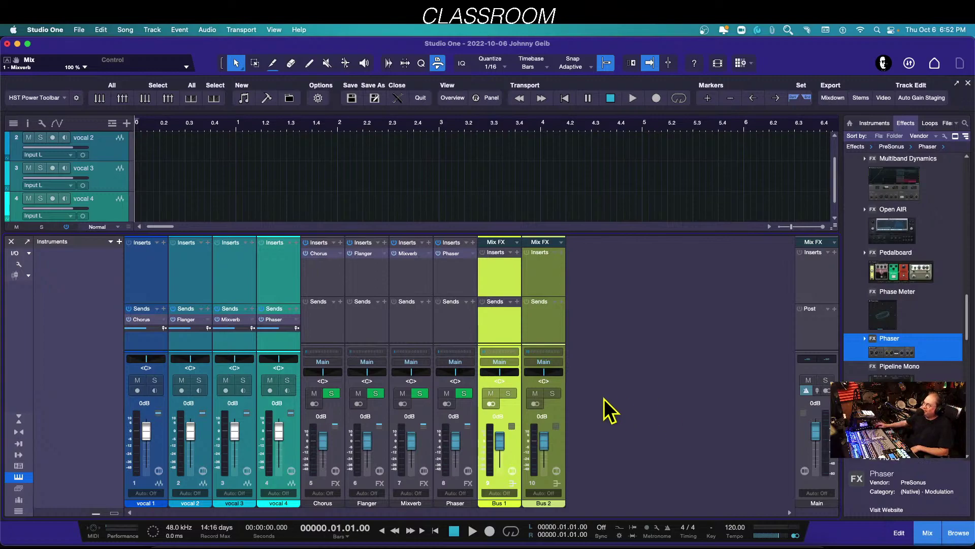
{"action": "left_click", "coordinate": [532, 315]}
{"action": "left_click", "coordinate": [501, 313]}
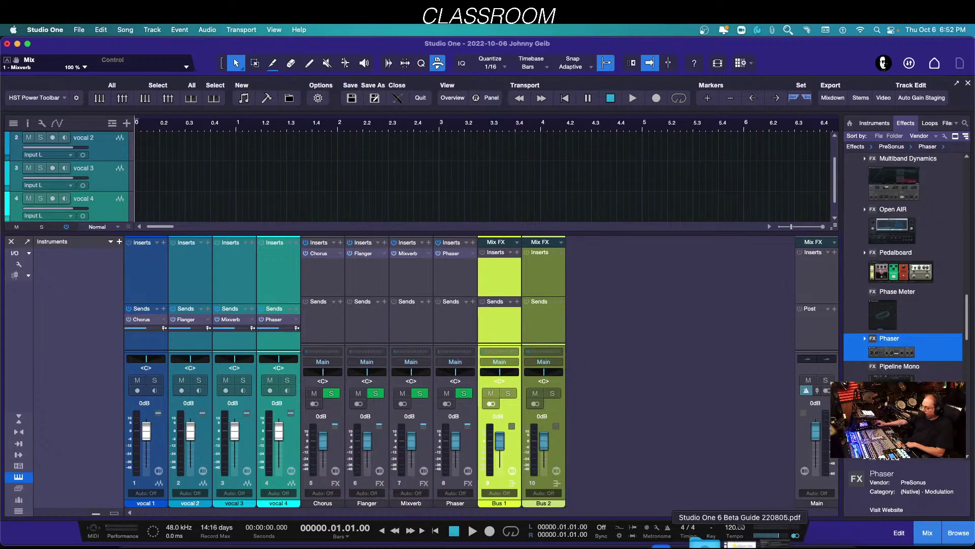
{"action": "left_click", "coordinate": [734, 544]}
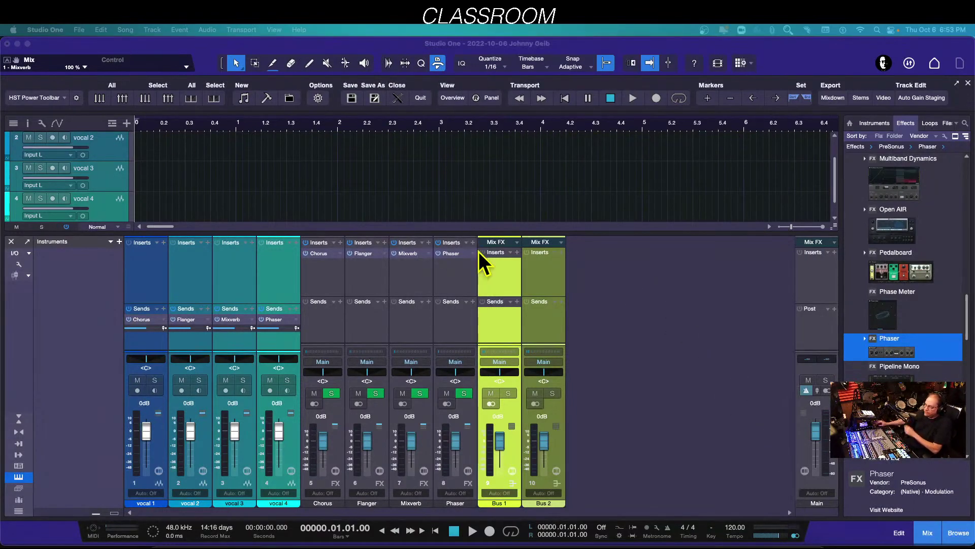
Examine the pan mode options of Bus 1 for a possible send between the two buses.
{"action": "right_click", "coordinate": [501, 372]}
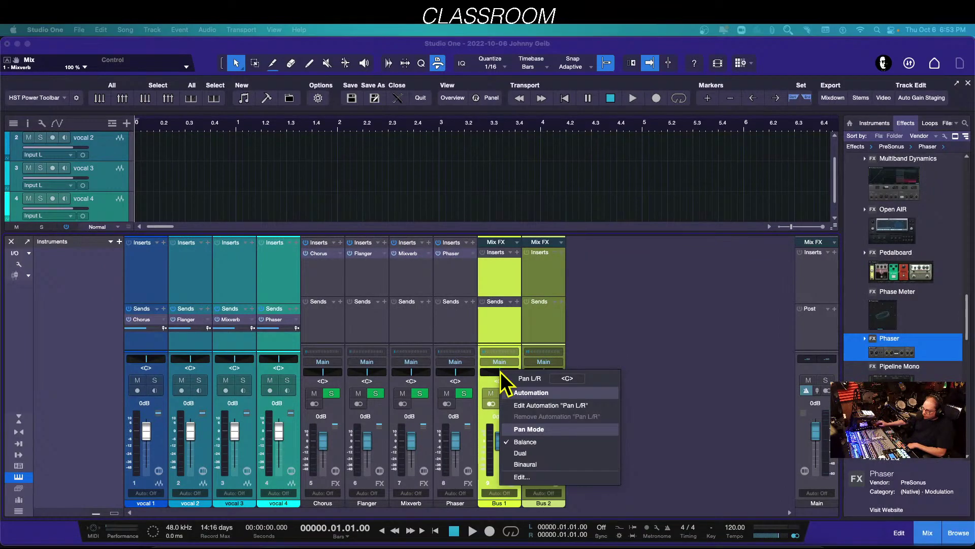
{"action": "left_click", "coordinate": [522, 476]}
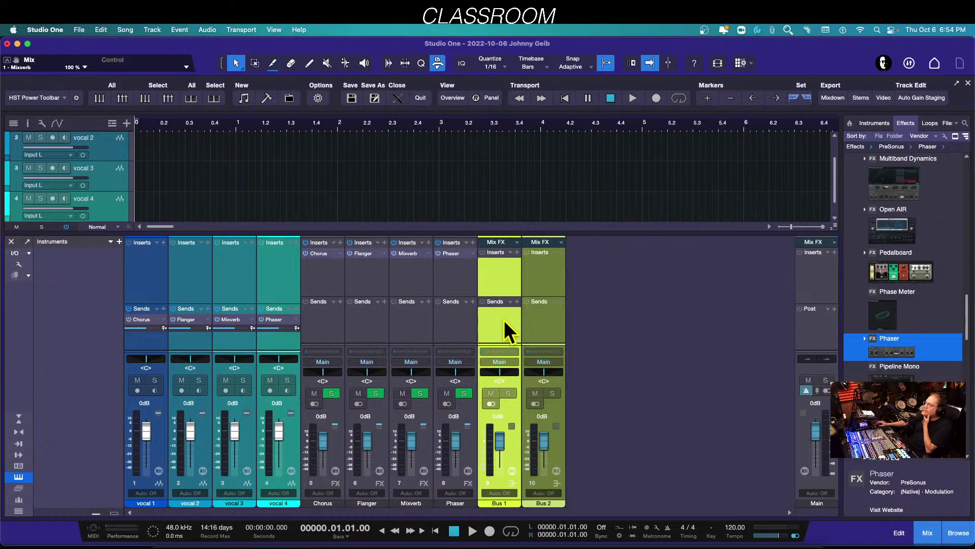
{"action": "left_click", "coordinate": [550, 329]}
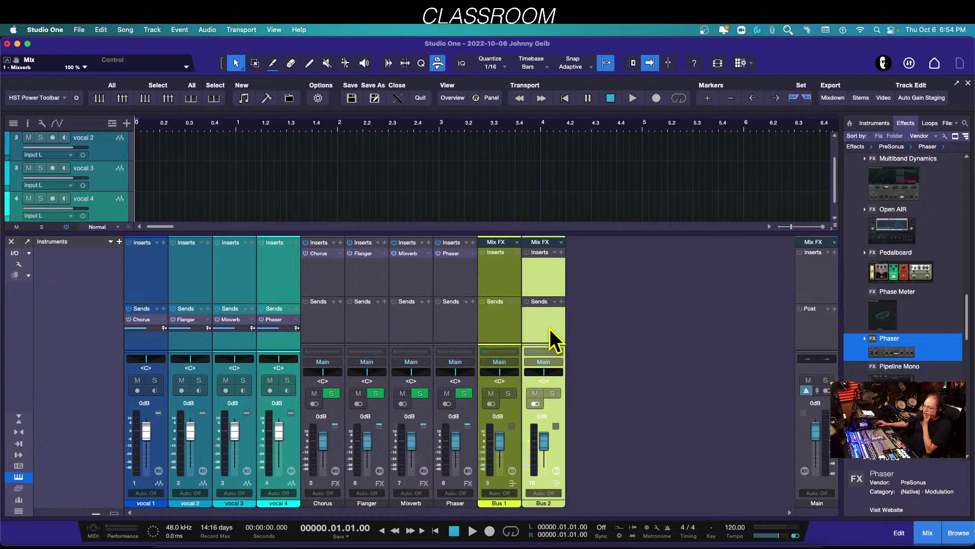
{"action": "left_click", "coordinate": [507, 324]}
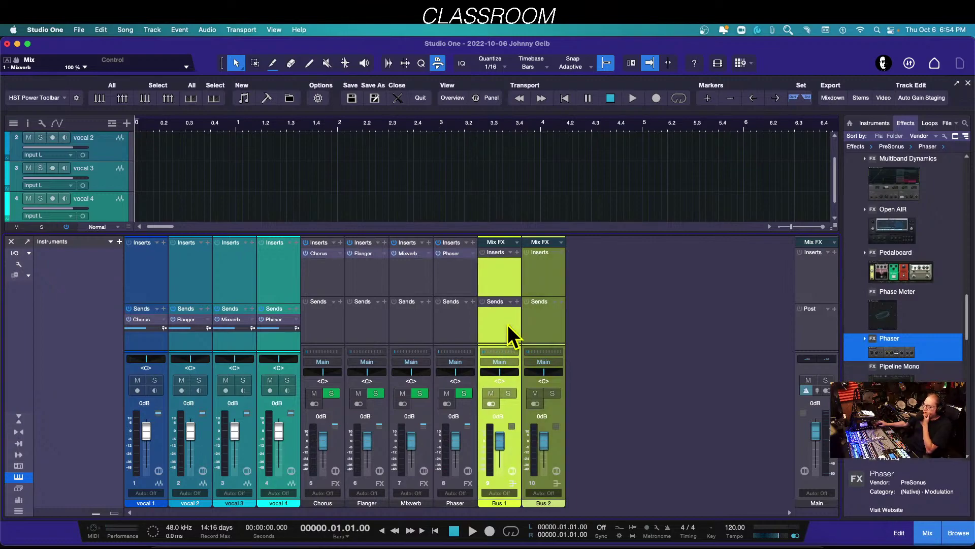
{"action": "left_click", "coordinate": [540, 327]}
{"action": "left_click", "coordinate": [488, 319]}
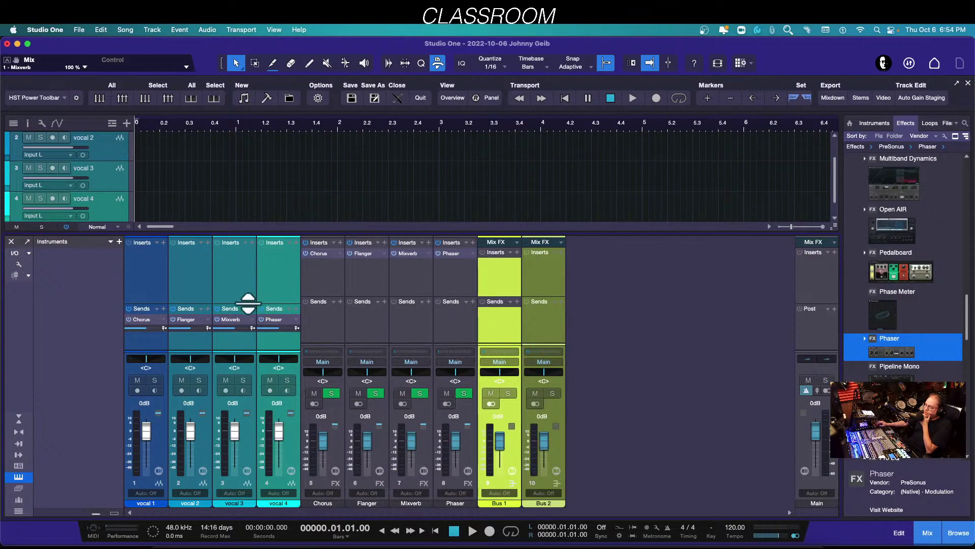
Enlarge the mixer's sends area and pan the vocal 4 channel to R8.
{"action": "left_click_drag", "start_coordinate": [250, 300], "coordinate": [251, 279]}
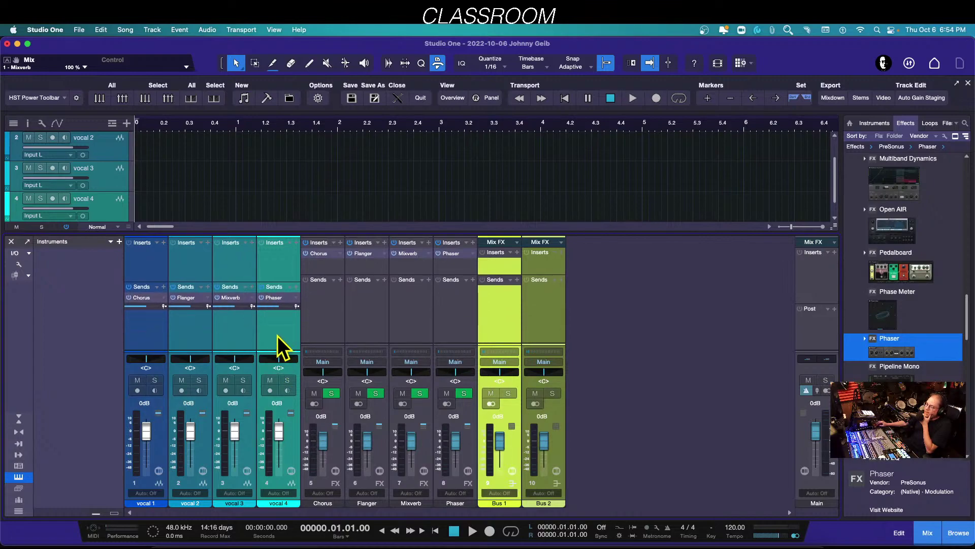
{"action": "mouse_move", "coordinate": [279, 361]}
{"action": "left_mouse_down"}
{"action": "mouse_move", "coordinate": [267, 358]}
{"action": "mouse_move", "coordinate": [281, 361]}
{"action": "left_mouse_up"}
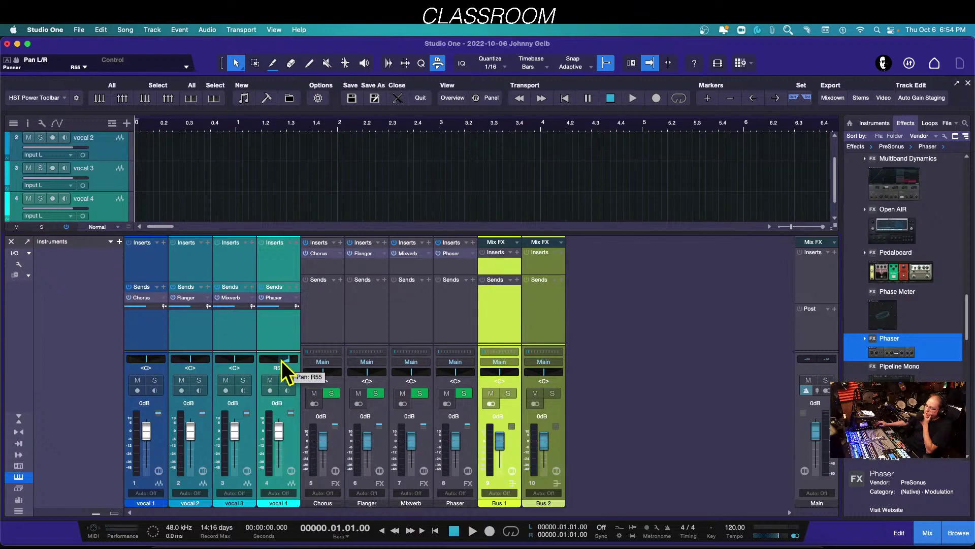
{"action": "right_click", "coordinate": [276, 308]}
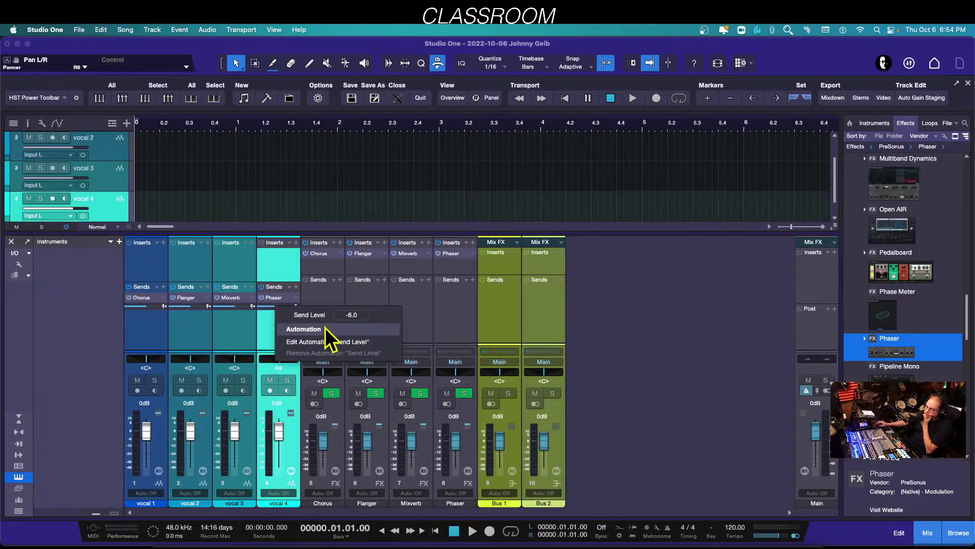
{"action": "left_click", "coordinate": [255, 319]}
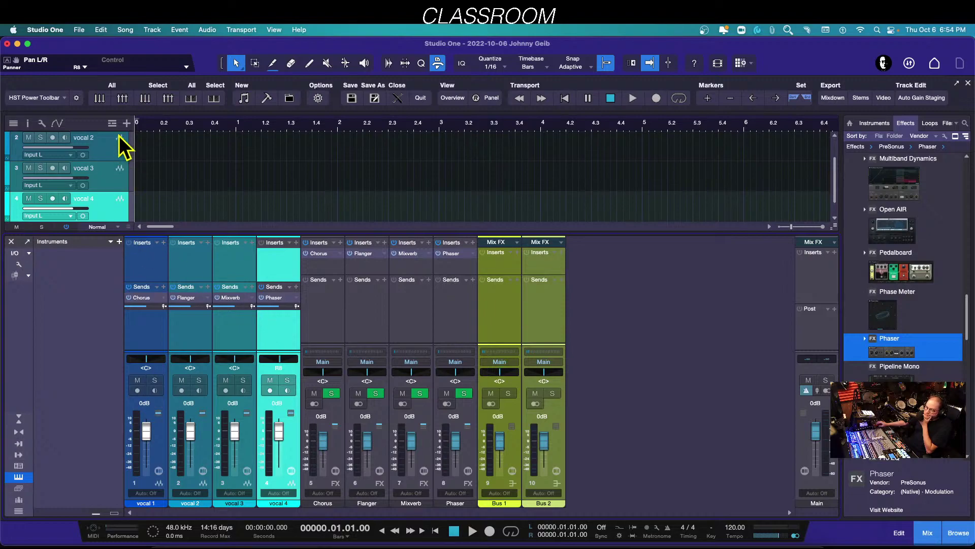
Select the vocal 2 through vocal 4 tracks and switch them to stereo, leaving only vocal 4 selected.
{"action": "left_click", "coordinate": [113, 150]}
{"action": "scroll", "coordinate": [112, 149], "scroll_direction": "down", "scroll_amount": 1}
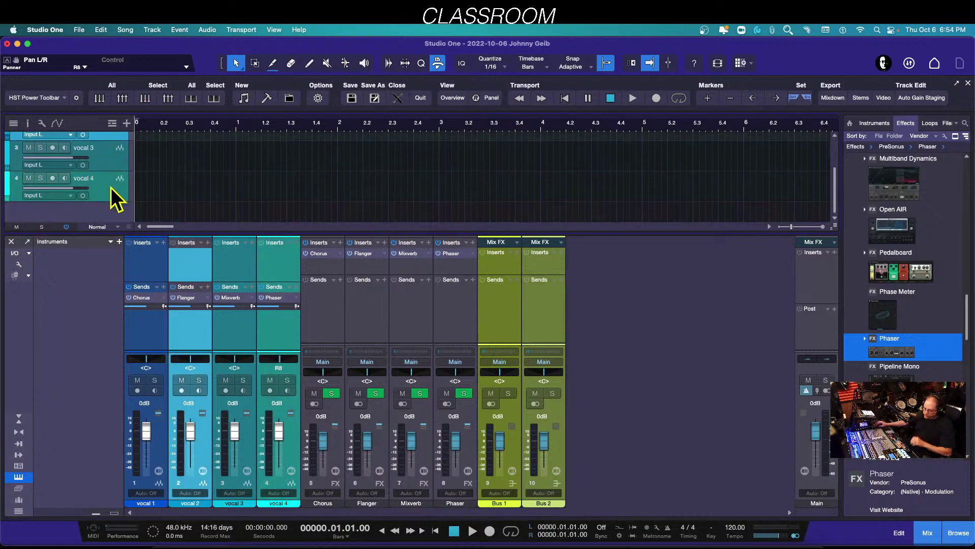
{"action": "left_click", "coordinate": [111, 188], "text": "shift"}
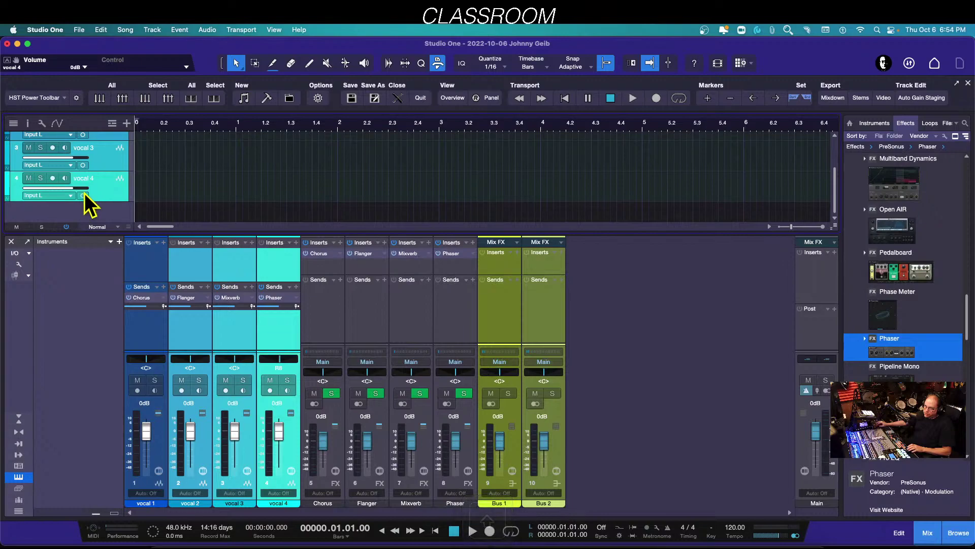
{"action": "left_click", "coordinate": [83, 195]}
{"action": "left_click", "coordinate": [114, 191]}
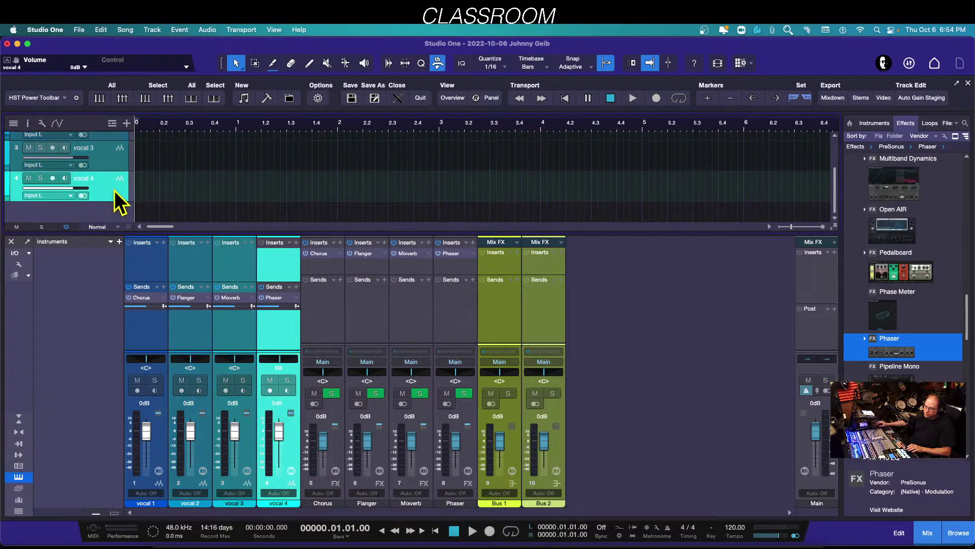
Unlock the pan of vocal 4's Phaser send from the channel and pan the send to R28.
{"action": "right_click", "coordinate": [282, 299]}
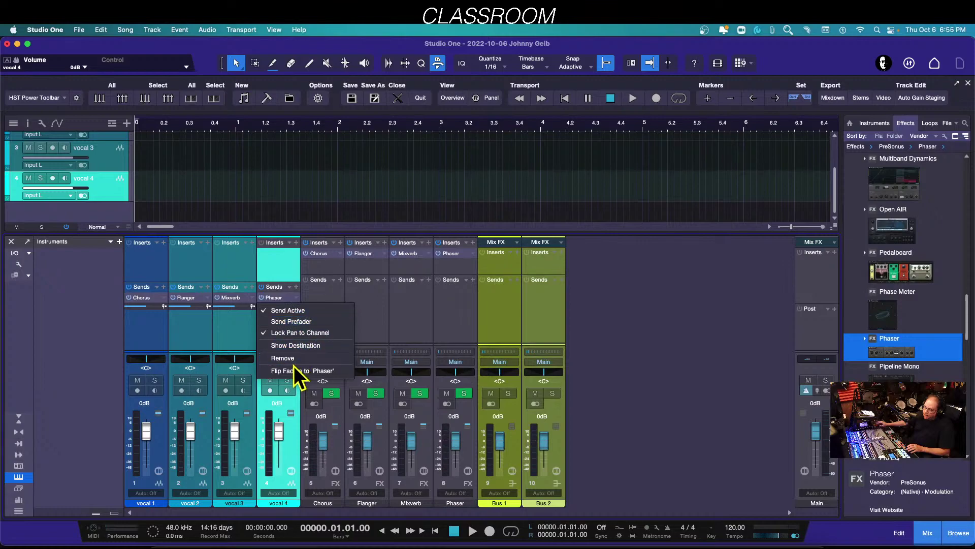
{"action": "left_click", "coordinate": [285, 333]}
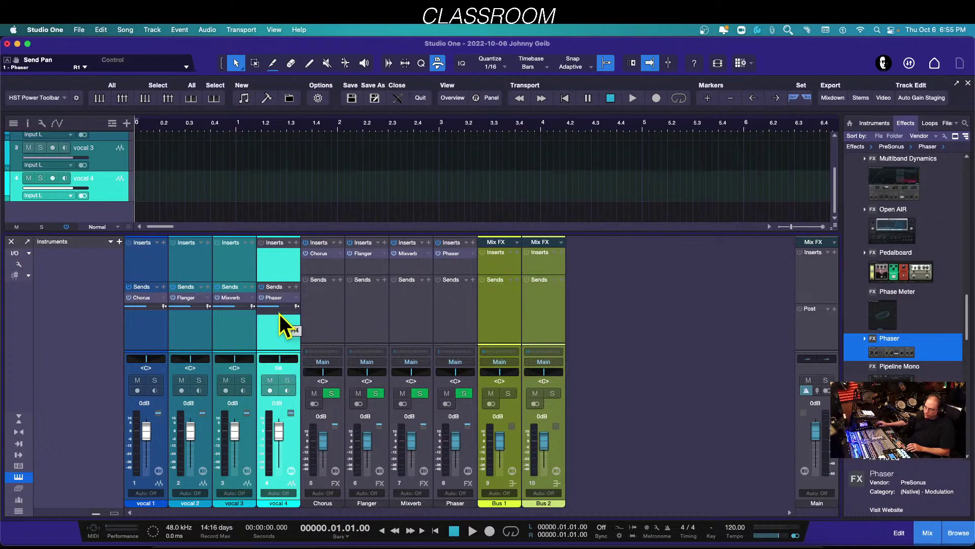
{"action": "left_click_drag", "start_coordinate": [280, 313], "coordinate": [275, 315]}
{"action": "double_click", "coordinate": [279, 308]}
{"action": "left_click_drag", "start_coordinate": [263, 330], "coordinate": [315, 327]}
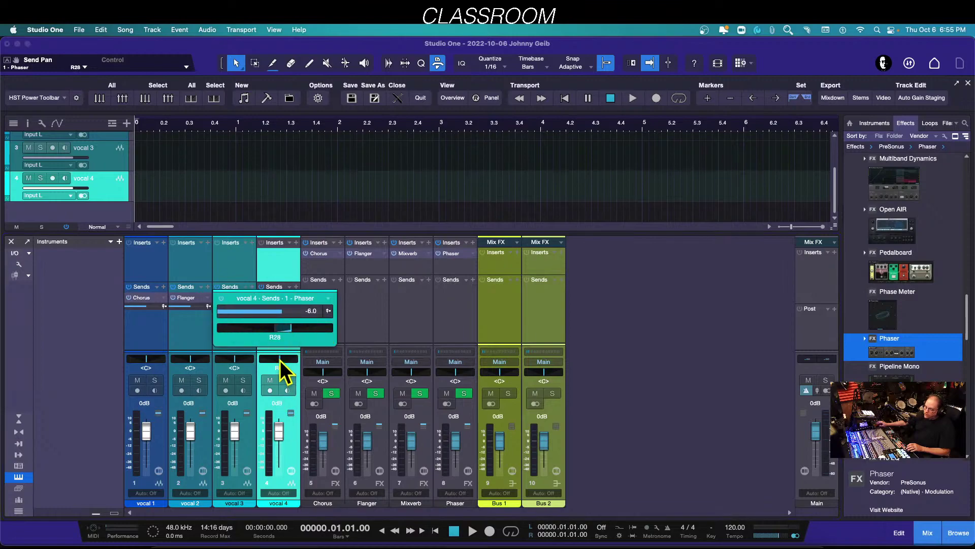
Pan the vocal 4 channel to L5.
{"action": "left_click_drag", "start_coordinate": [280, 361], "coordinate": [268, 360]}
{"action": "mouse_move", "coordinate": [285, 363]}
{"action": "left_mouse_down"}
{"action": "mouse_move", "coordinate": [263, 365]}
{"action": "mouse_move", "coordinate": [283, 370]}
{"action": "mouse_move", "coordinate": [273, 368]}
{"action": "left_mouse_up"}
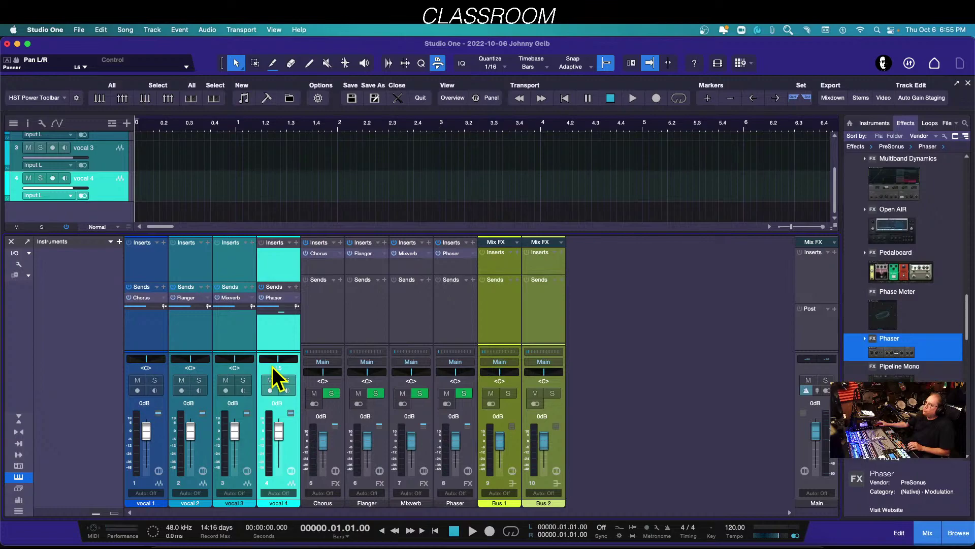
{"action": "left_click", "coordinate": [506, 309]}
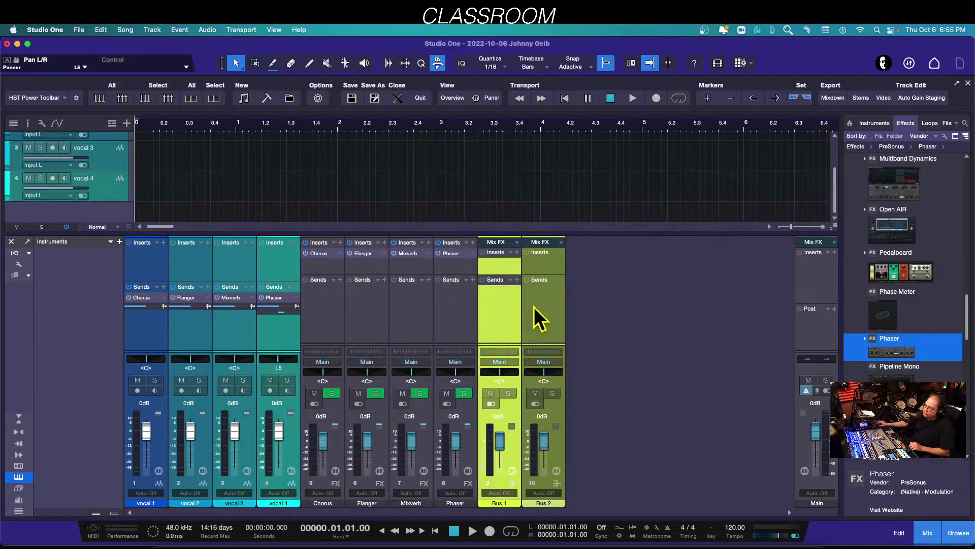
{"action": "left_click", "coordinate": [556, 324]}
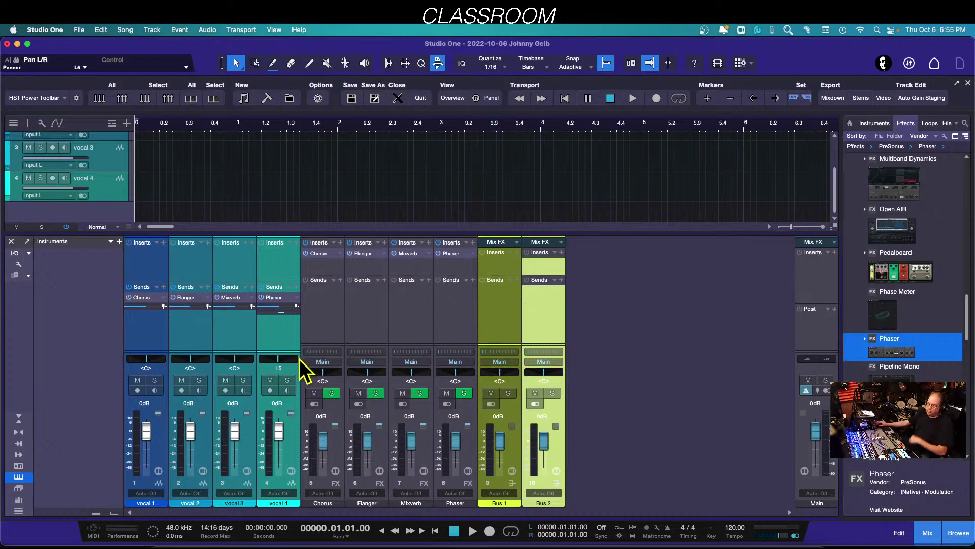
Reveal the input and output routing on the mixer channels and examine vocal 4's channel commands and pan modes.
{"action": "left_click_drag", "start_coordinate": [286, 350], "coordinate": [285, 321]}
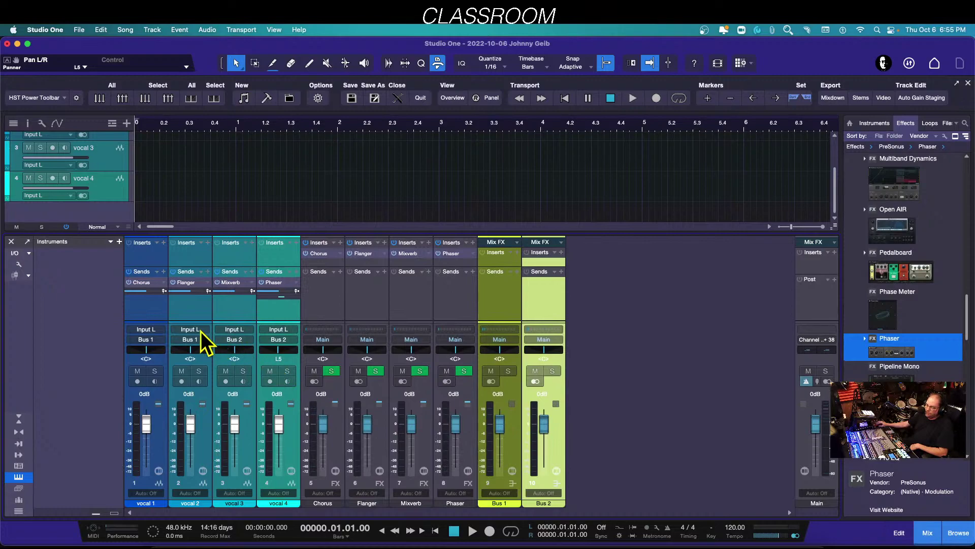
{"action": "right_click", "coordinate": [280, 341]}
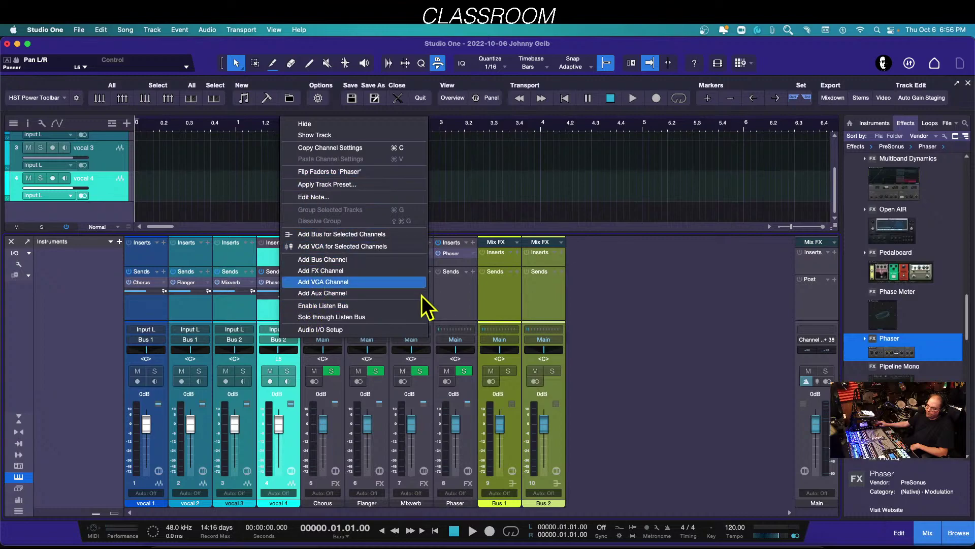
{"action": "left_click", "coordinate": [491, 316]}
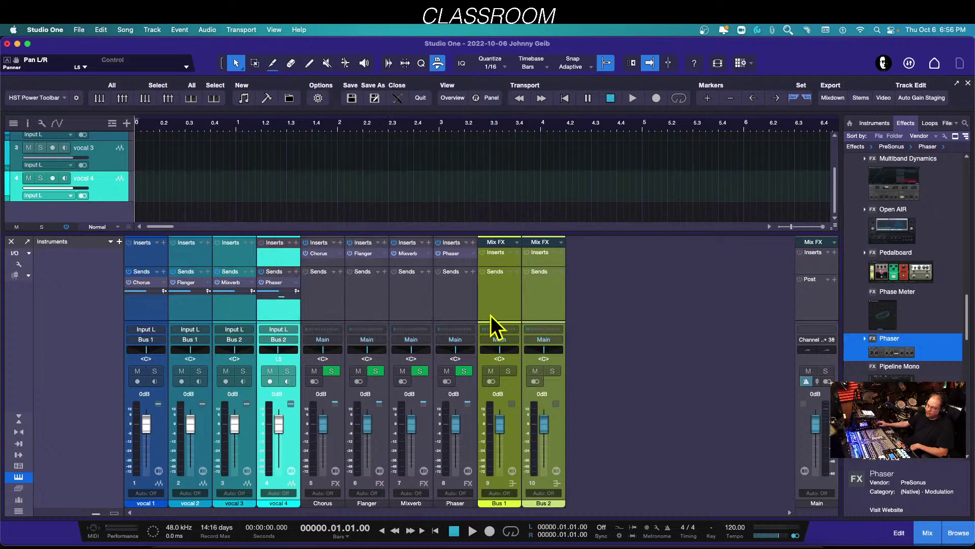
{"action": "right_click", "coordinate": [282, 350]}
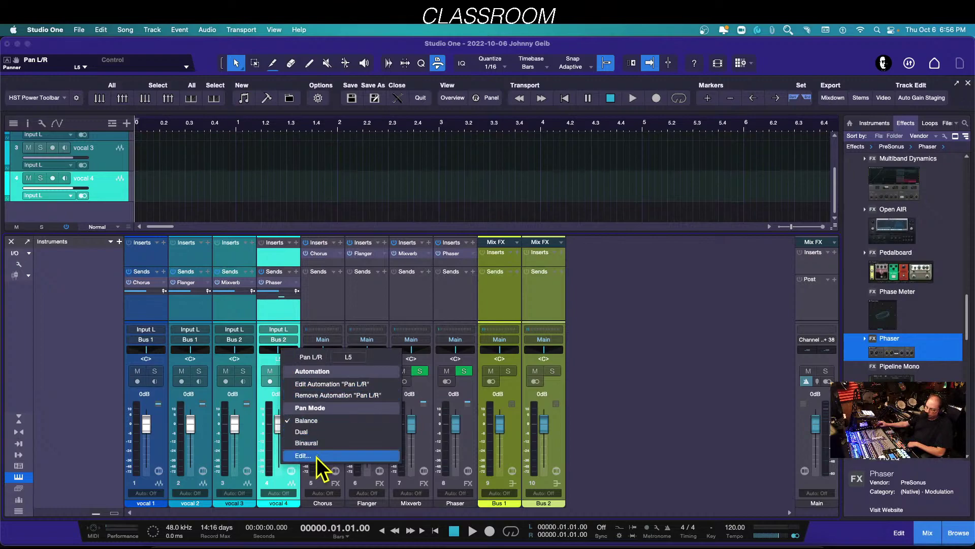
{"action": "left_click", "coordinate": [413, 298]}
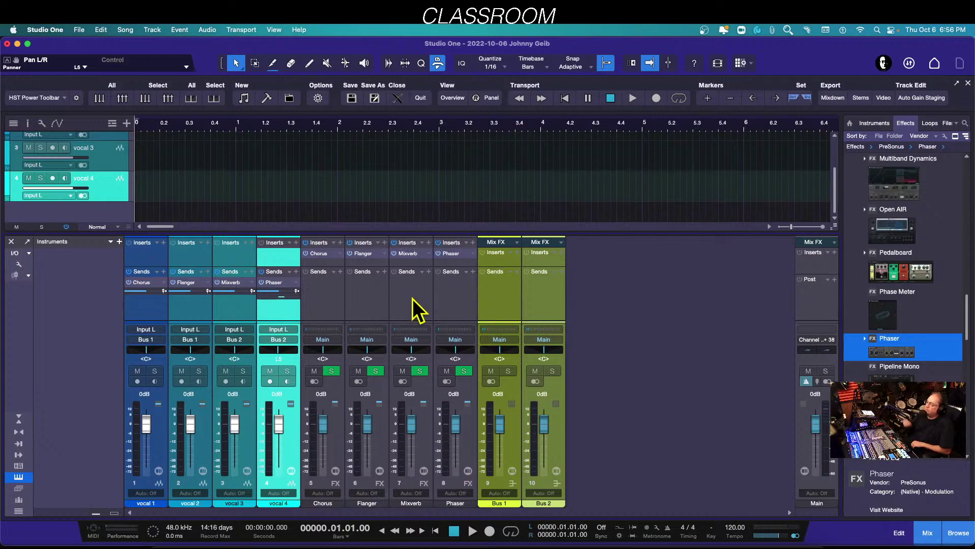
{"action": "left_click", "coordinate": [508, 300]}
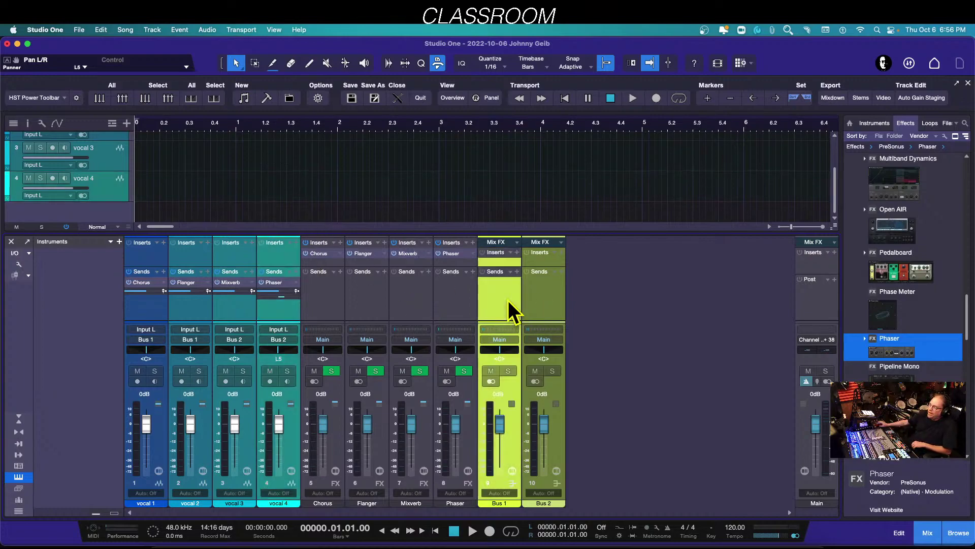
Examine the two bus channels and the level and pan controls of vocal 4's Phaser send.
{"action": "left_click", "coordinate": [530, 300]}
{"action": "left_click", "coordinate": [489, 295]}
{"action": "left_click", "coordinate": [529, 294]}
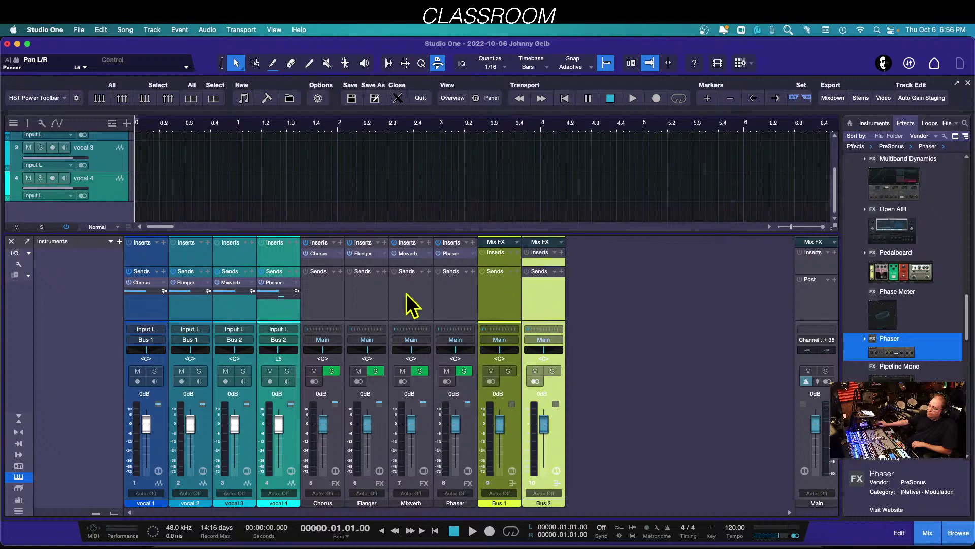
{"action": "right_click", "coordinate": [278, 291]}
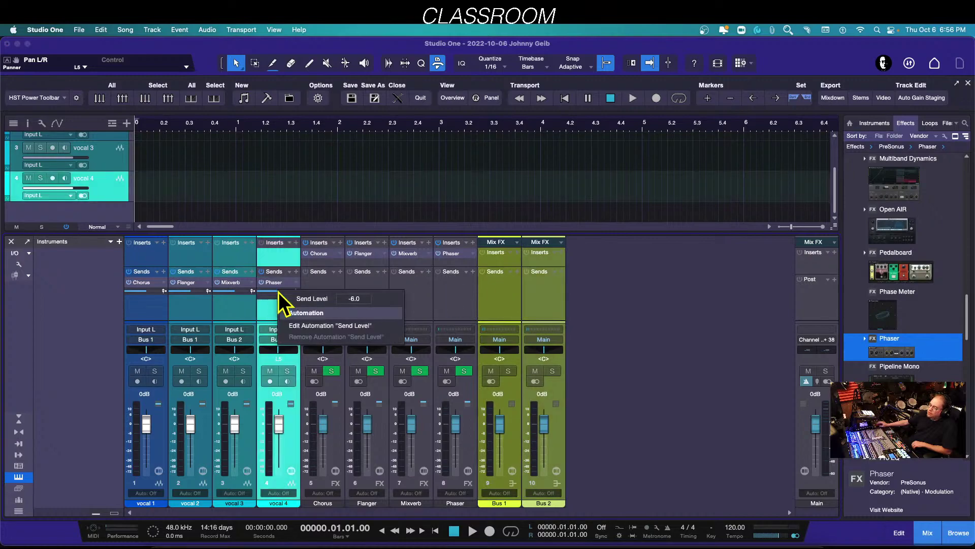
{"action": "left_click", "coordinate": [266, 289]}
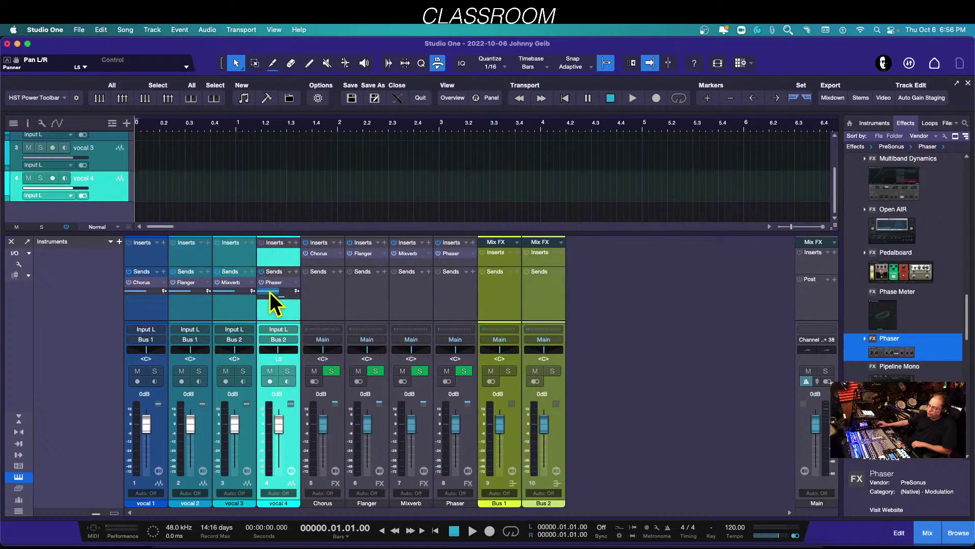
{"action": "left_click", "coordinate": [270, 292]}
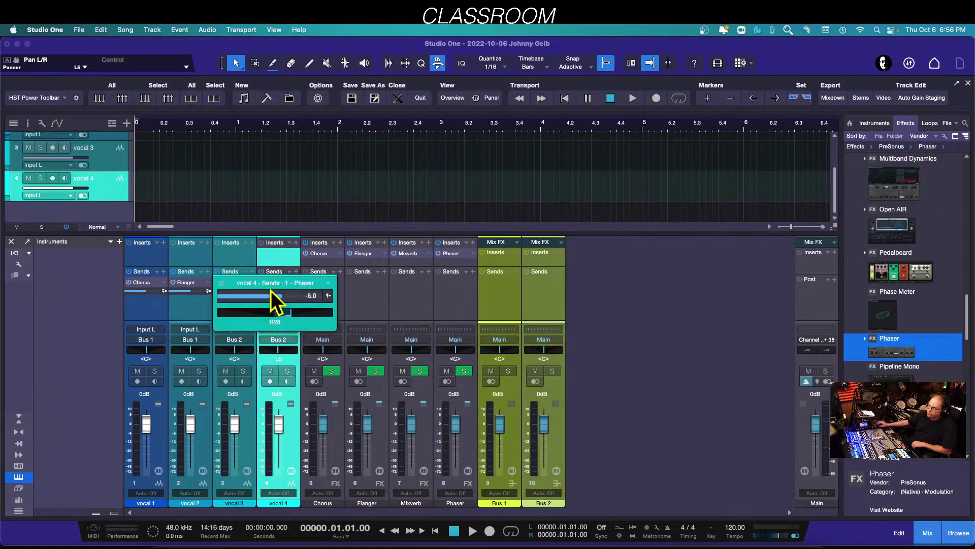
{"action": "left_click", "coordinate": [290, 359]}
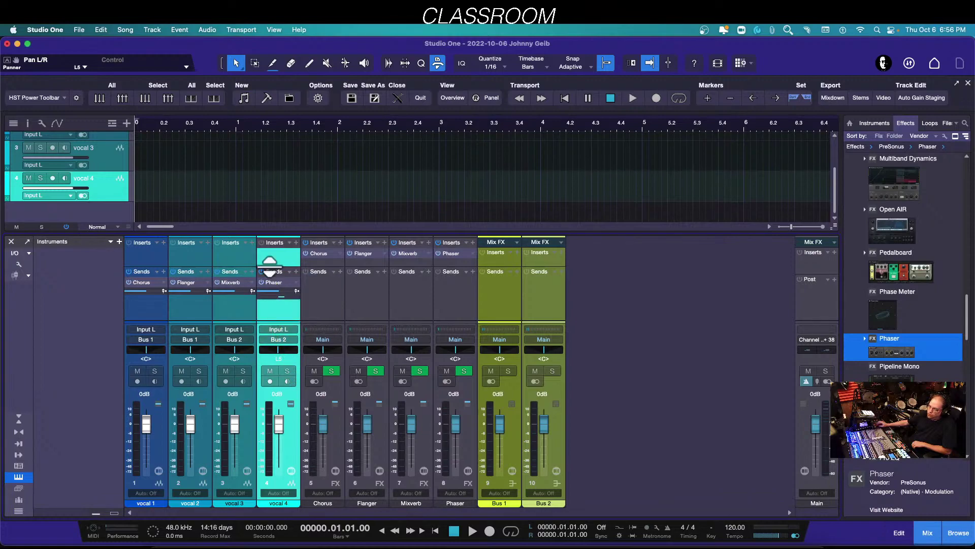
{"action": "right_click", "coordinate": [271, 291]}
{"action": "left_click", "coordinate": [269, 287]}
{"action": "right_click", "coordinate": [270, 284]}
{"action": "left_click", "coordinate": [270, 284]}
{"action": "right_click", "coordinate": [281, 297]}
{"action": "left_click", "coordinate": [274, 294]}
{"action": "right_click", "coordinate": [275, 293]}
{"action": "left_click", "coordinate": [278, 290]}
Lock the pan of vocal 4's Phaser send to the channel and pan the vocal 4 channel to L55.
{"action": "right_click", "coordinate": [275, 283]}
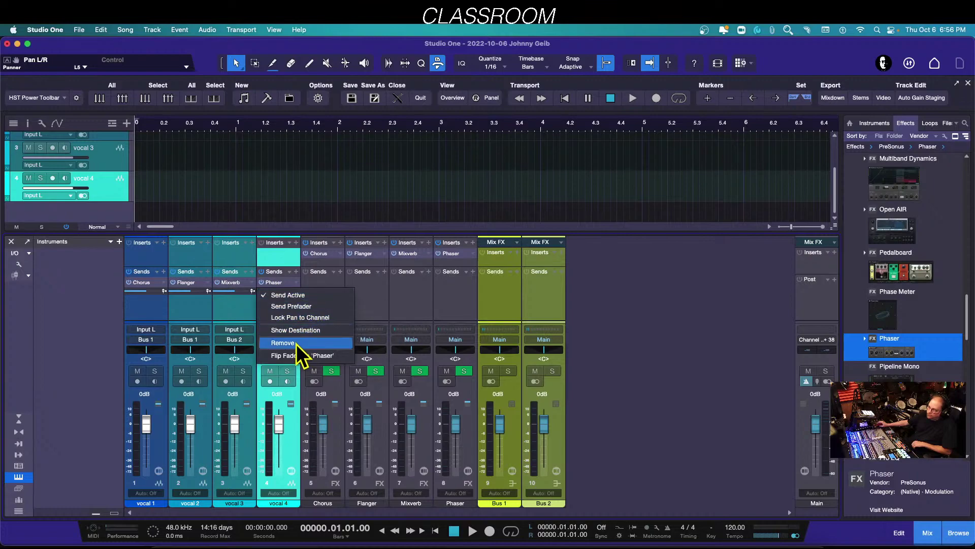
{"action": "left_click", "coordinate": [312, 319]}
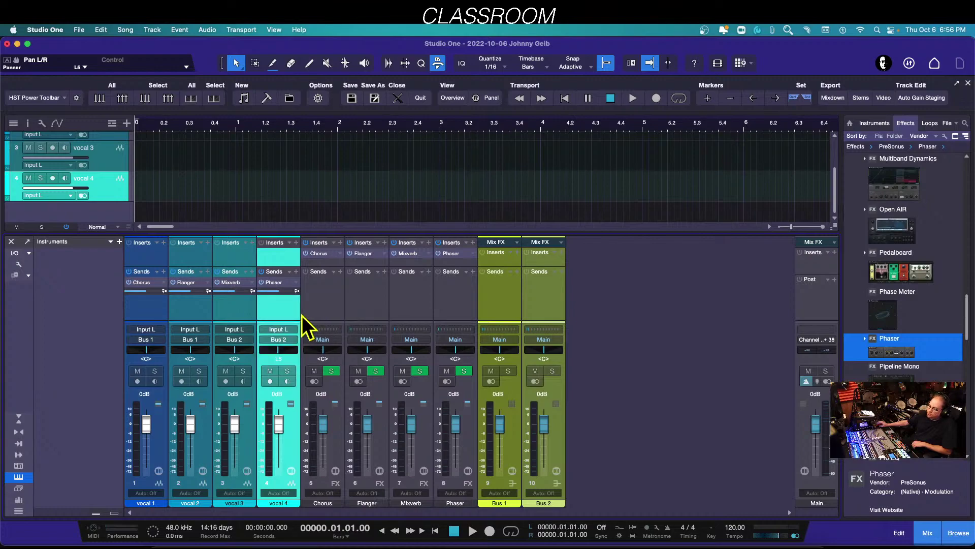
{"action": "left_click_drag", "start_coordinate": [279, 350], "coordinate": [269, 352]}
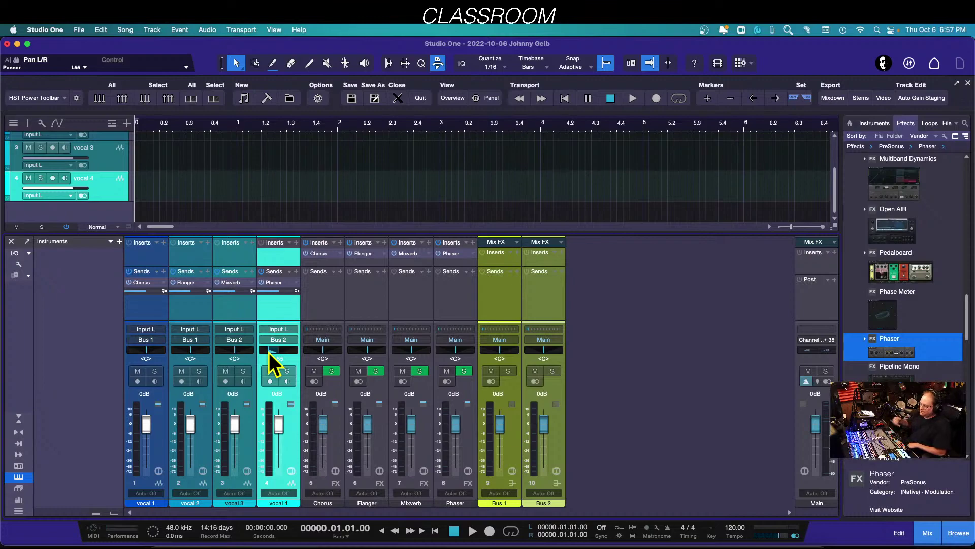
Try Flanger and Bus 2 in turn as output destinations for Bus 1.
{"action": "left_click", "coordinate": [503, 339]}
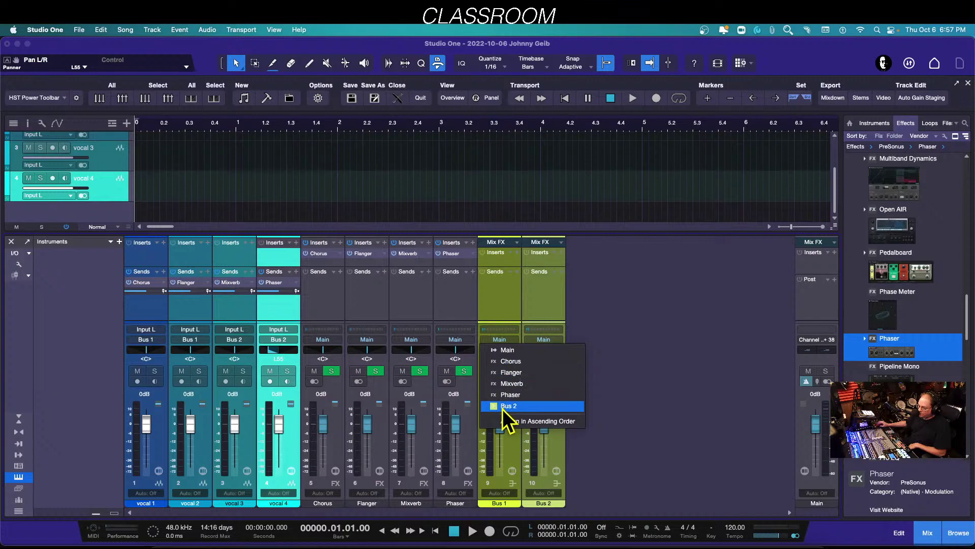
{"action": "left_click", "coordinate": [513, 373]}
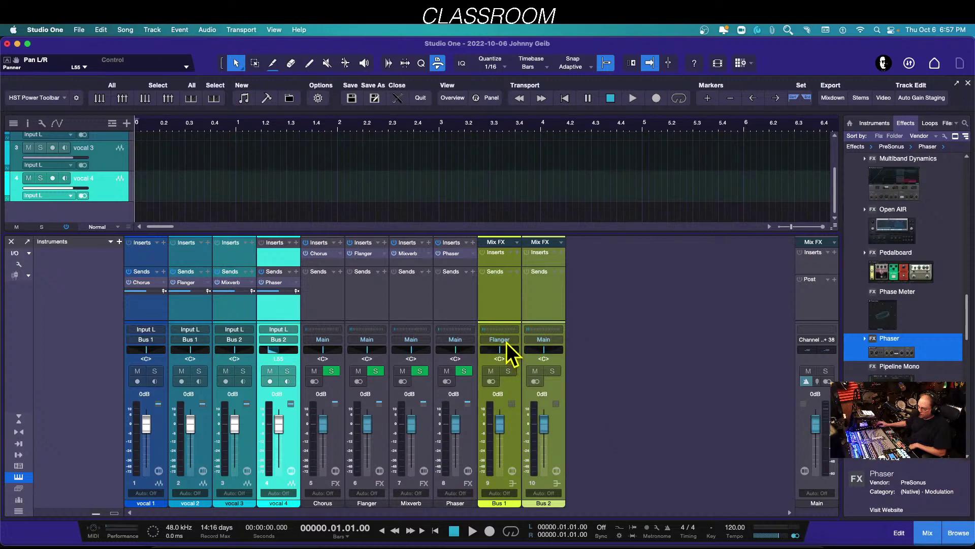
{"action": "left_click", "coordinate": [503, 339]}
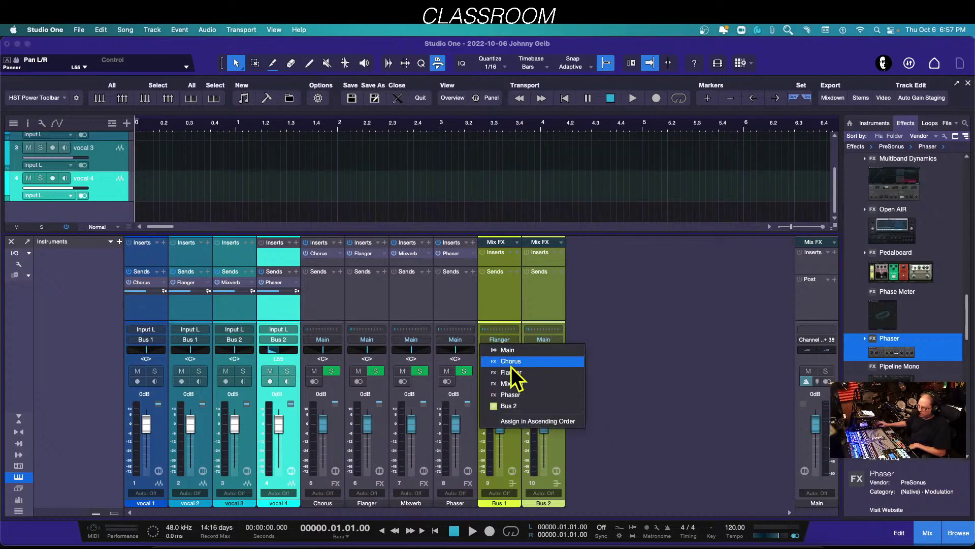
{"action": "left_click", "coordinate": [511, 406]}
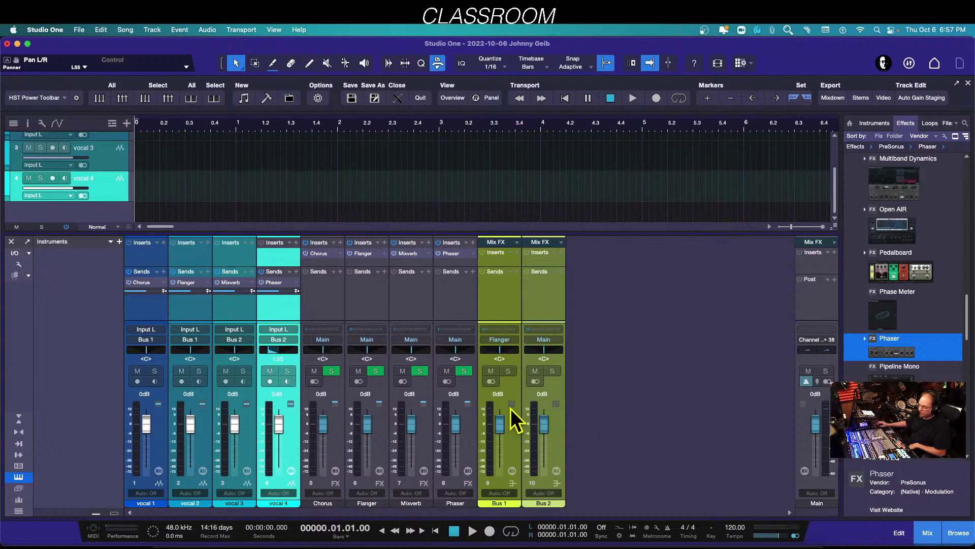
{"action": "left_click", "coordinate": [507, 339]}
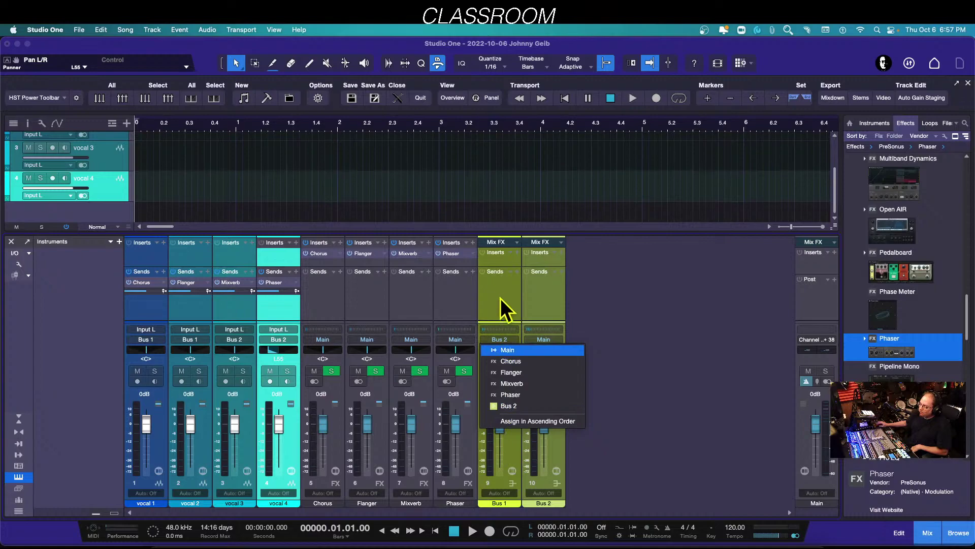
{"action": "left_click", "coordinate": [500, 406]}
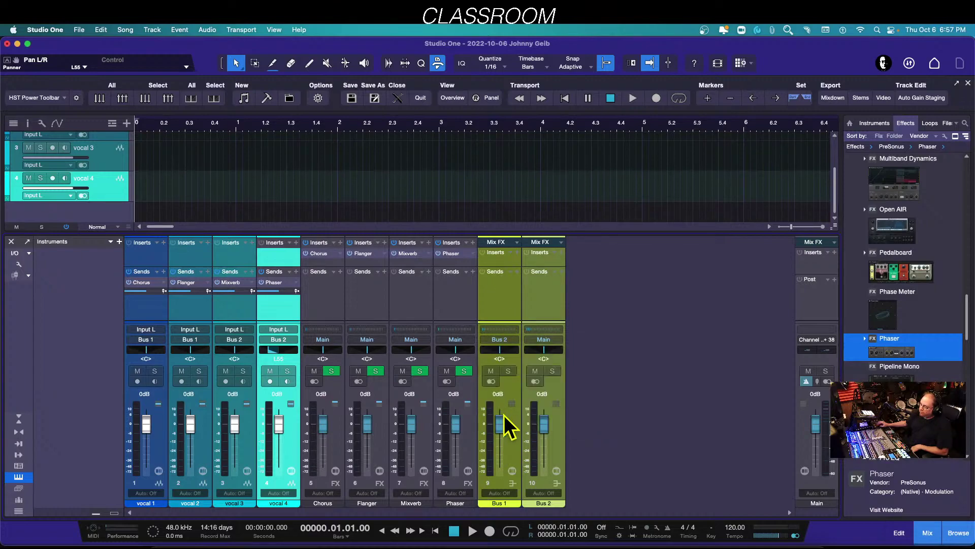
Set Bus 1's level to +1.9 dB with its pan at L11, and route its output to Main.
{"action": "mouse_move", "coordinate": [504, 415]}
{"action": "left_mouse_down"}
{"action": "mouse_move", "coordinate": [502, 424]}
{"action": "mouse_move", "coordinate": [506, 405]}
{"action": "left_mouse_up"}
{"action": "left_click_drag", "start_coordinate": [499, 352], "coordinate": [496, 351]}
{"action": "left_click", "coordinate": [501, 340]}
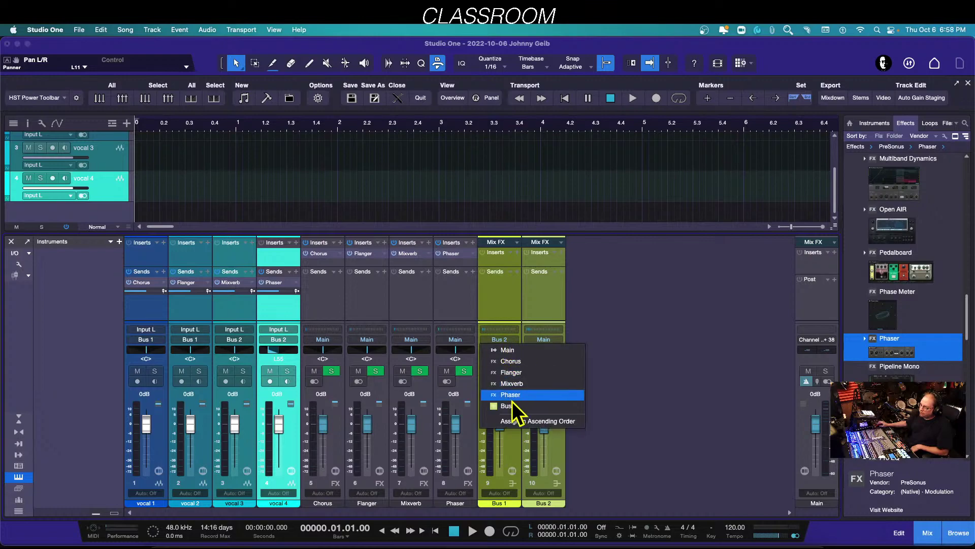
{"action": "left_click", "coordinate": [510, 352]}
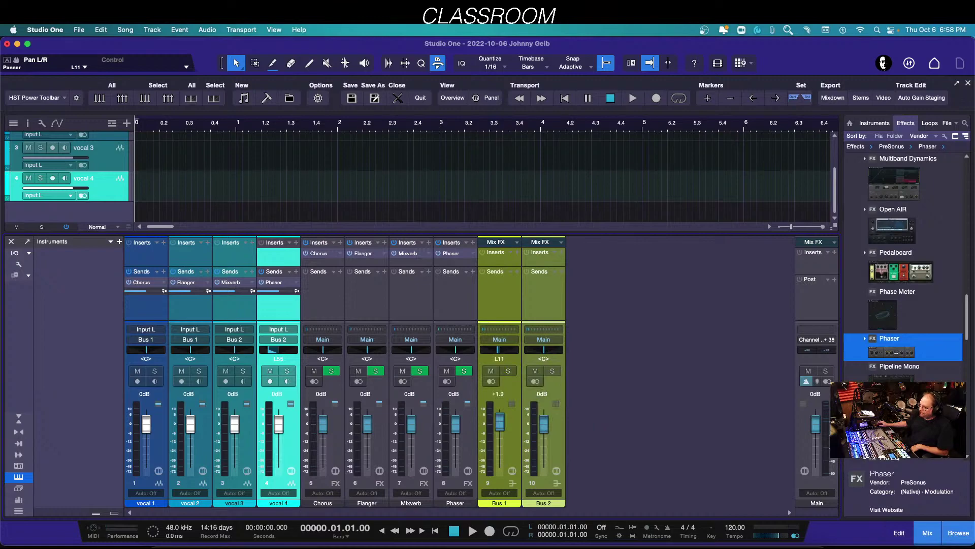
Apply Assign in Ascending Order from Bus 1's output destinations and keep Bus 1 routed to Main.
{"action": "left_click", "coordinate": [501, 339]}
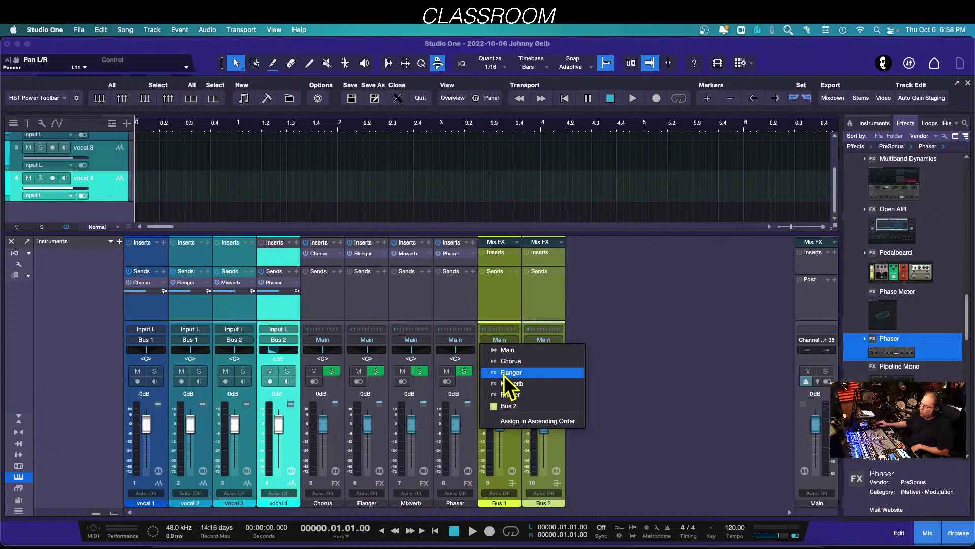
{"action": "left_click", "coordinate": [518, 423]}
{"action": "left_click", "coordinate": [500, 342]}
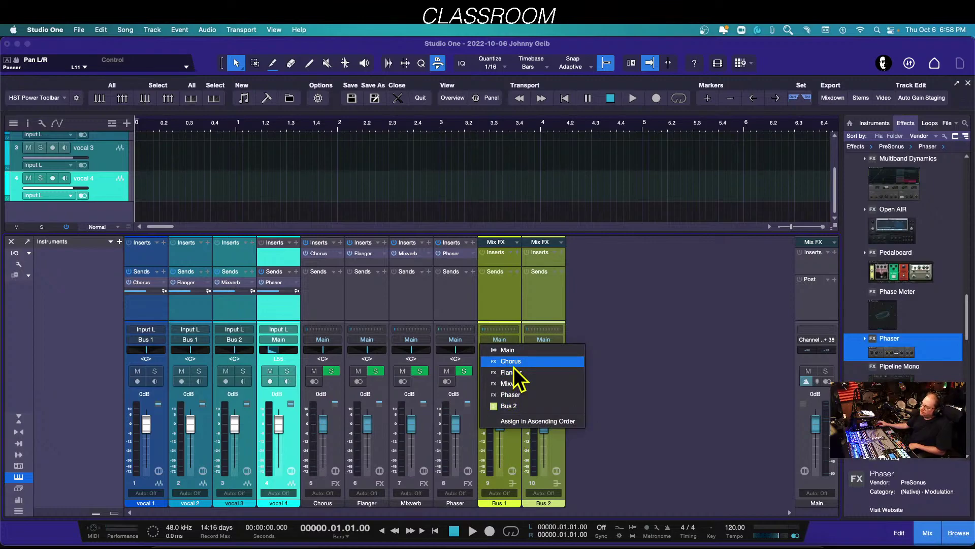
{"action": "left_click", "coordinate": [504, 291]}
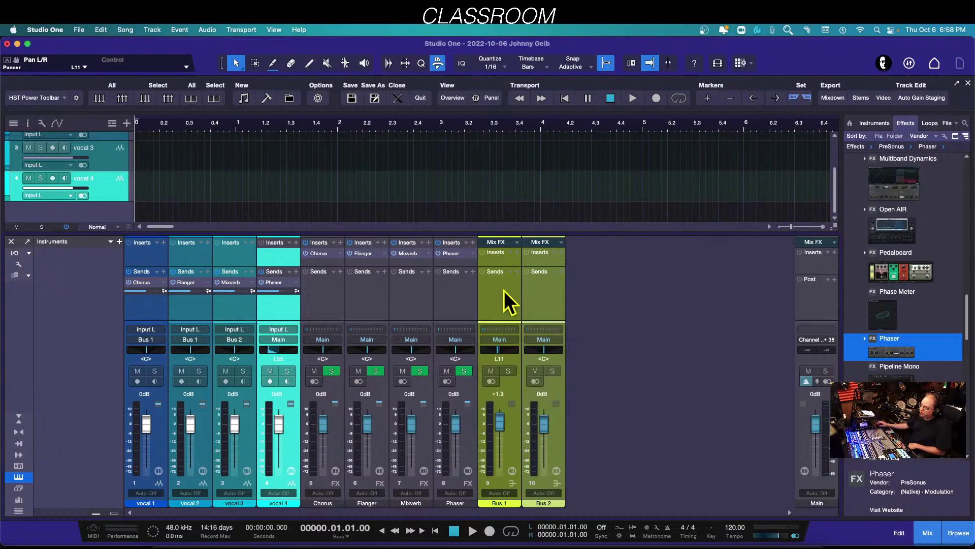
{"action": "left_click", "coordinate": [499, 339]}
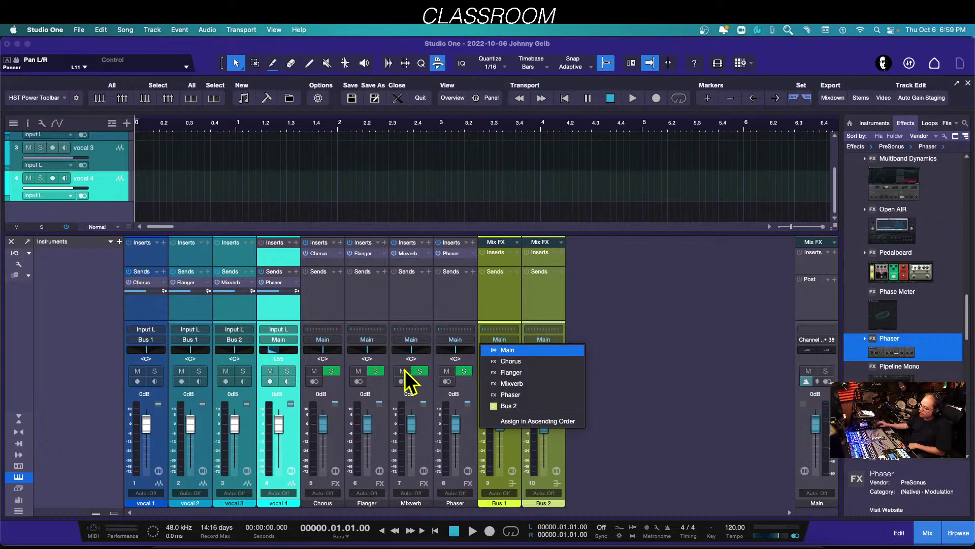
{"action": "left_click", "coordinate": [511, 350]}
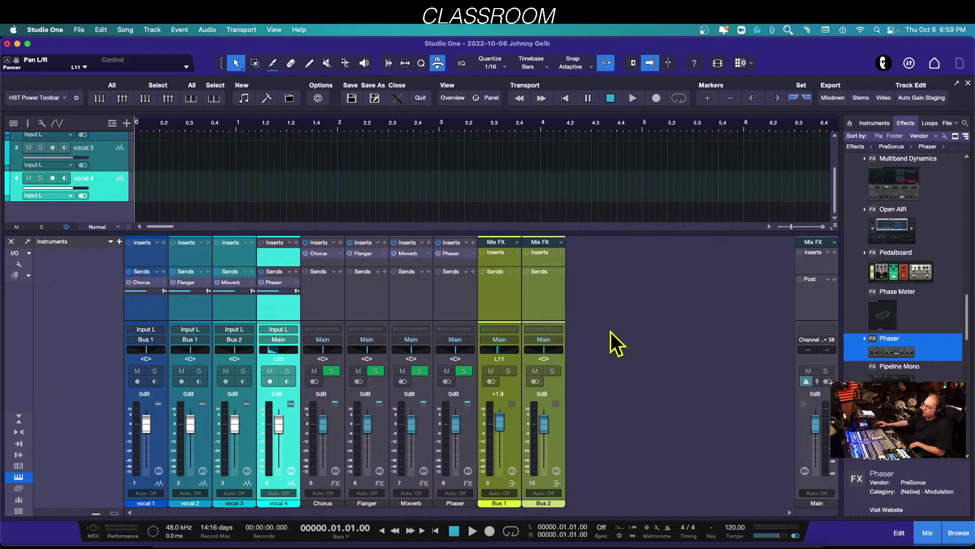
Examine which source channels feed Bus 1 and Bus 2.
{"action": "left_click", "coordinate": [495, 331]}
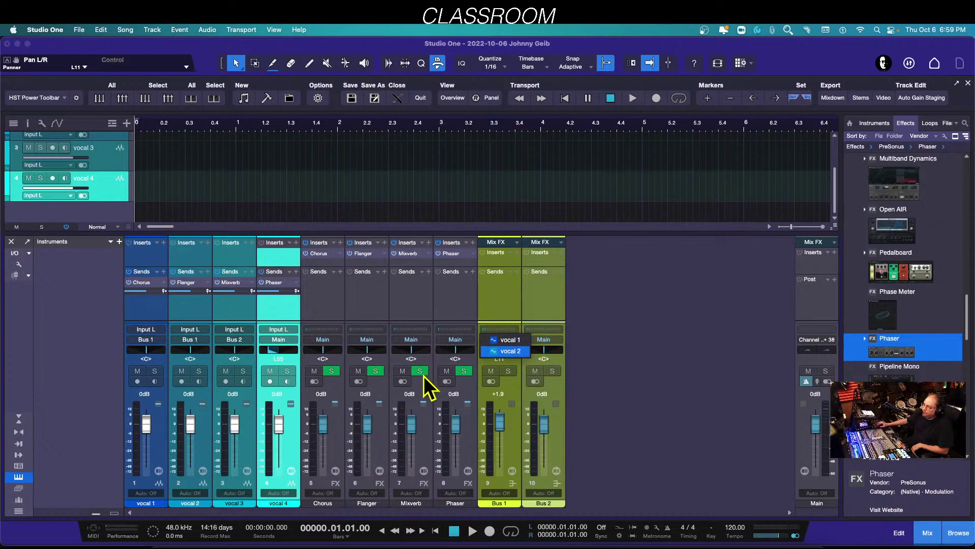
{"action": "left_click", "coordinate": [501, 278]}
{"action": "left_click", "coordinate": [546, 338]}
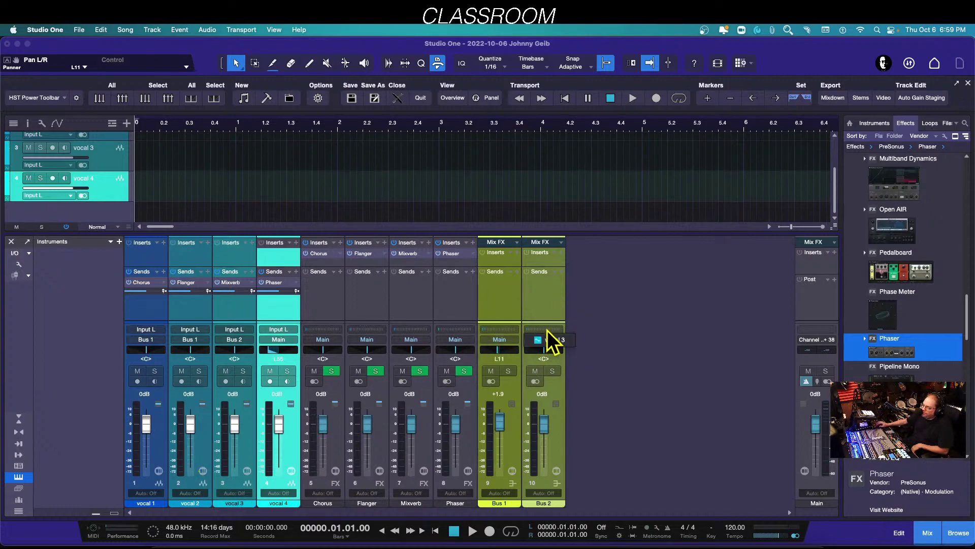
{"action": "left_click", "coordinate": [542, 303]}
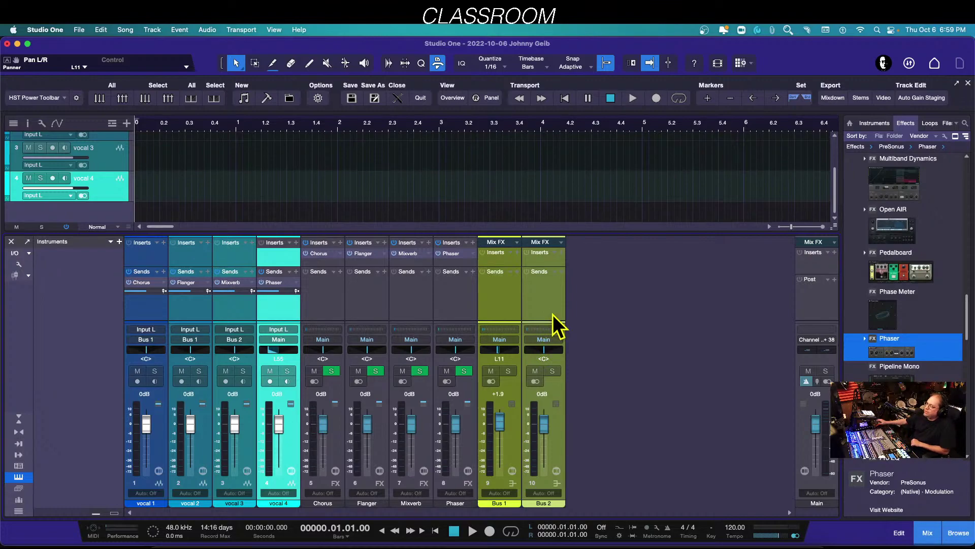
{"action": "mouse_move", "coordinate": [686, 539]}
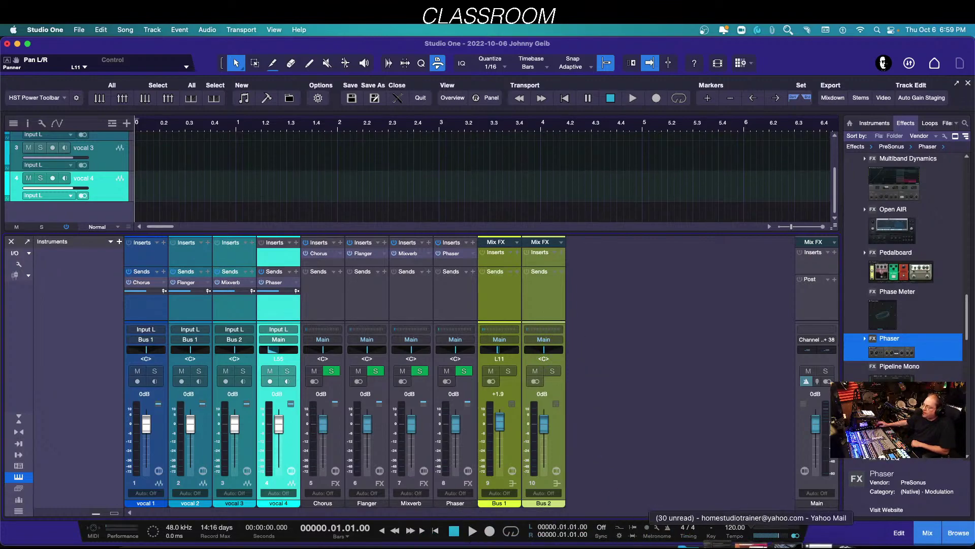
{"action": "left_click", "coordinate": [811, 538]}
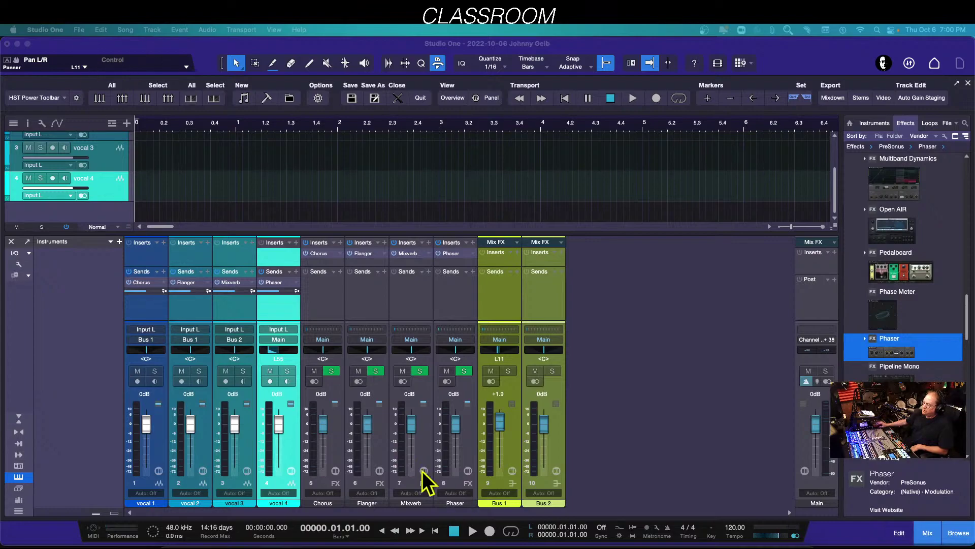
Route Bus 1's output to Phaser, and pan Bus 1 to L22 and vocal 4 to L41.
{"action": "left_click", "coordinate": [499, 340]}
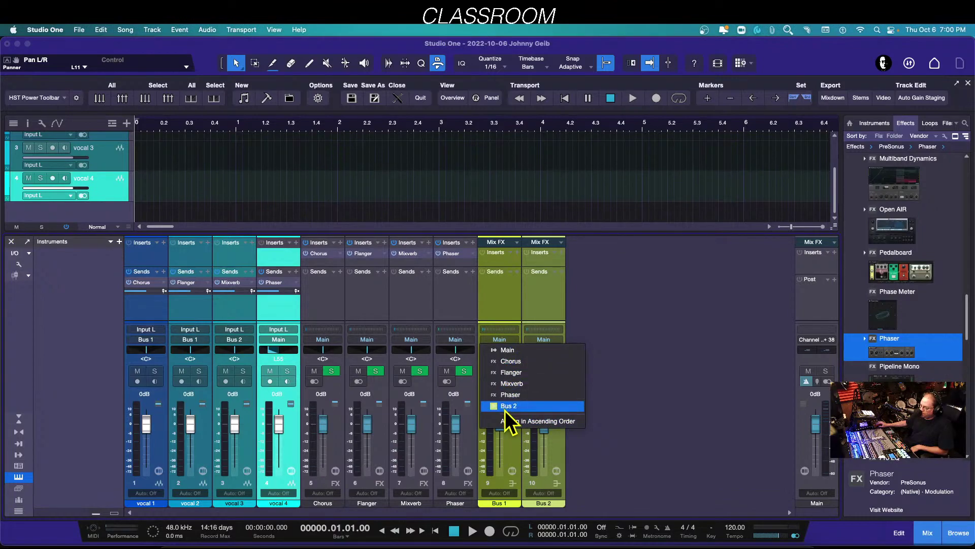
{"action": "left_click", "coordinate": [502, 395]}
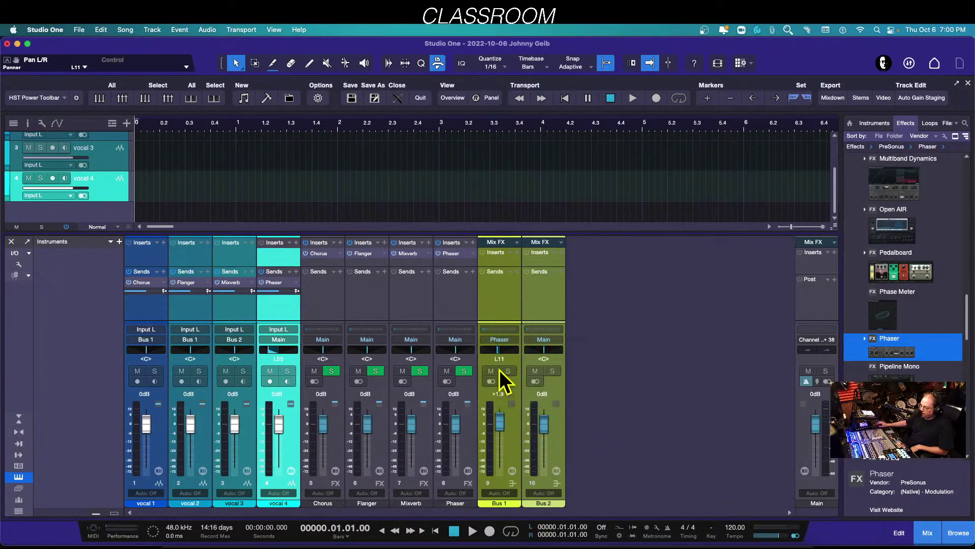
{"action": "left_click_drag", "start_coordinate": [497, 354], "coordinate": [497, 354]}
{"action": "mouse_move", "coordinate": [269, 349]}
{"action": "left_mouse_down"}
{"action": "mouse_move", "coordinate": [282, 350]}
{"action": "mouse_move", "coordinate": [272, 349]}
{"action": "left_mouse_up"}
Select Bus 1 and add a send to Mixverb on it.
{"action": "mouse_move", "coordinate": [502, 349]}
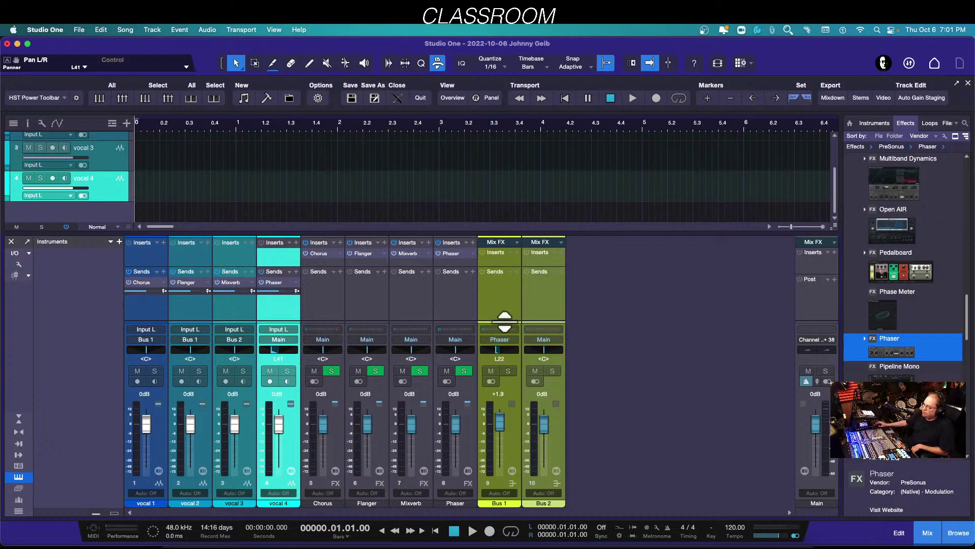
{"action": "left_click", "coordinate": [513, 306]}
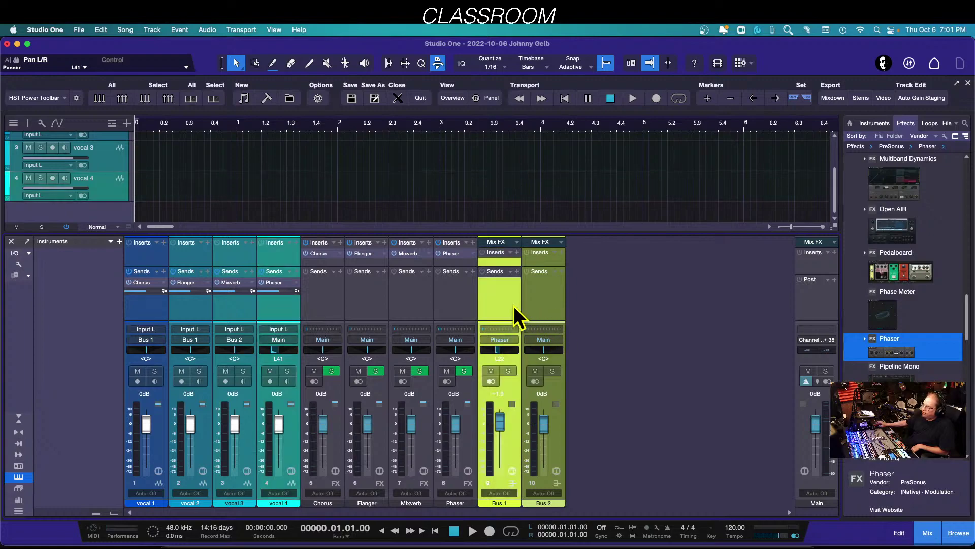
{"action": "left_click", "coordinate": [517, 272]}
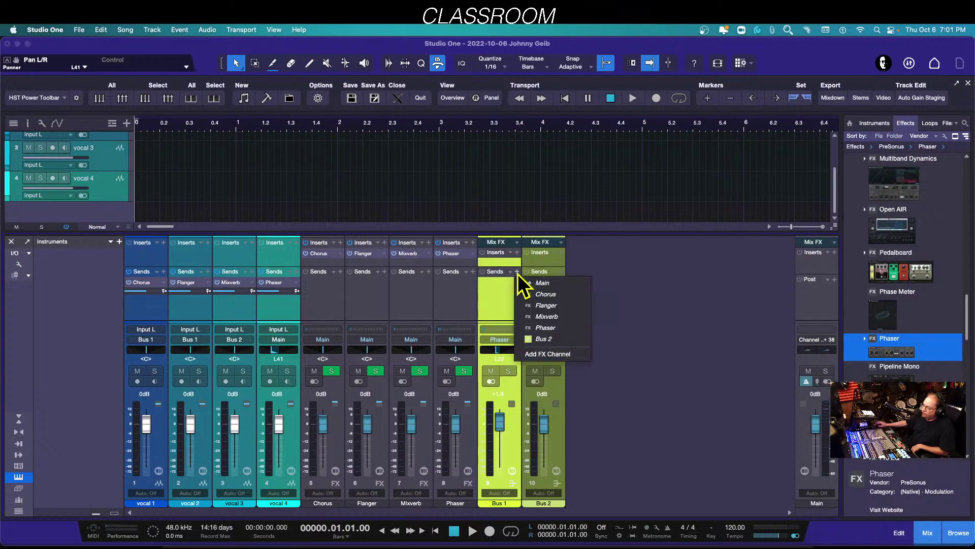
{"action": "left_click", "coordinate": [547, 317]}
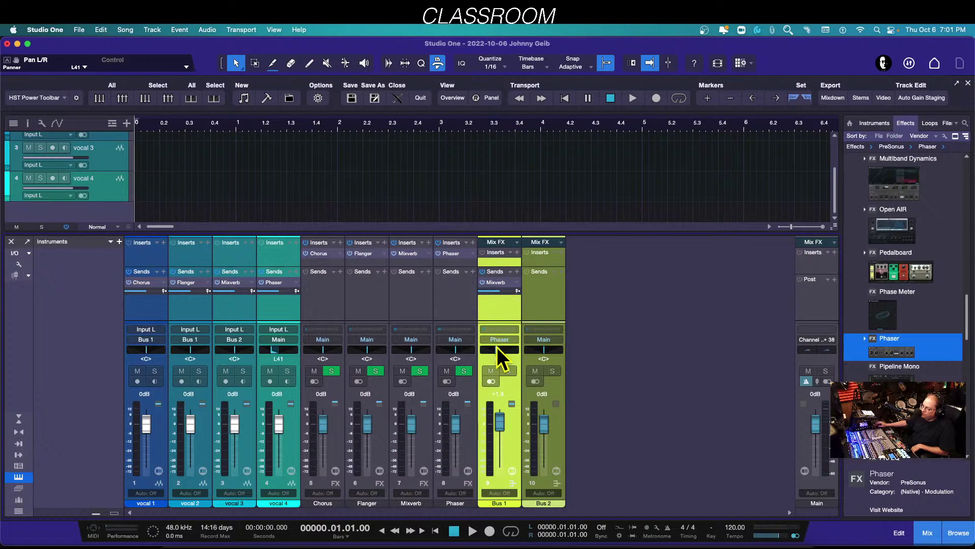
Pan Bus 1 to L27 and unlock the pan of its Mixverb send from the channel.
{"action": "mouse_move", "coordinate": [497, 347]}
{"action": "left_mouse_down"}
{"action": "mouse_move", "coordinate": [512, 350]}
{"action": "mouse_move", "coordinate": [495, 350]}
{"action": "left_mouse_up"}
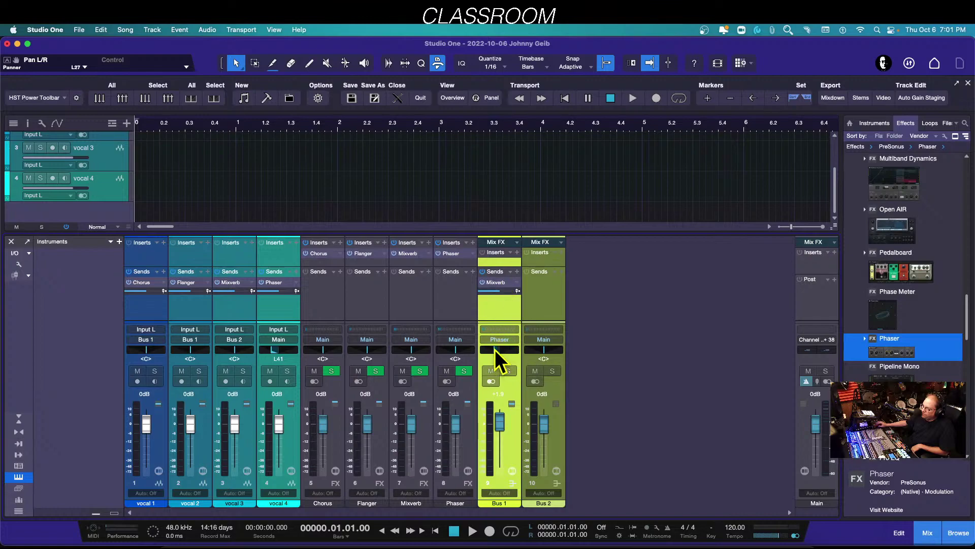
{"action": "right_click", "coordinate": [506, 284]}
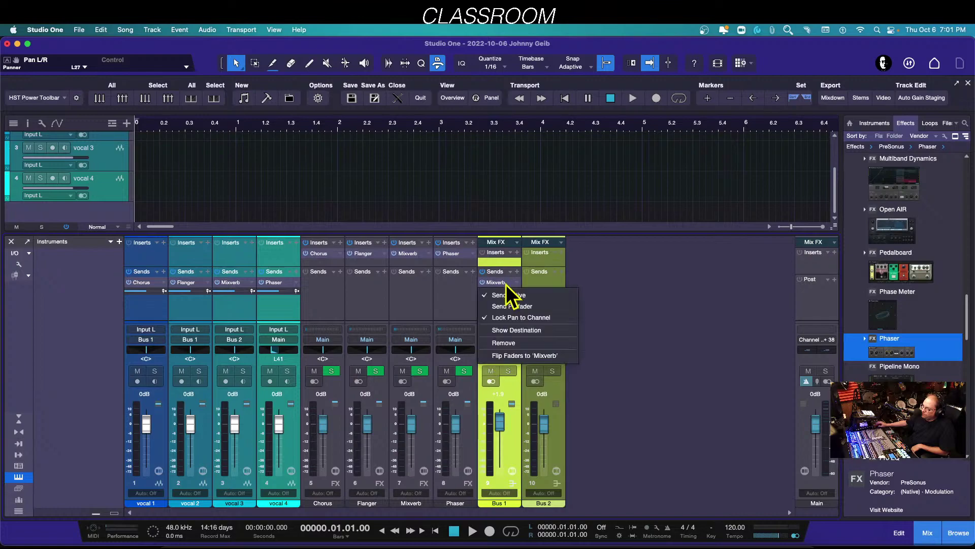
{"action": "left_click", "coordinate": [502, 317]}
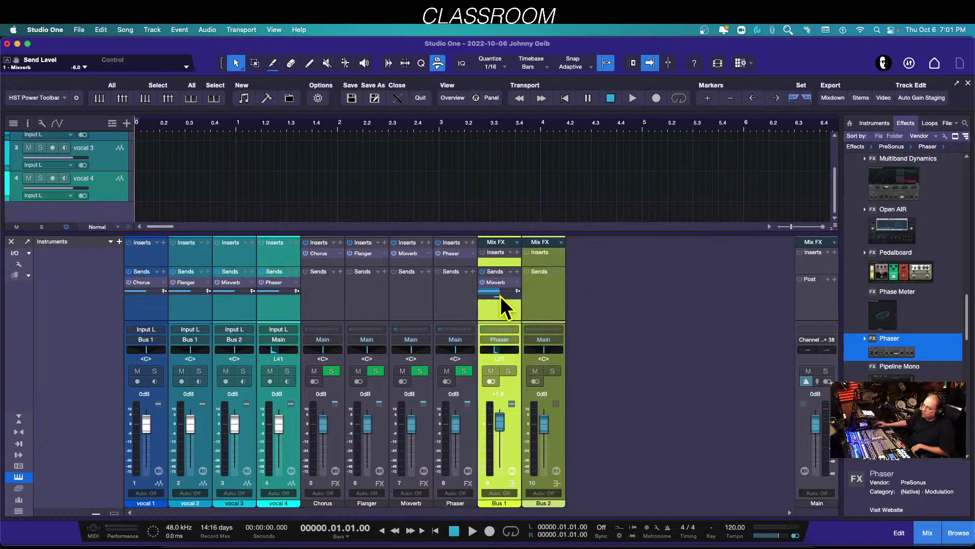
Pan Bus 1's Mixverb send independently of the channel, first to L65 and finally to L13, with Bus 1 itself panned further left.
{"action": "left_click", "coordinate": [501, 294]}
{"action": "left_click_drag", "start_coordinate": [502, 315], "coordinate": [462, 310]}
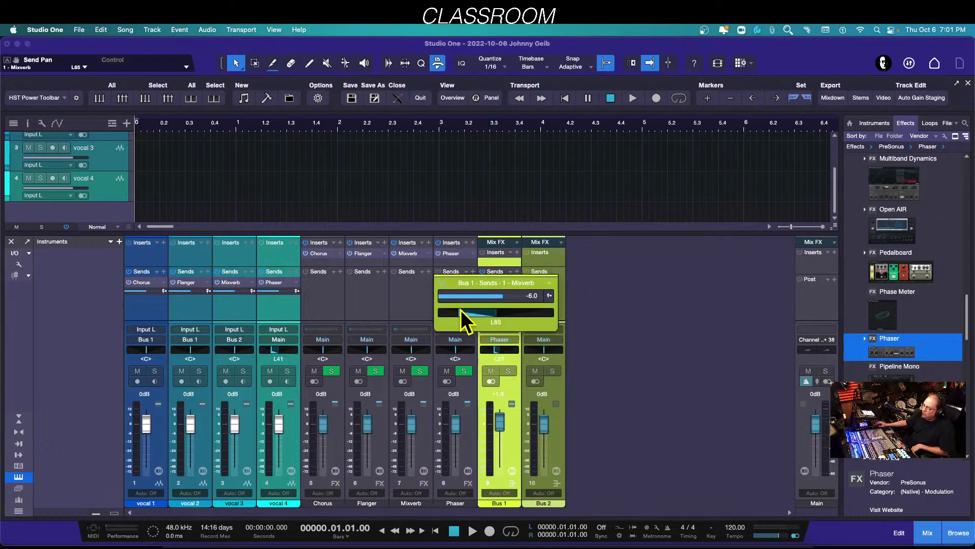
{"action": "mouse_move", "coordinate": [493, 350]}
{"action": "left_mouse_down"}
{"action": "mouse_move", "coordinate": [471, 351]}
{"action": "mouse_move", "coordinate": [513, 354]}
{"action": "mouse_move", "coordinate": [496, 358]}
{"action": "left_mouse_up"}
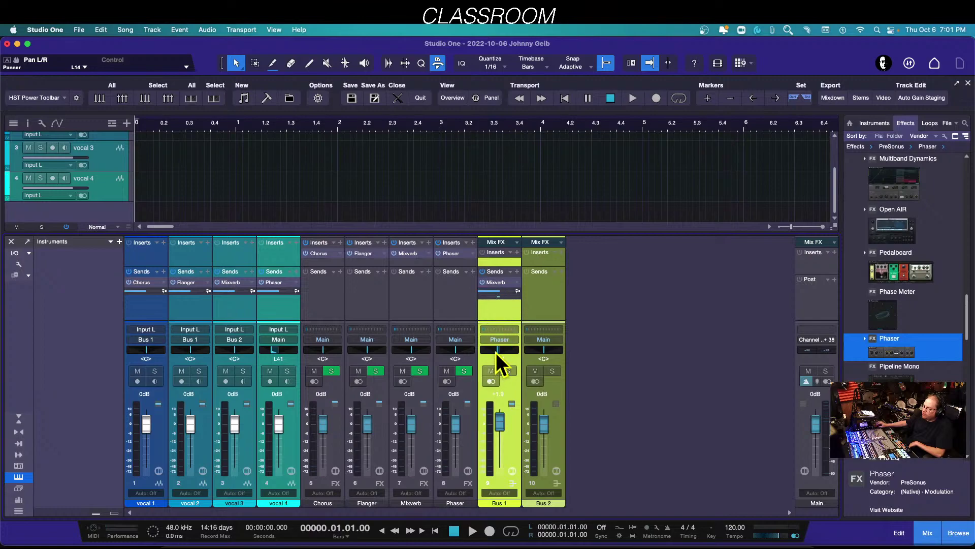
{"action": "mouse_move", "coordinate": [496, 352]}
{"action": "left_mouse_down"}
{"action": "mouse_move", "coordinate": [511, 349]}
{"action": "mouse_move", "coordinate": [491, 352]}
{"action": "left_mouse_up"}
{"action": "left_click", "coordinate": [498, 292]}
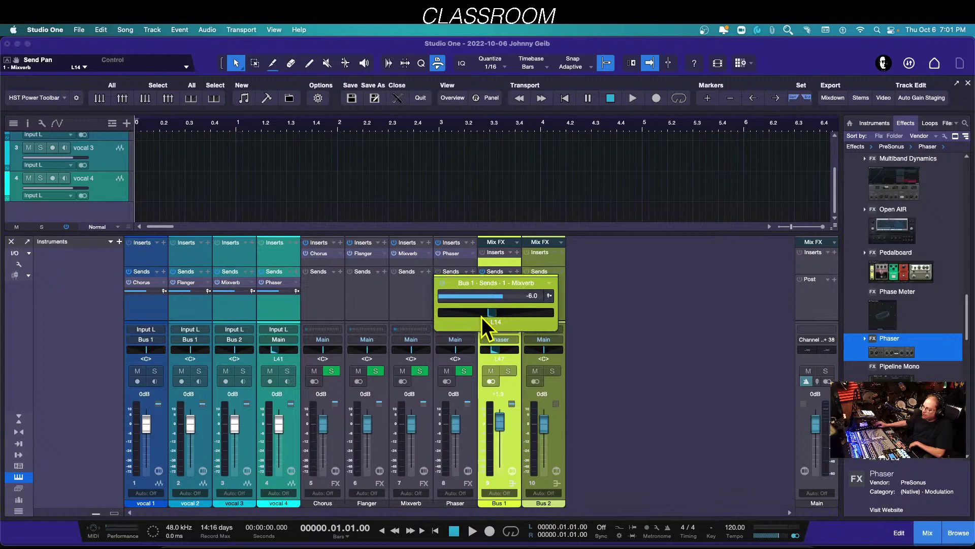
{"action": "mouse_move", "coordinate": [483, 313]}
{"action": "left_mouse_down"}
{"action": "mouse_move", "coordinate": [522, 315]}
{"action": "mouse_move", "coordinate": [477, 315]}
{"action": "left_mouse_up"}
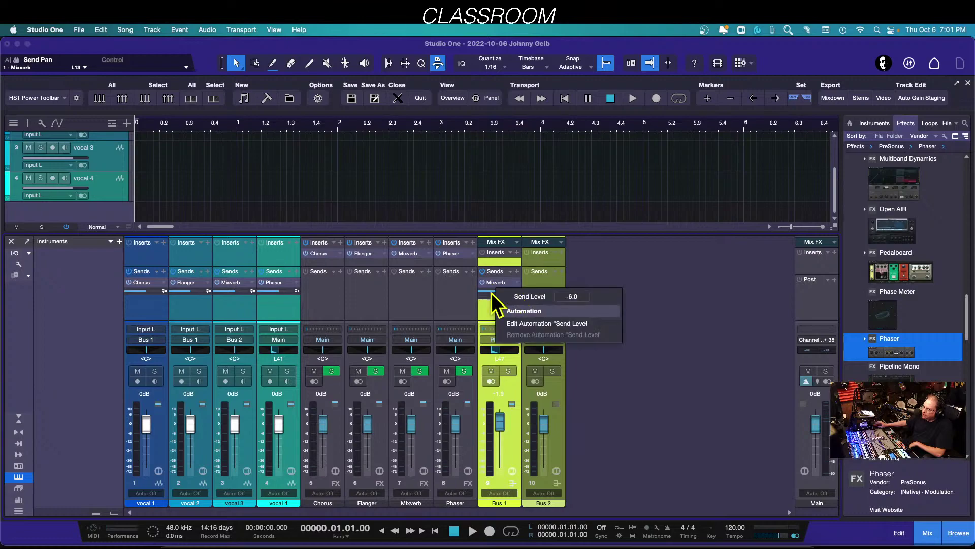
Lock the Mixverb send's pan to the Bus 1 channel again and pan Bus 1 to R33.
{"action": "right_click", "coordinate": [497, 288]}
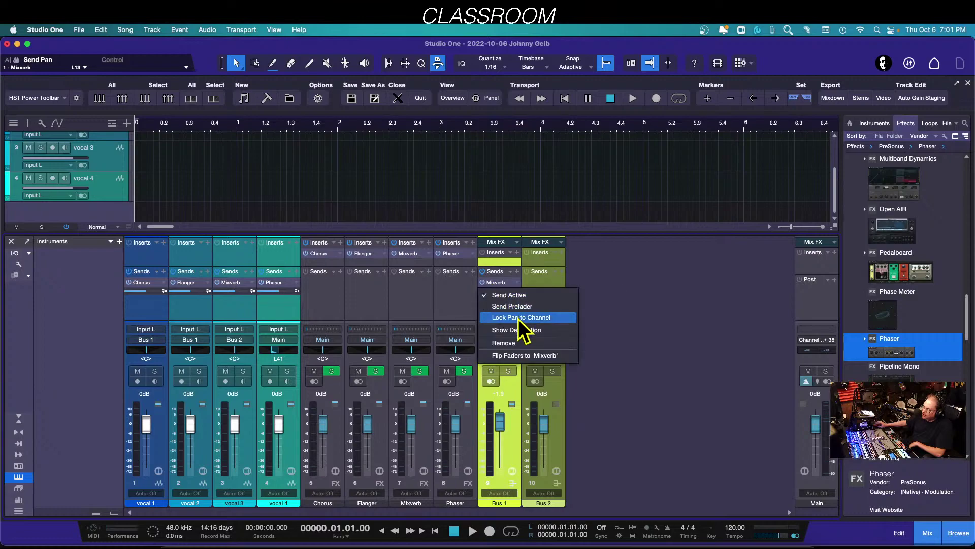
{"action": "left_click", "coordinate": [504, 317]}
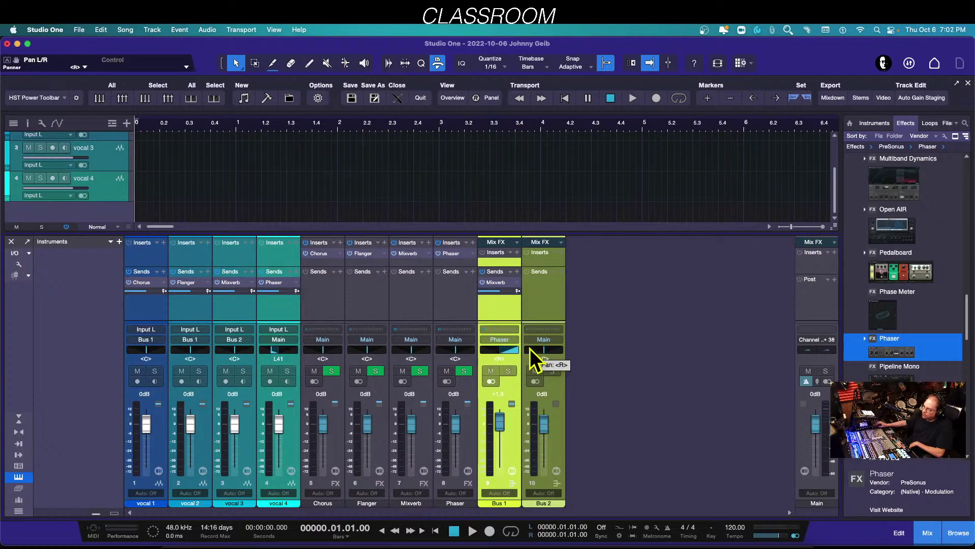
{"action": "left_click_drag", "start_coordinate": [486, 354], "coordinate": [502, 352]}
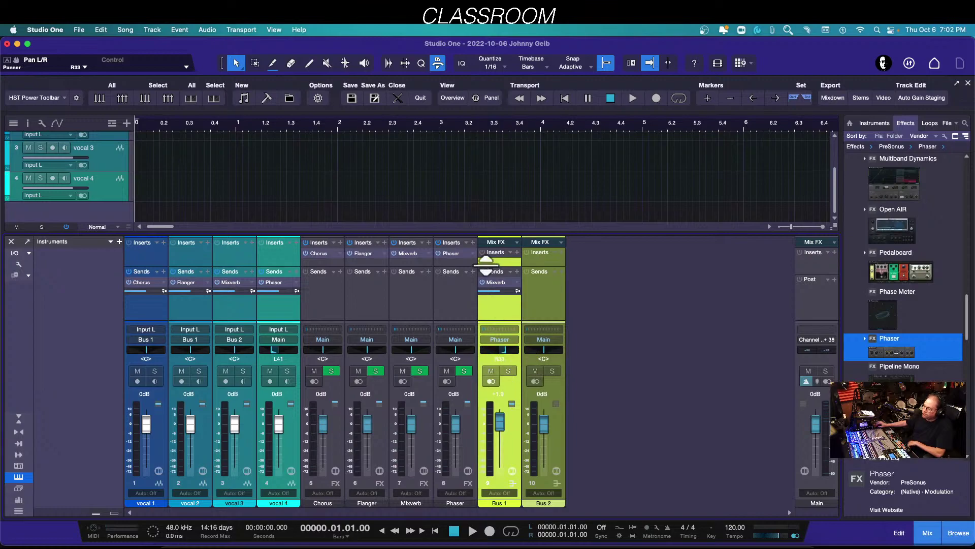